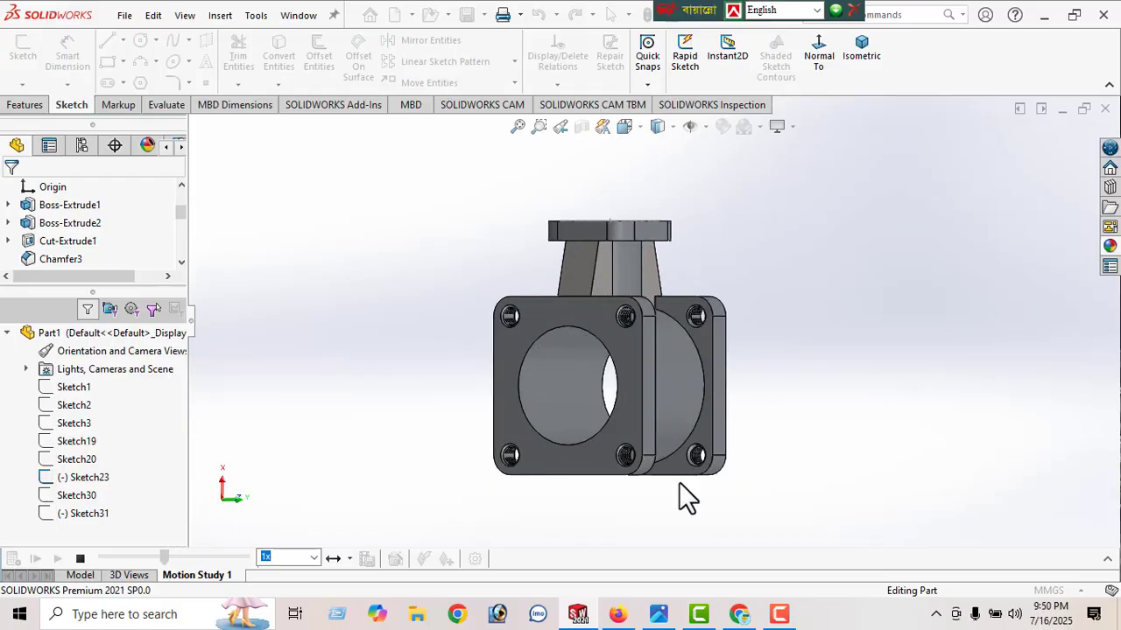
- Review the valve body's dimensions in the reference drawing, and stop the motion study playback of the finished model
{"action": "left_click", "coordinate": [659, 614]}
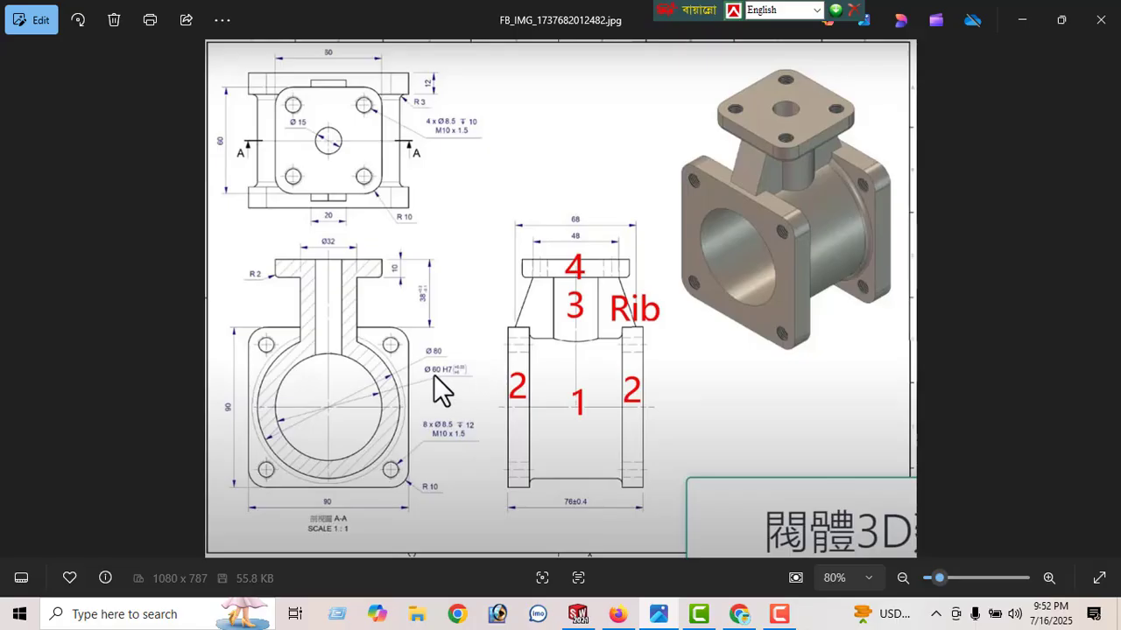
{"action": "left_click", "coordinate": [1021, 20]}
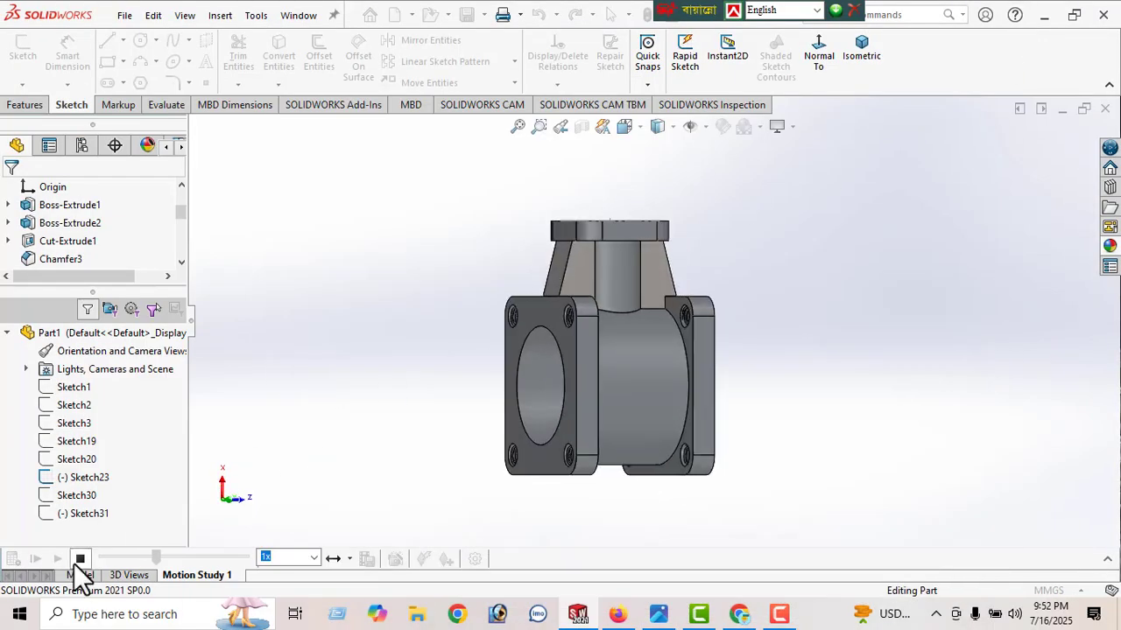
{"action": "left_click", "coordinate": [79, 559]}
{"action": "left_click", "coordinate": [534, 323]}
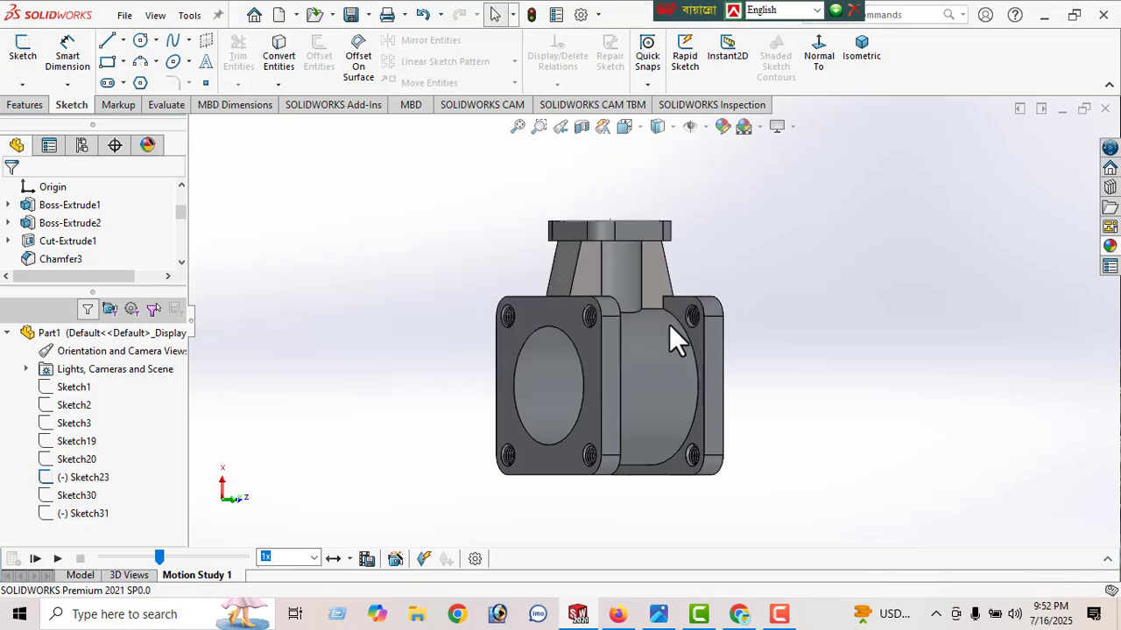
- Create a new part and open a sketch on the Front Plane
{"action": "left_click", "coordinate": [278, 15]}
{"action": "left_click", "coordinate": [688, 516]}
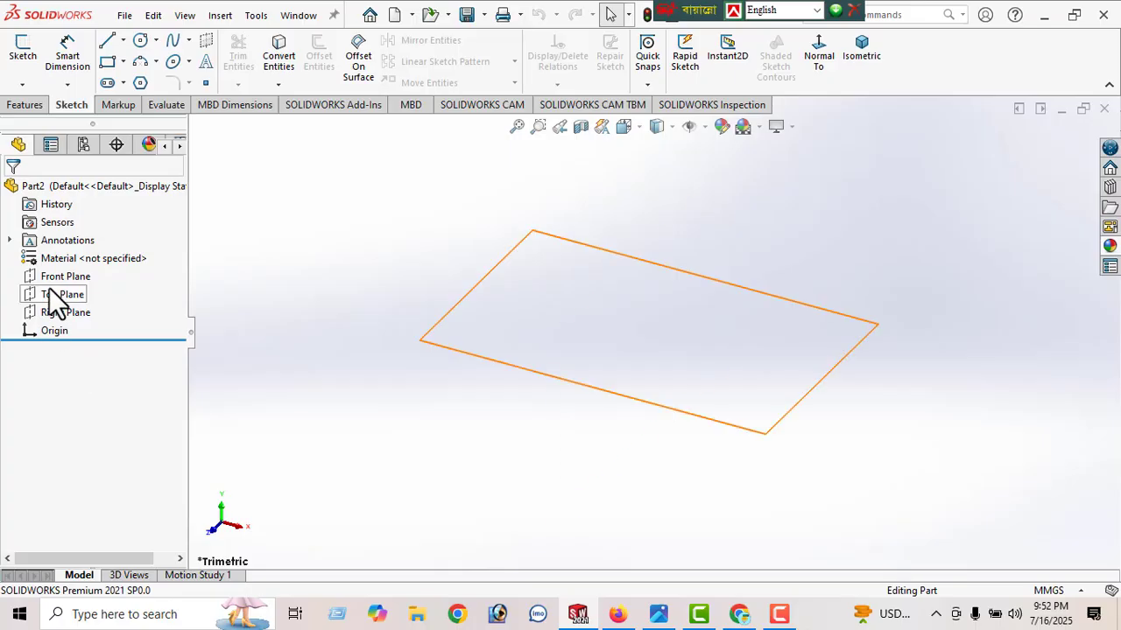
{"action": "left_click", "coordinate": [63, 277]}
{"action": "left_click", "coordinate": [75, 257]}
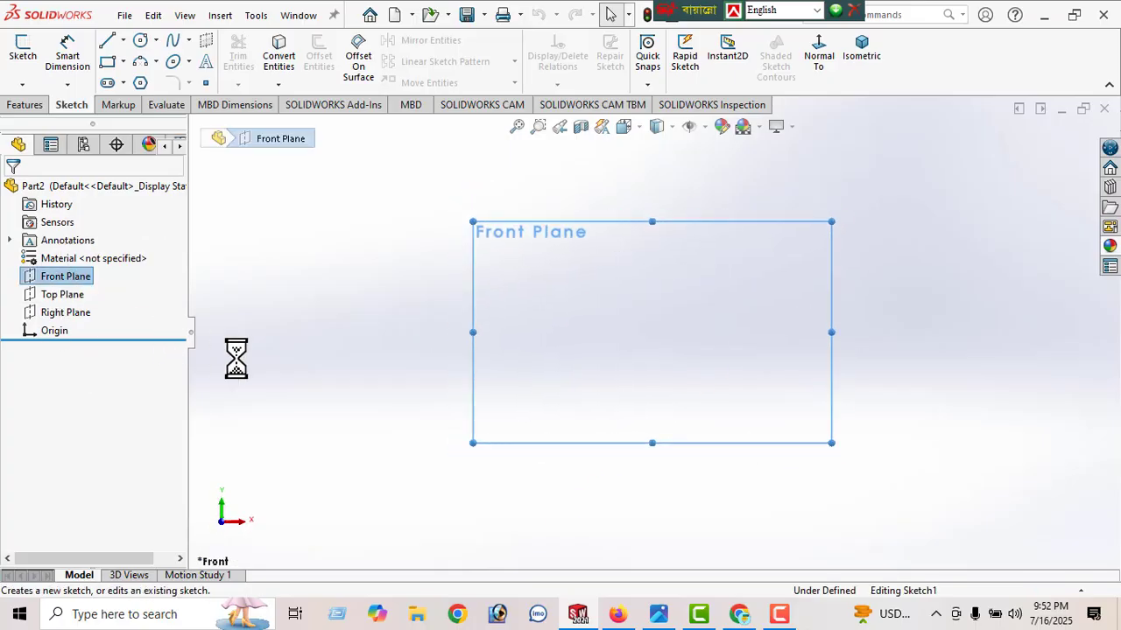
- Sketch two concentric circles centred on the origin, the outer one about 154 mm in diameter
{"action": "left_click", "coordinate": [140, 41]}
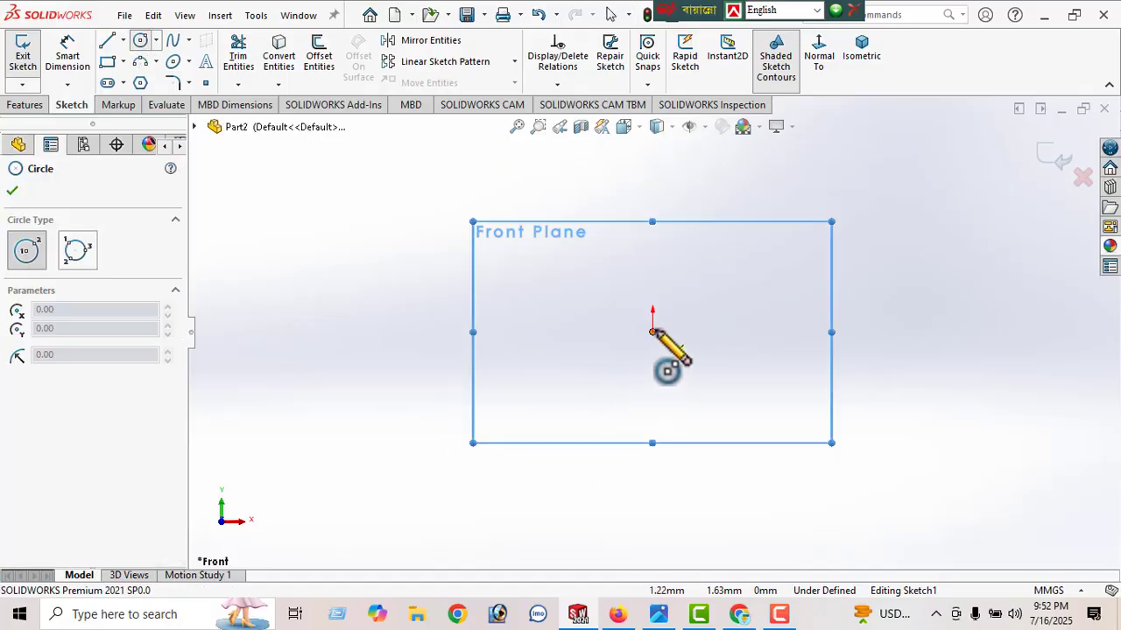
{"action": "left_click_drag", "start_coordinate": [652, 332], "coordinate": [775, 438]}
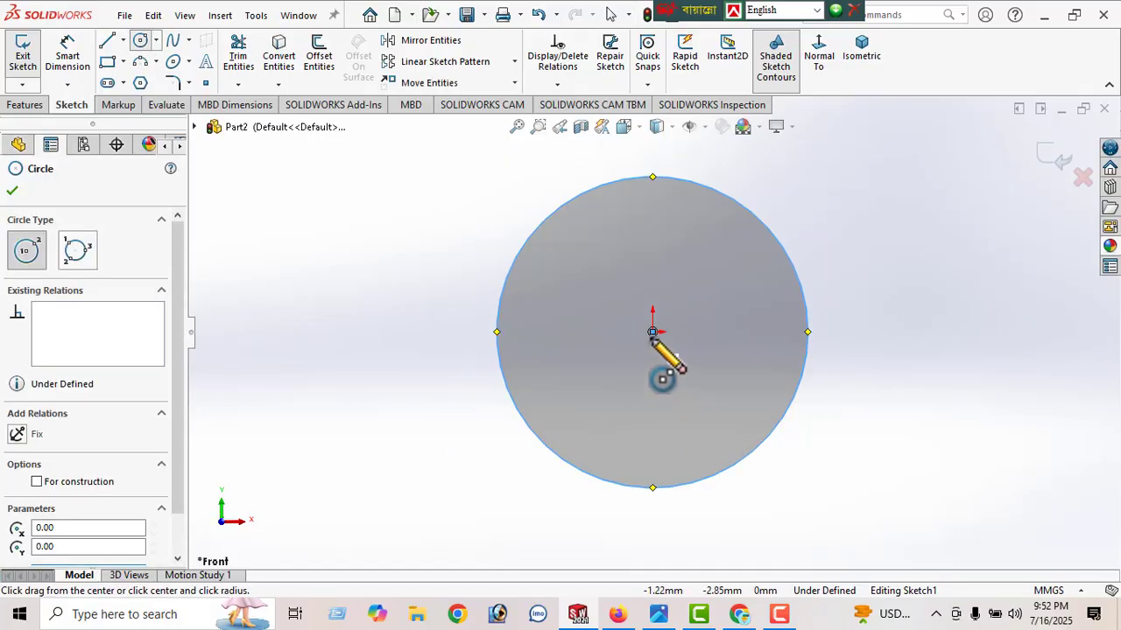
{"action": "left_click_drag", "start_coordinate": [652, 331], "coordinate": [741, 387]}
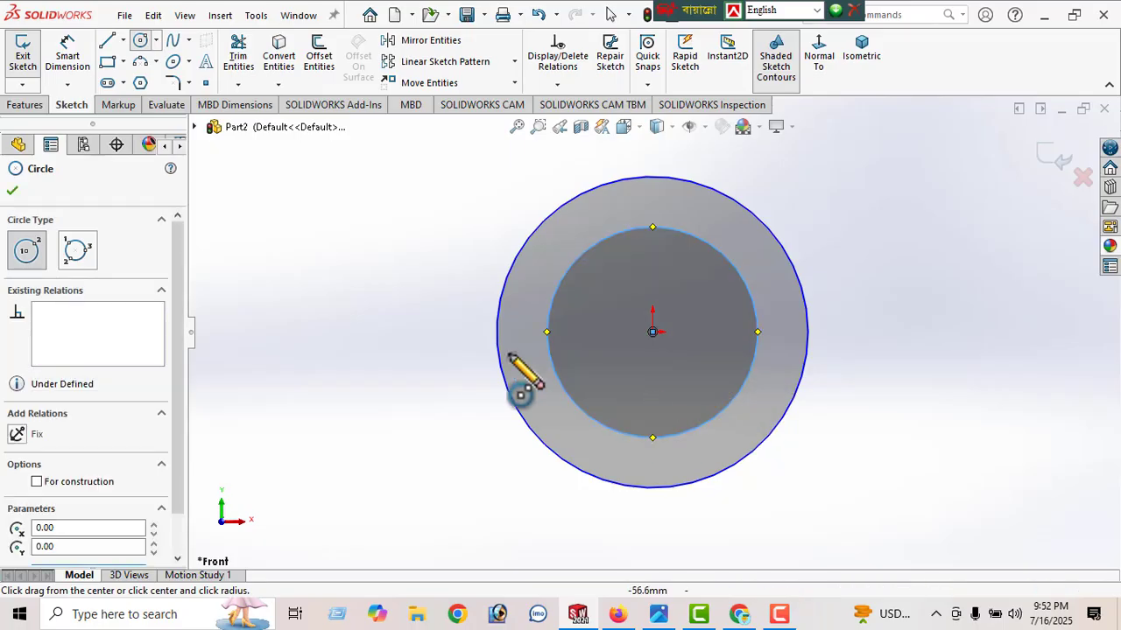
- Dimension the outer circle's diameter as 80 mm and the inner circle's diameter as 60 mm
{"action": "left_click", "coordinate": [61, 60]}
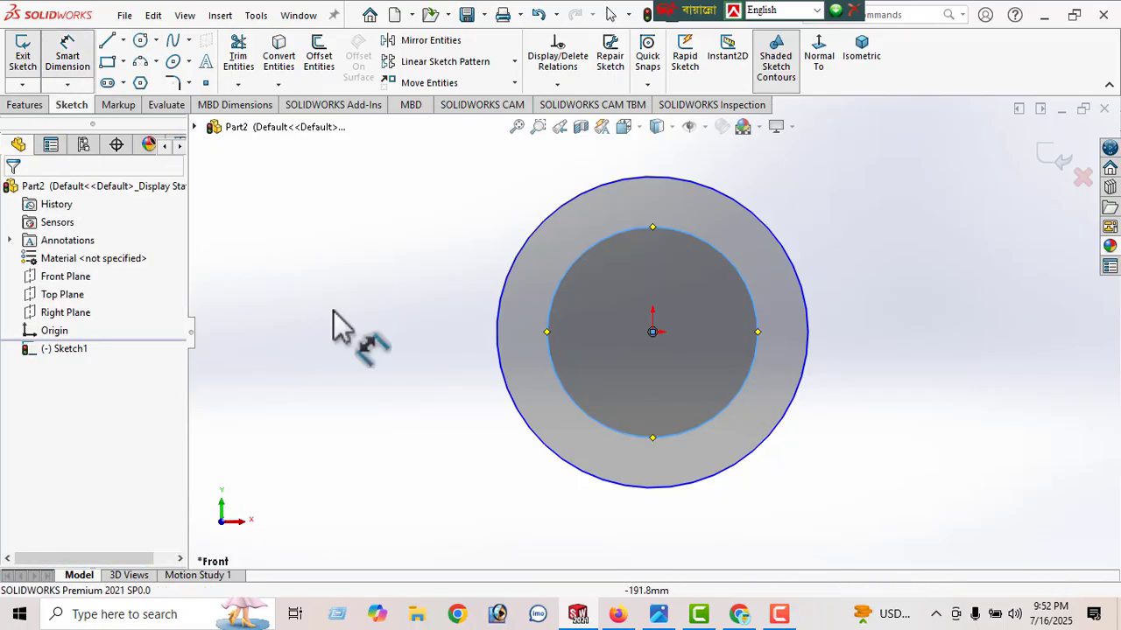
{"action": "left_click", "coordinate": [500, 297]}
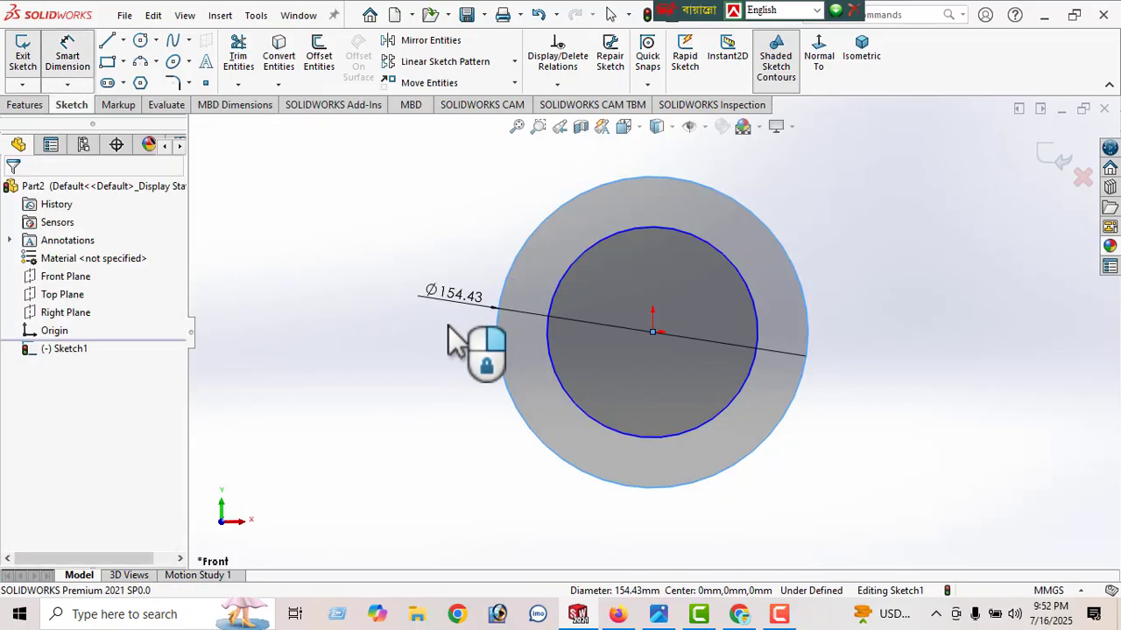
{"action": "left_click", "coordinate": [462, 337]}
{"action": "type", "text": "80"}
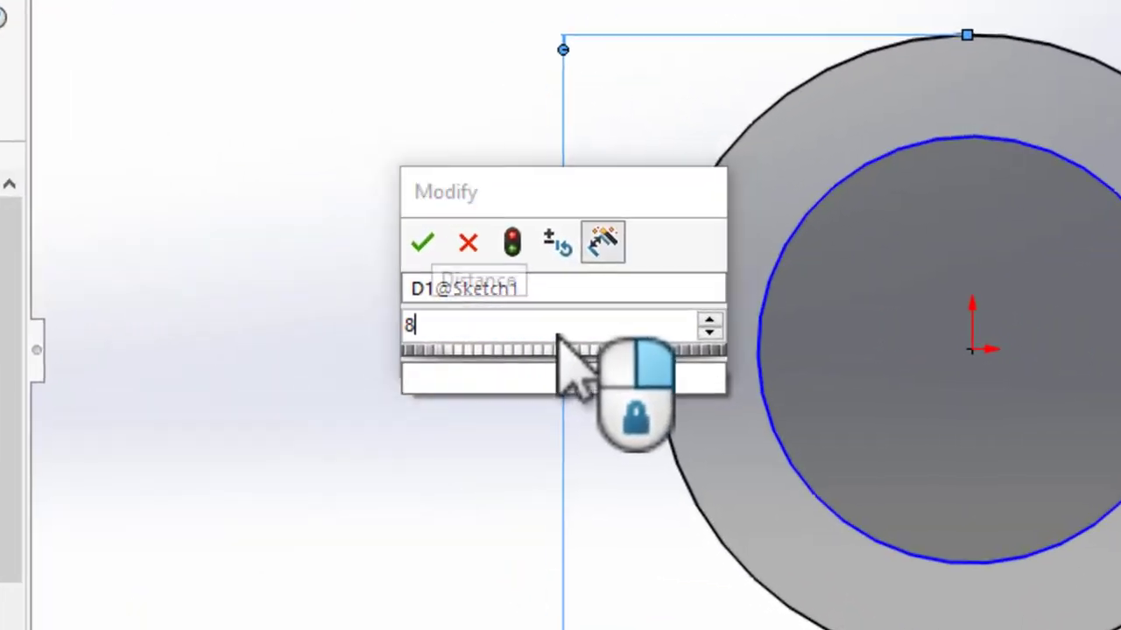
{"action": "key", "text": "Return"}
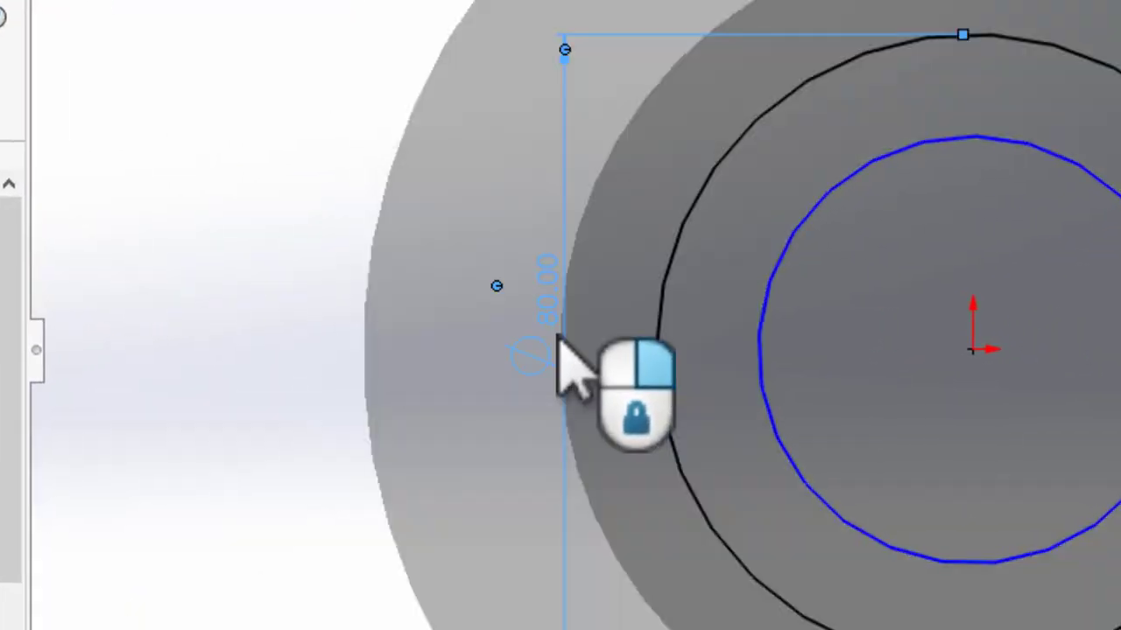
{"action": "left_click", "coordinate": [769, 310]}
{"action": "left_click", "coordinate": [629, 314]}
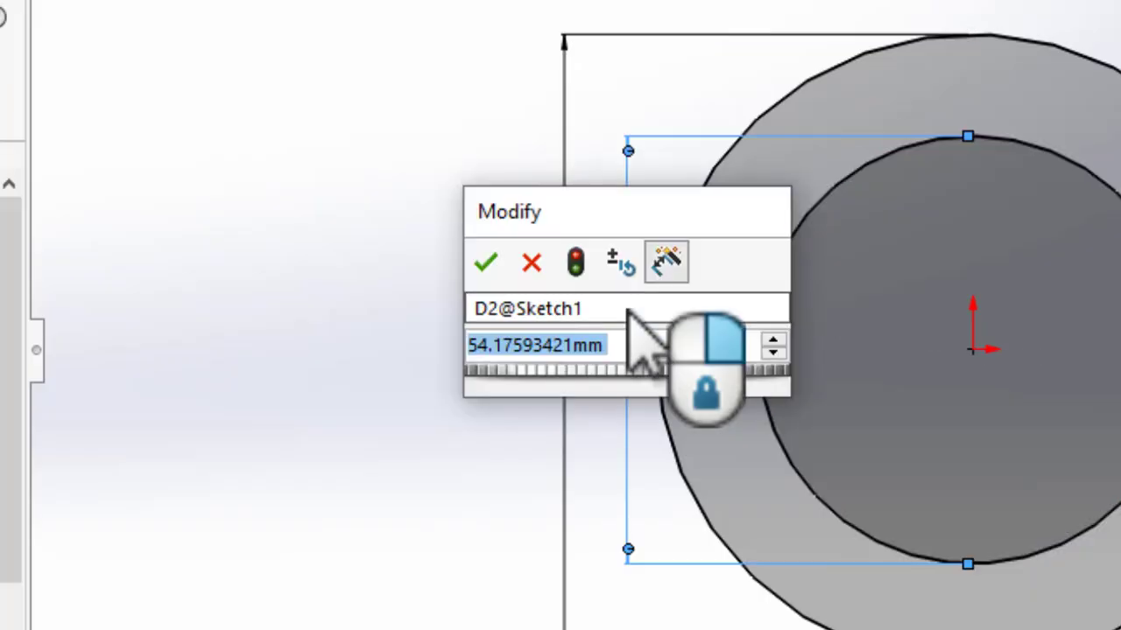
{"action": "type", "text": "60"}
{"action": "key", "text": "Return"}
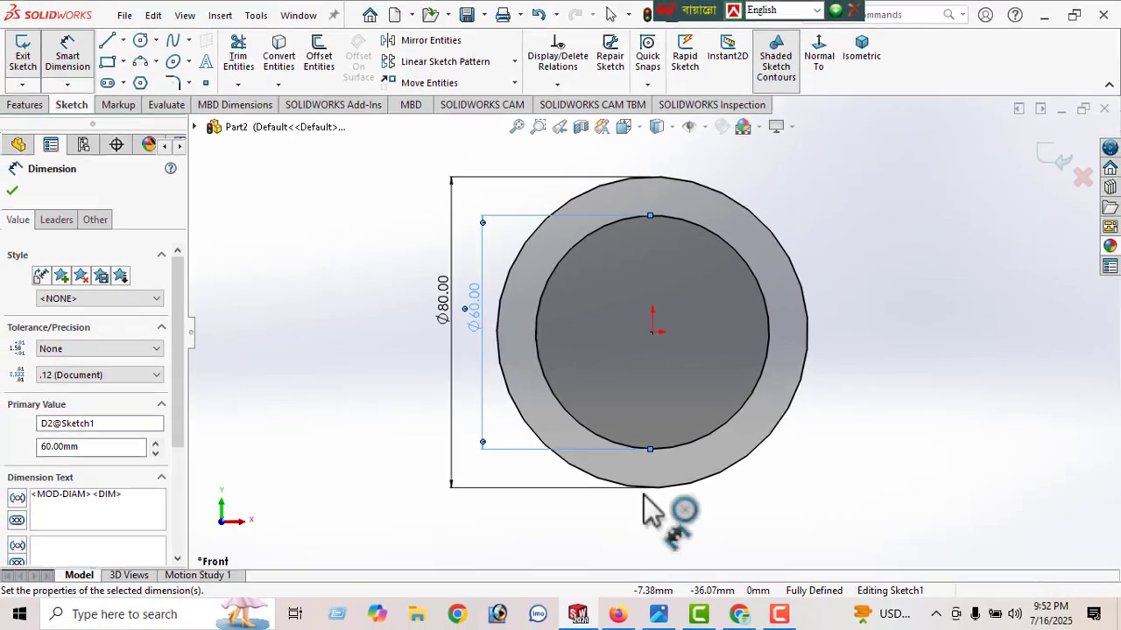
- Check both circle diameters against the reference drawing and finish dimensioning
{"action": "left_click", "coordinate": [660, 616]}
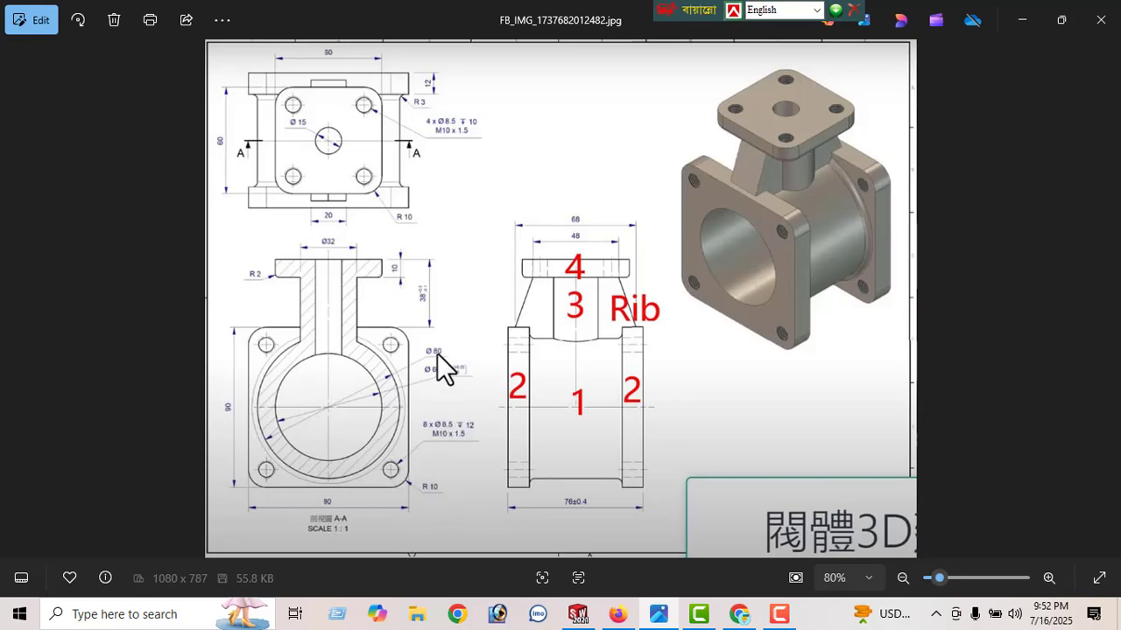
{"action": "left_click", "coordinate": [660, 616]}
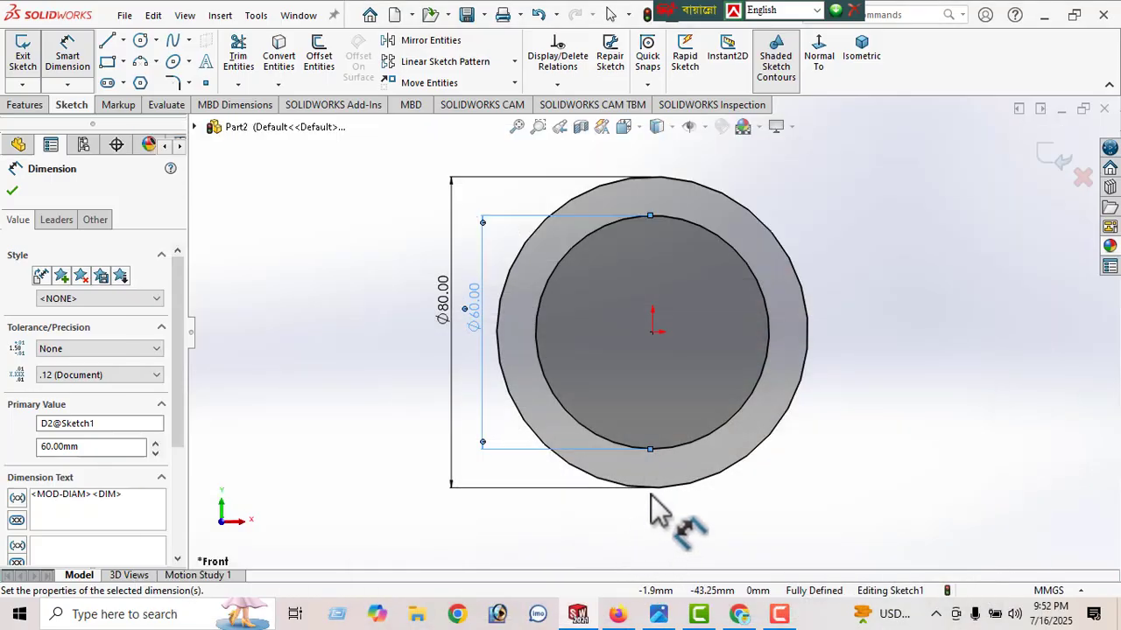
{"action": "left_click", "coordinate": [14, 192]}
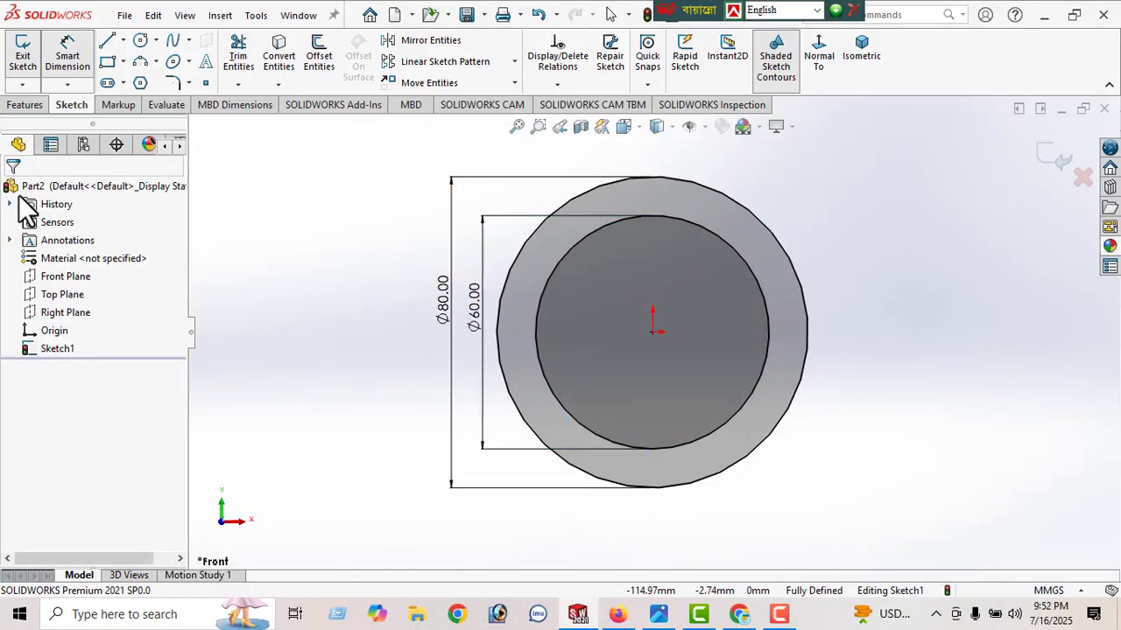
- Extrude the ring profile to a total depth of 76 mm with the Mid Plane end condition, checking the length in the reference drawing
{"action": "left_click", "coordinate": [861, 60]}
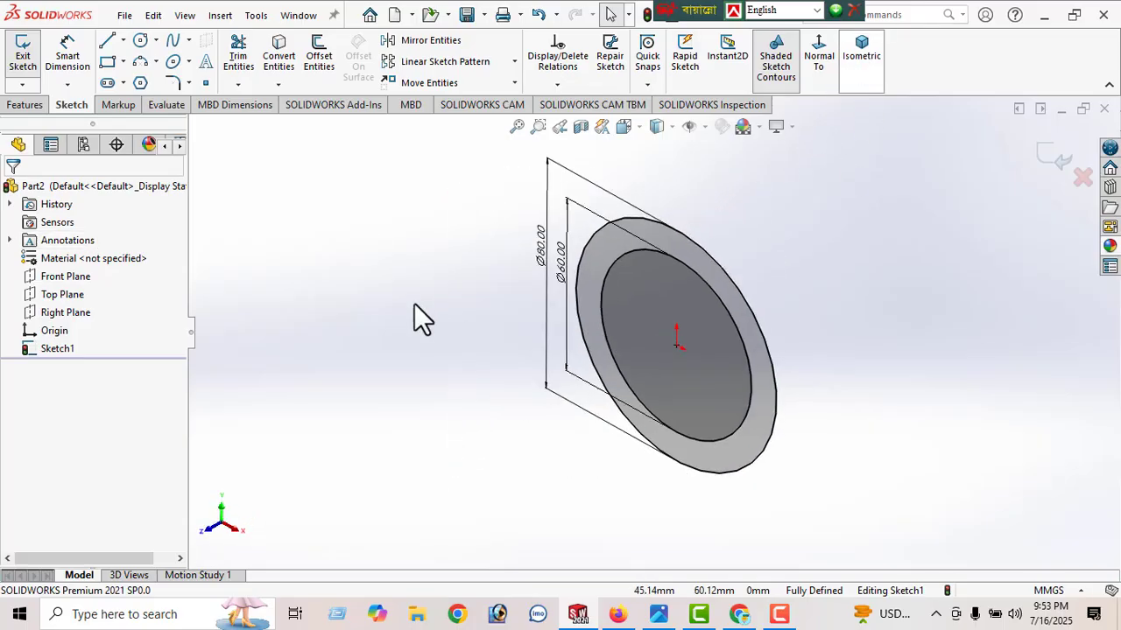
{"action": "left_click", "coordinate": [21, 106]}
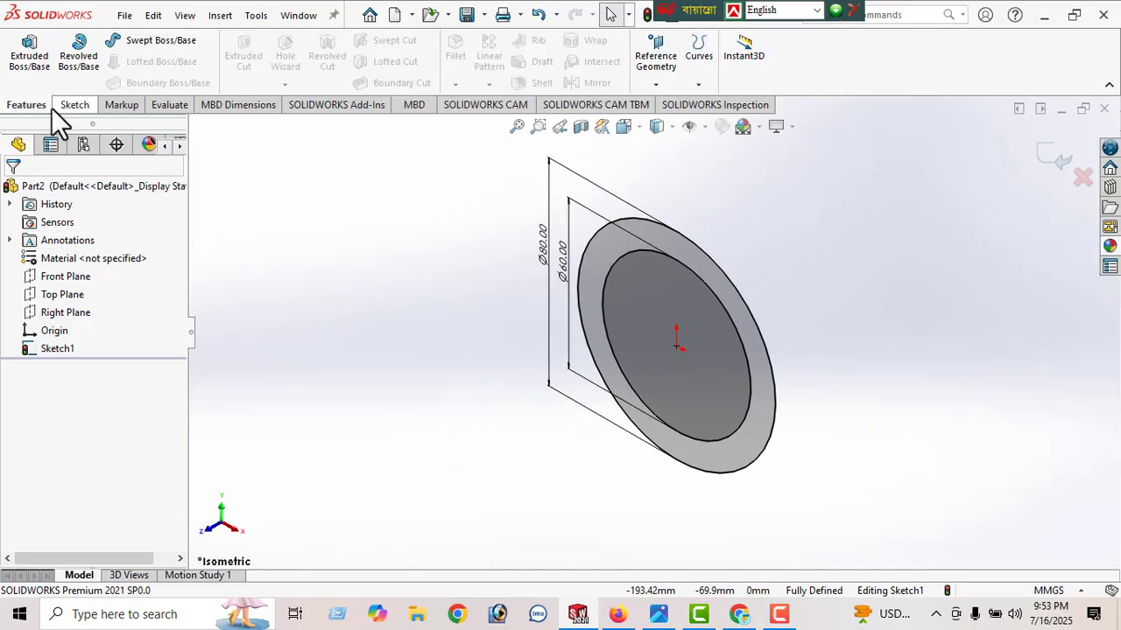
{"action": "left_click", "coordinate": [33, 58]}
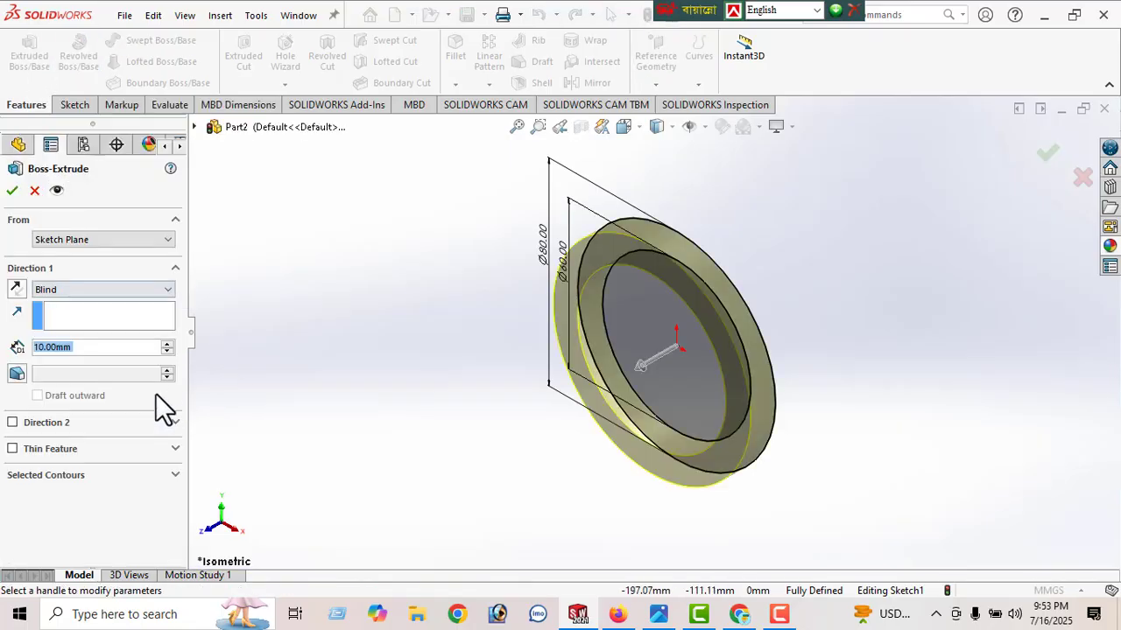
{"action": "left_click", "coordinate": [673, 613]}
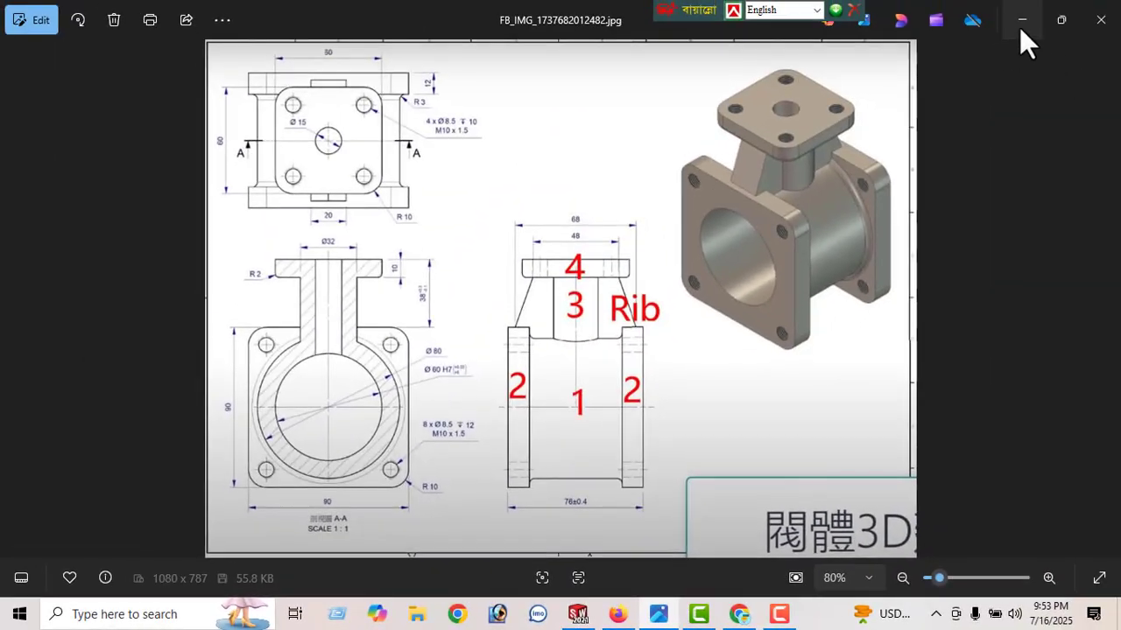
{"action": "left_click", "coordinate": [1020, 26]}
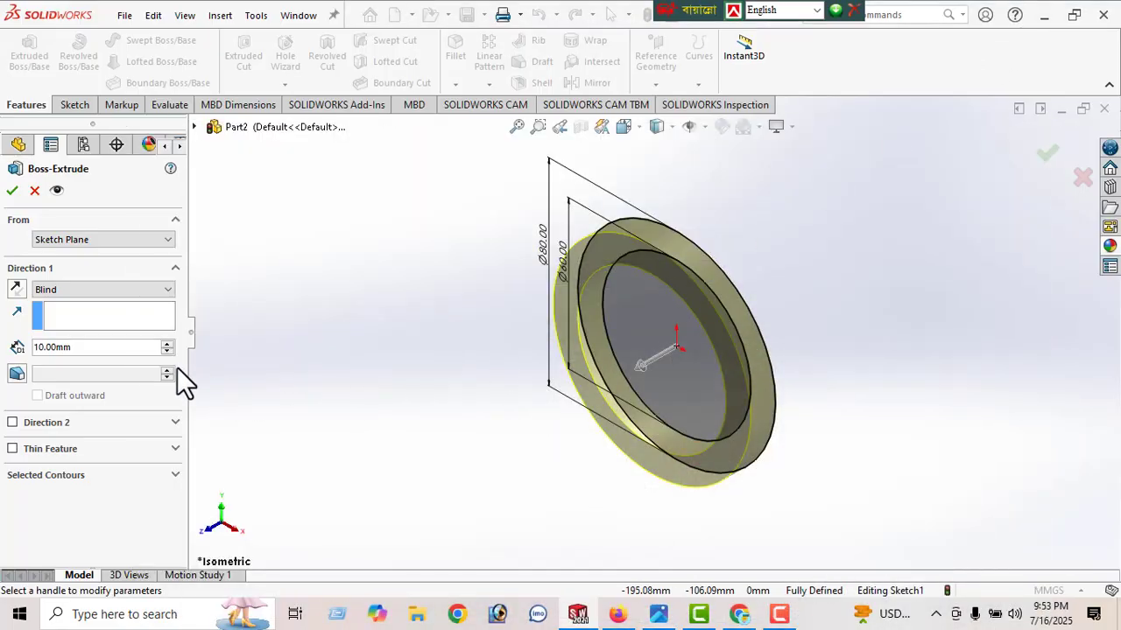
{"action": "left_click", "coordinate": [54, 293]}
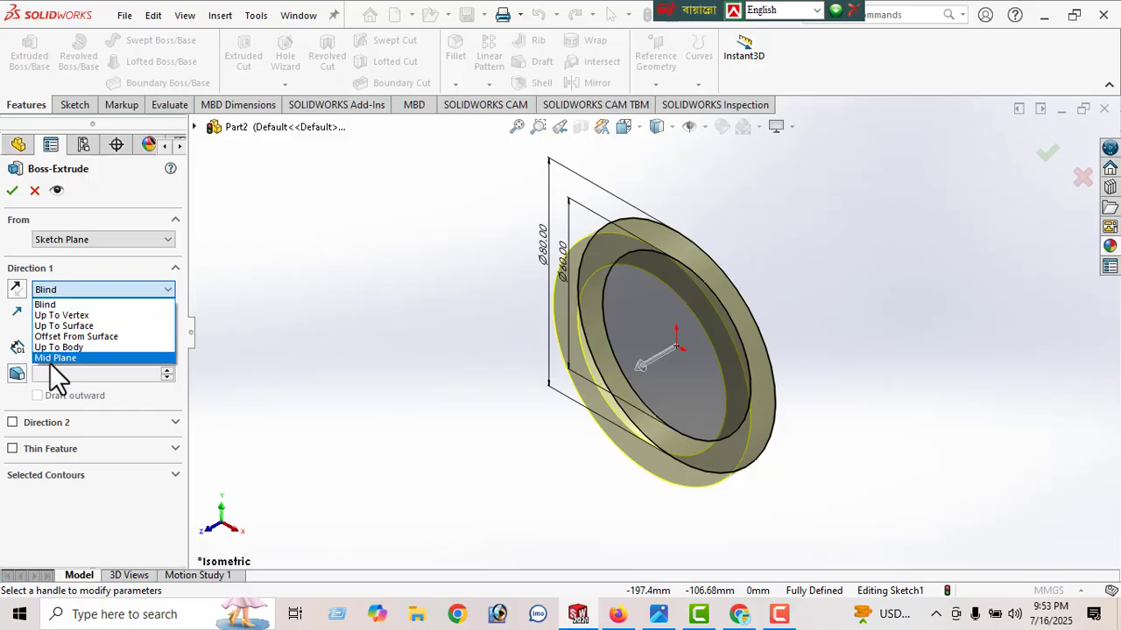
{"action": "left_click", "coordinate": [52, 359]}
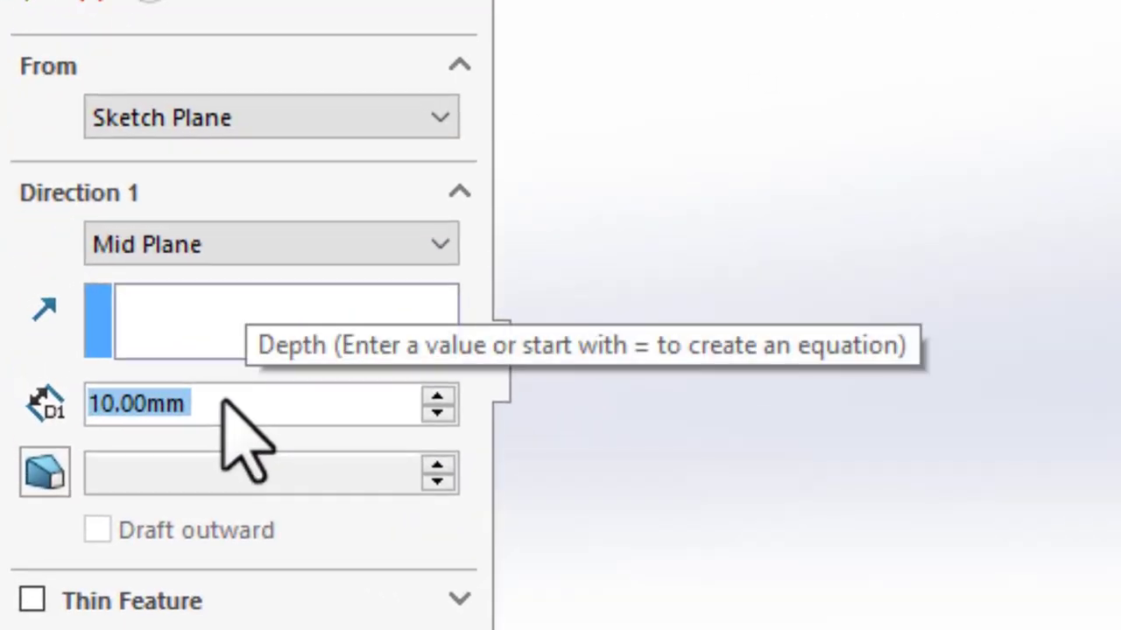
{"action": "type", "text": "76"}
{"action": "key", "text": "Return"}
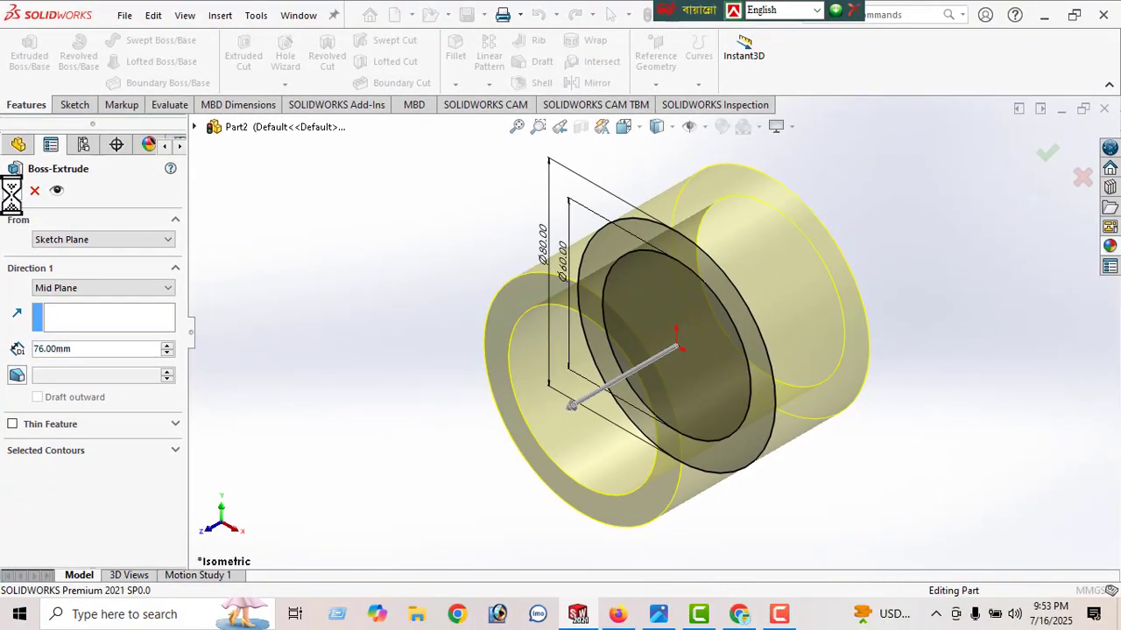
- Sketch a center rectangle about 119 by 104 mm on the tube's front end face, centred on the origin
{"action": "middle_click_drag", "start_coordinate": [627, 374], "coordinate": [659, 331]}
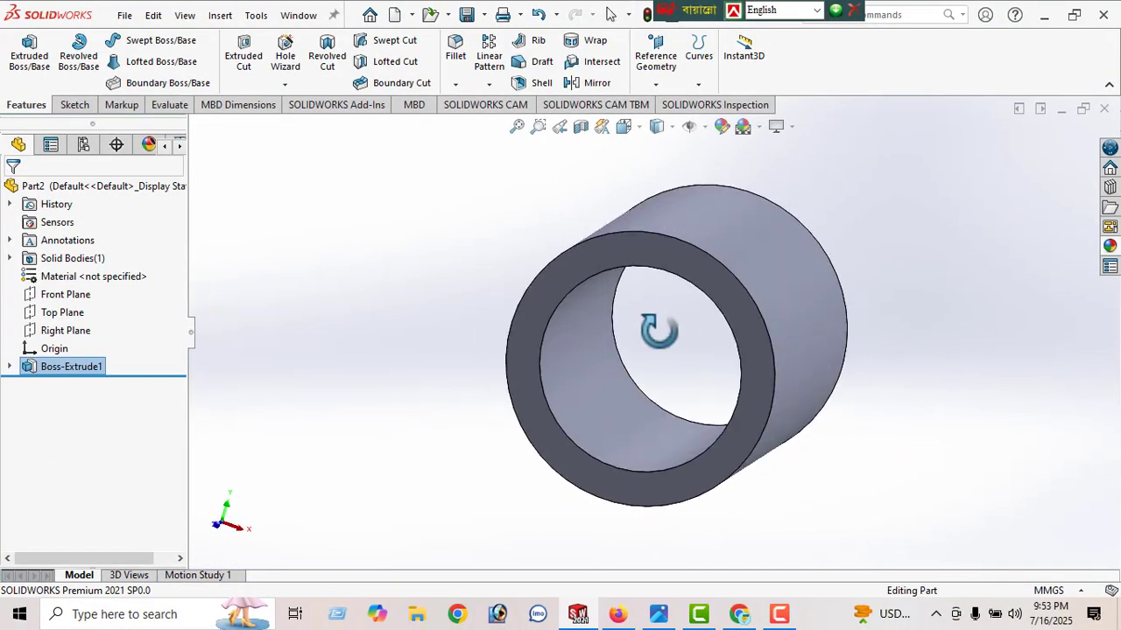
{"action": "left_click", "coordinate": [658, 614]}
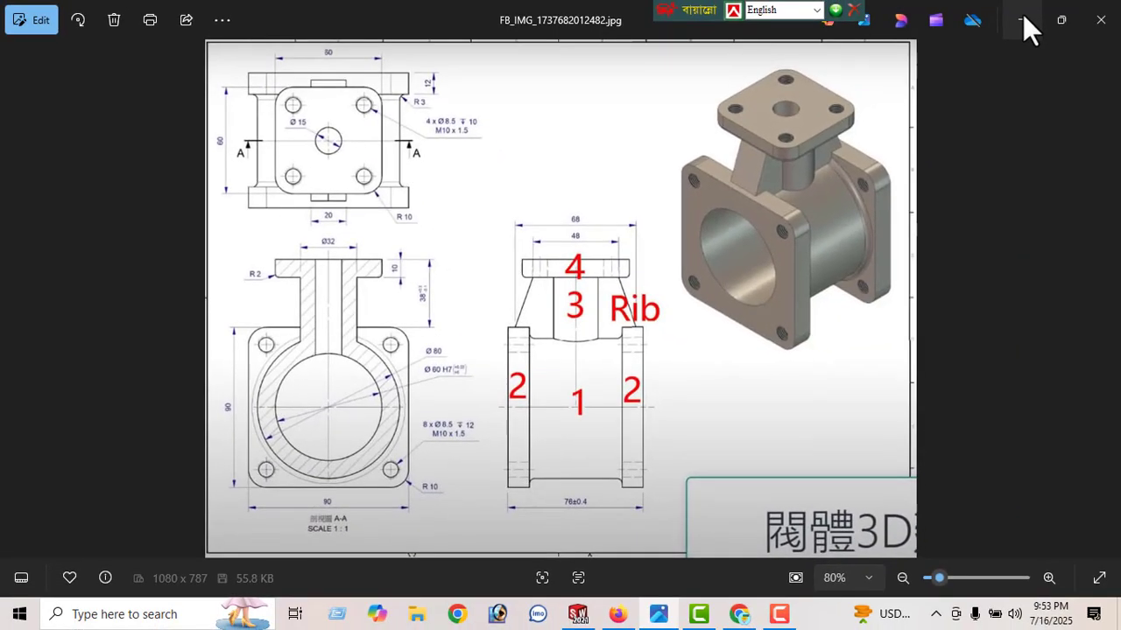
{"action": "left_click", "coordinate": [1023, 15]}
{"action": "left_click", "coordinate": [574, 278]}
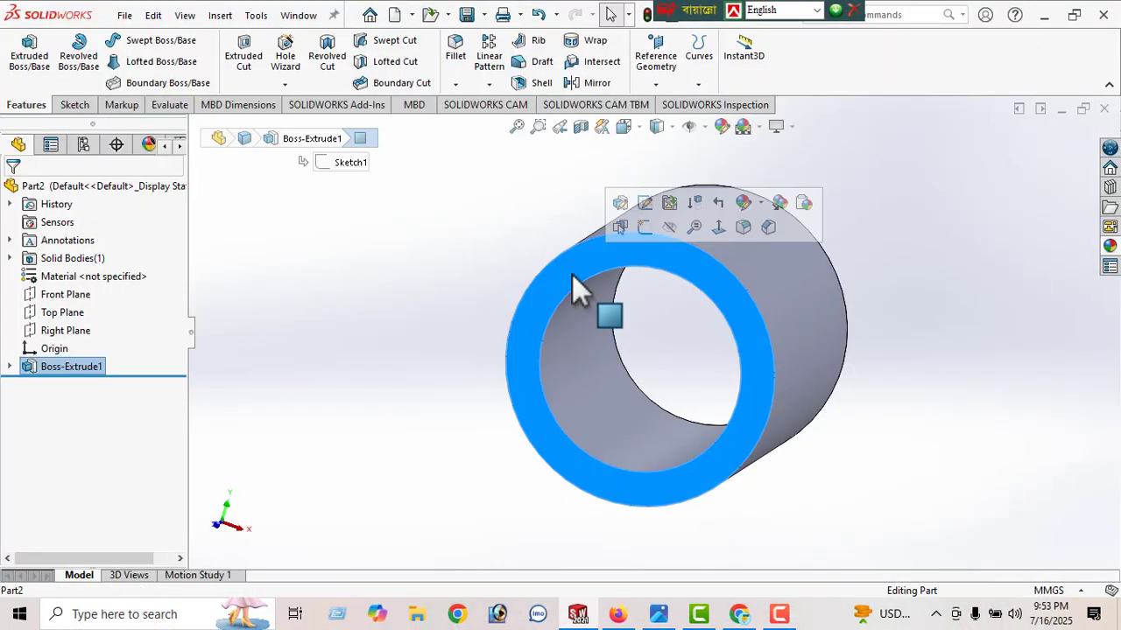
{"action": "left_click", "coordinate": [720, 232]}
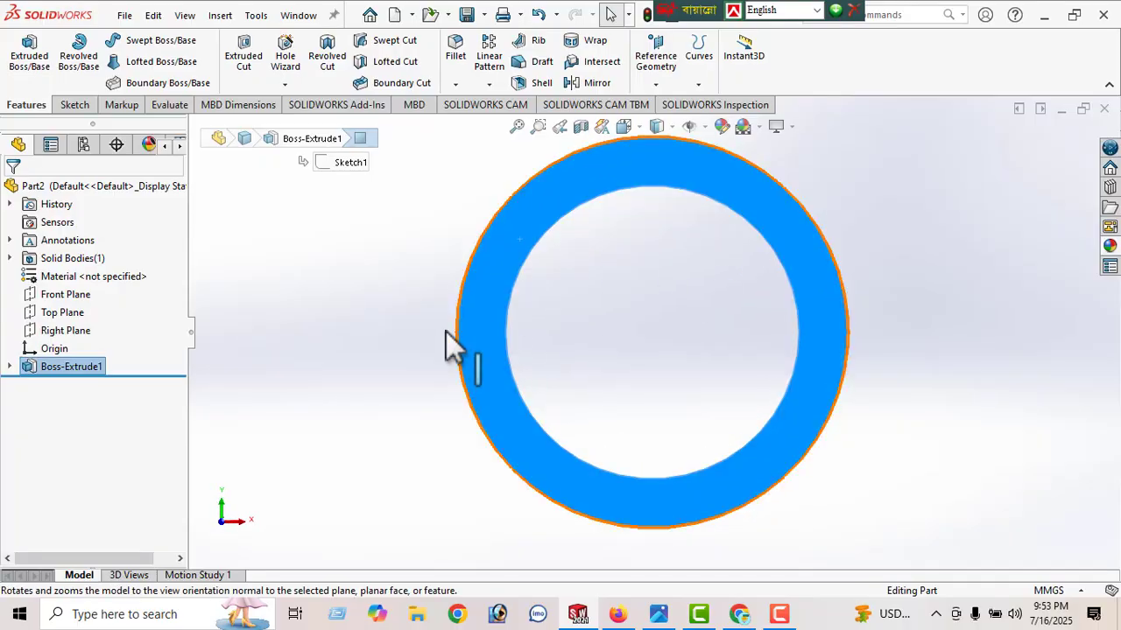
{"action": "left_click", "coordinate": [68, 109]}
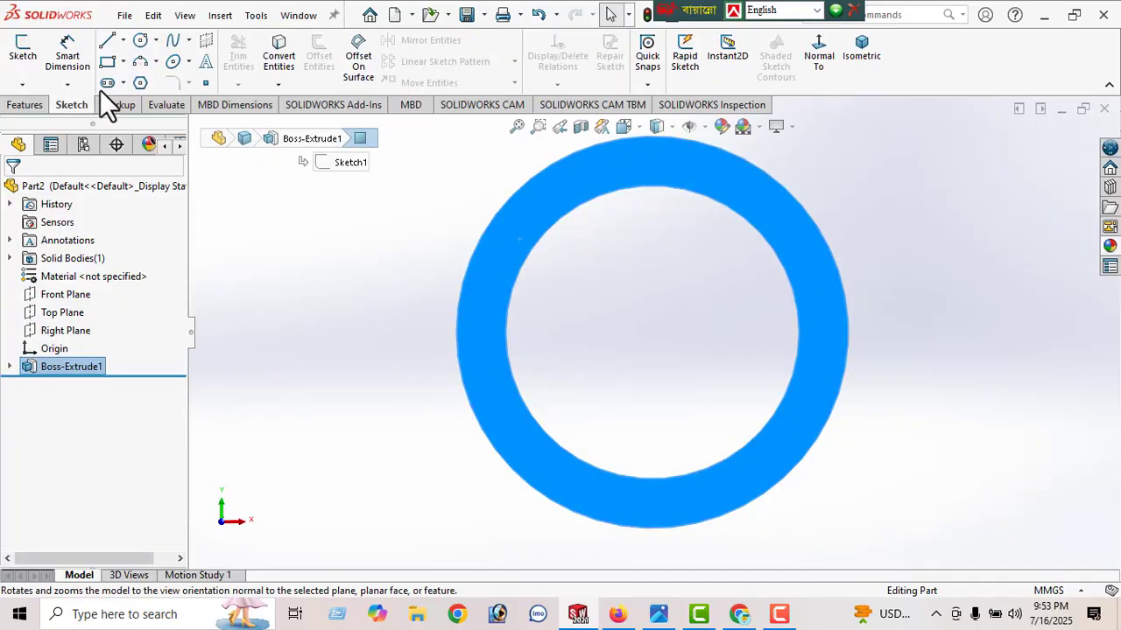
{"action": "left_click", "coordinate": [124, 62]}
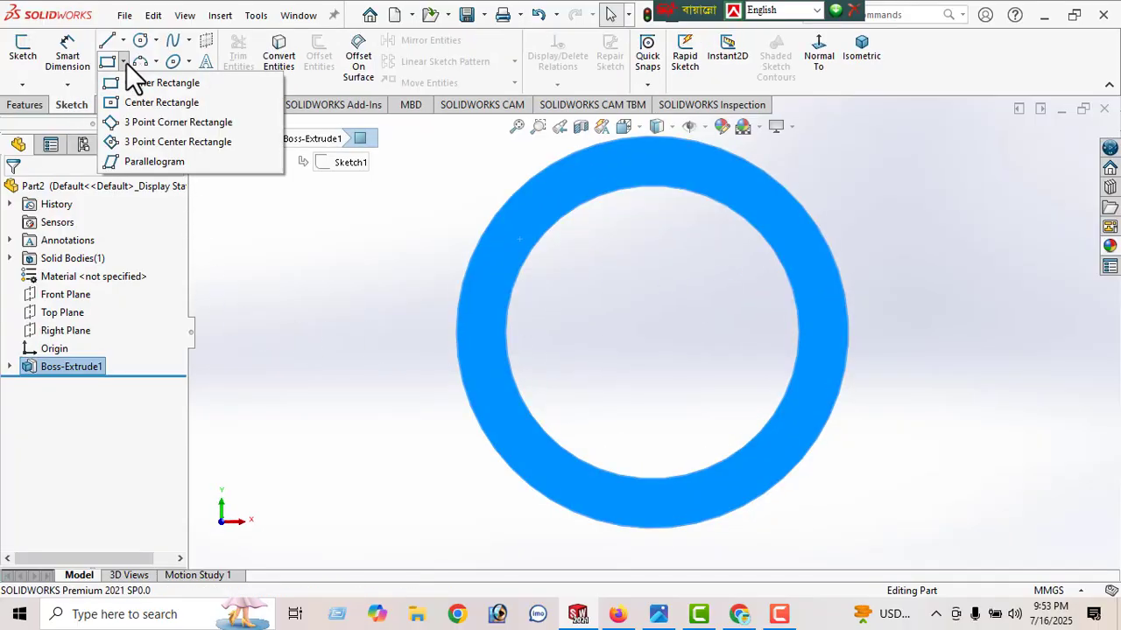
{"action": "left_click", "coordinate": [150, 105]}
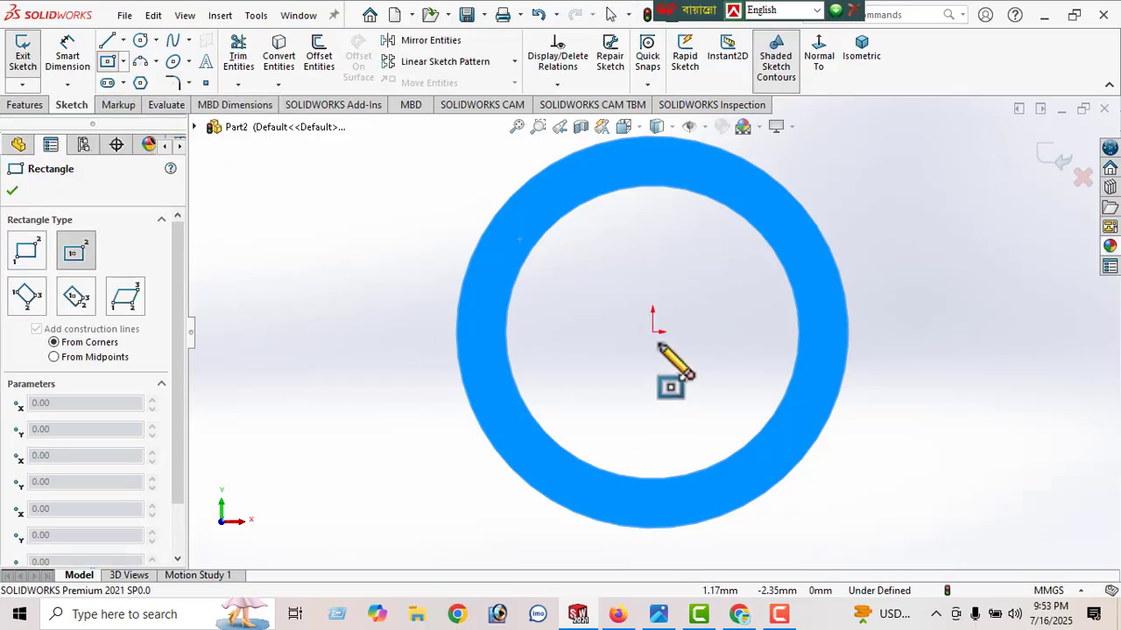
{"action": "left_click", "coordinate": [652, 333]}
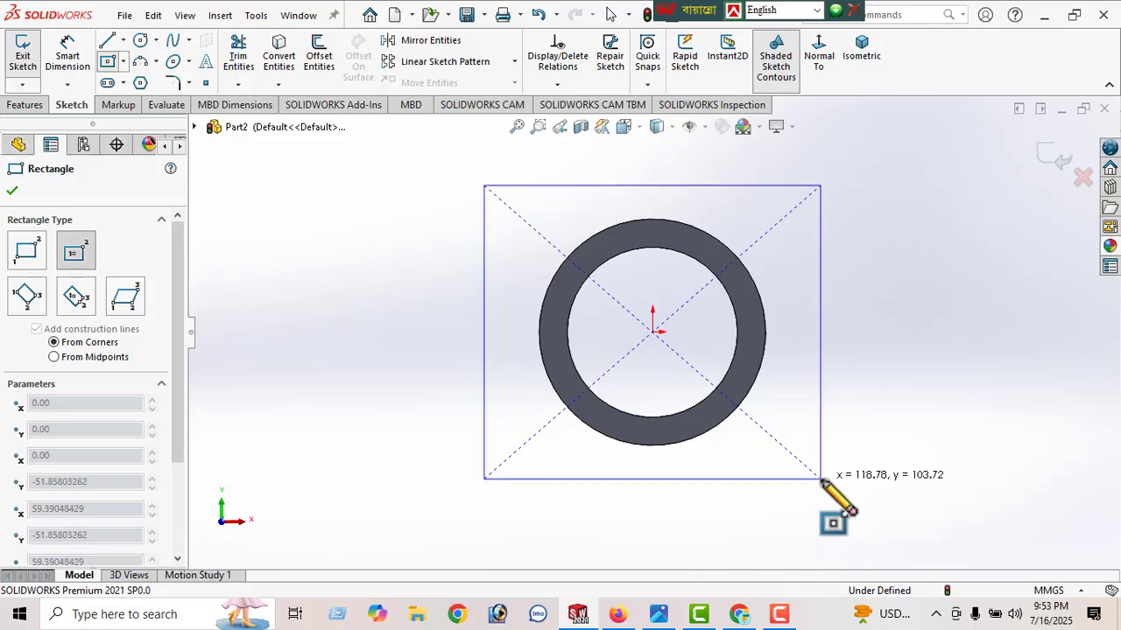
{"action": "left_click", "coordinate": [820, 479]}
- Dimension the height of the rectangle on the tube's front face as 90 mm
{"action": "left_click", "coordinate": [65, 61]}
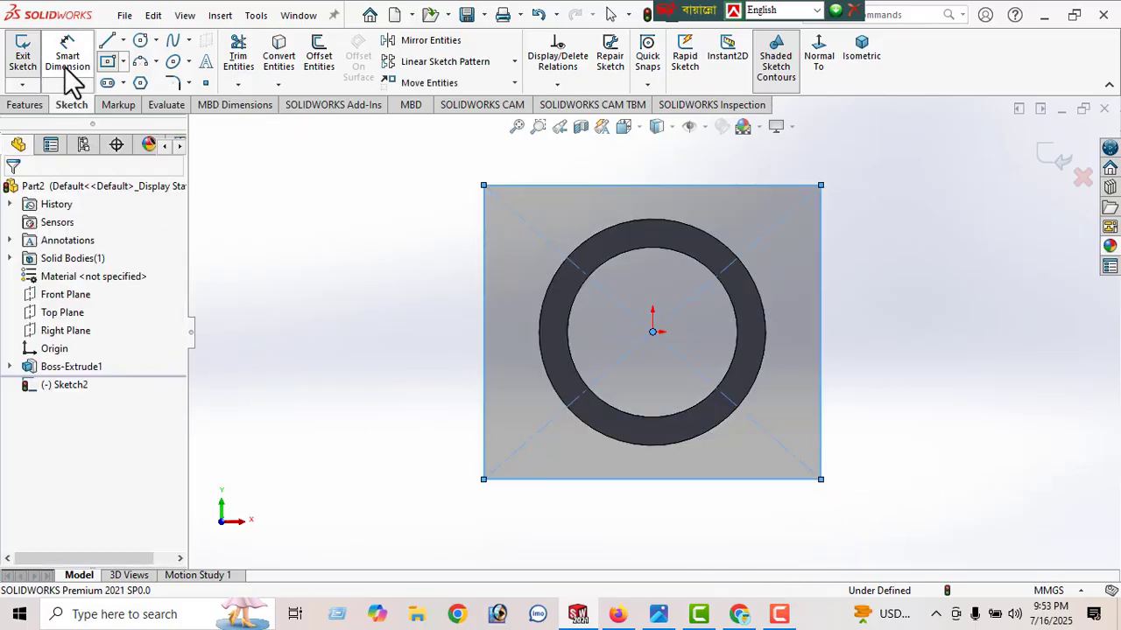
{"action": "left_click", "coordinate": [531, 185]}
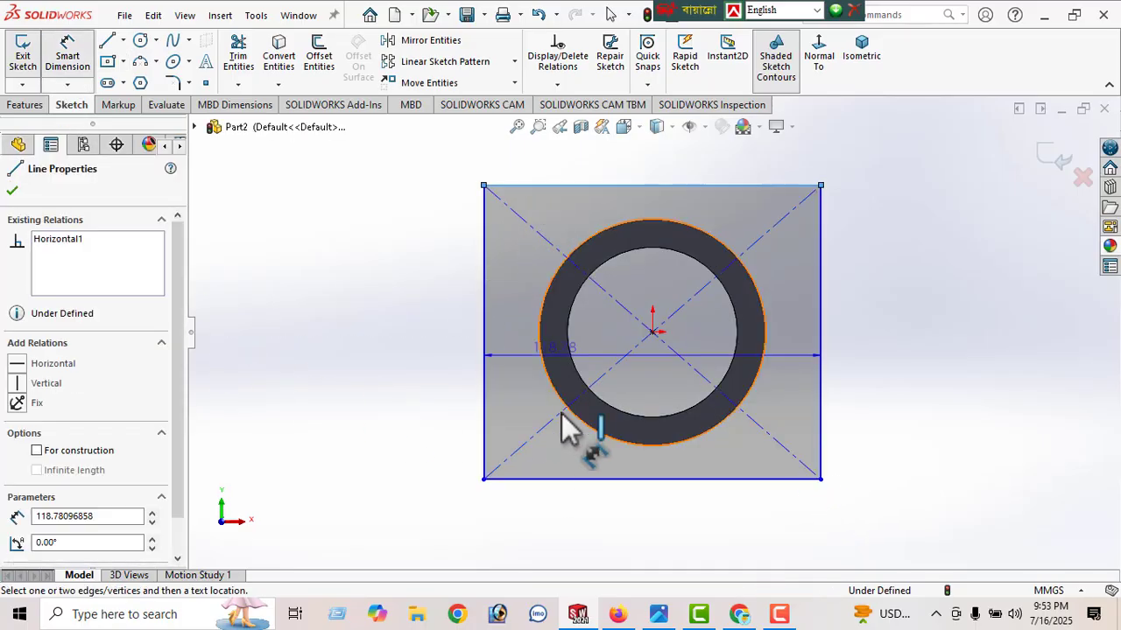
{"action": "left_click", "coordinate": [579, 479]}
{"action": "left_click", "coordinate": [411, 359]}
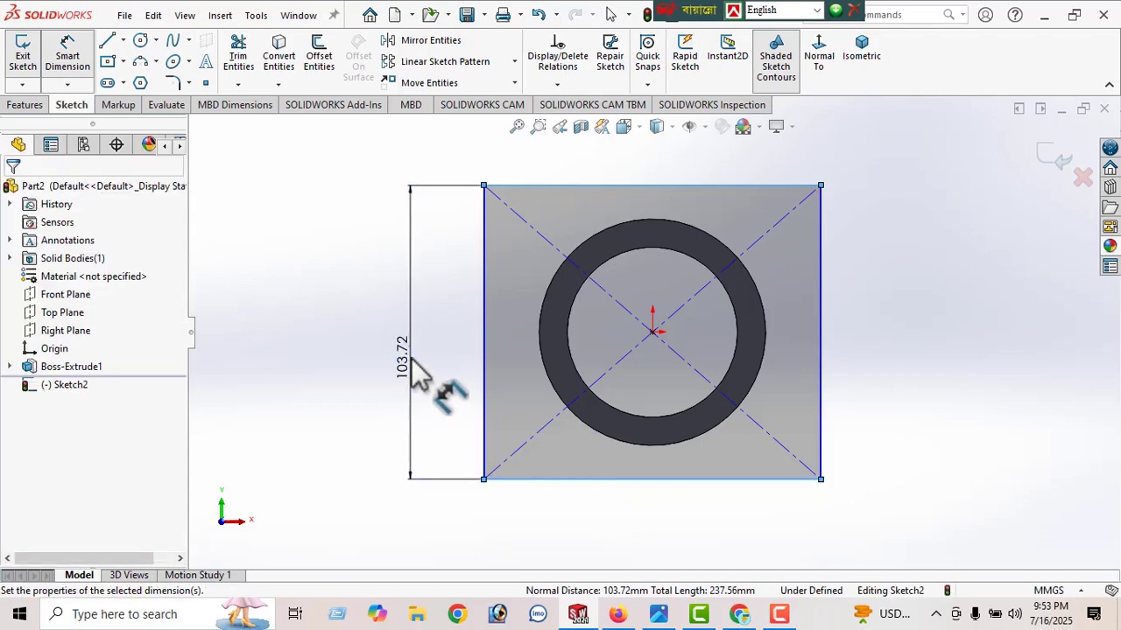
{"action": "type", "text": "80"}
{"action": "key", "text": "Return"}
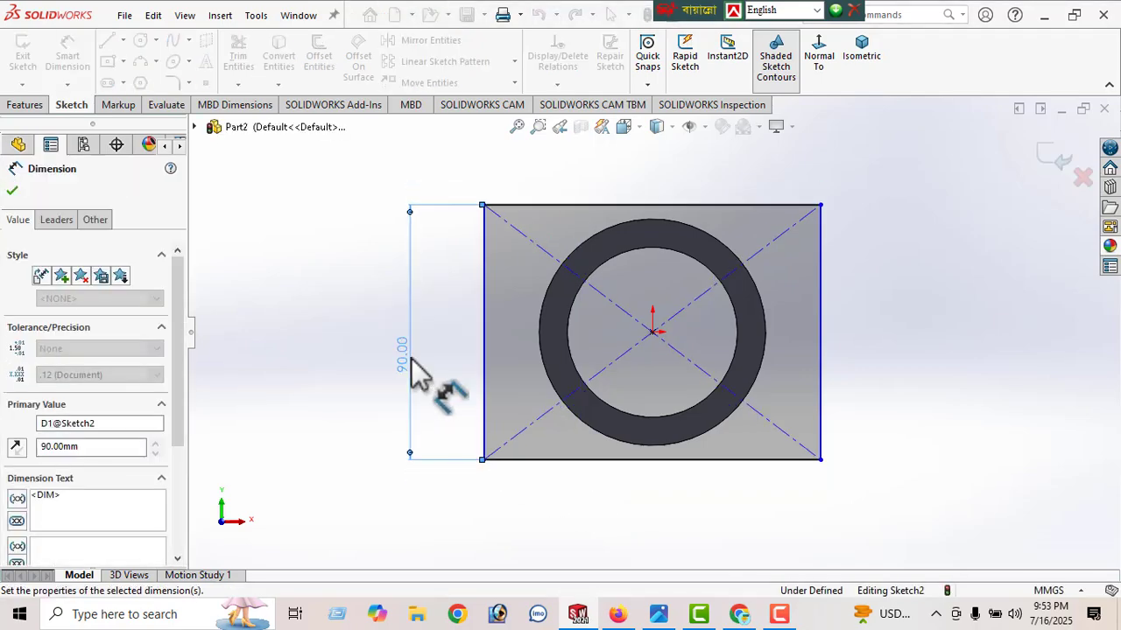
- Dimension the rectangle's width as 90 mm and finish dimensioning
{"action": "left_click", "coordinate": [494, 333]}
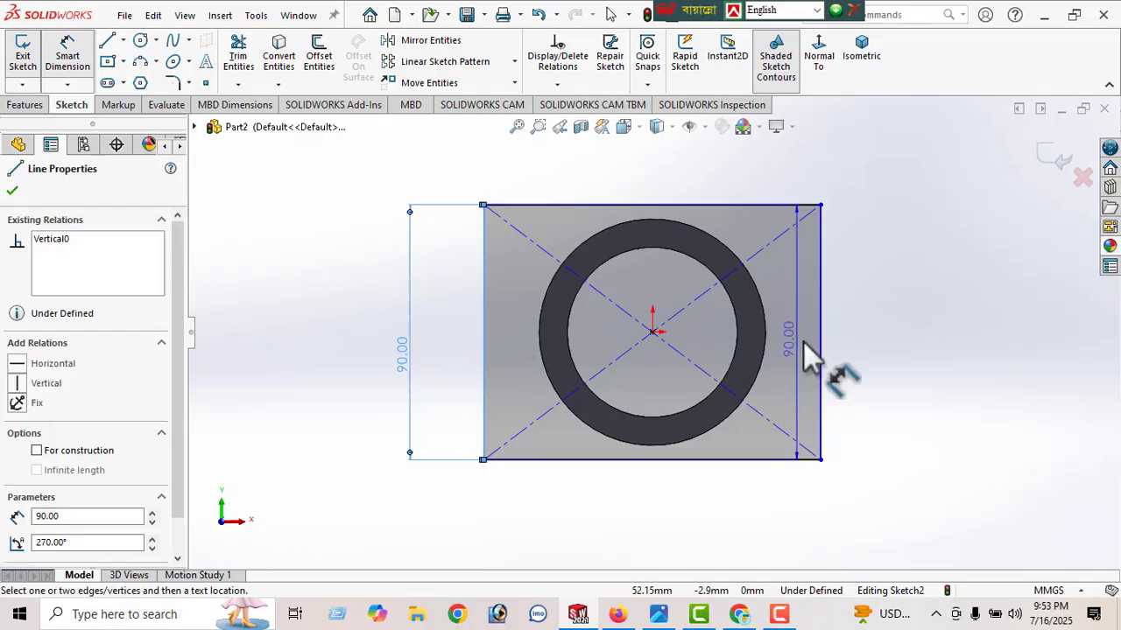
{"action": "left_click", "coordinate": [823, 358]}
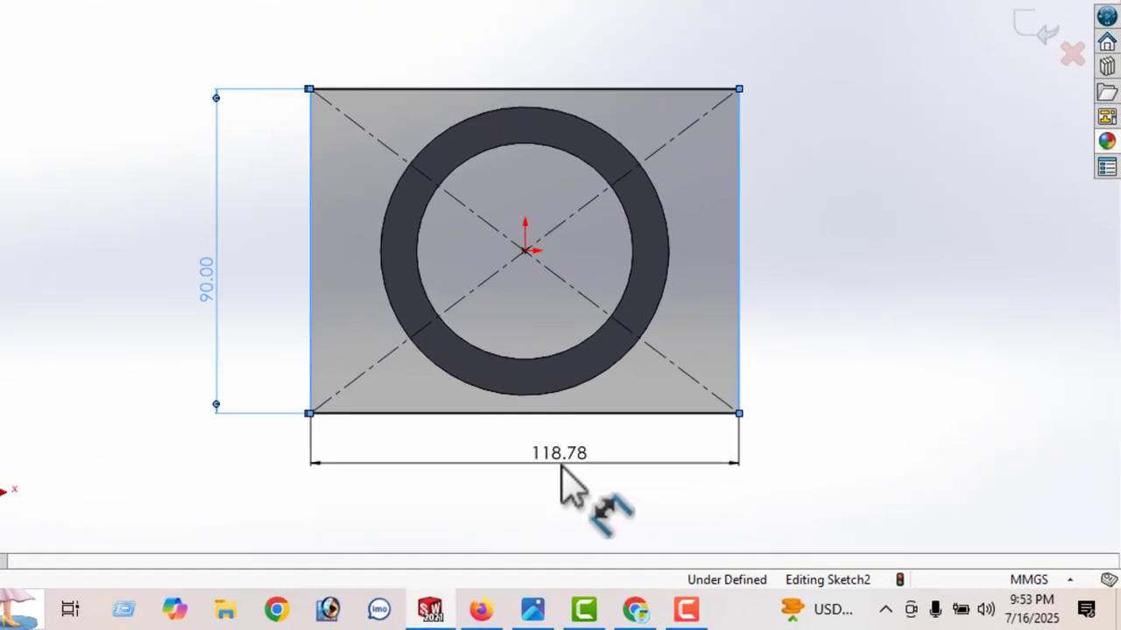
{"action": "left_click", "coordinate": [680, 502]}
{"action": "type", "text": "9"}
{"action": "key", "text": "Return"}
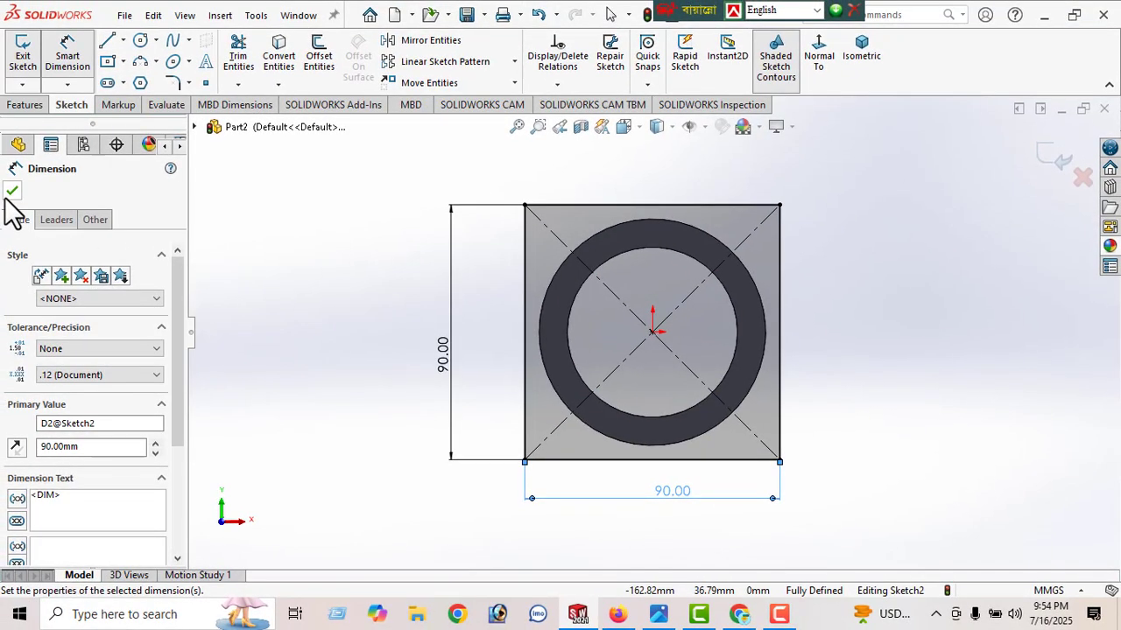
{"action": "left_click", "coordinate": [9, 194]}
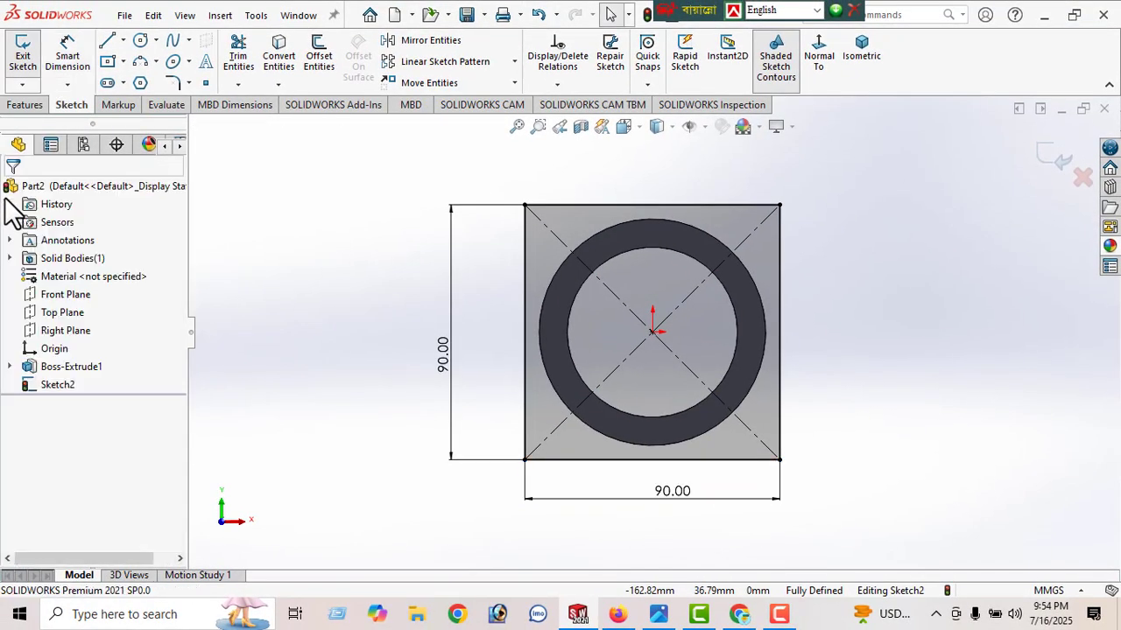
- Convert the tube's inner circular edge into the sketch and extrude the square flange 12 mm in the reversed direction, back over the tube
{"action": "left_click", "coordinate": [630, 251]}
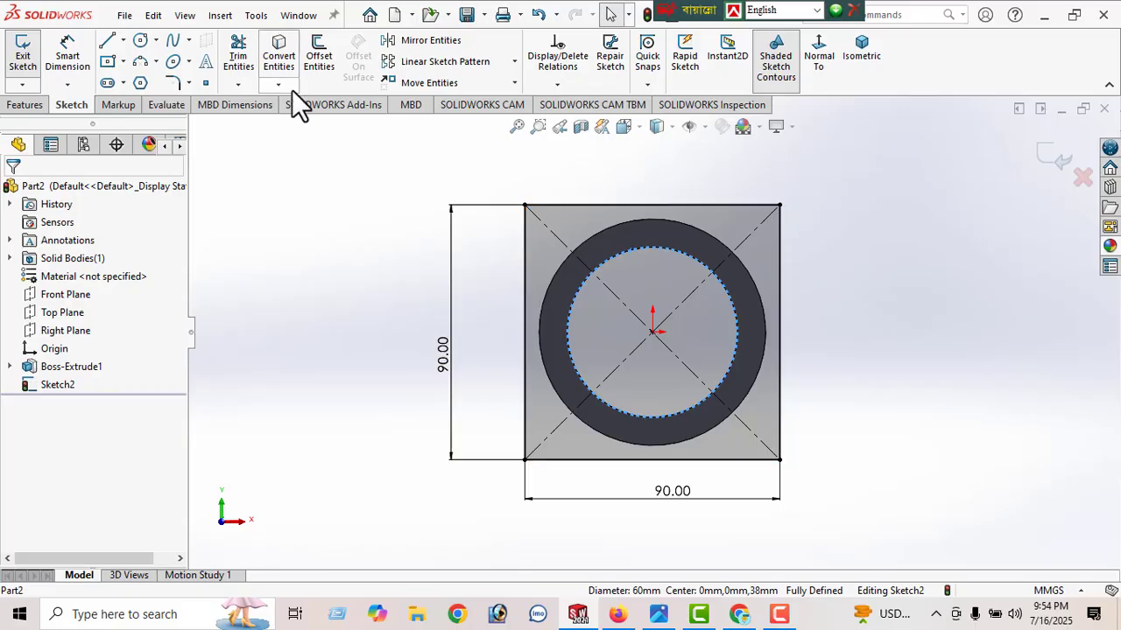
{"action": "left_click", "coordinate": [280, 58]}
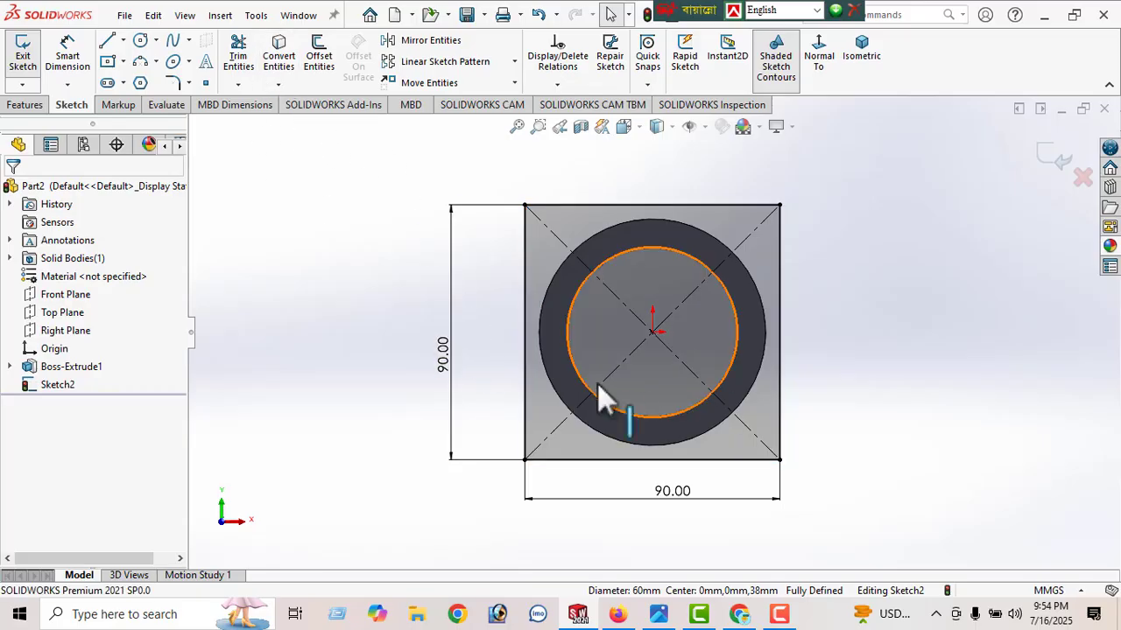
{"action": "left_click", "coordinate": [26, 107]}
{"action": "left_click", "coordinate": [30, 56]}
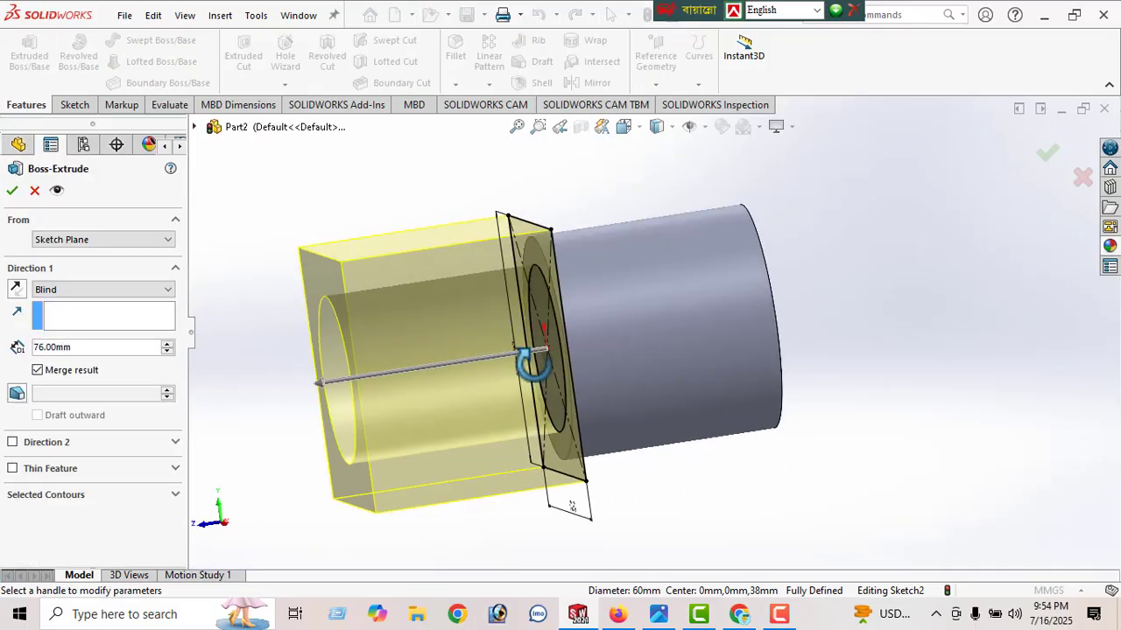
{"action": "left_click", "coordinate": [16, 293]}
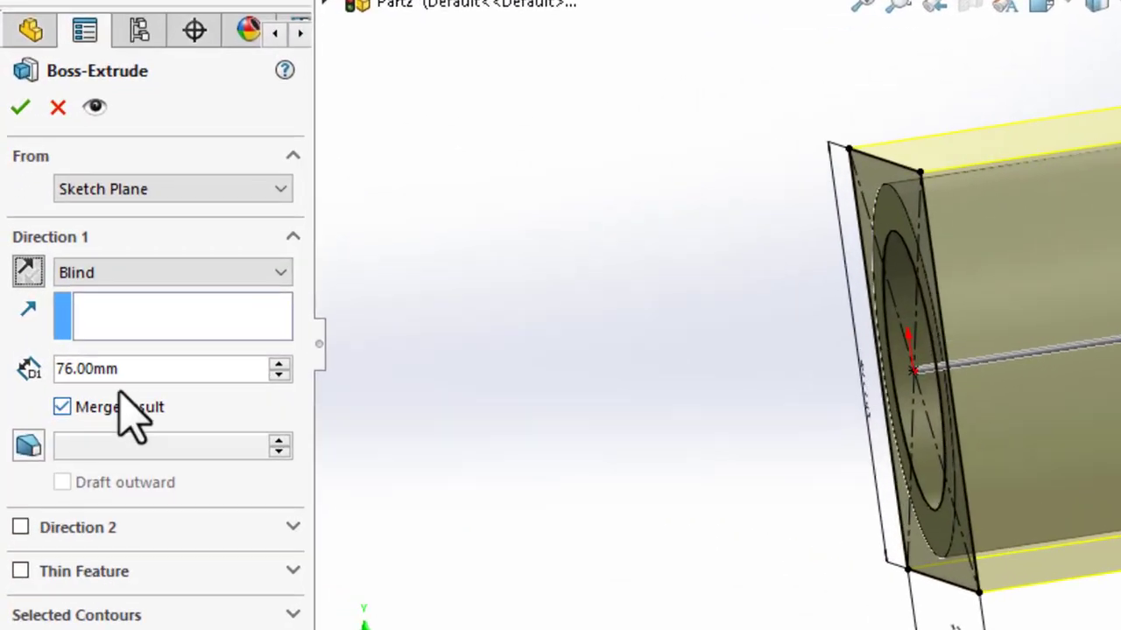
{"action": "left_click", "coordinate": [82, 347]}
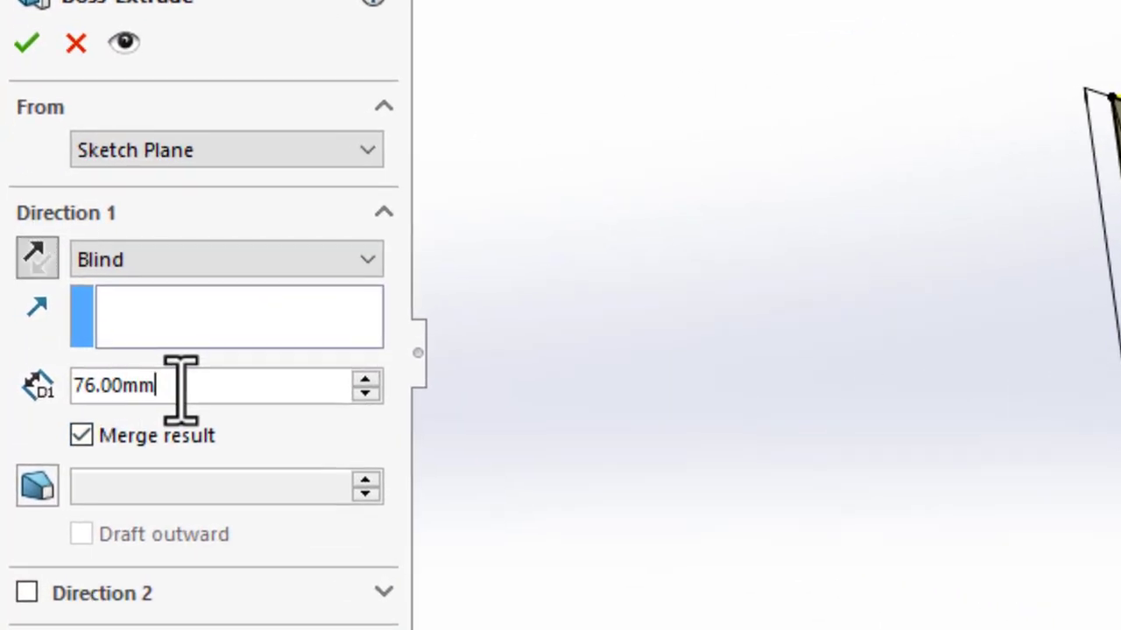
{"action": "double_click", "coordinate": [181, 386]}
{"action": "type", "text": "12"}
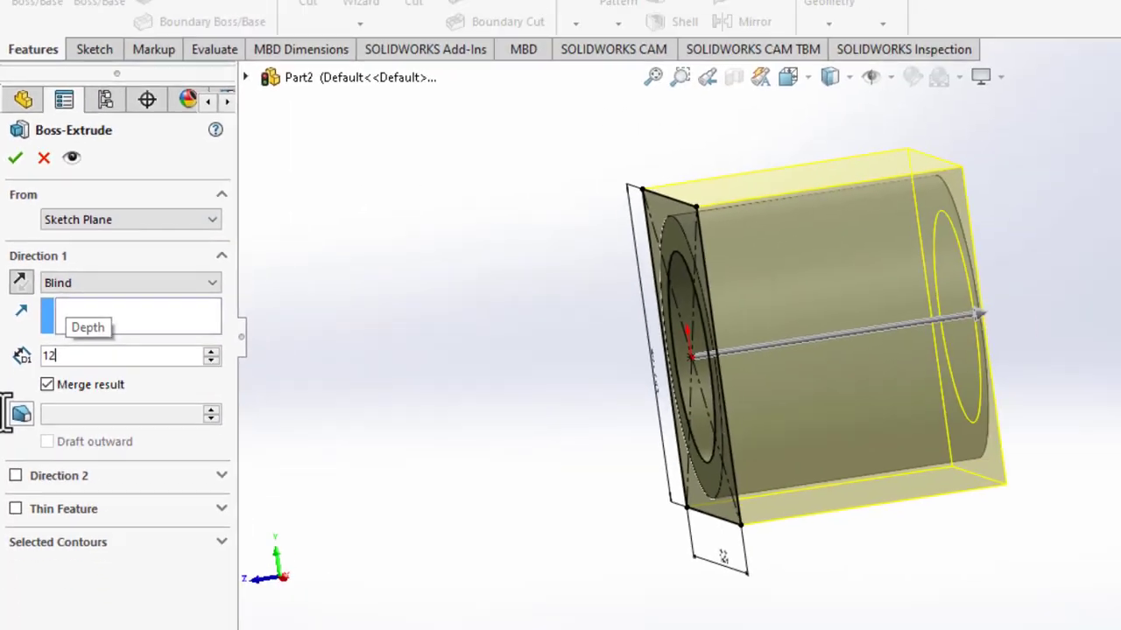
{"action": "key", "text": "Return"}
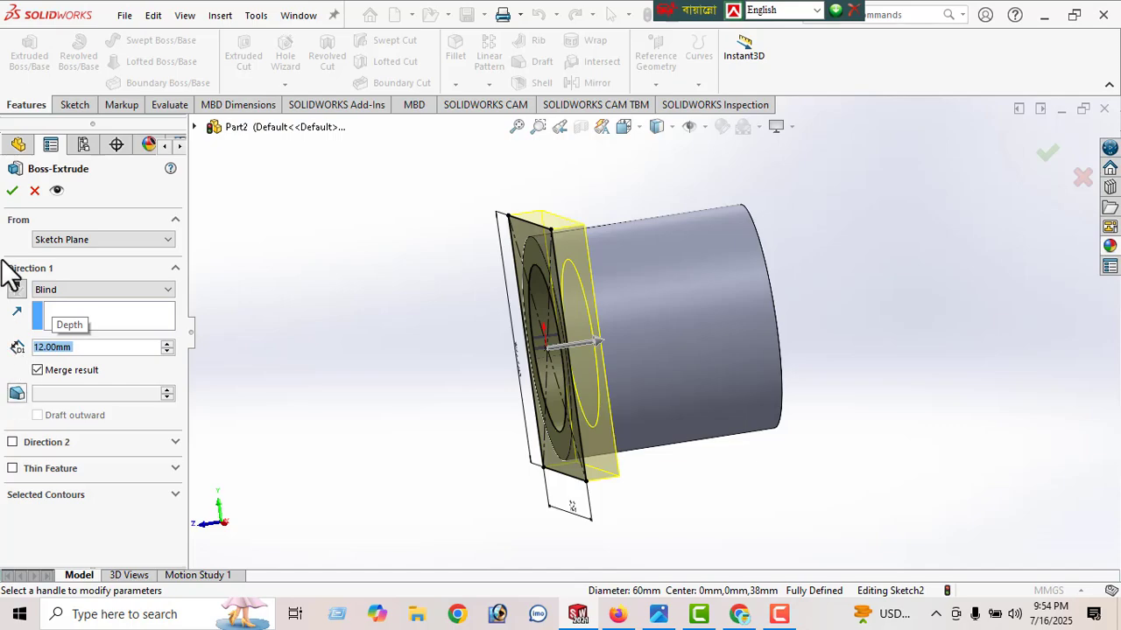
{"action": "left_click", "coordinate": [11, 192]}
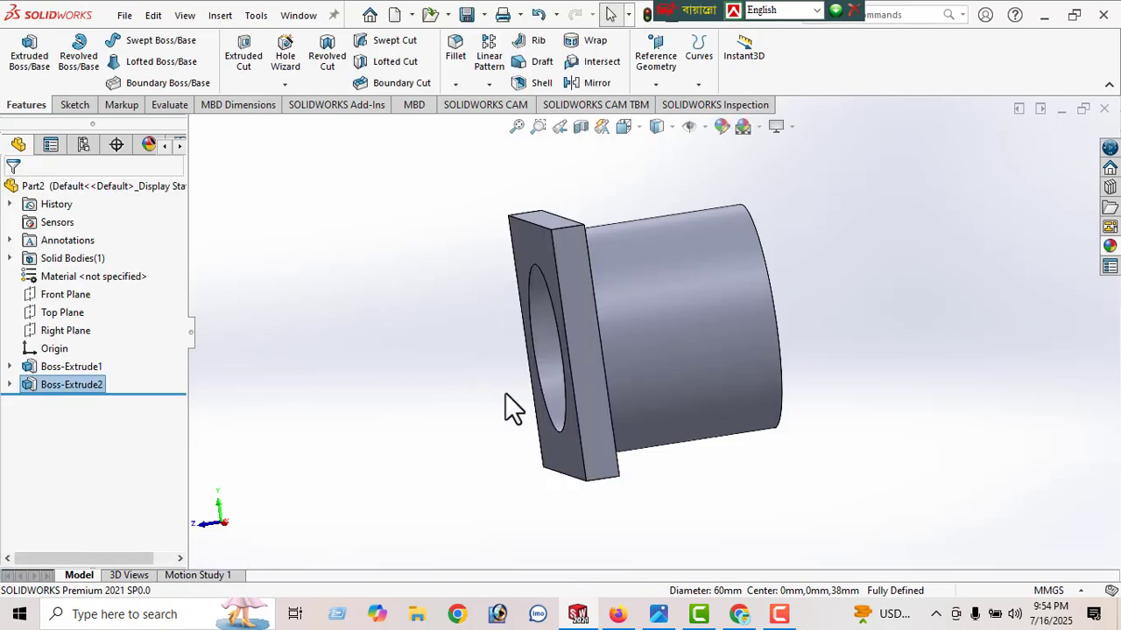
- Fillet the four short corner edges of the square flange with a 10 mm radius
{"action": "middle_click_drag", "start_coordinate": [582, 272], "coordinate": [671, 225]}
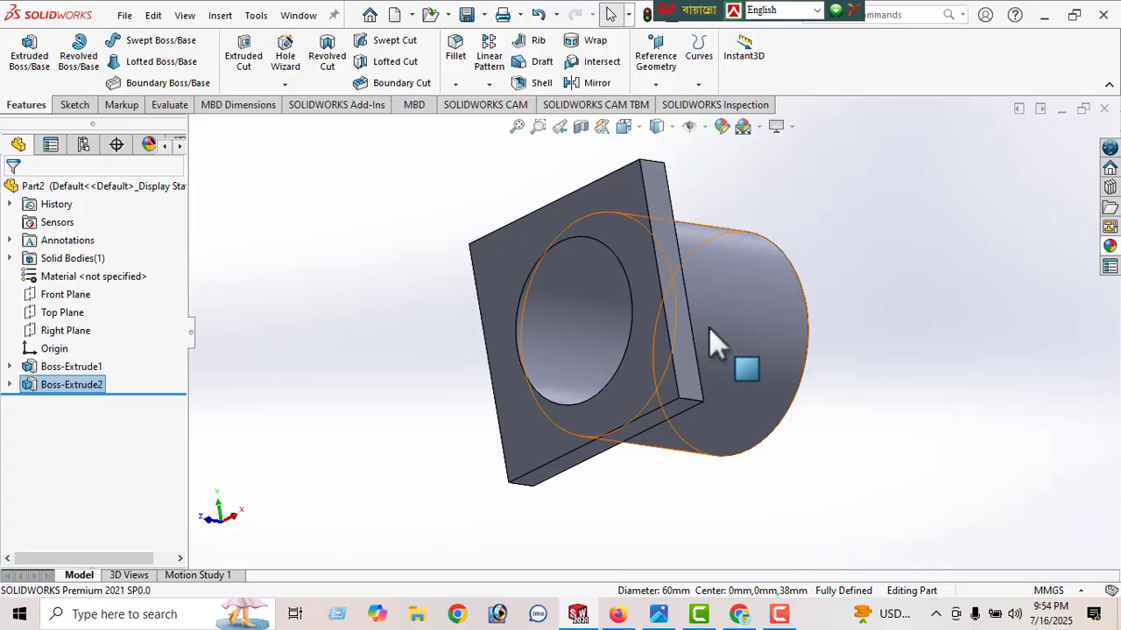
{"action": "middle_click_drag", "start_coordinate": [693, 392], "coordinate": [651, 408]}
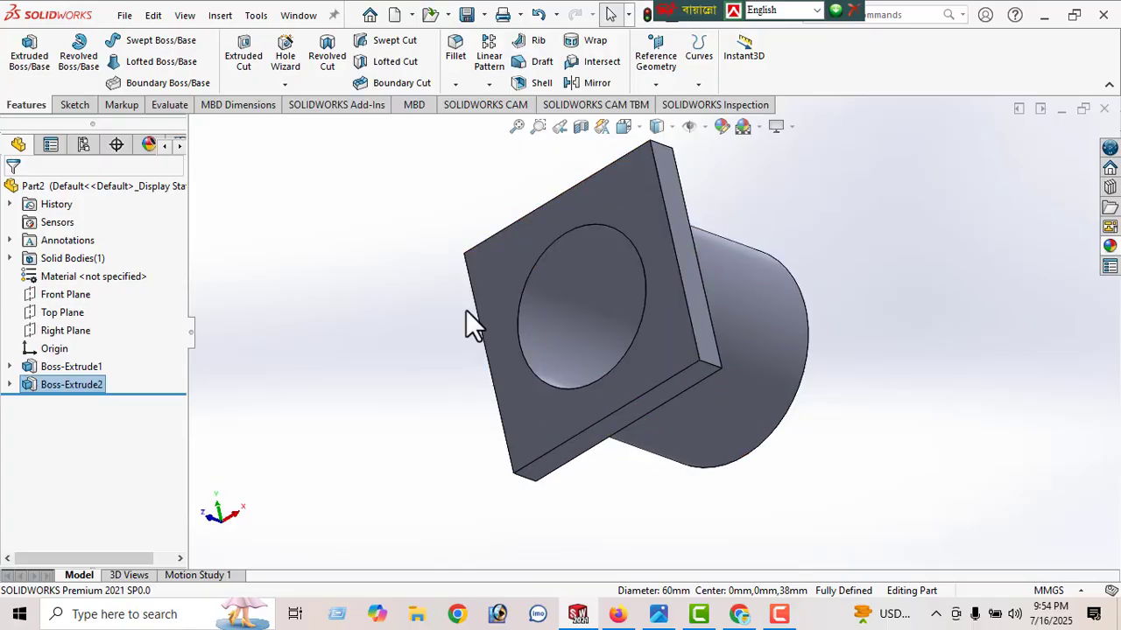
{"action": "left_click", "coordinate": [455, 85]}
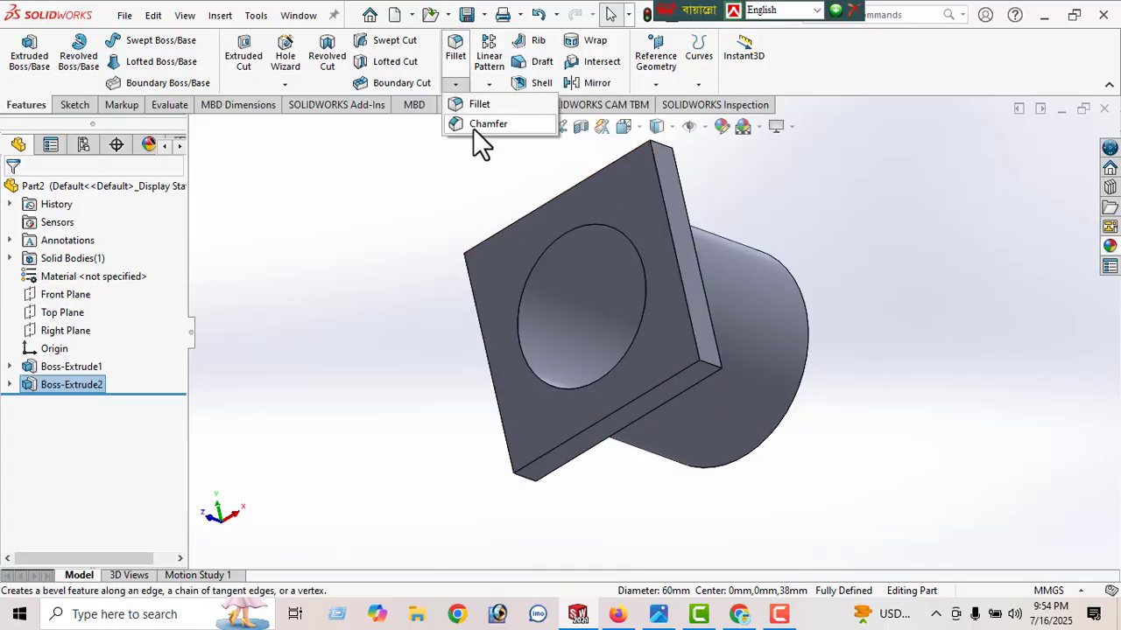
{"action": "left_click", "coordinate": [477, 107]}
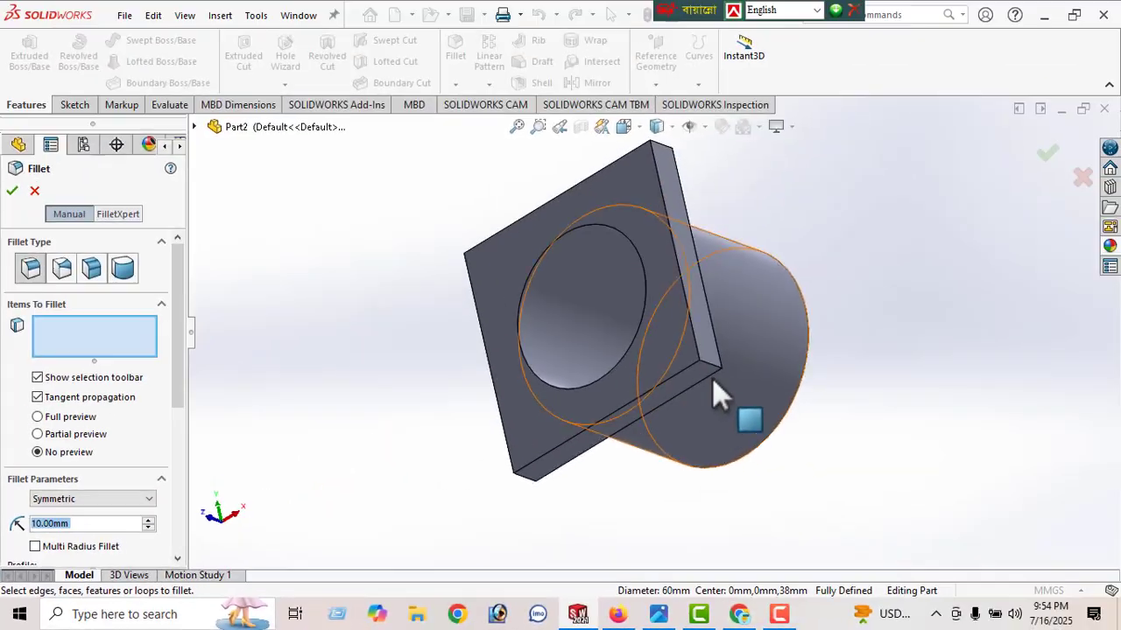
{"action": "left_click", "coordinate": [710, 365]}
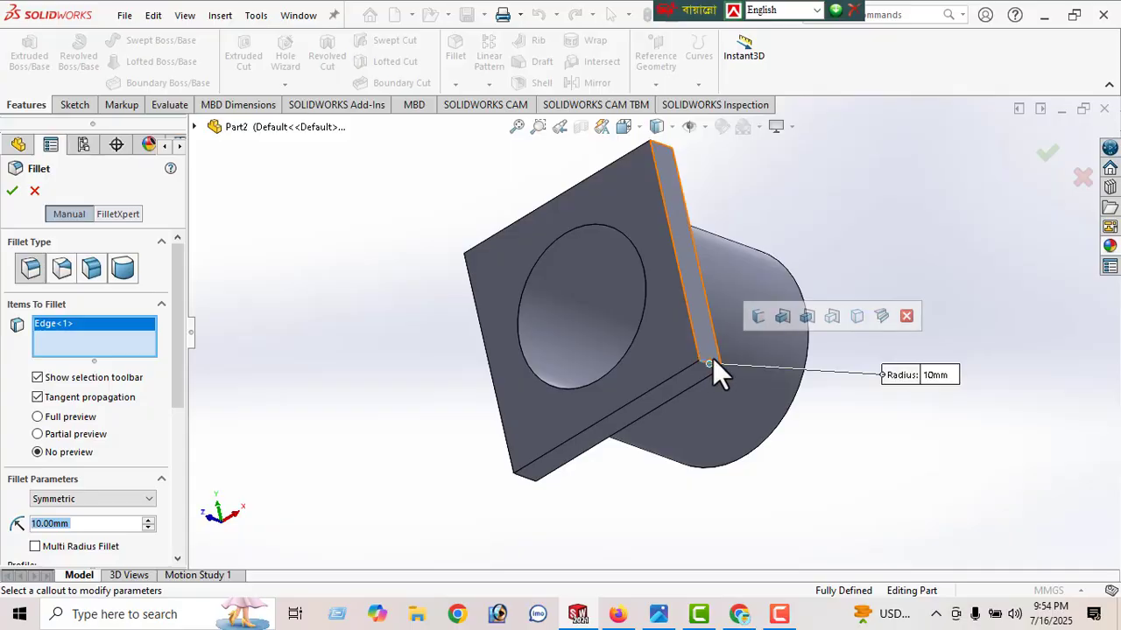
{"action": "left_click", "coordinate": [760, 317]}
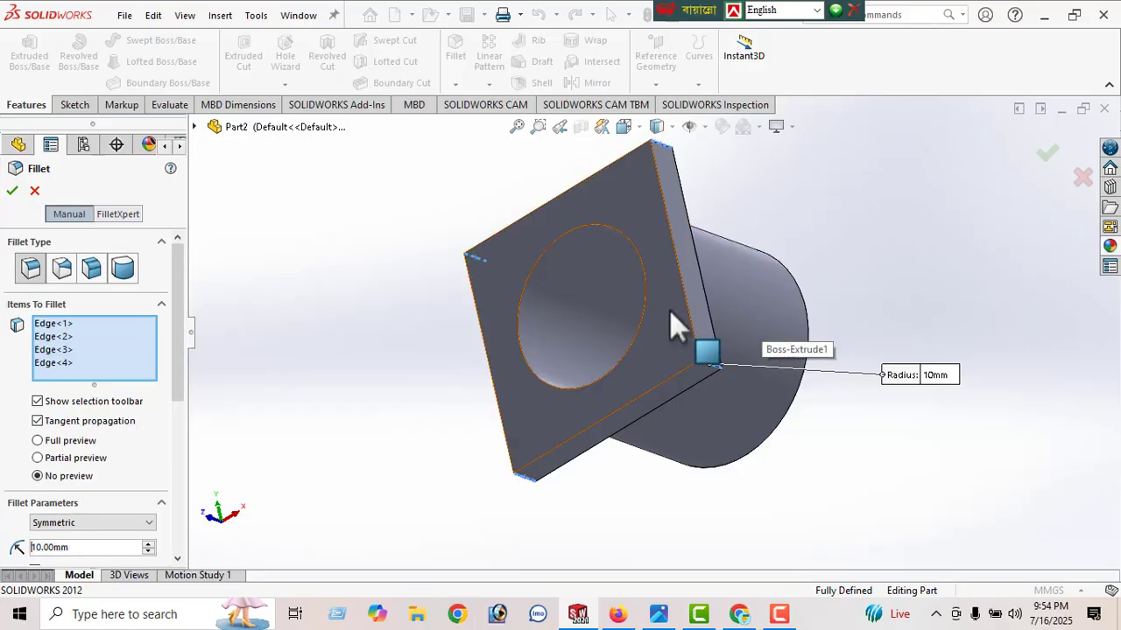
{"action": "left_click", "coordinate": [13, 191]}
- Sketch a circle about 12 mm in diameter on the flange's front face, centred on the upper-left corner fillet's centre
{"action": "mouse_move", "coordinate": [702, 424]}
{"action": "middle_mouse_down"}
{"action": "mouse_move", "coordinate": [626, 409]}
{"action": "mouse_move", "coordinate": [697, 429]}
{"action": "mouse_move", "coordinate": [756, 350]}
{"action": "mouse_move", "coordinate": [696, 423]}
{"action": "middle_mouse_up"}
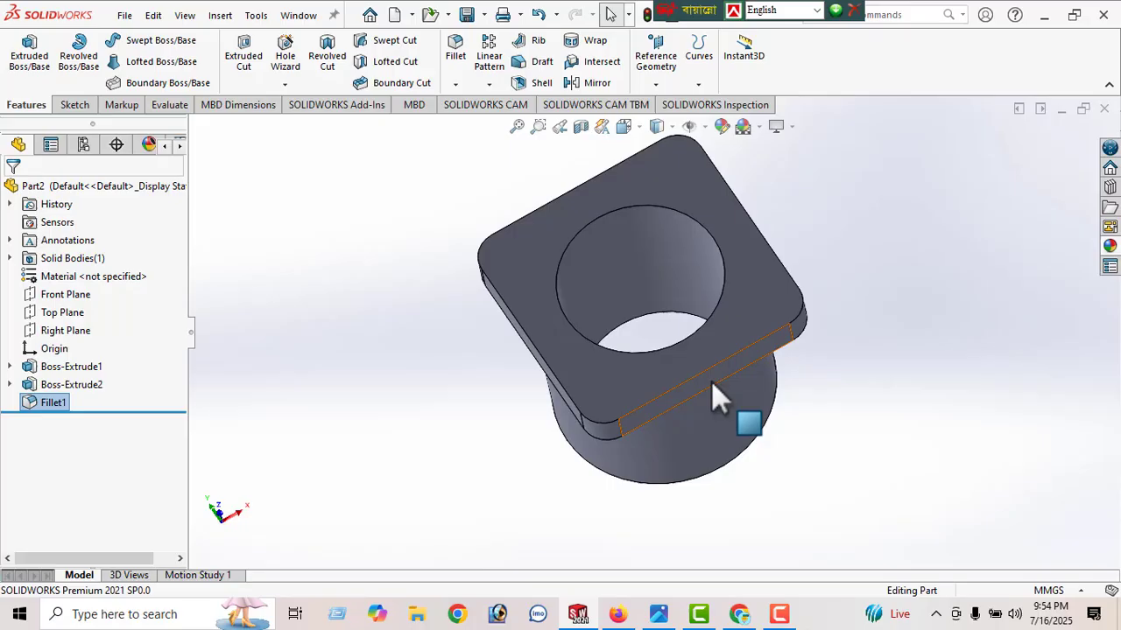
{"action": "left_click", "coordinate": [615, 388]}
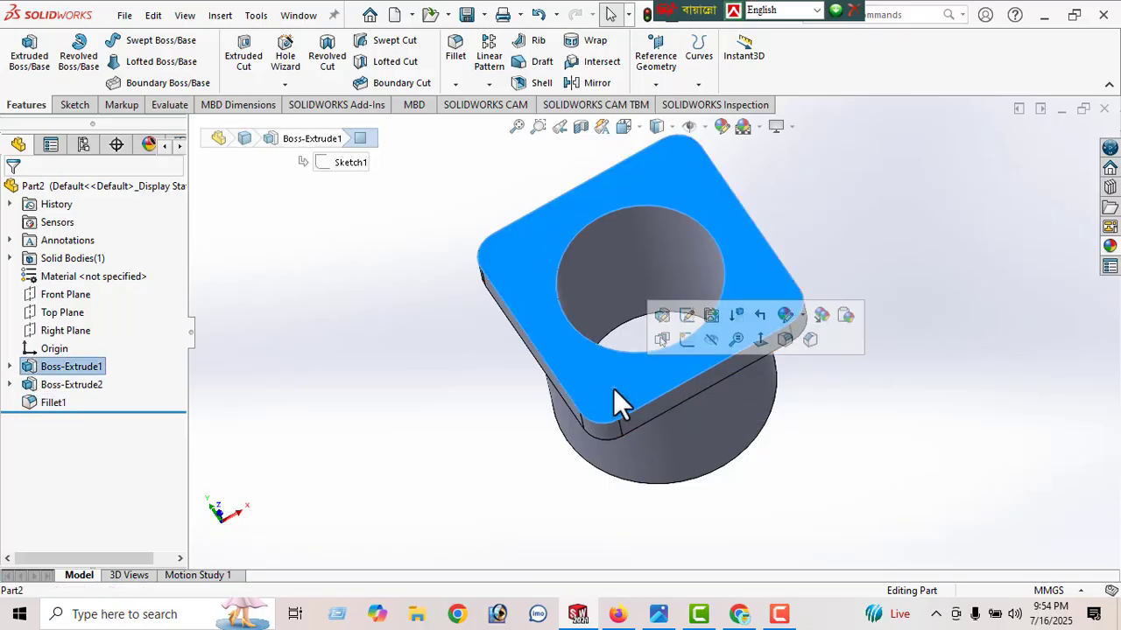
{"action": "left_click", "coordinate": [760, 341]}
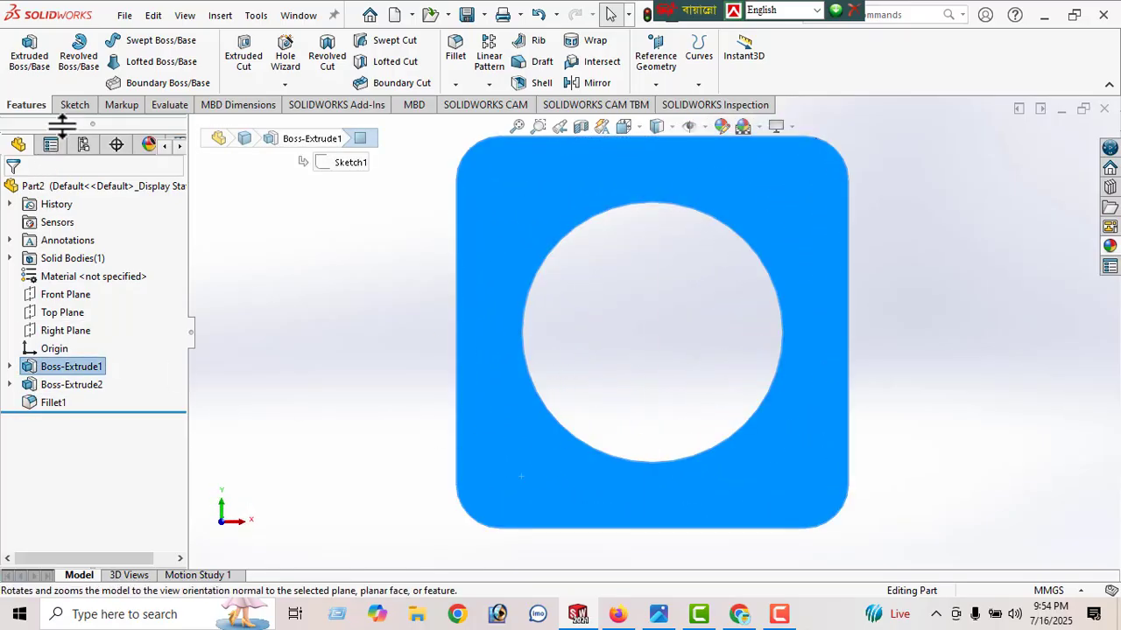
{"action": "left_click", "coordinate": [74, 109]}
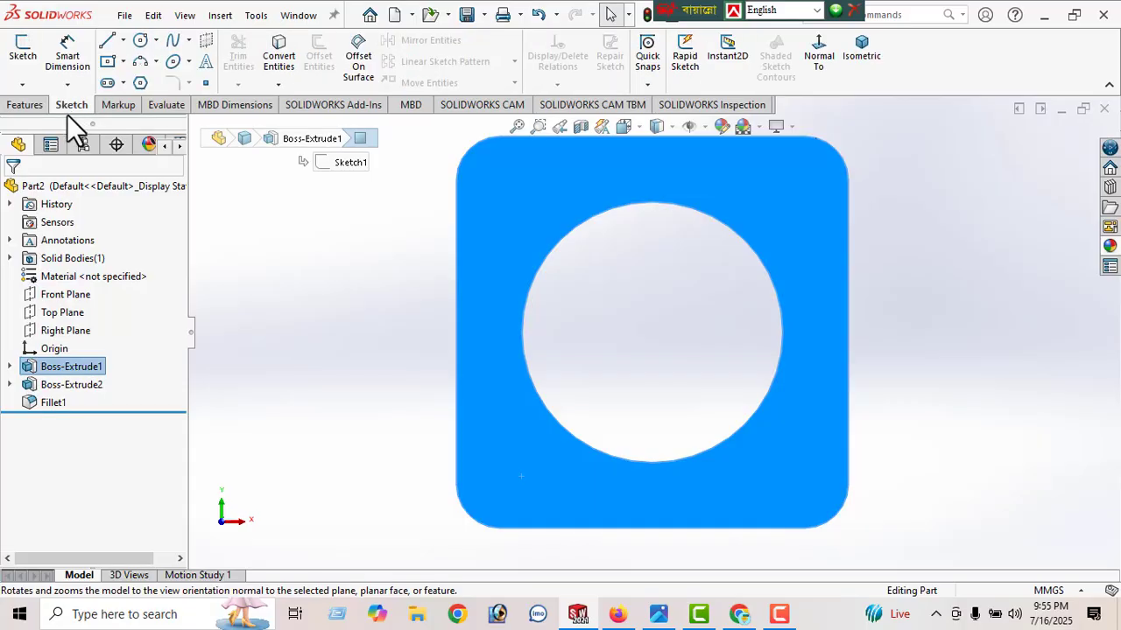
{"action": "left_click", "coordinate": [141, 41]}
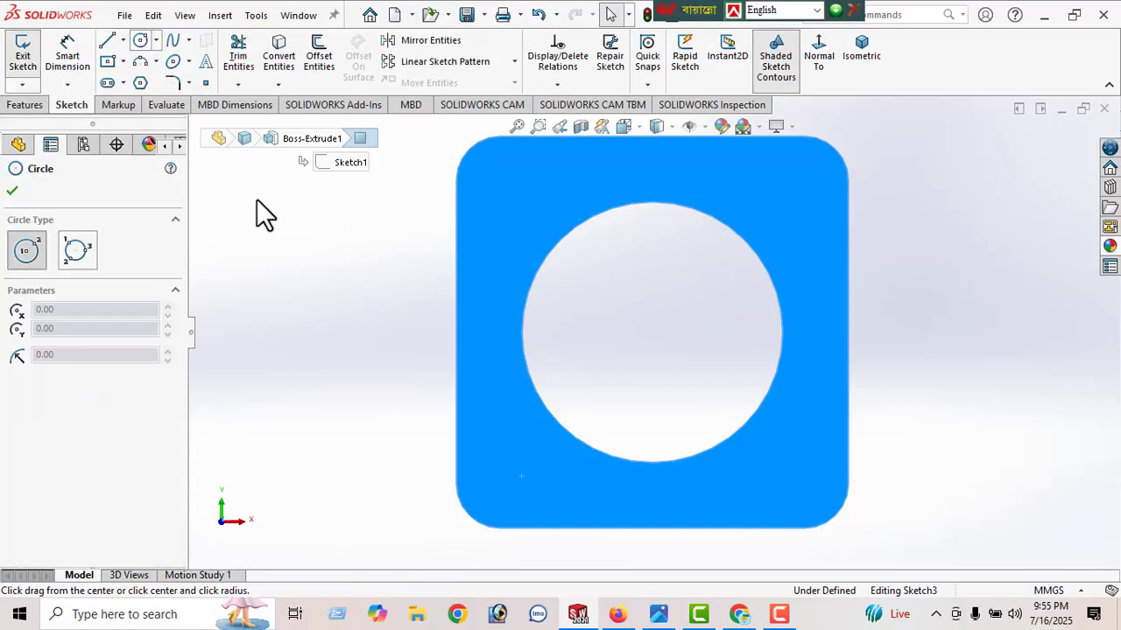
{"action": "left_click", "coordinate": [500, 181]}
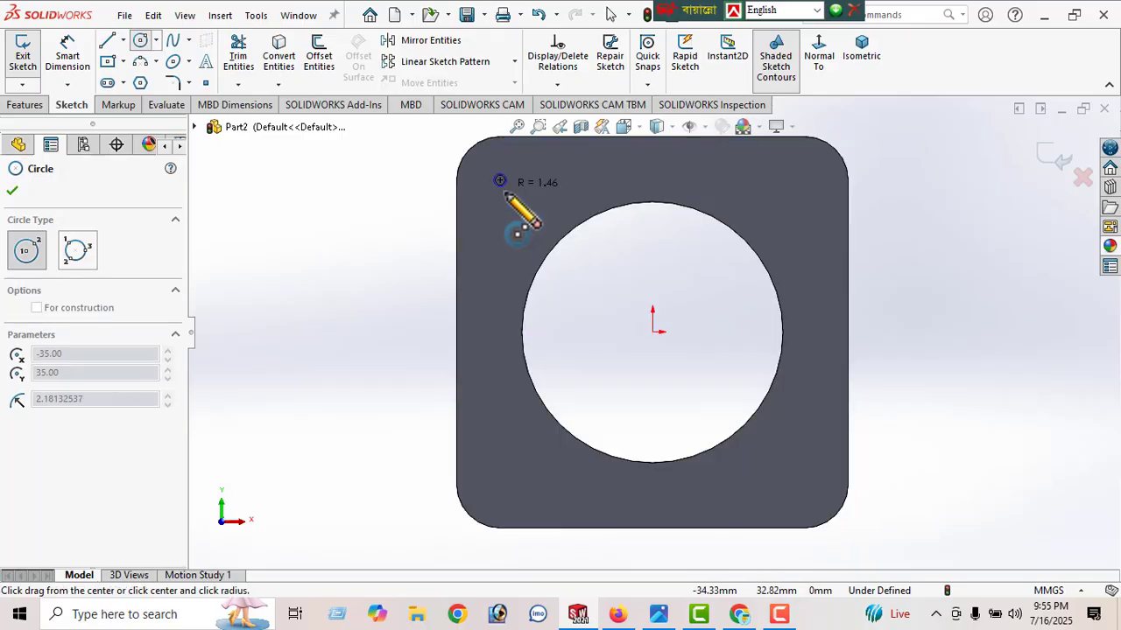
{"action": "left_click", "coordinate": [518, 199]}
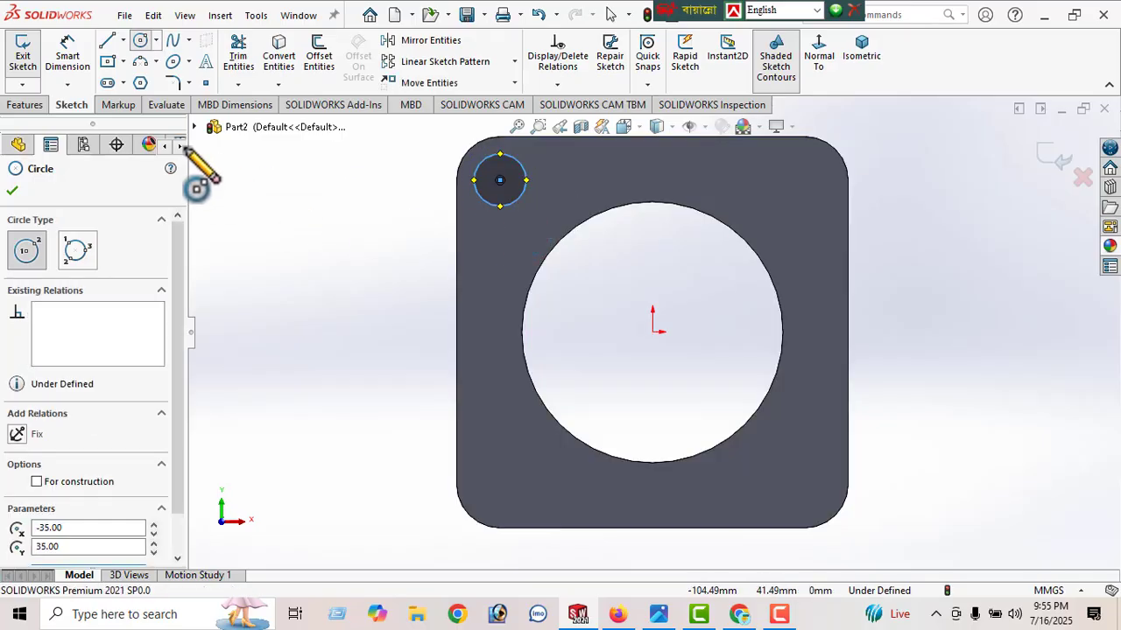
- Dimension the corner circle's diameter as 8.5 mm and finish dimensioning
{"action": "left_click", "coordinate": [74, 66]}
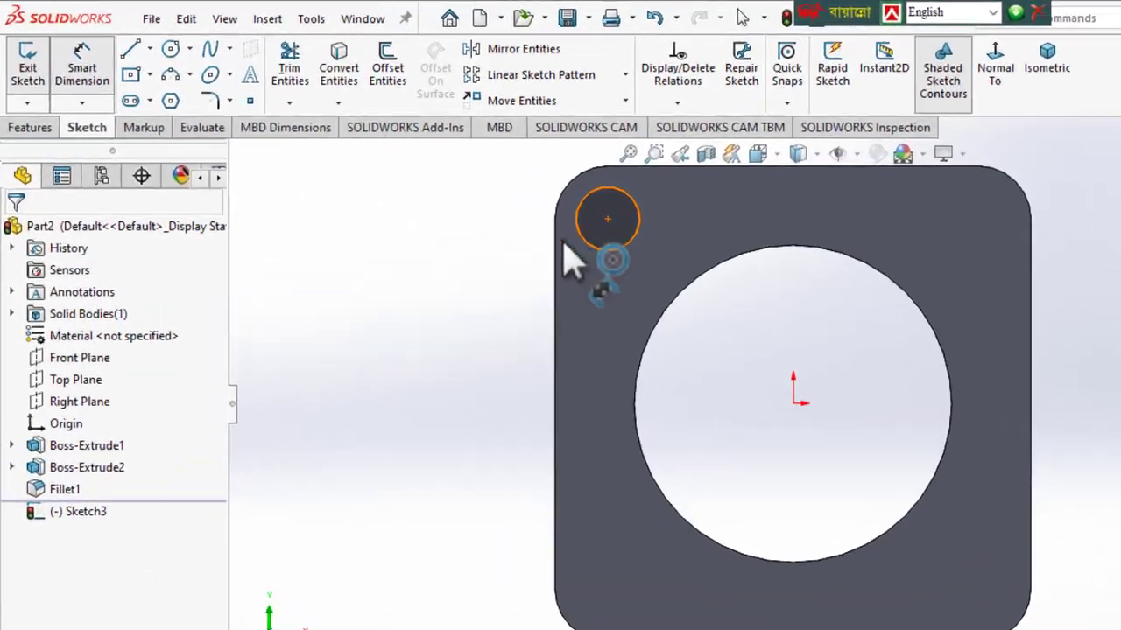
{"action": "left_click", "coordinate": [483, 199]}
{"action": "left_click", "coordinate": [406, 197]}
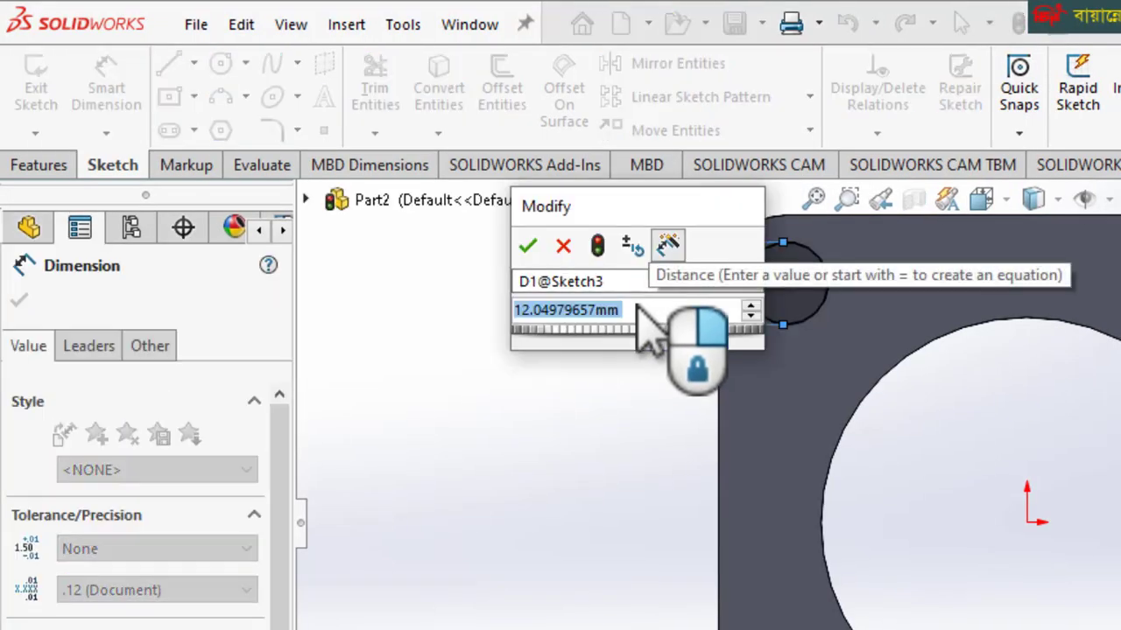
{"action": "type", "text": "0.5"}
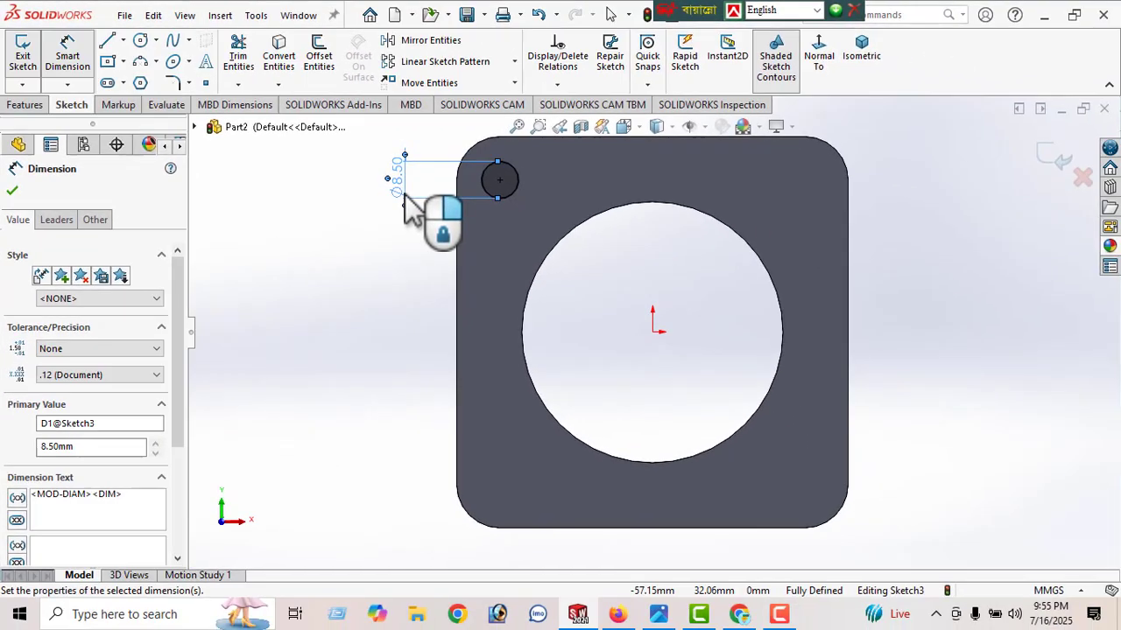
{"action": "left_click", "coordinate": [12, 192]}
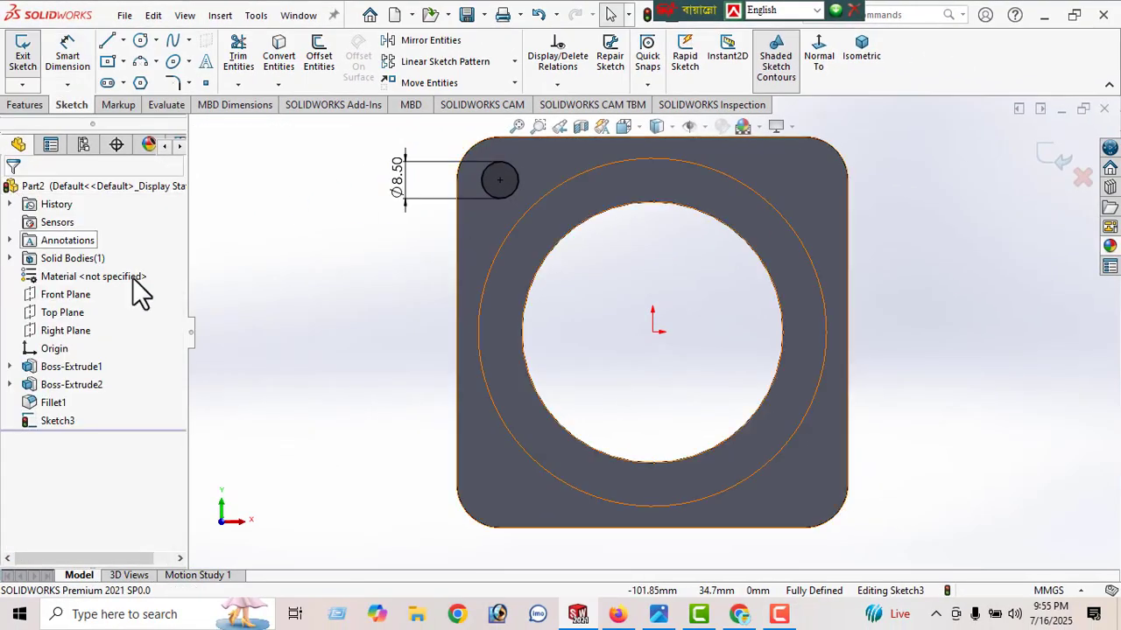
{"action": "key", "text": "z"}
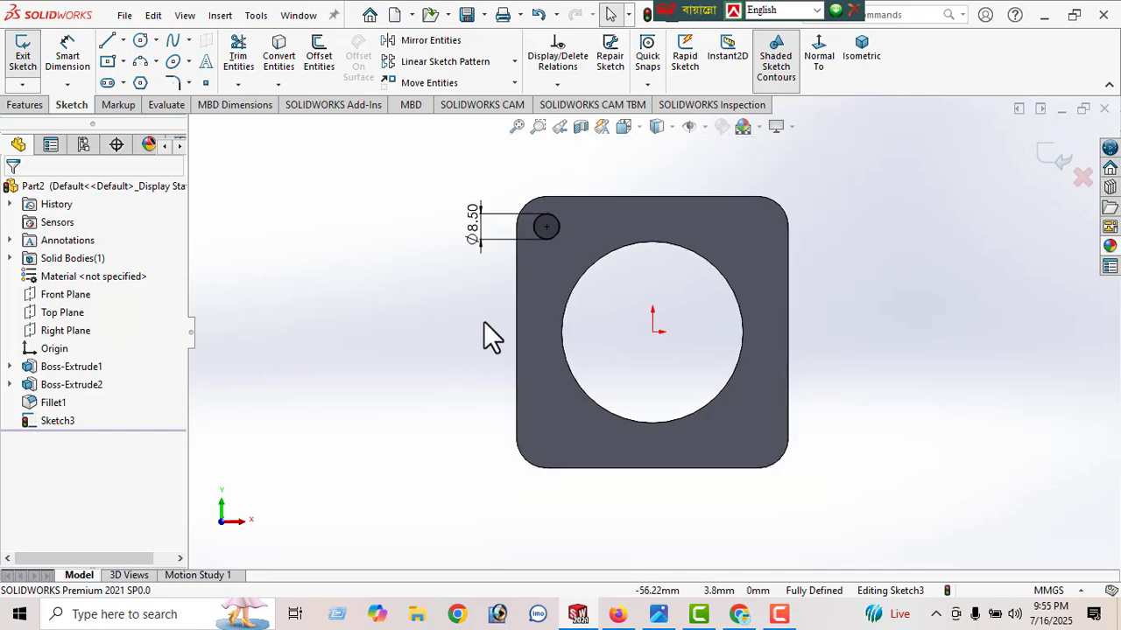
{"action": "middle_click_drag", "start_coordinate": [484, 321], "coordinate": [468, 331]}
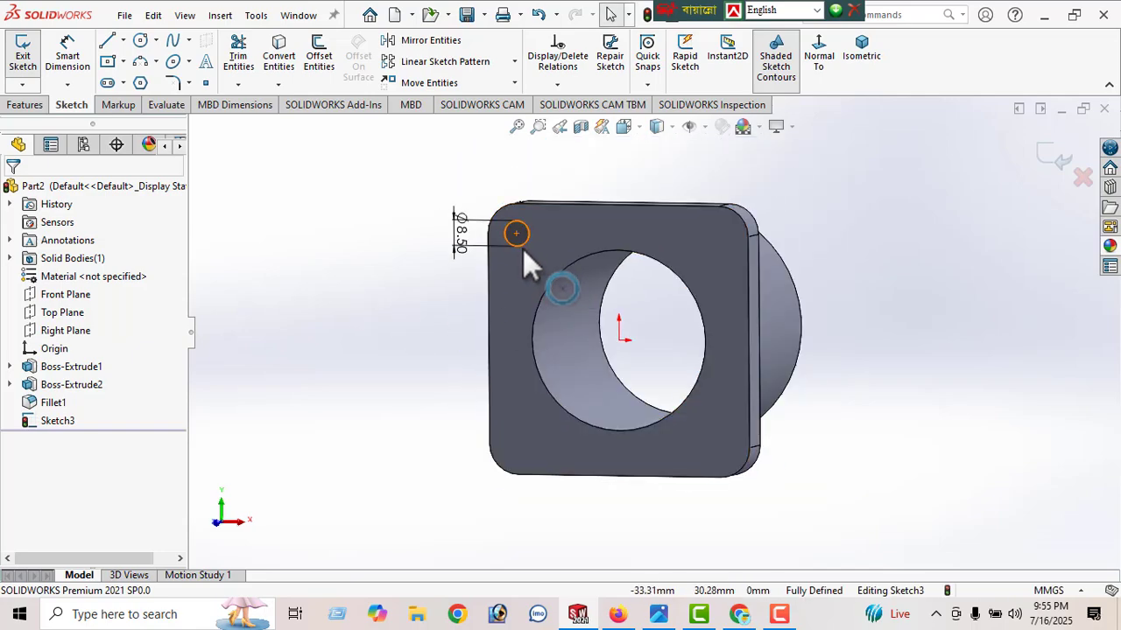
- Cut the 8.5 mm corner circle through the flange with an Extruded Cut set to Through All
{"action": "scroll", "coordinate": [523, 249], "scroll_direction": "down", "scroll_amount": 2}
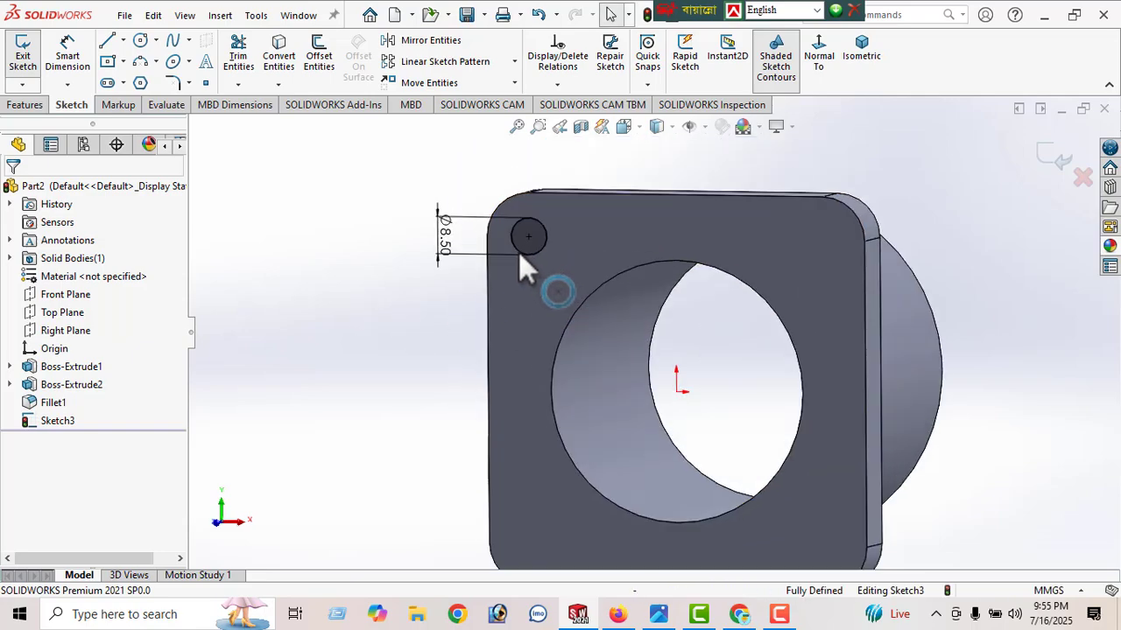
{"action": "left_click", "coordinate": [27, 106]}
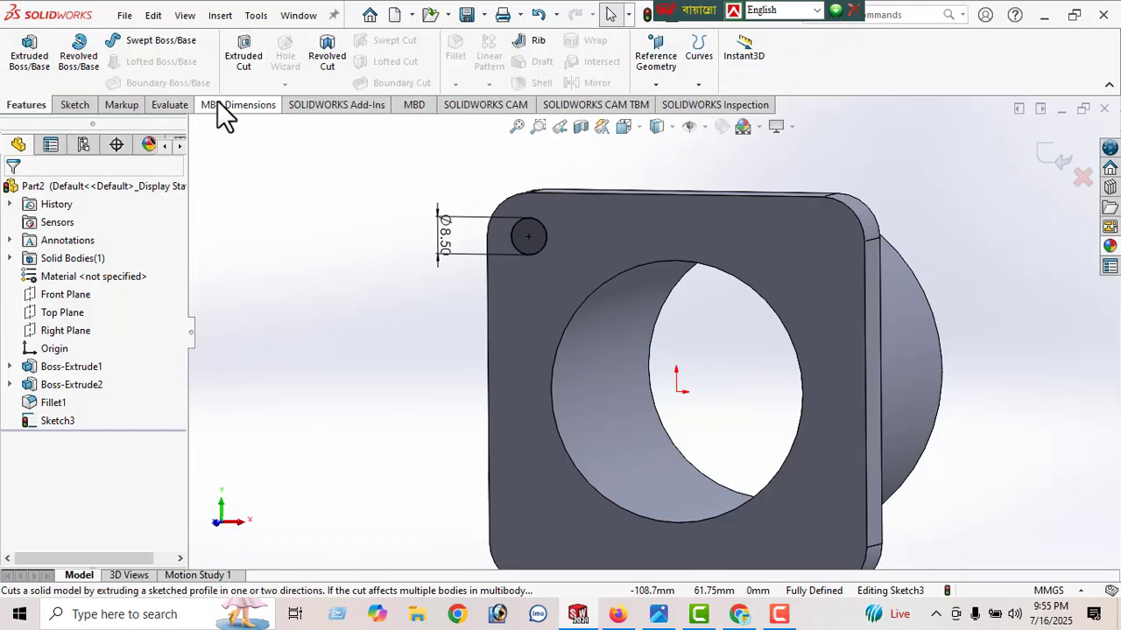
{"action": "left_click", "coordinate": [243, 54]}
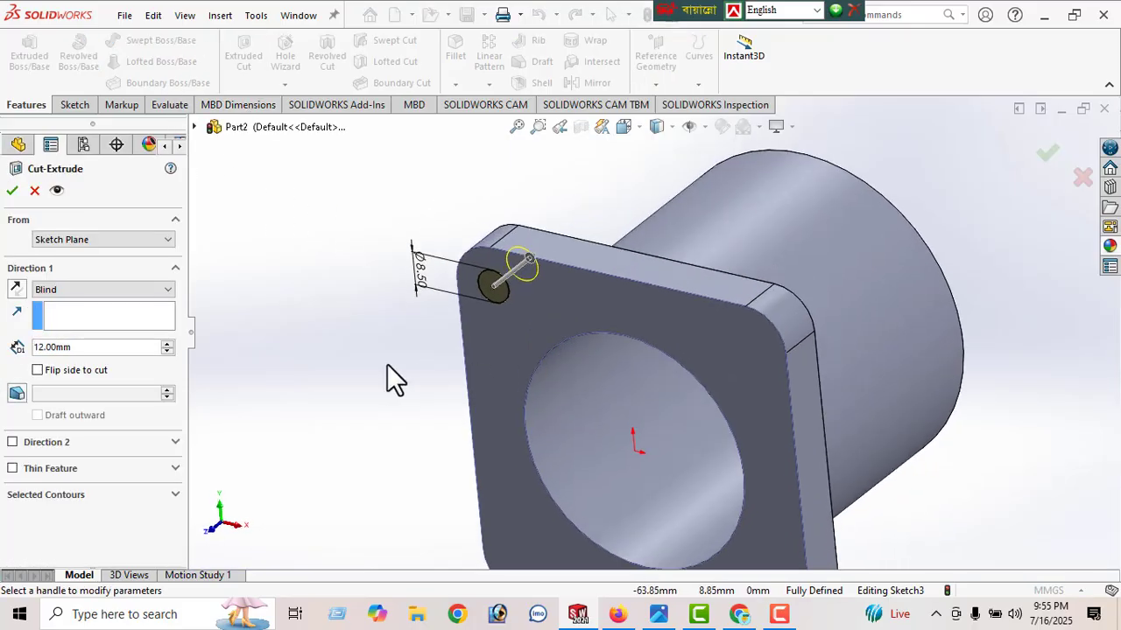
{"action": "left_click", "coordinate": [89, 289]}
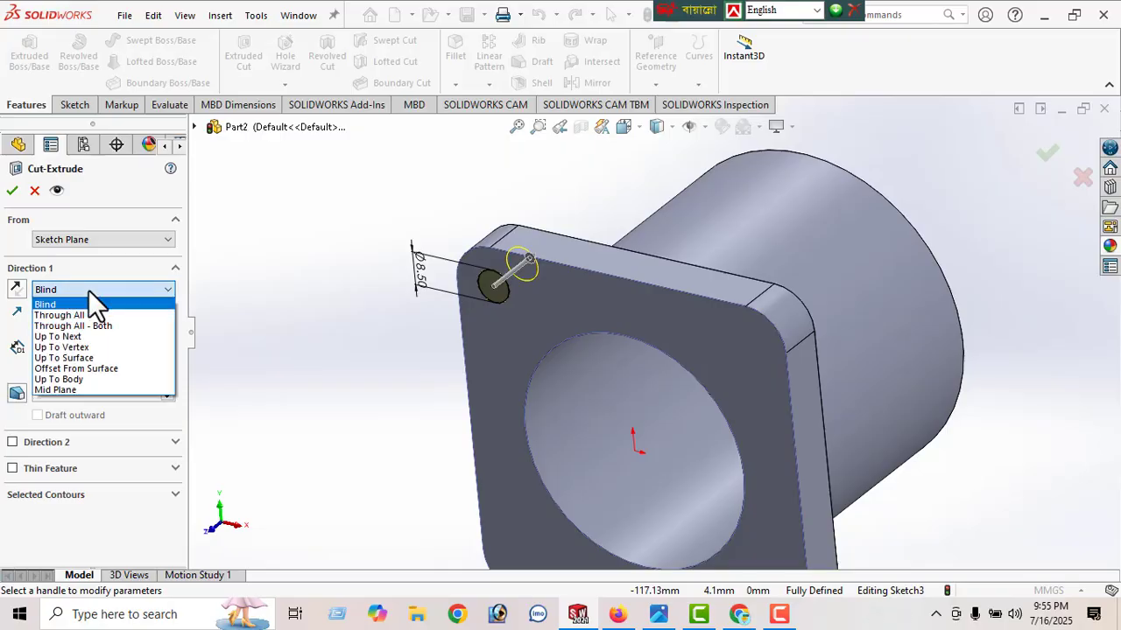
{"action": "left_click", "coordinate": [77, 314]}
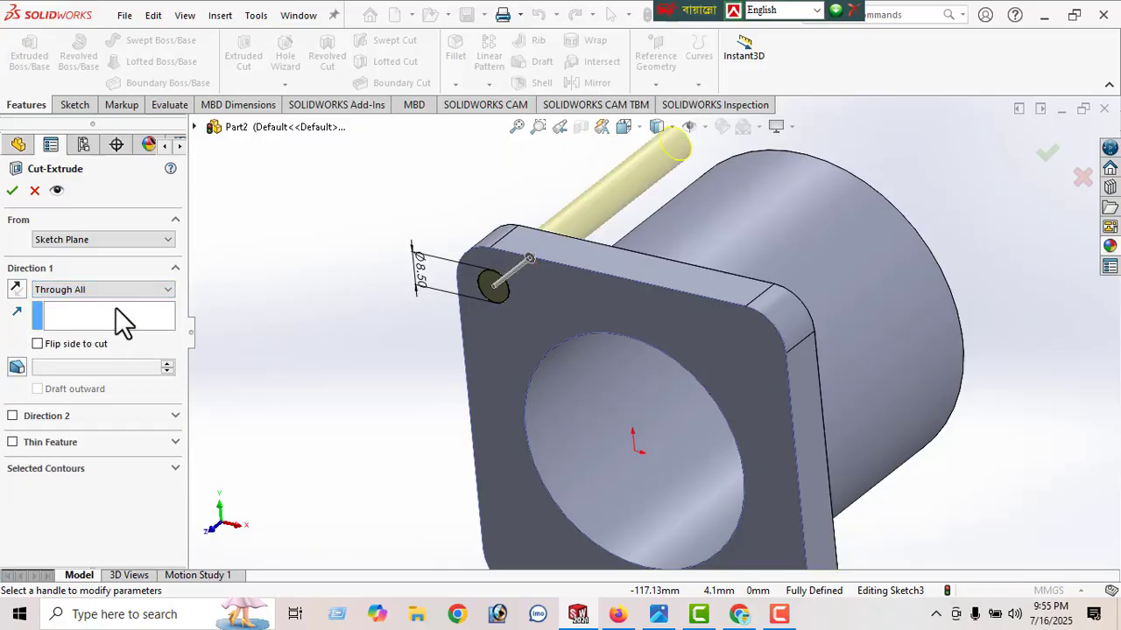
{"action": "left_click", "coordinate": [11, 191]}
- Pattern the corner hole circularly about the bore's circular edge, with 4 equally spaced instances over 360 degrees
{"action": "middle_click_drag", "start_coordinate": [435, 321], "coordinate": [595, 237]}
{"action": "left_click", "coordinate": [488, 84]}
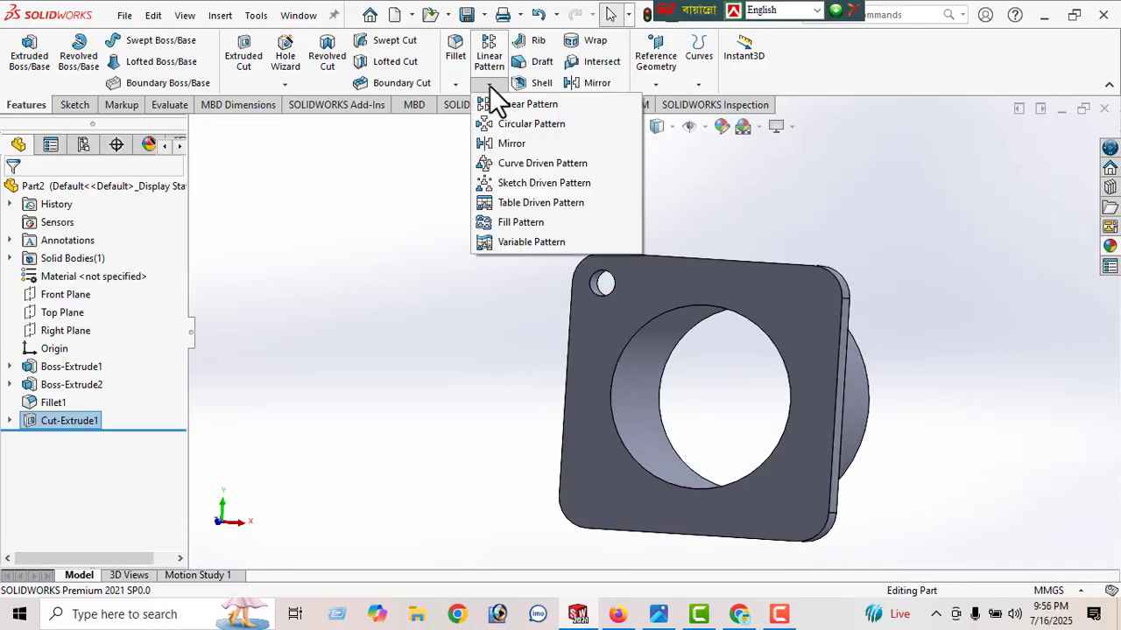
{"action": "left_click", "coordinate": [545, 124]}
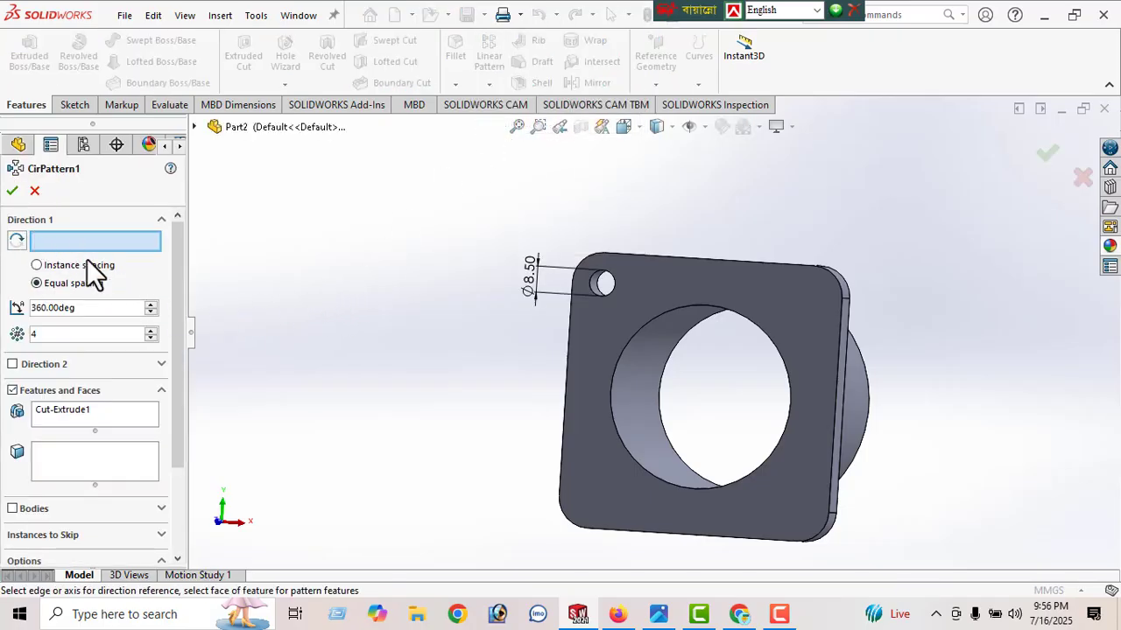
{"action": "left_click", "coordinate": [663, 325]}
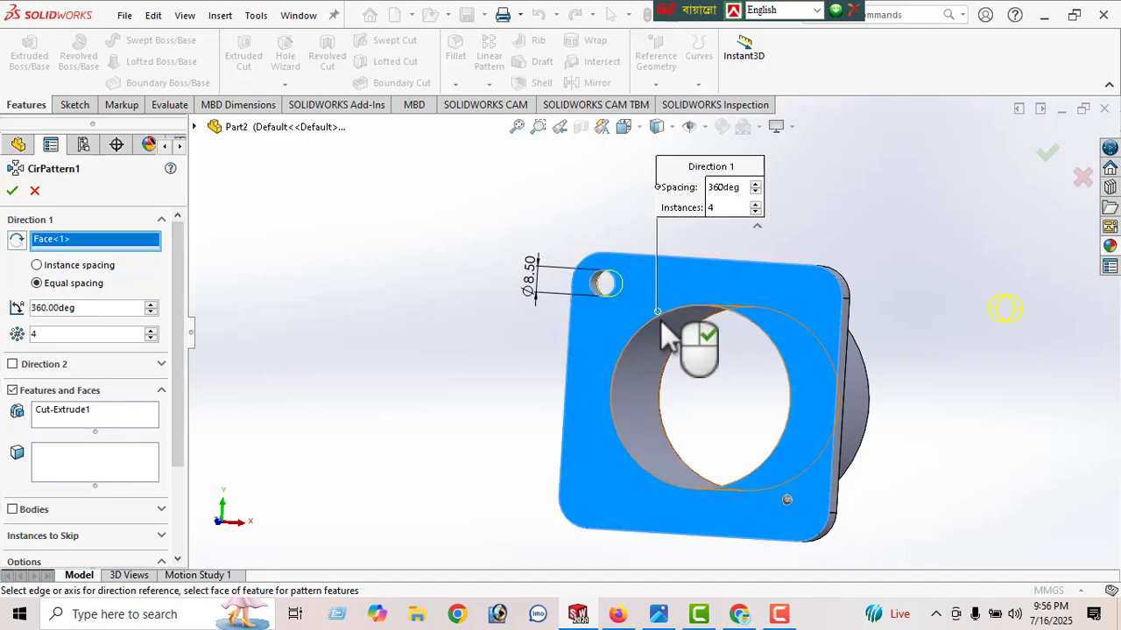
{"action": "left_click", "coordinate": [652, 325]}
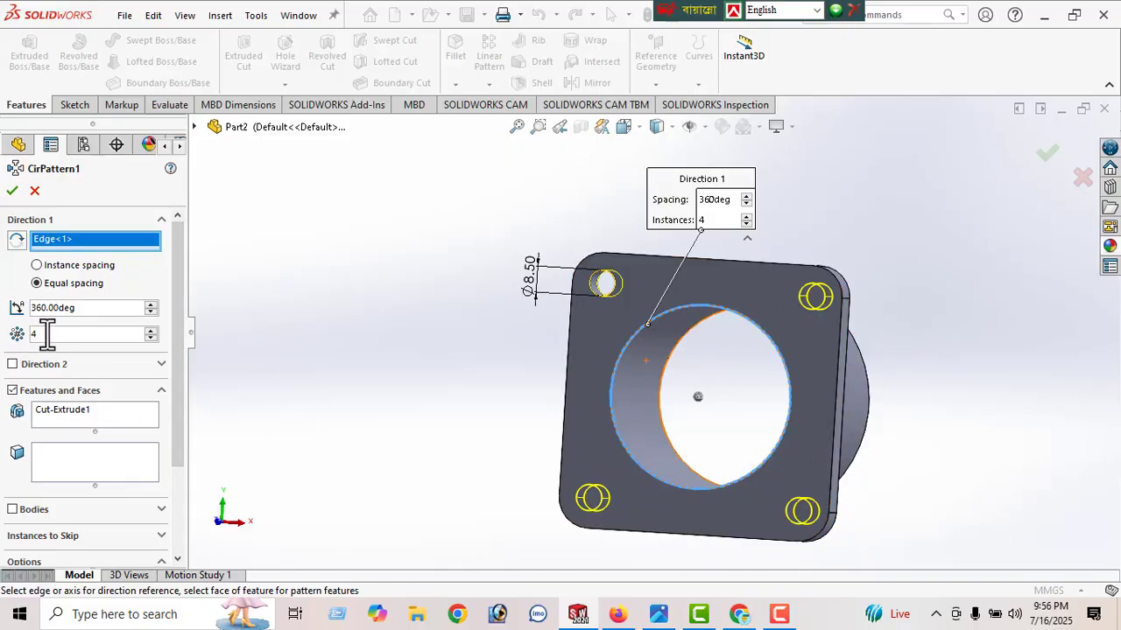
{"action": "left_click", "coordinate": [12, 190]}
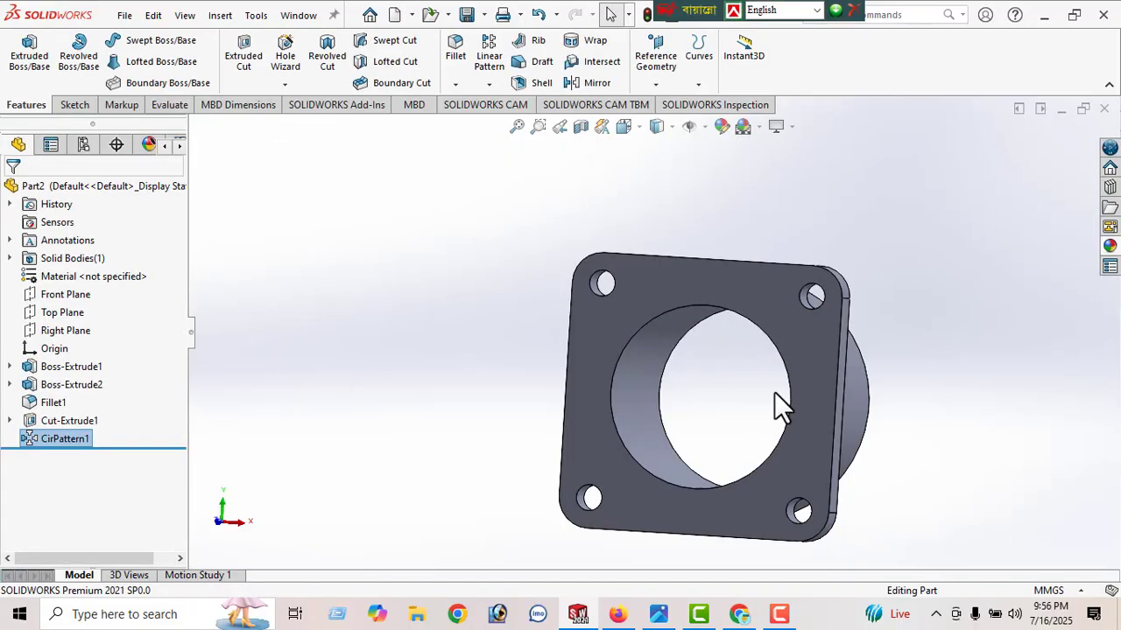
- Check the second flange in the reference drawing, and set up a Mirror of the circular hole pattern about the Front Plane
{"action": "mouse_move", "coordinate": [776, 400]}
{"action": "middle_mouse_down"}
{"action": "mouse_move", "coordinate": [791, 190]}
{"action": "mouse_move", "coordinate": [681, 330]}
{"action": "mouse_move", "coordinate": [686, 322]}
{"action": "mouse_move", "coordinate": [706, 355]}
{"action": "middle_mouse_up"}
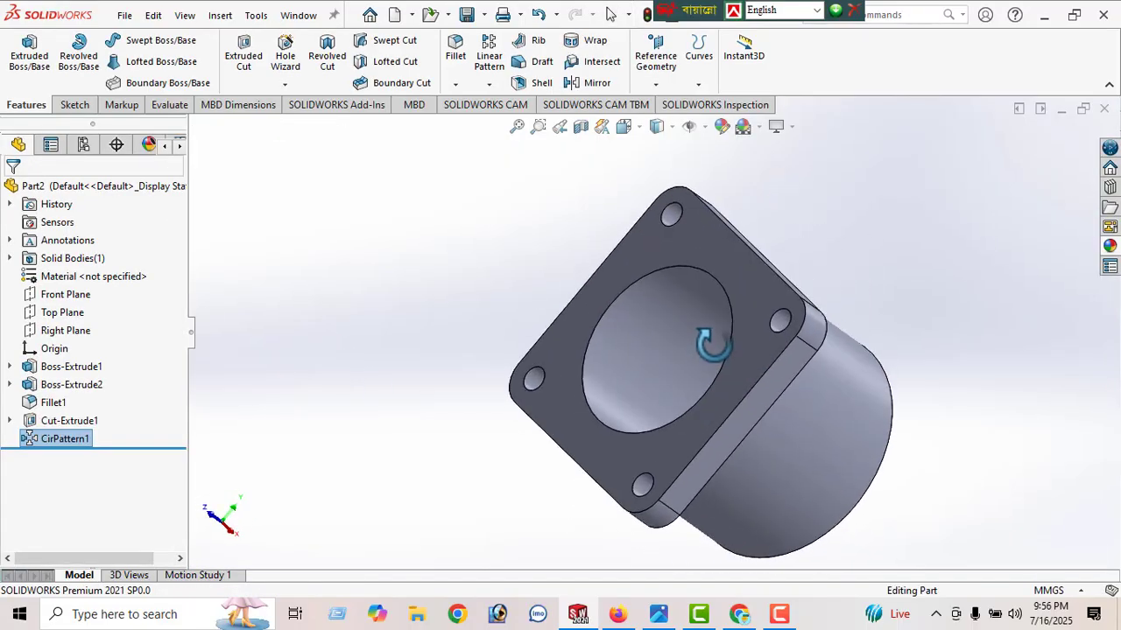
{"action": "left_click", "coordinate": [658, 614]}
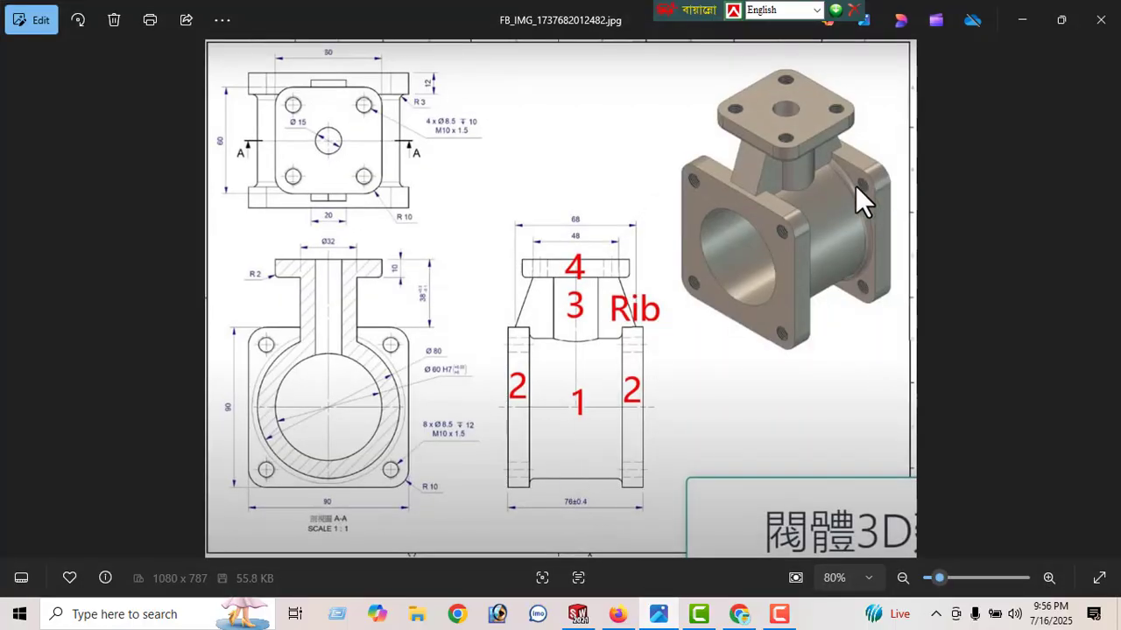
{"action": "left_click", "coordinate": [1027, 25]}
{"action": "middle_click_drag", "start_coordinate": [612, 293], "coordinate": [504, 359]}
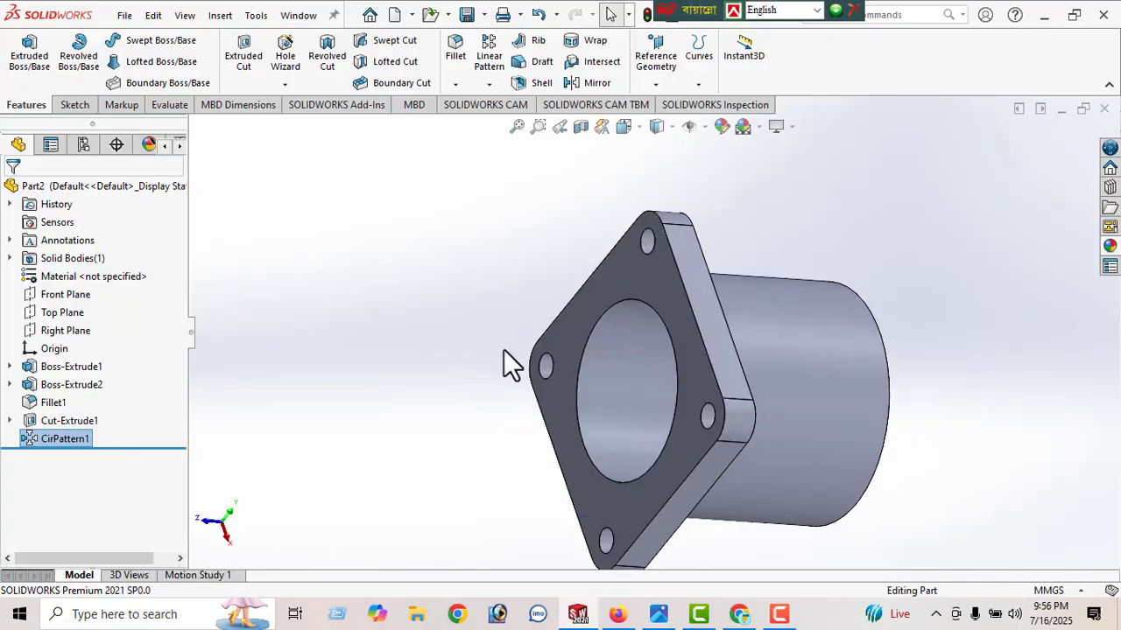
{"action": "left_click", "coordinate": [489, 84]}
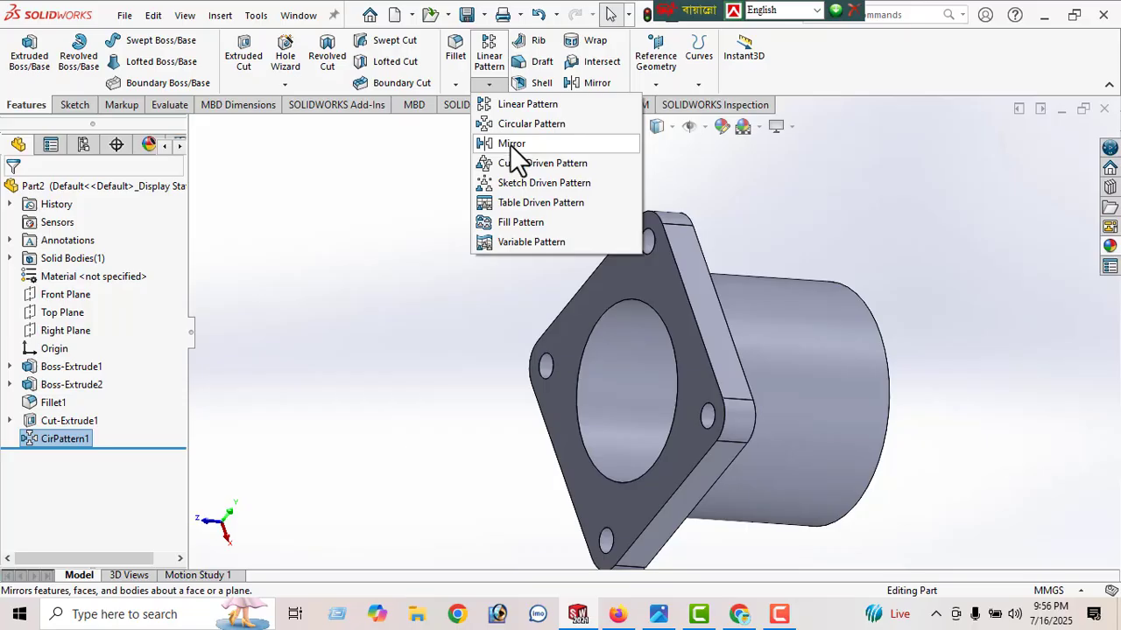
{"action": "left_click", "coordinate": [511, 143]}
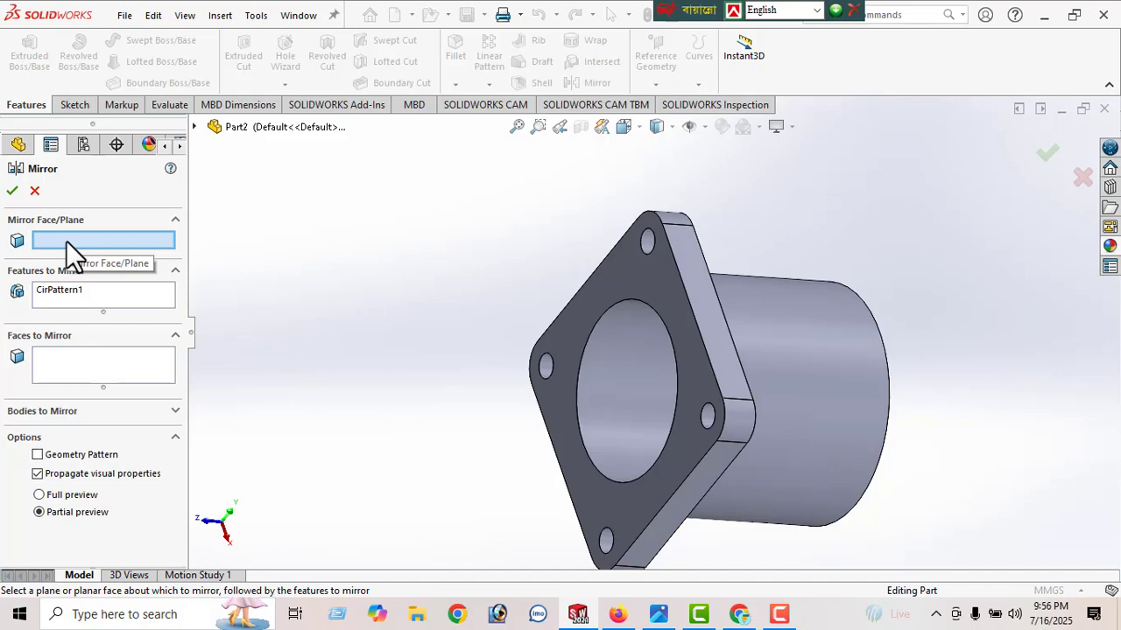
{"action": "left_click", "coordinate": [194, 128]}
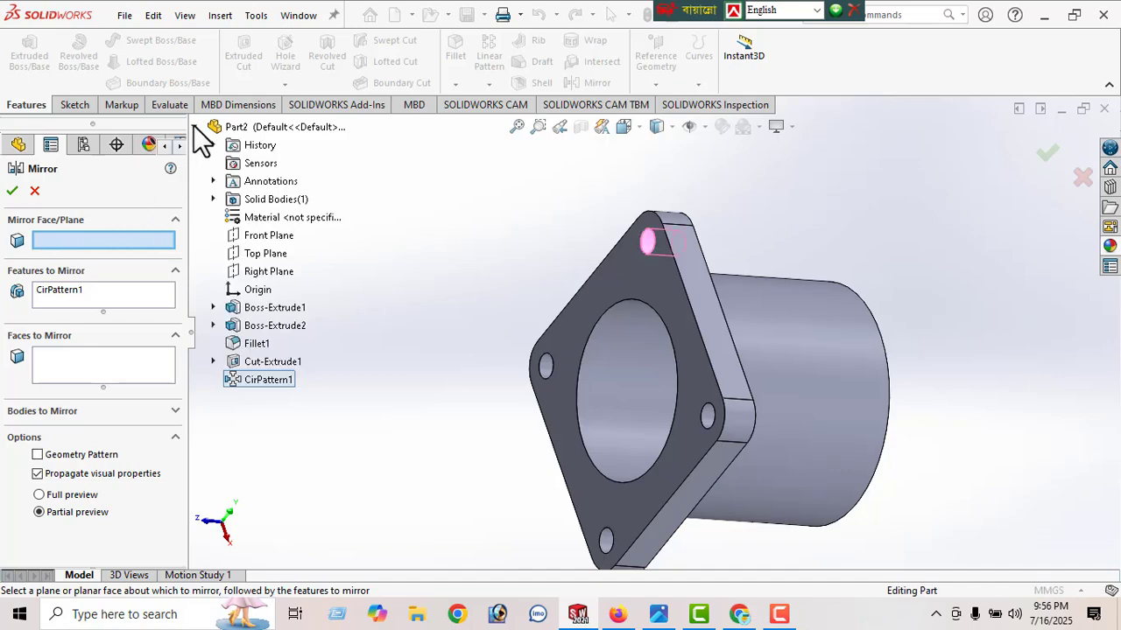
{"action": "left_click", "coordinate": [263, 237]}
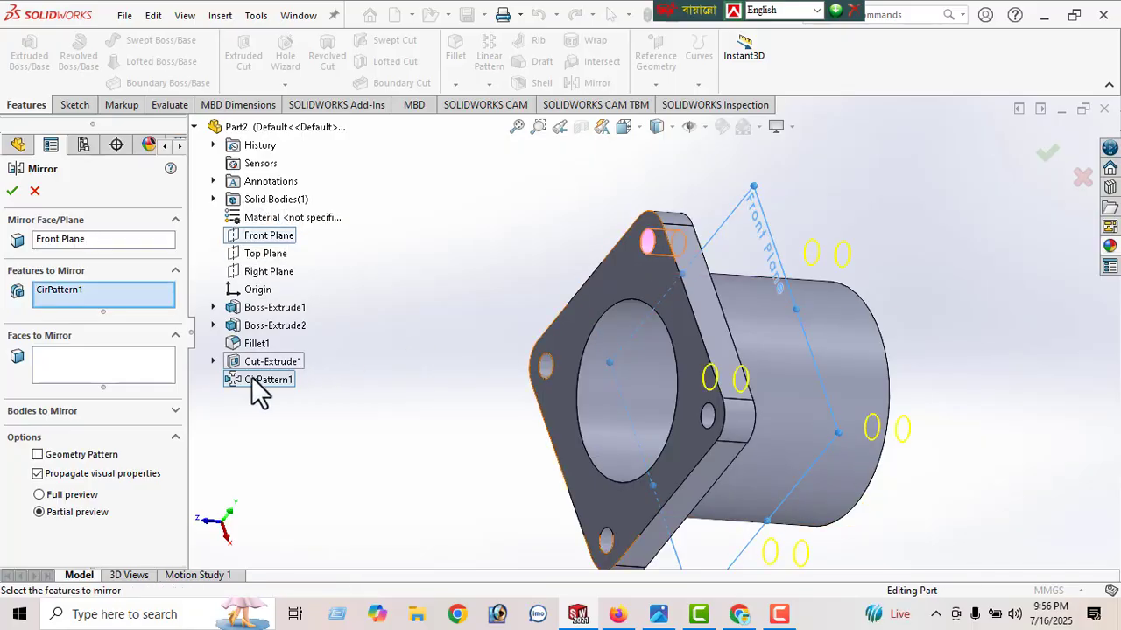
- Add the corner hole cut and the square flange extrusion to the mirrored features and complete the mirror
{"action": "left_click", "coordinate": [51, 364]}
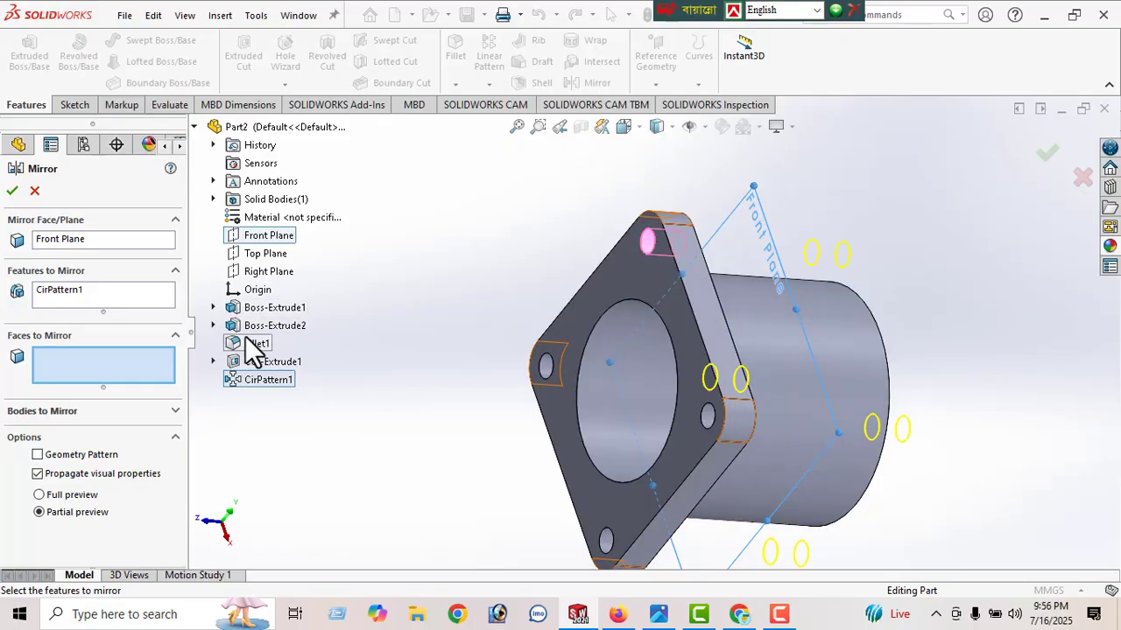
{"action": "left_click", "coordinate": [74, 302]}
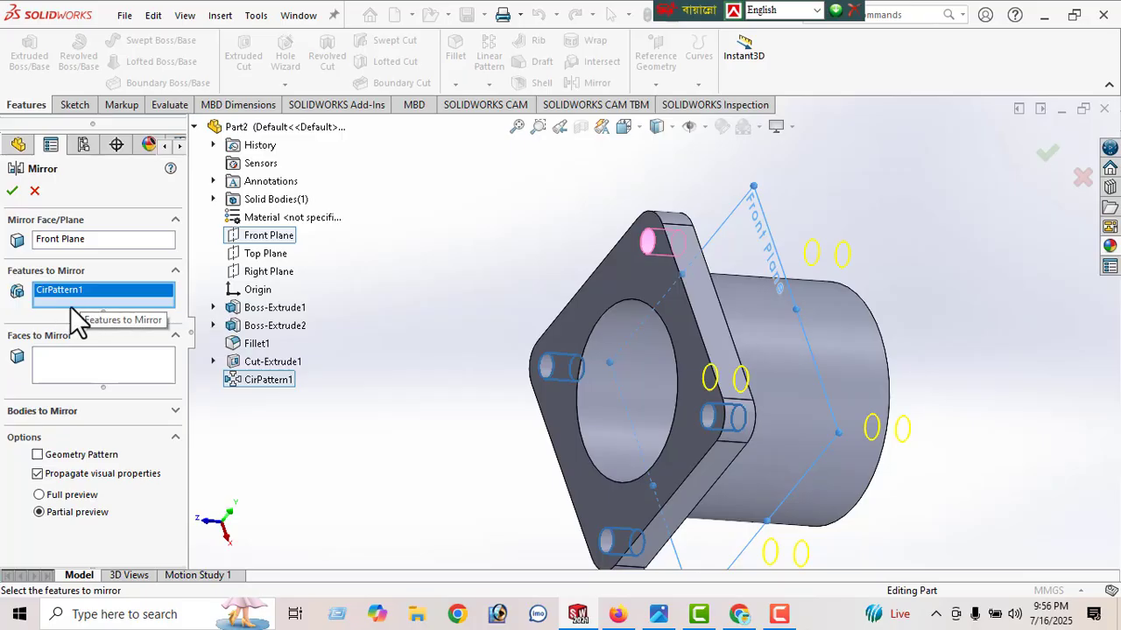
{"action": "left_click", "coordinate": [263, 360]}
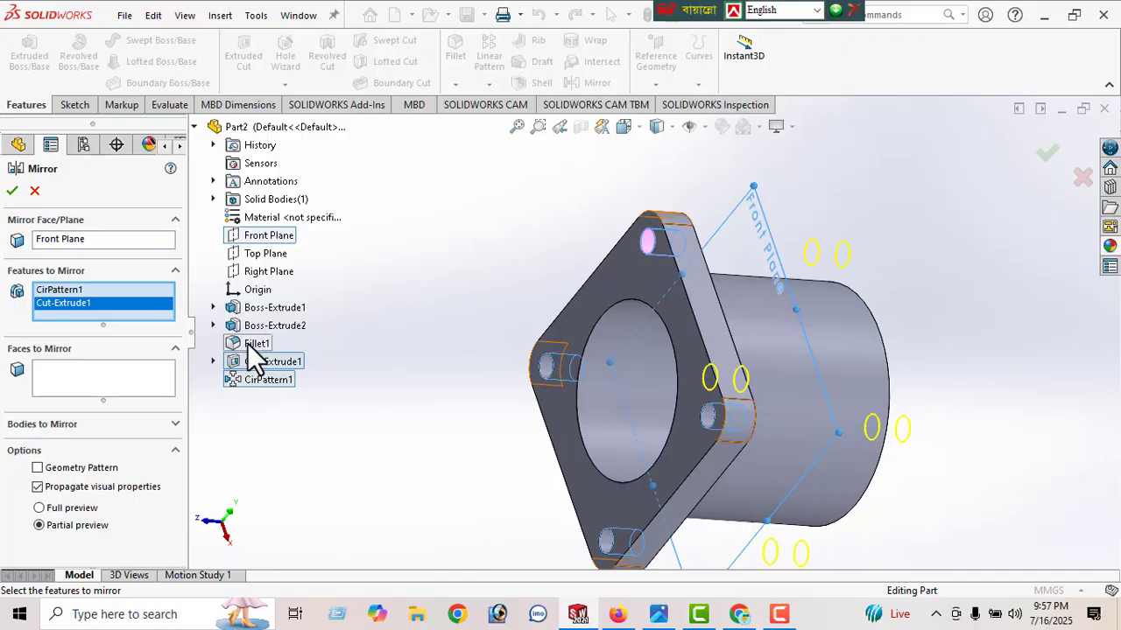
{"action": "left_click", "coordinate": [259, 329]}
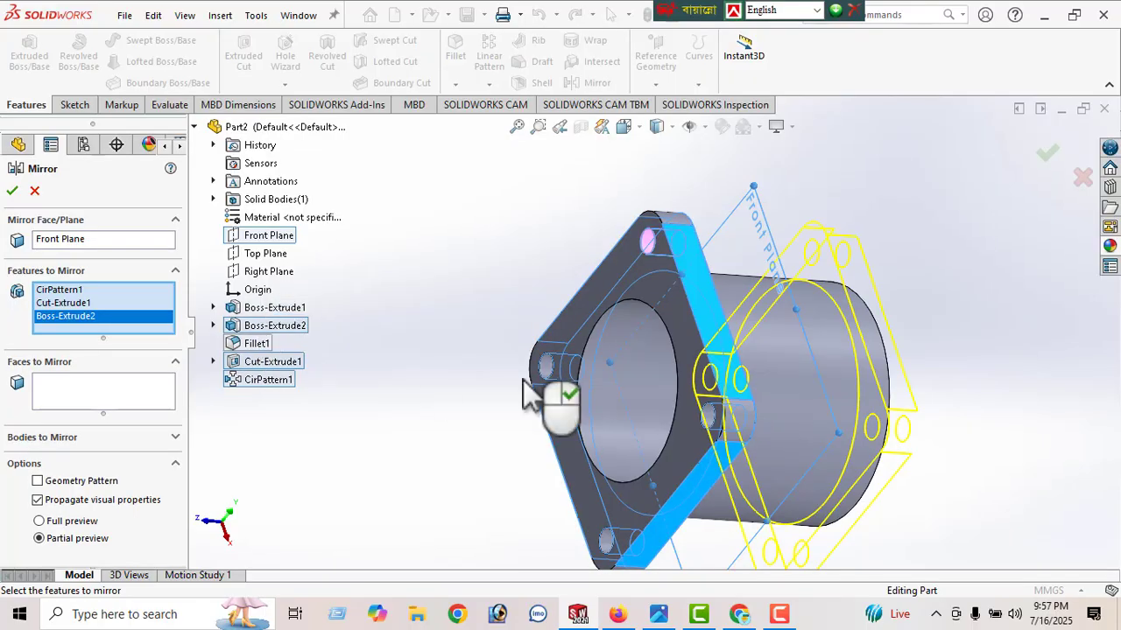
{"action": "middle_click_drag", "start_coordinate": [523, 379], "coordinate": [404, 273]}
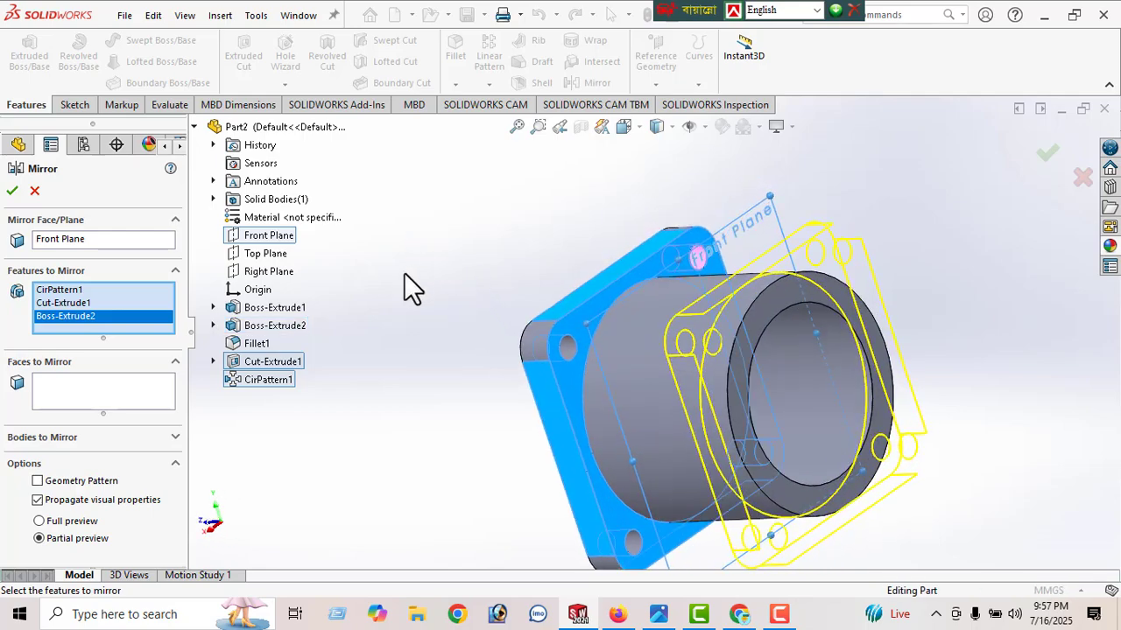
{"action": "left_click", "coordinate": [13, 190]}
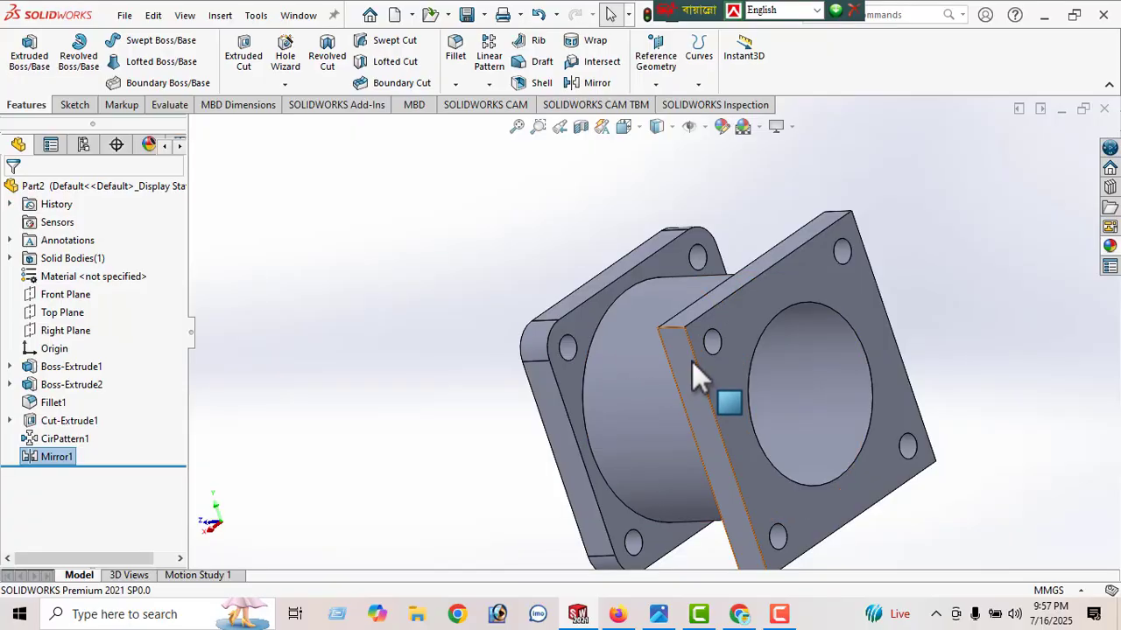
- Fillet the four short corner edges of the mirrored flange with a 10 mm radius
{"action": "middle_click_drag", "start_coordinate": [656, 388], "coordinate": [526, 278]}
{"action": "scroll", "coordinate": [788, 435], "scroll_direction": "down", "scroll_amount": 2}
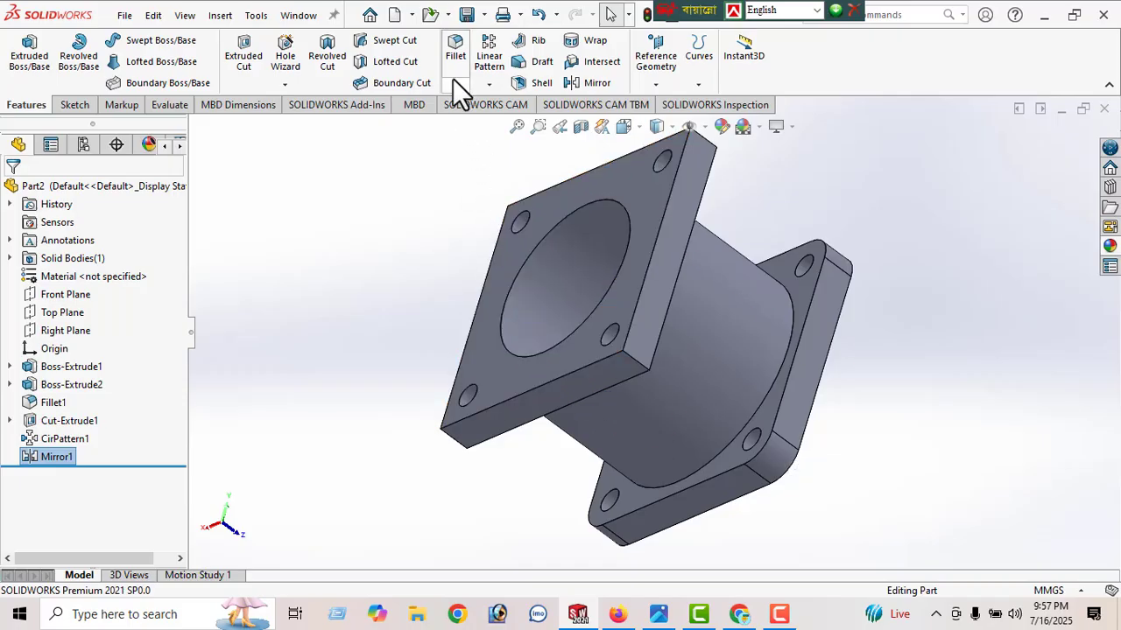
{"action": "left_click", "coordinate": [452, 52]}
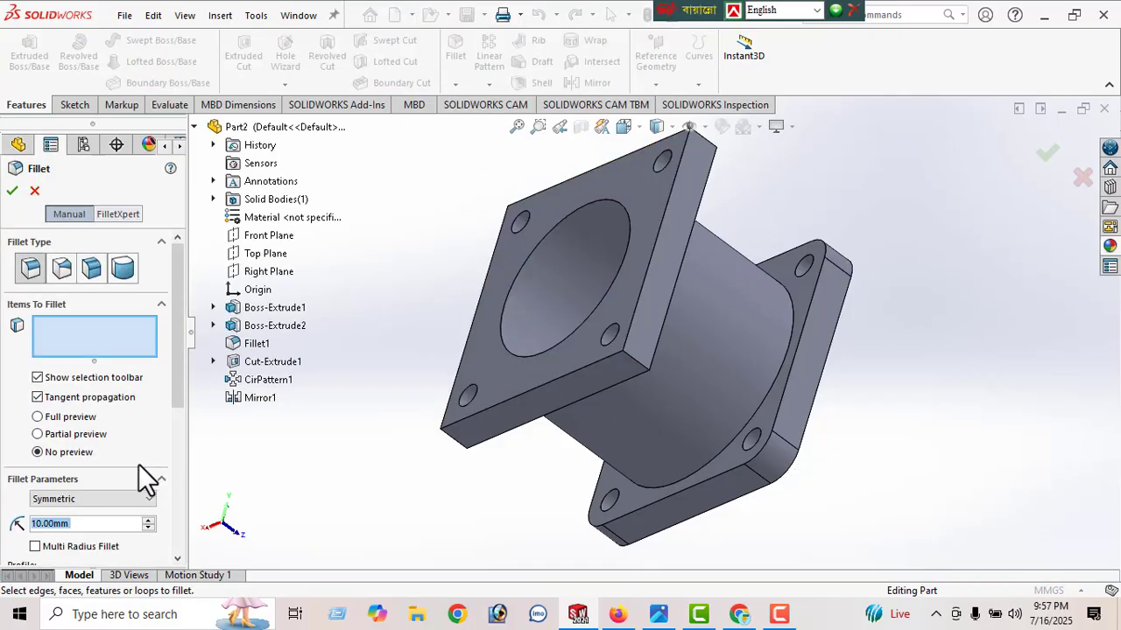
{"action": "left_click", "coordinate": [643, 366]}
{"action": "left_click", "coordinate": [688, 317]}
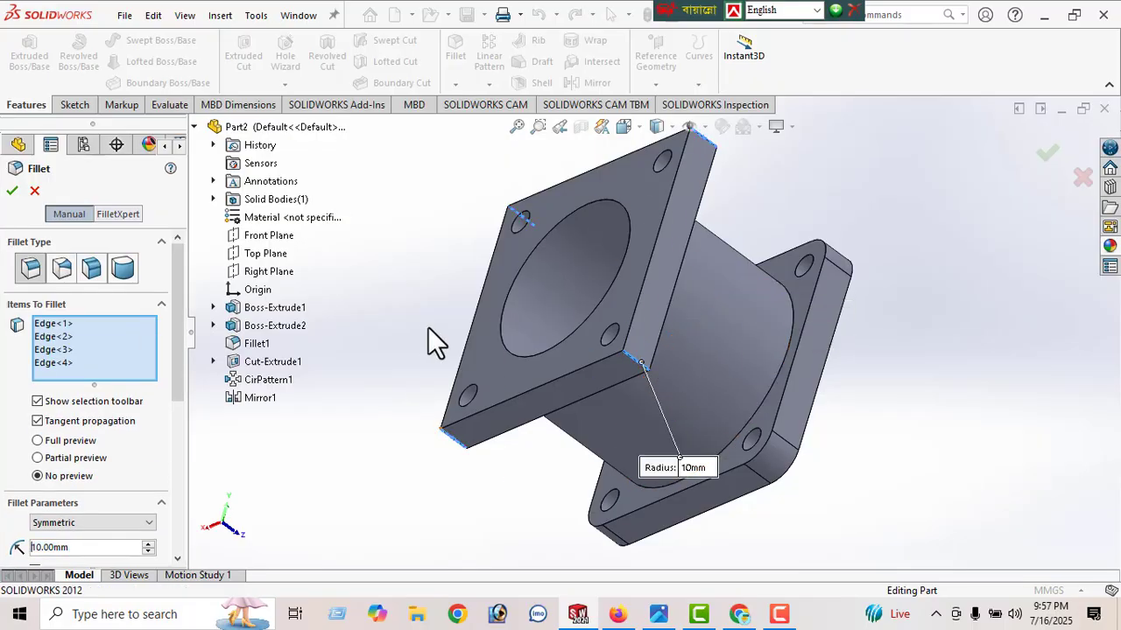
{"action": "left_click", "coordinate": [10, 195]}
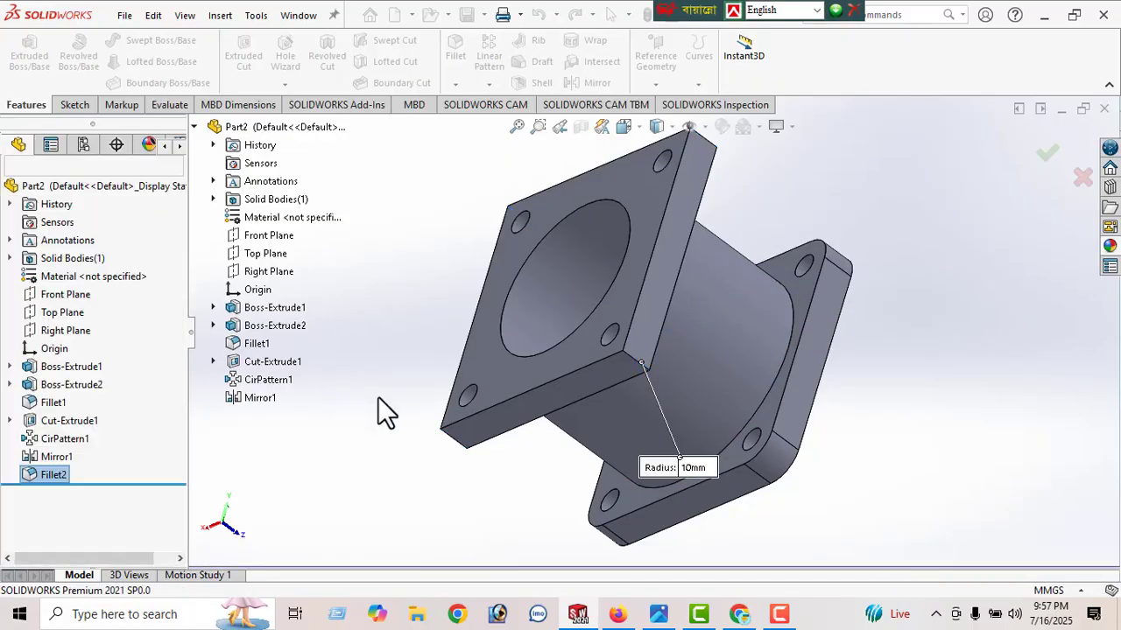
- Start a Thread feature located on the outer circular edge of a corner hole in the mirrored flange
{"action": "middle_click_drag", "start_coordinate": [540, 368], "coordinate": [620, 413]}
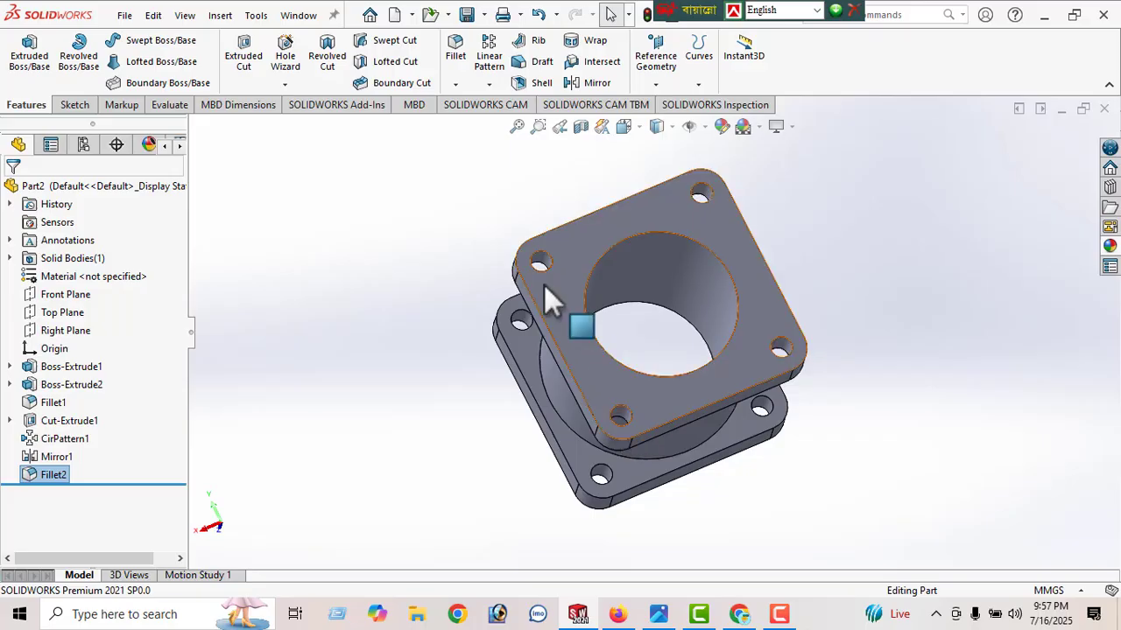
{"action": "scroll", "coordinate": [543, 283], "scroll_direction": "down", "scroll_amount": 3}
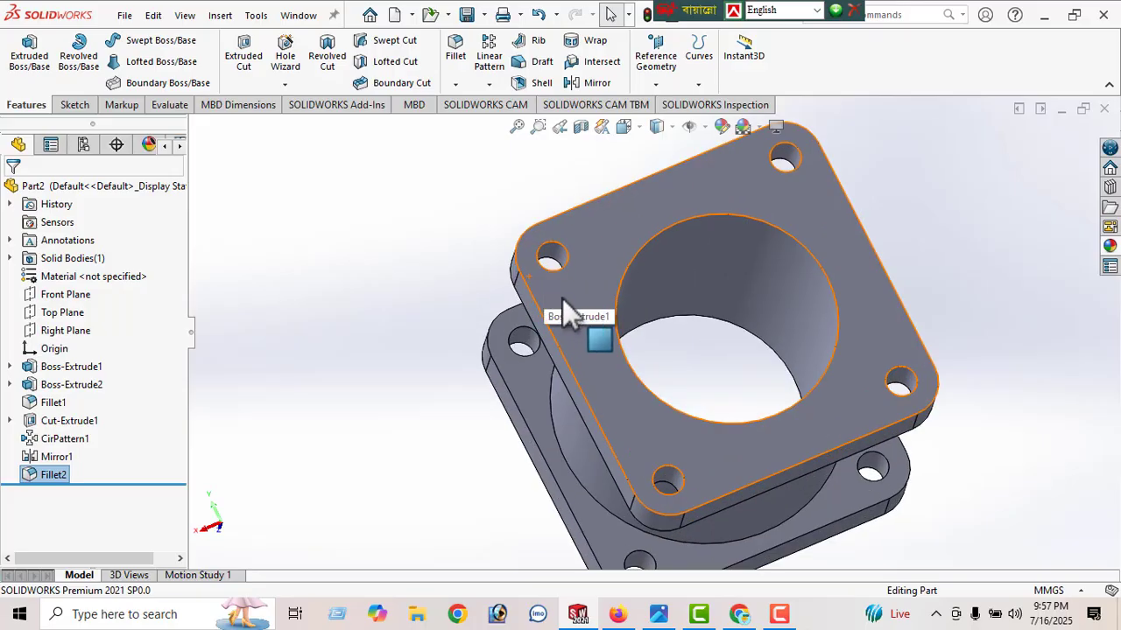
{"action": "left_click", "coordinate": [284, 84]}
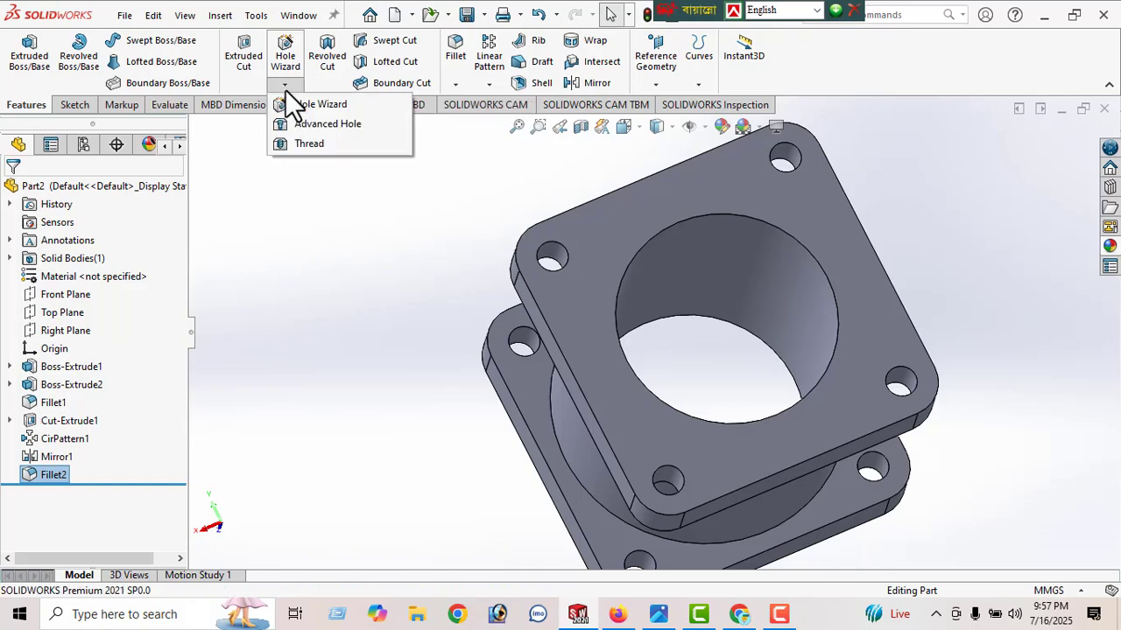
{"action": "left_click", "coordinate": [312, 145]}
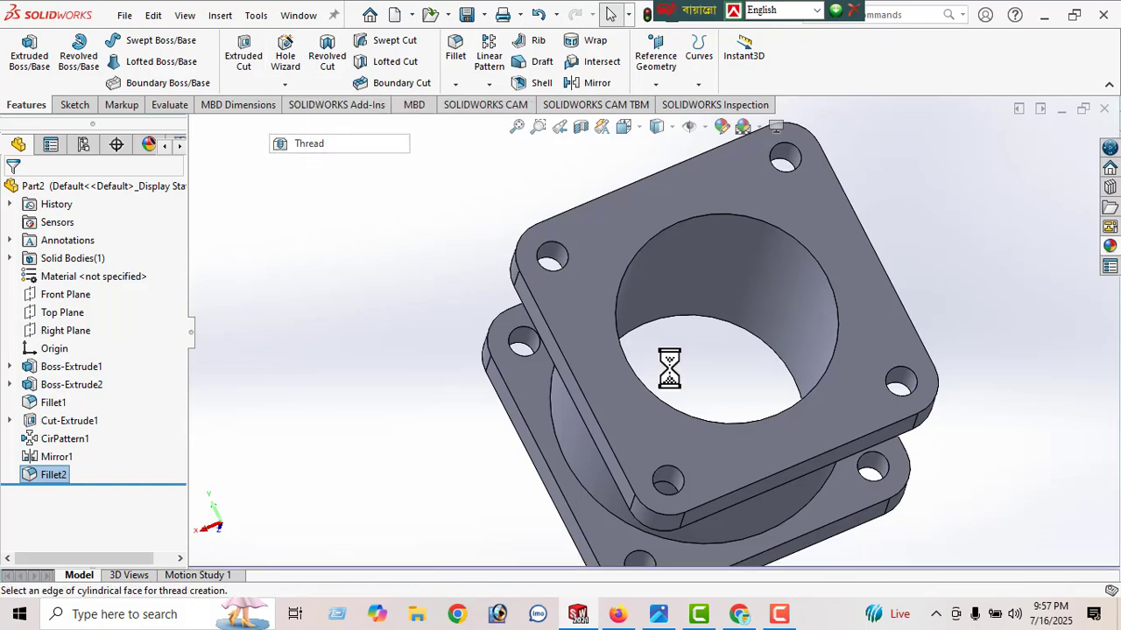
{"action": "left_click", "coordinate": [652, 325]}
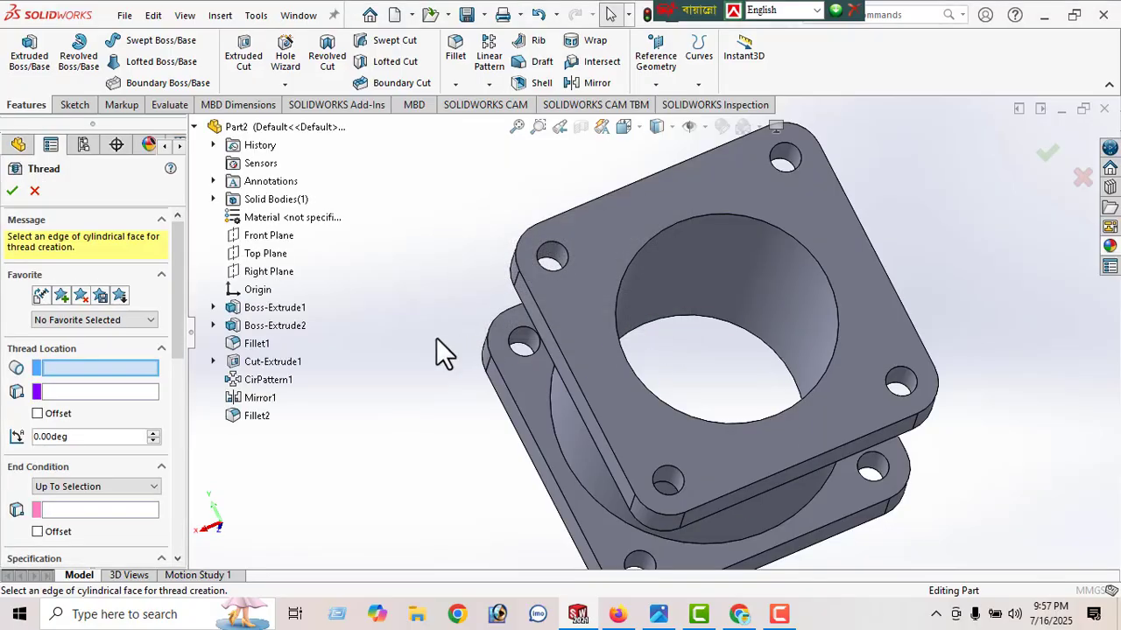
{"action": "left_click", "coordinate": [555, 244]}
- End the thread up to the outer circular edge of the aligned corner hole in the opposite flange
{"action": "middle_click_drag", "start_coordinate": [518, 334], "coordinate": [648, 203]}
{"action": "left_click", "coordinate": [62, 454]}
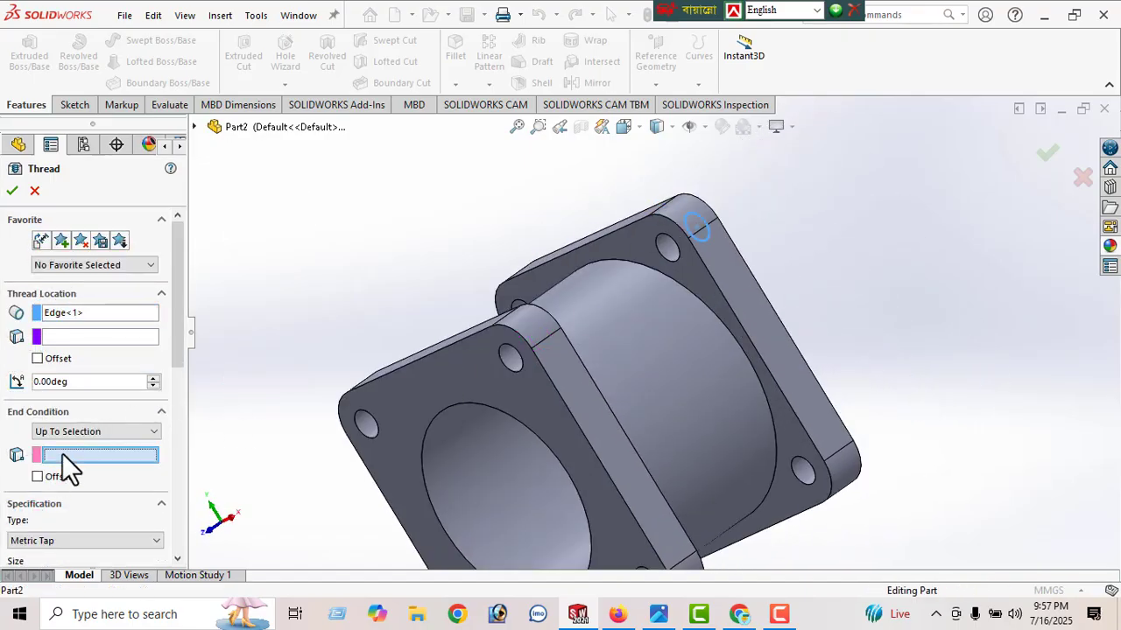
{"action": "left_click", "coordinate": [506, 369]}
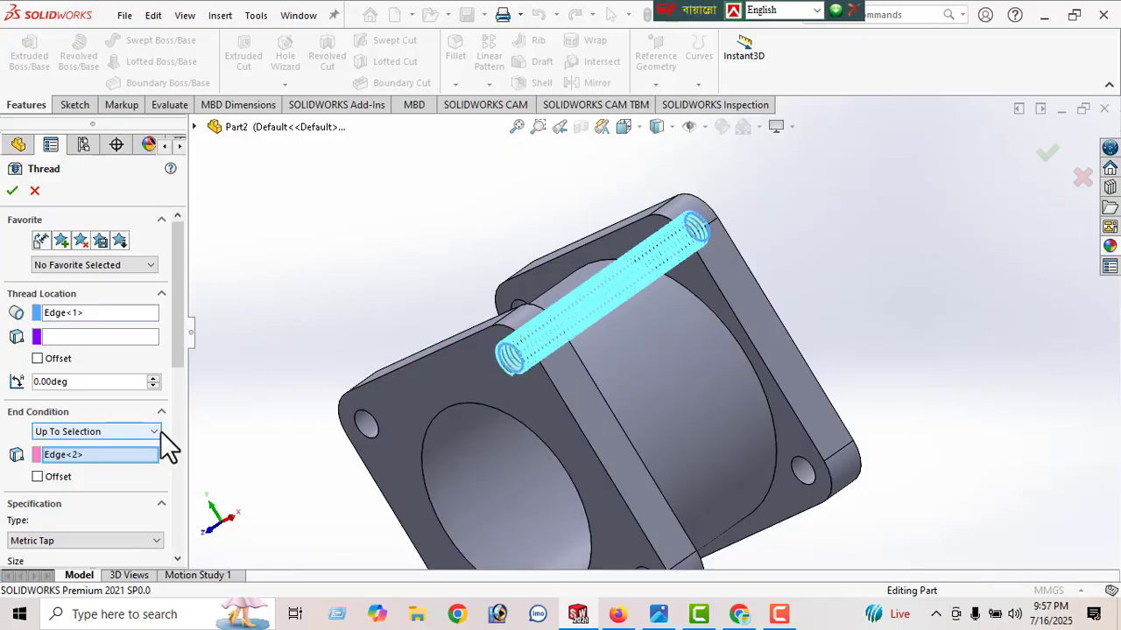
- Offset the thread's start by 5 mm, reversed so that it extends outward beyond the flange face
{"action": "left_click", "coordinate": [37, 359]}
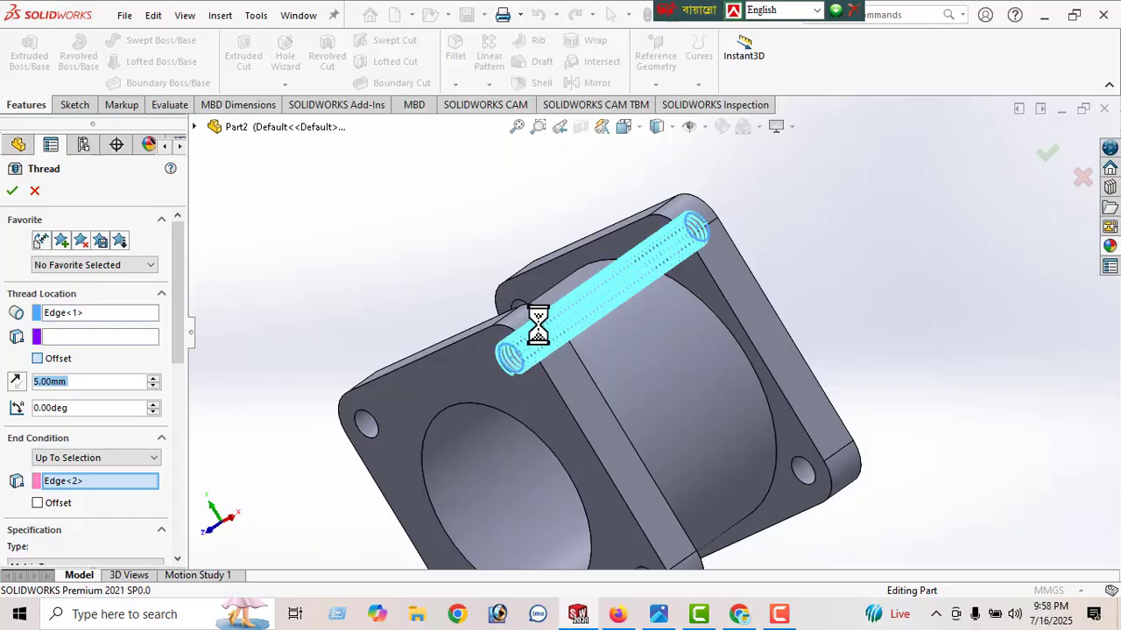
{"action": "middle_click_drag", "start_coordinate": [537, 320], "coordinate": [675, 306]}
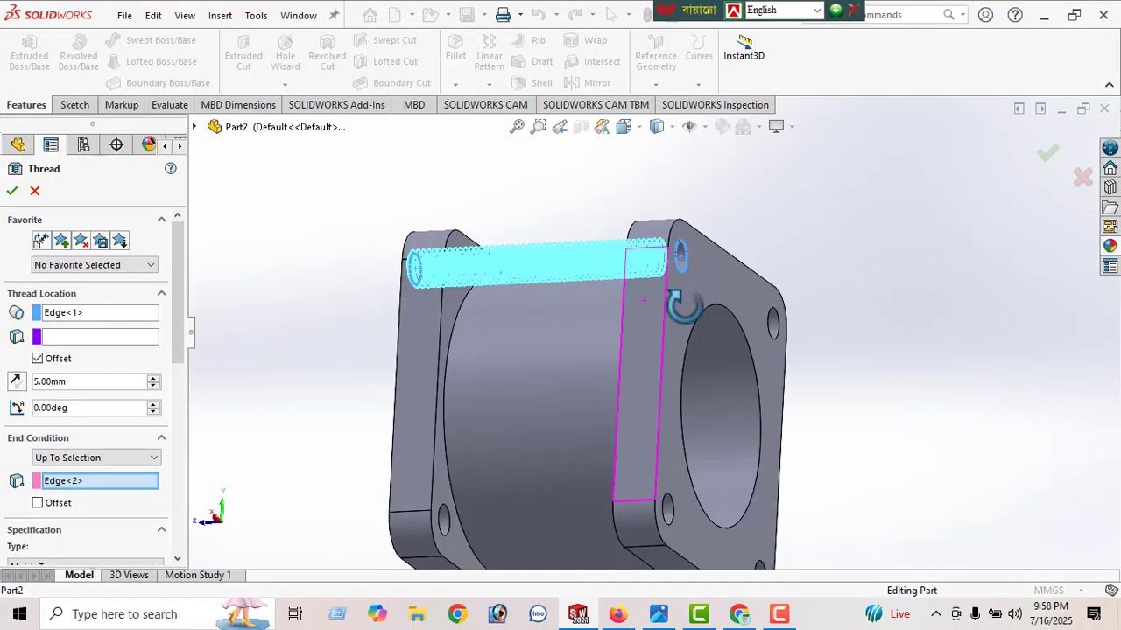
{"action": "left_click", "coordinate": [17, 384]}
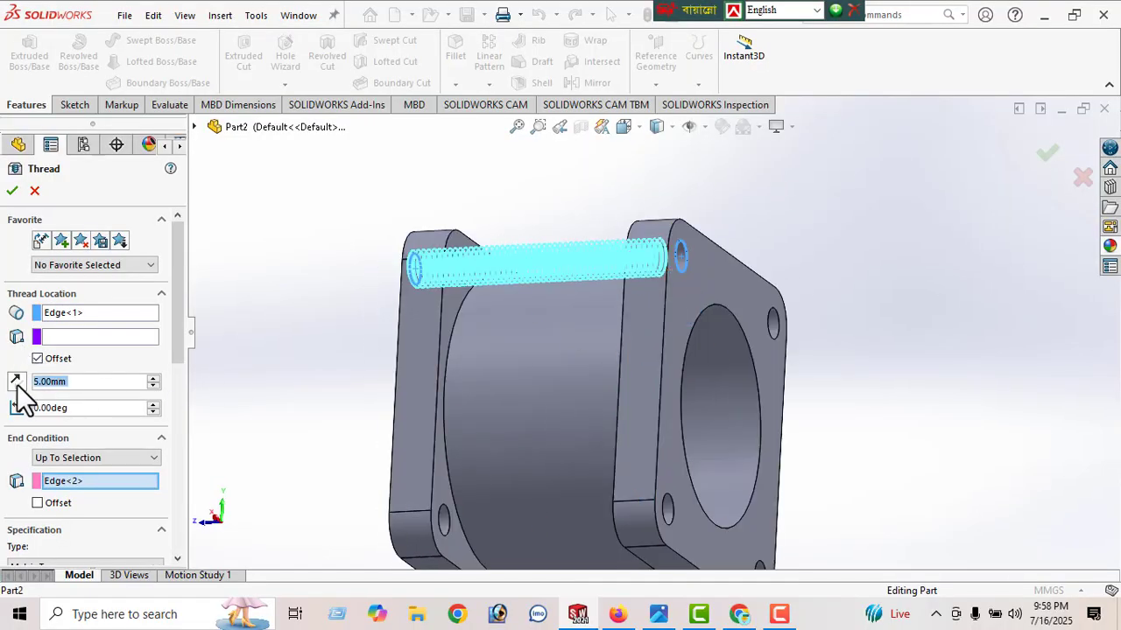
{"action": "mouse_move", "coordinate": [692, 328]}
{"action": "middle_mouse_down"}
{"action": "mouse_move", "coordinate": [693, 215]}
{"action": "mouse_move", "coordinate": [628, 218]}
{"action": "mouse_move", "coordinate": [691, 370]}
{"action": "mouse_move", "coordinate": [715, 345]}
{"action": "mouse_move", "coordinate": [706, 331]}
{"action": "middle_mouse_up"}
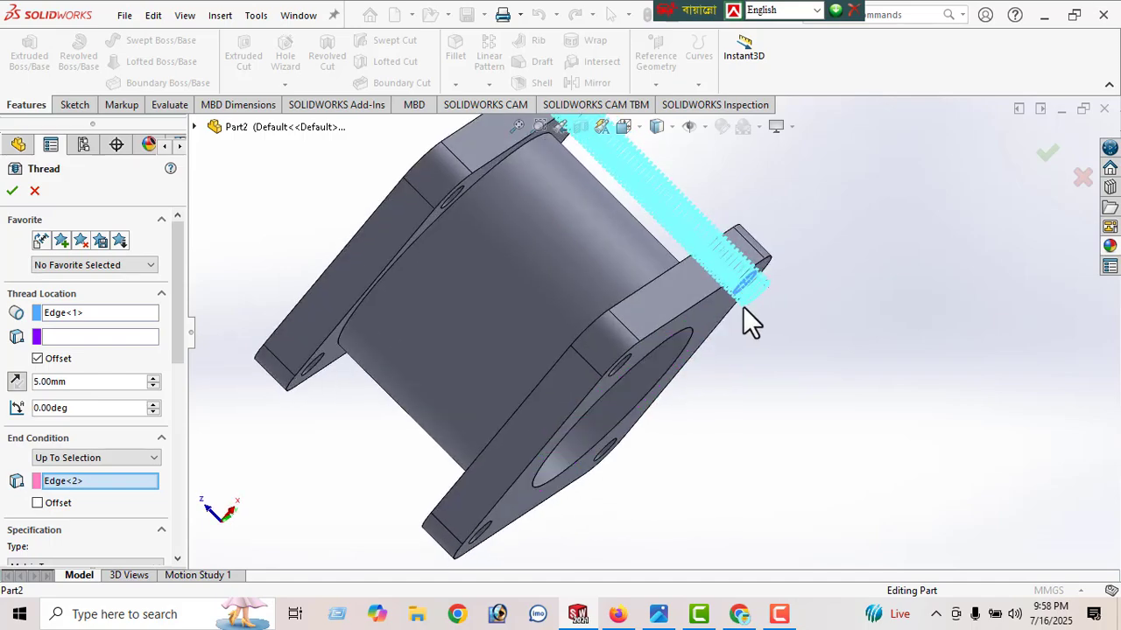
{"action": "scroll", "coordinate": [742, 306], "scroll_direction": "up", "scroll_amount": 1}
{"action": "middle_click_drag", "start_coordinate": [508, 285], "coordinate": [521, 326]}
{"action": "scroll", "coordinate": [521, 326], "scroll_direction": "up", "scroll_amount": 3}
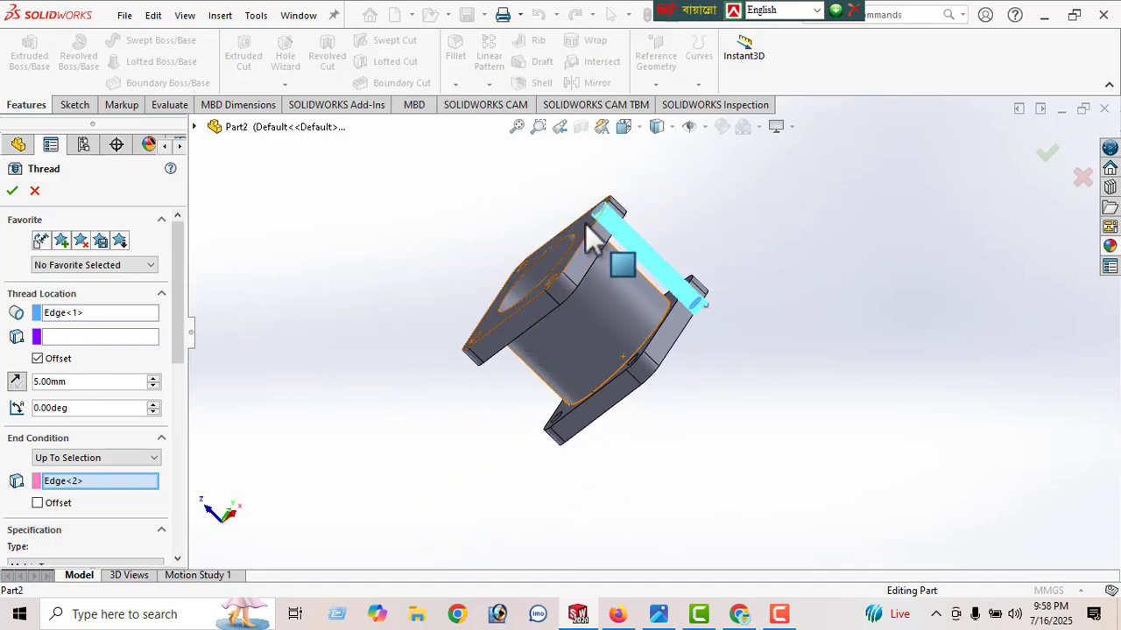
- Offset the thread's end by 5 mm beyond the opposite flange and complete the Thread feature
{"action": "left_click", "coordinate": [38, 502]}
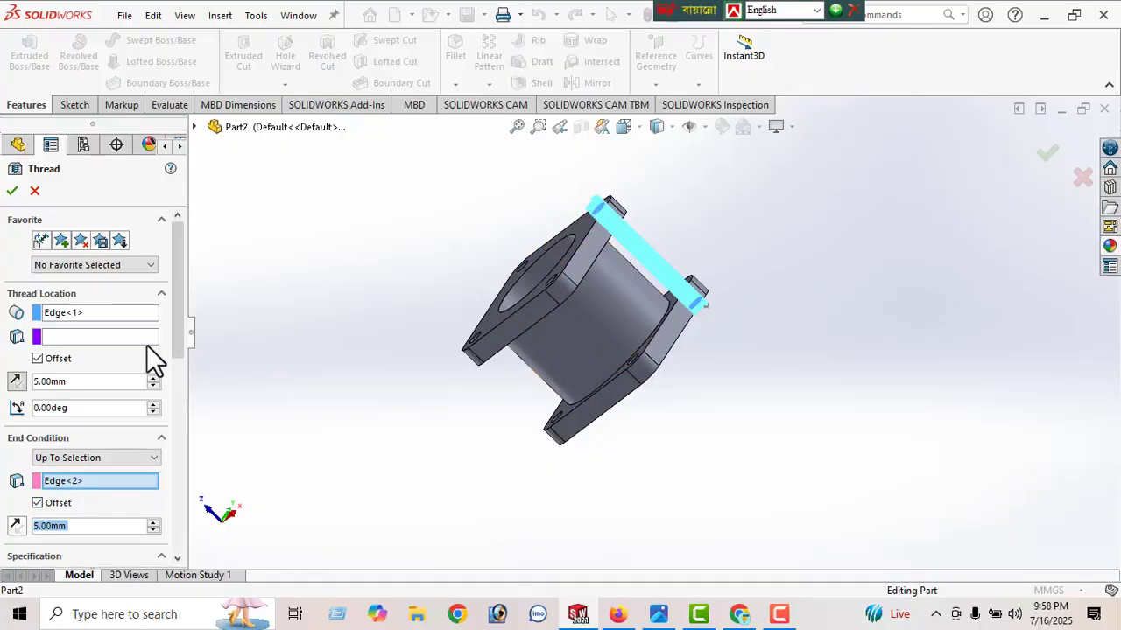
{"action": "middle_click_drag", "start_coordinate": [635, 363], "coordinate": [569, 179]}
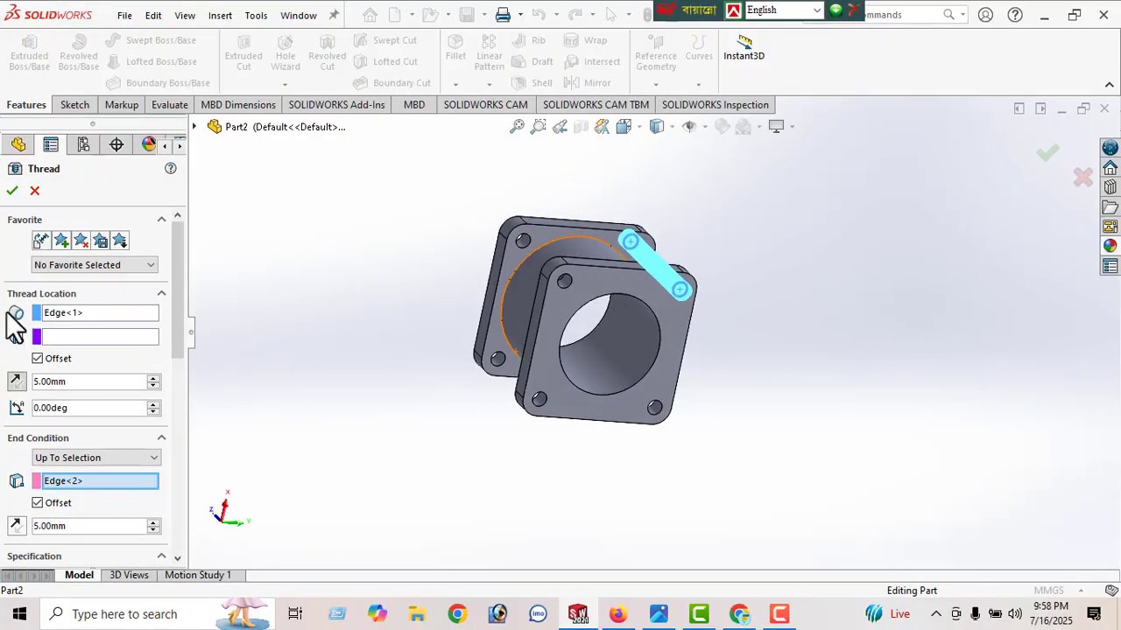
{"action": "left_click", "coordinate": [12, 191]}
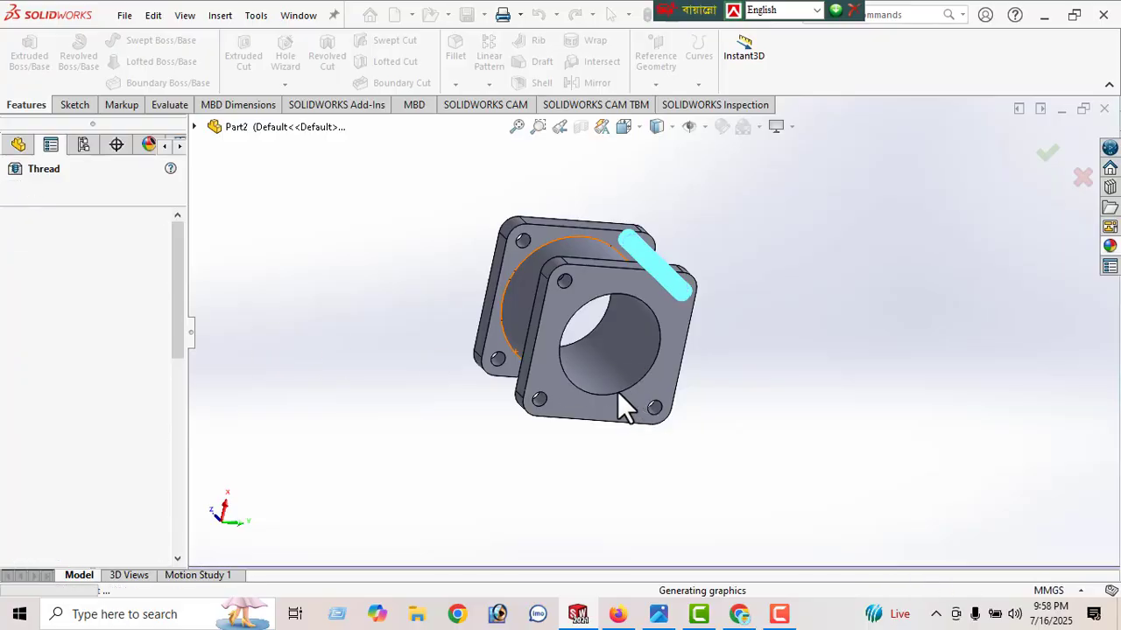
- Set up a circular pattern about the central bore's circular edge with 4 equally spaced instances over 360 degrees
{"action": "middle_click_drag", "start_coordinate": [685, 304], "coordinate": [770, 223]}
{"action": "scroll", "coordinate": [617, 295], "scroll_direction": "down", "scroll_amount": 5}
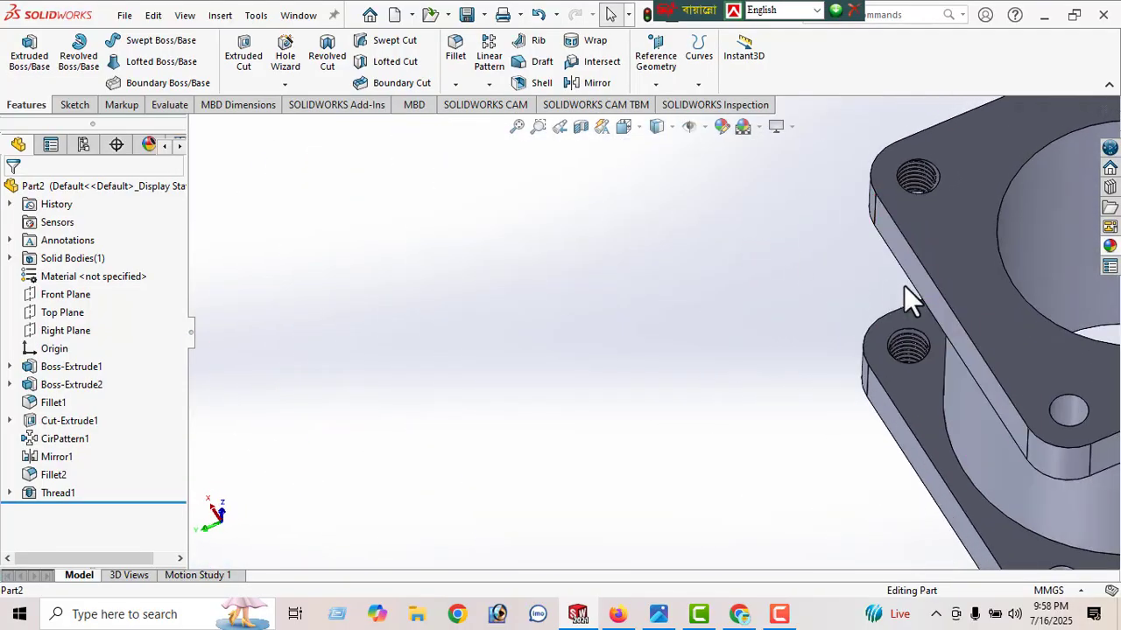
{"action": "middle_click_drag", "start_coordinate": [958, 300], "coordinate": [493, 341]}
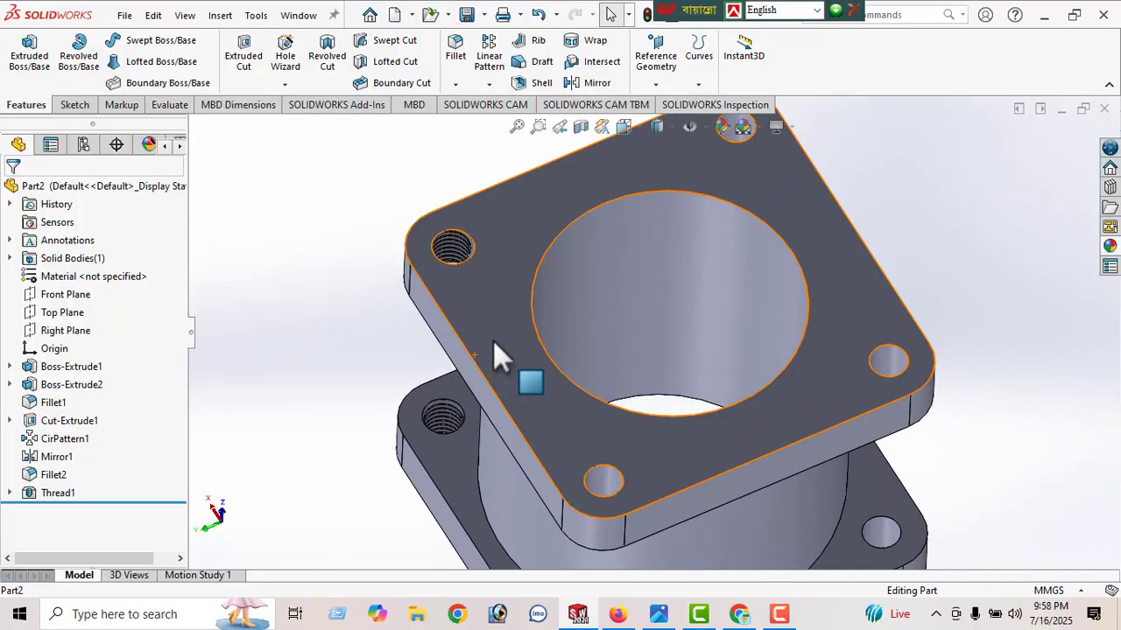
{"action": "scroll", "coordinate": [493, 342], "scroll_direction": "up", "scroll_amount": 3}
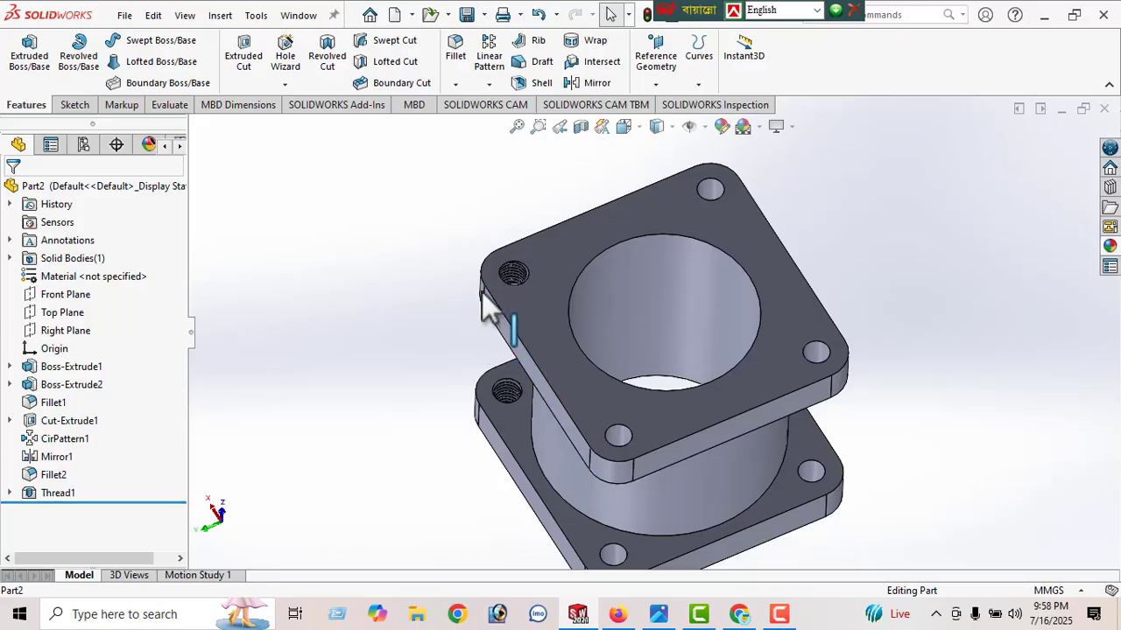
{"action": "left_click", "coordinate": [489, 83]}
{"action": "left_click", "coordinate": [517, 126]}
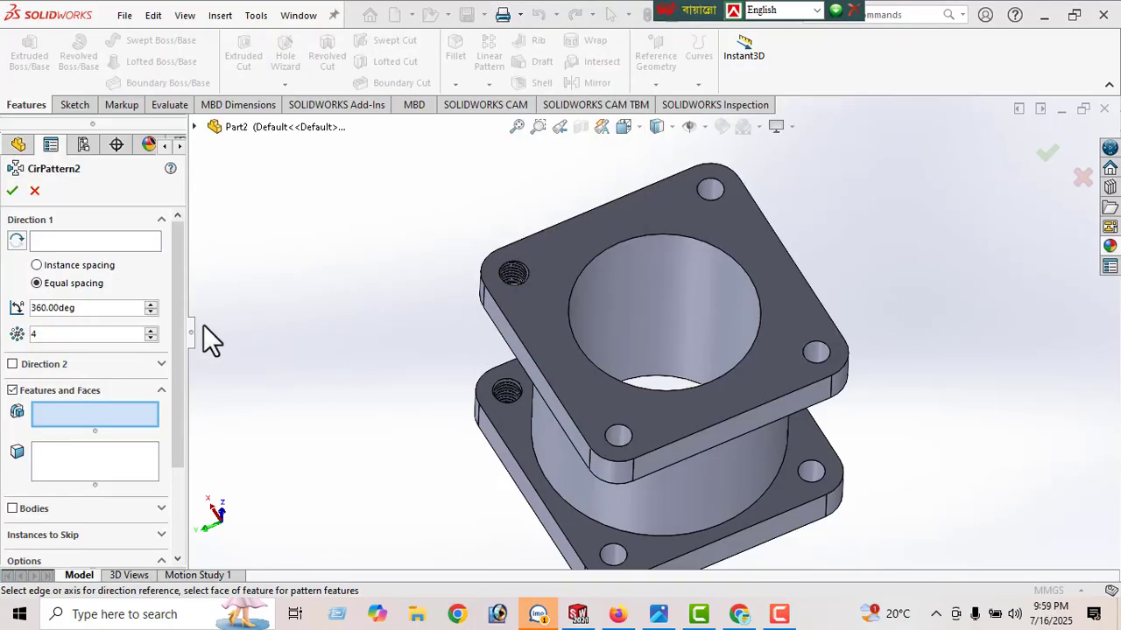
{"action": "left_click", "coordinate": [63, 240]}
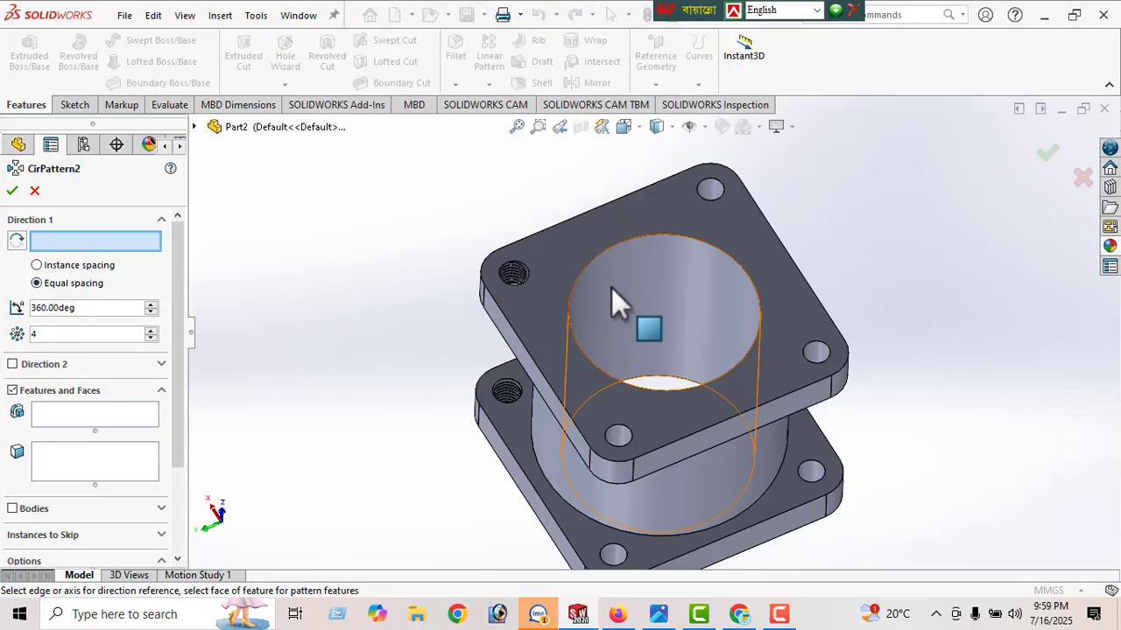
{"action": "left_click", "coordinate": [612, 249]}
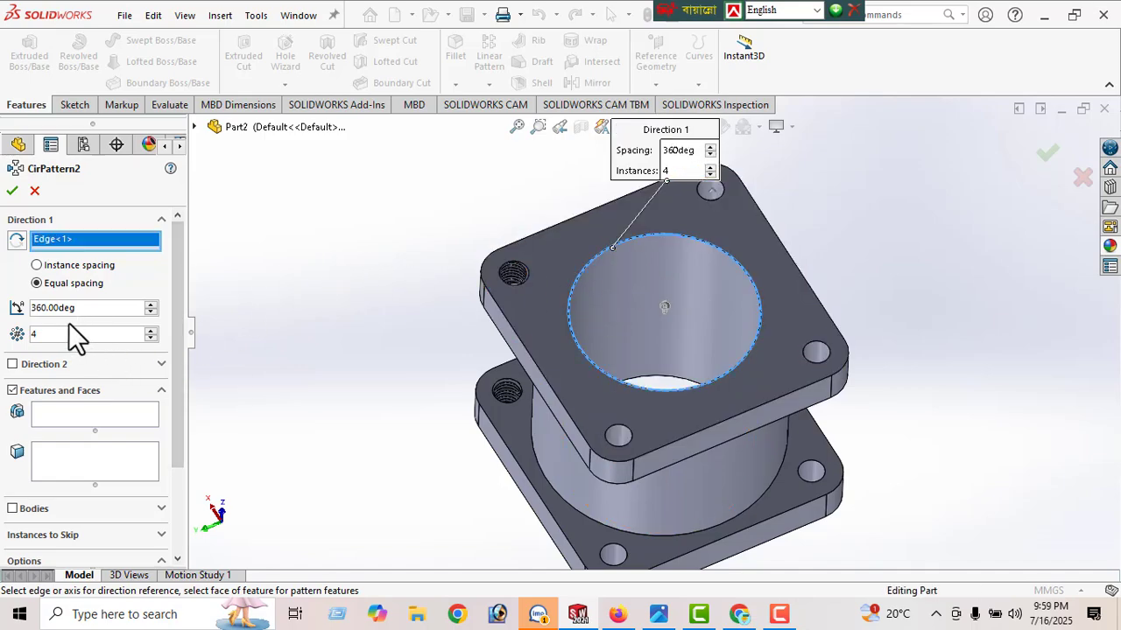
- Choose the thread as the feature to pattern and complete the circular pattern
{"action": "left_click", "coordinate": [59, 417]}
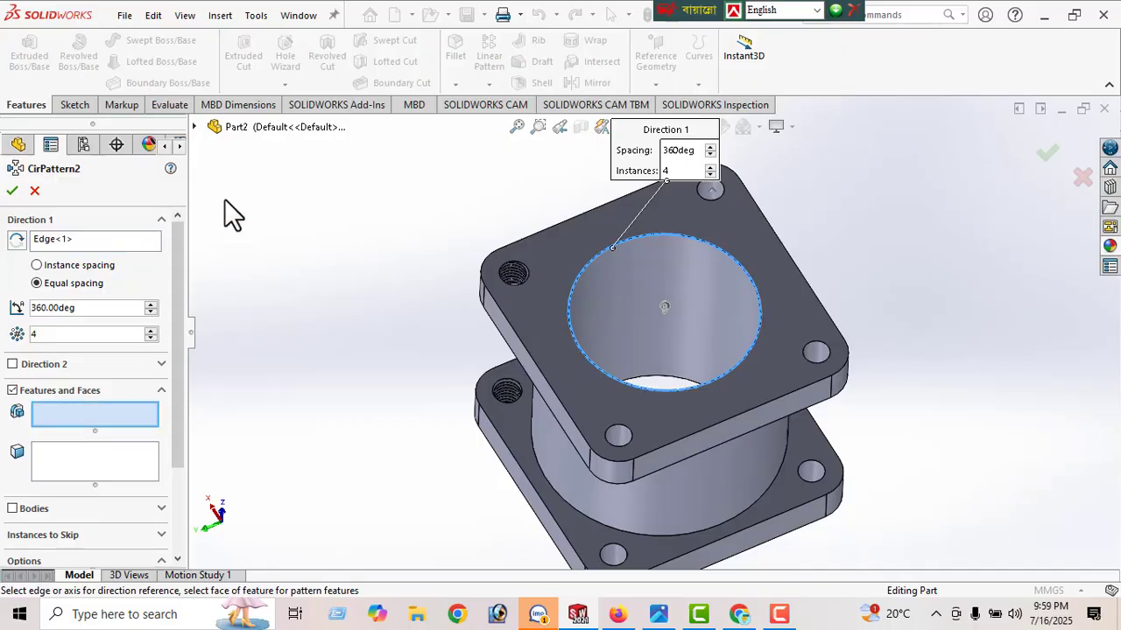
{"action": "left_click", "coordinate": [194, 127]}
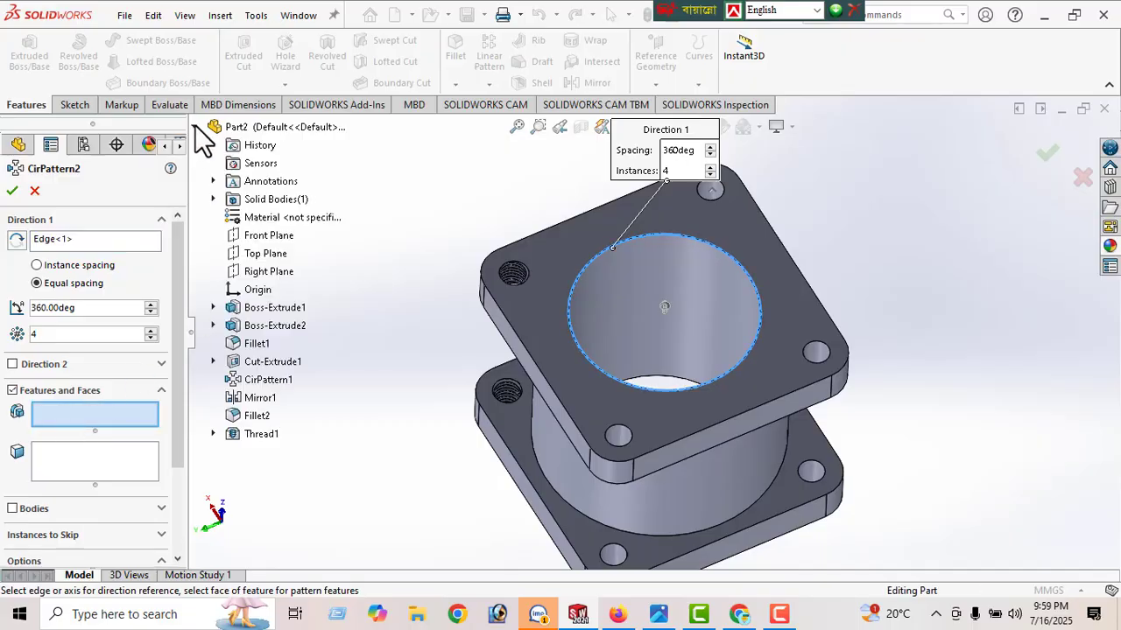
{"action": "left_click", "coordinate": [257, 434]}
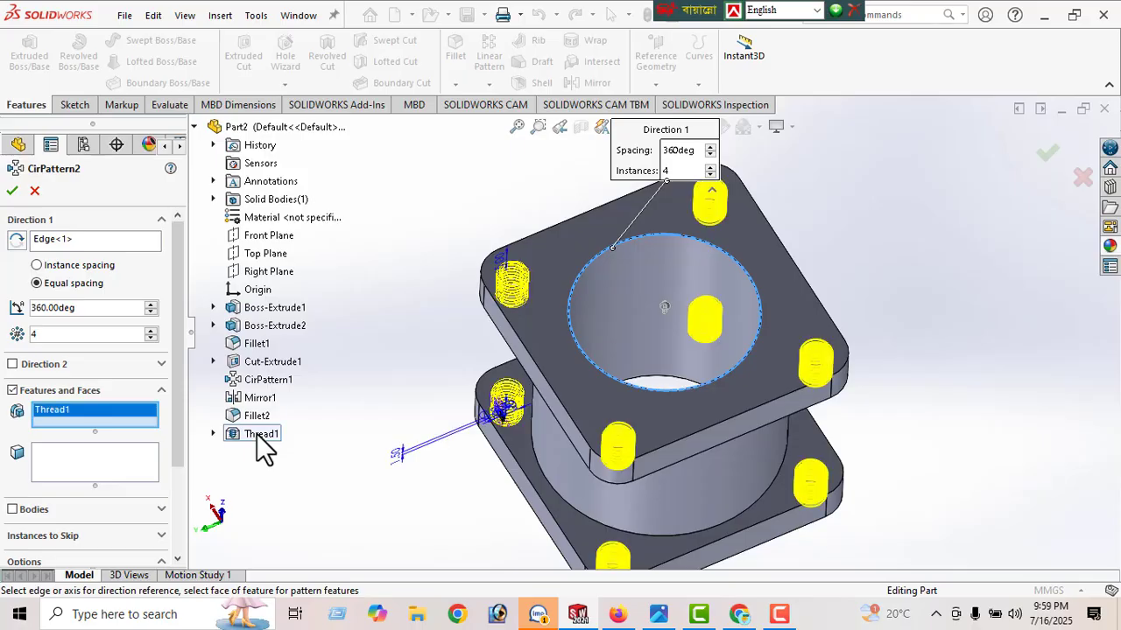
{"action": "scroll", "coordinate": [560, 451], "scroll_direction": "up", "scroll_amount": 2}
{"action": "middle_click_drag", "start_coordinate": [561, 451], "coordinate": [452, 363]}
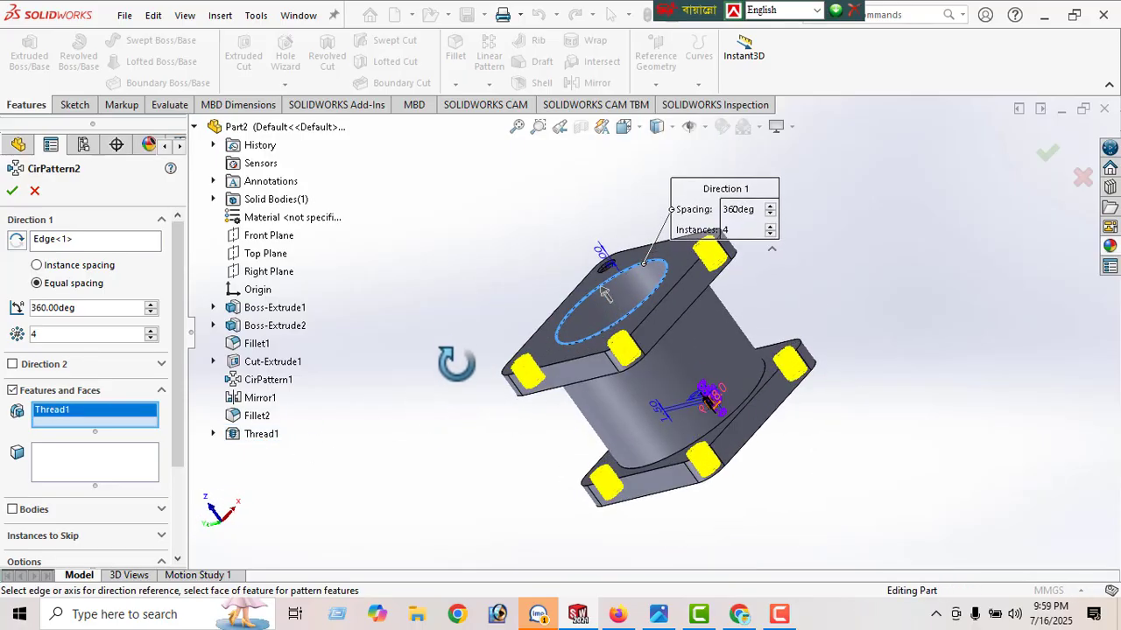
{"action": "left_click", "coordinate": [12, 191]}
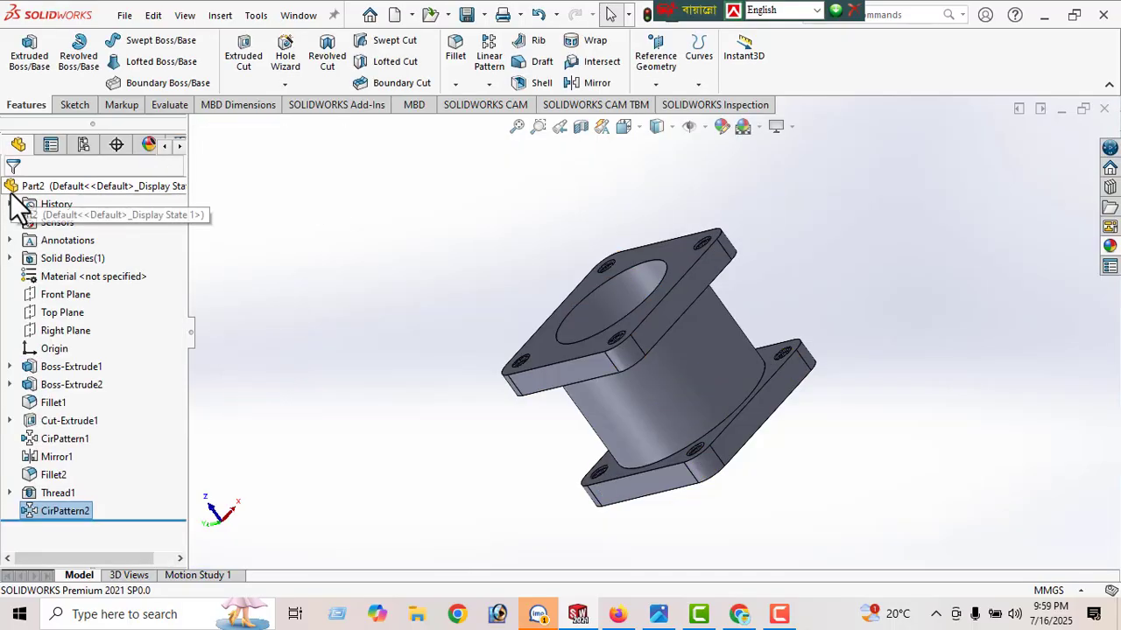
- Inspect the patterned threads in the corner holes of both flanges and consult the valve body reference drawing
{"action": "middle_click_drag", "start_coordinate": [601, 410], "coordinate": [845, 463]}
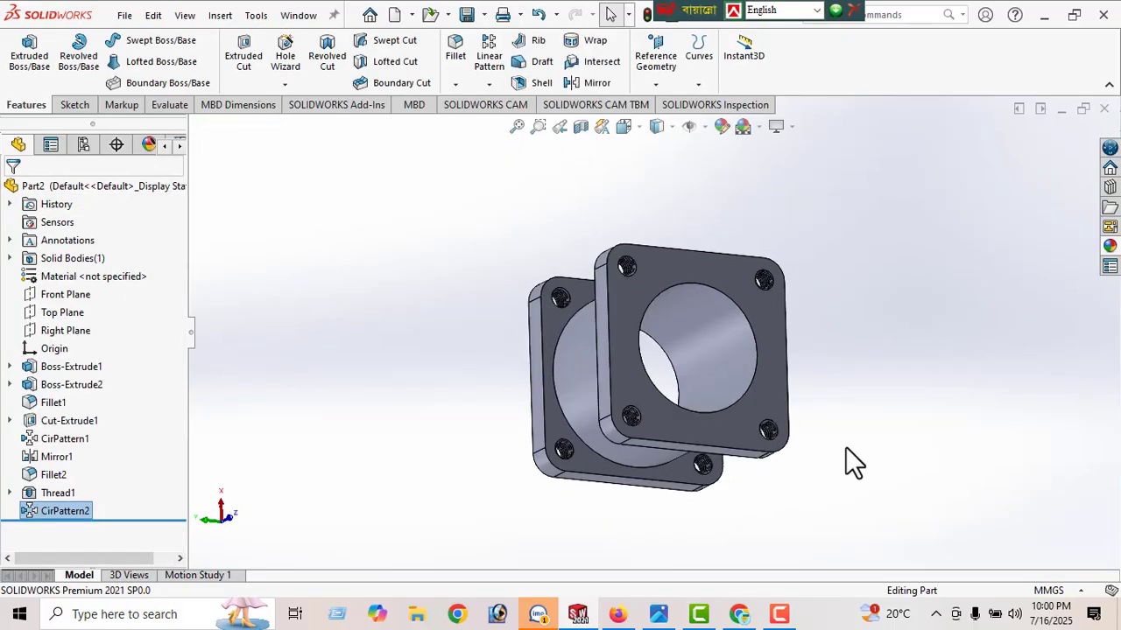
{"action": "scroll", "coordinate": [770, 447], "scroll_direction": "down", "scroll_amount": 5}
{"action": "middle_click_drag", "start_coordinate": [691, 441], "coordinate": [602, 347]}
{"action": "scroll", "coordinate": [654, 367], "scroll_direction": "up", "scroll_amount": 4}
{"action": "scroll", "coordinate": [742, 267], "scroll_direction": "down", "scroll_amount": 1}
{"action": "middle_click_drag", "start_coordinate": [742, 267], "coordinate": [741, 231]}
{"action": "scroll", "coordinate": [745, 268], "scroll_direction": "down", "scroll_amount": 2}
{"action": "scroll", "coordinate": [752, 273], "scroll_direction": "up", "scroll_amount": 4}
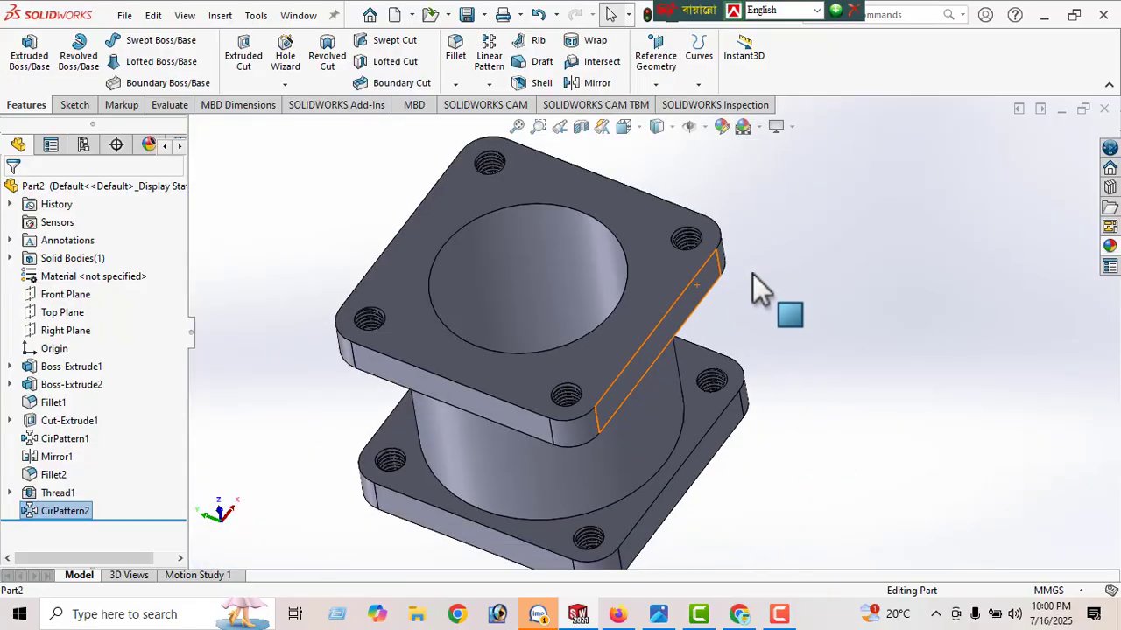
{"action": "middle_click_drag", "start_coordinate": [628, 362], "coordinate": [419, 163]}
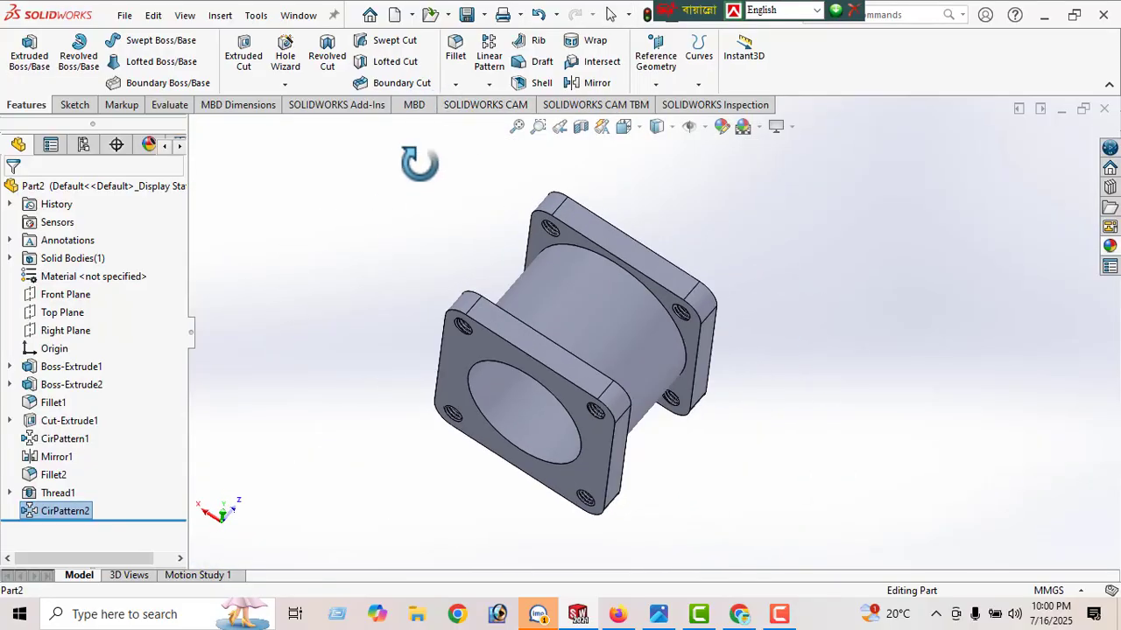
{"action": "left_click", "coordinate": [659, 615]}
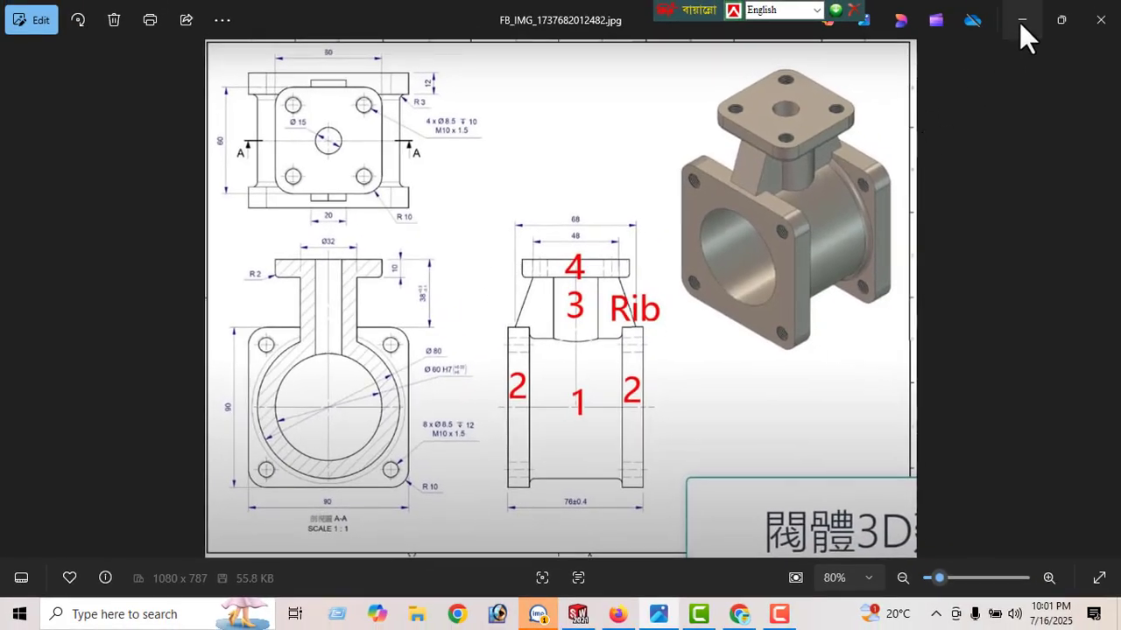
{"action": "left_click", "coordinate": [1021, 19]}
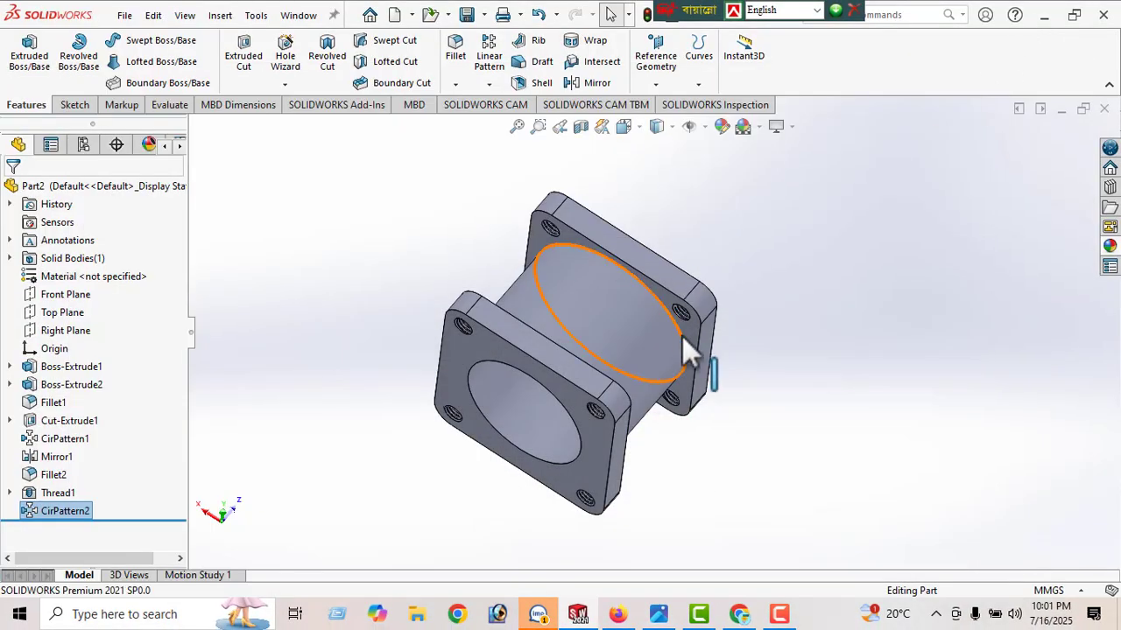
- Start a reference plane parallel to the Right Plane with an offset distance of 45 mm
{"action": "middle_click_drag", "start_coordinate": [683, 358], "coordinate": [551, 238]}
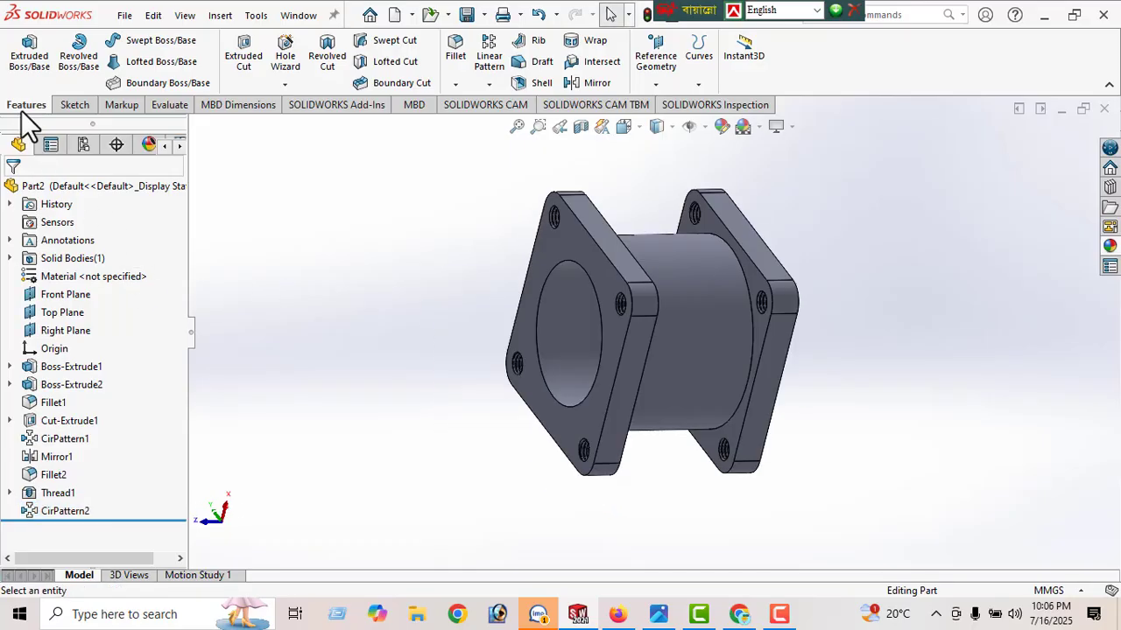
{"action": "left_click", "coordinate": [654, 85]}
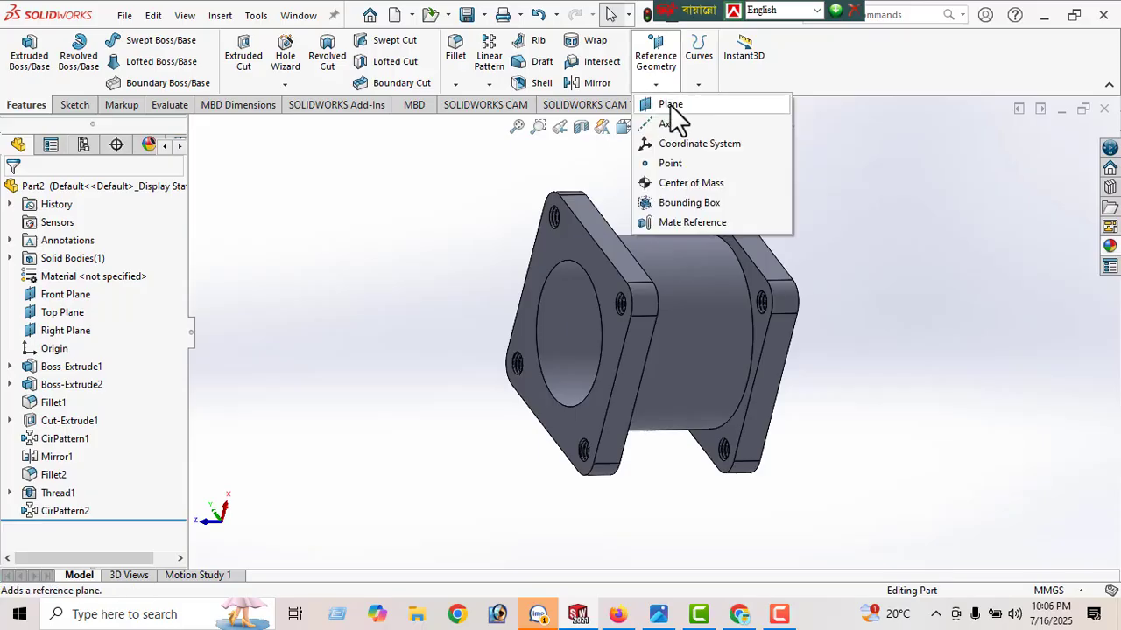
{"action": "left_click", "coordinate": [659, 105]}
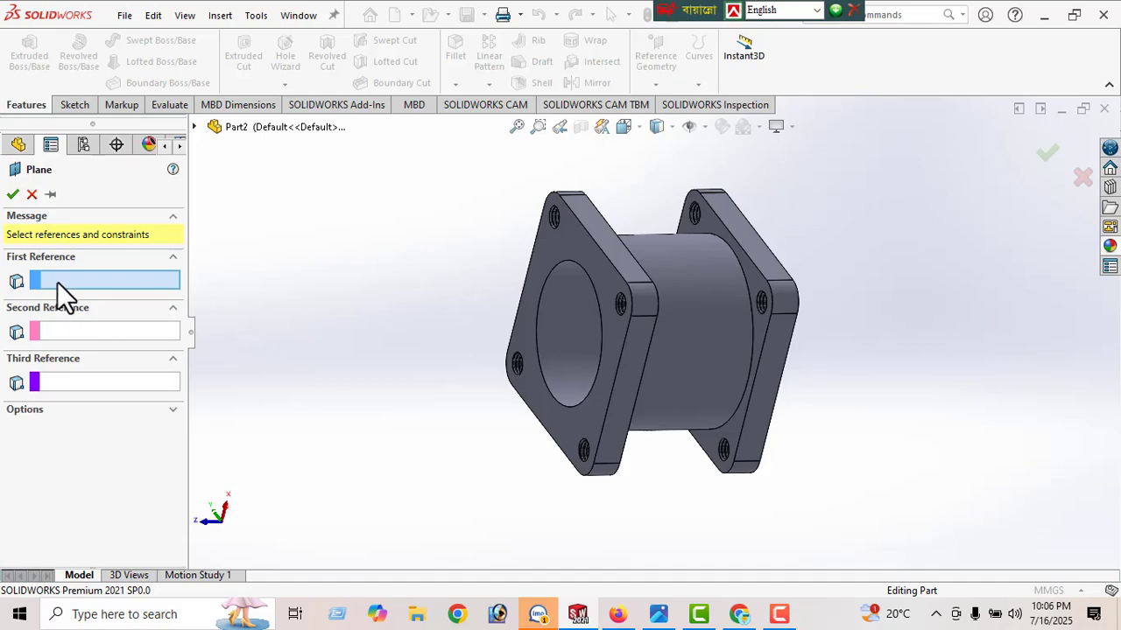
{"action": "left_click", "coordinate": [195, 127]}
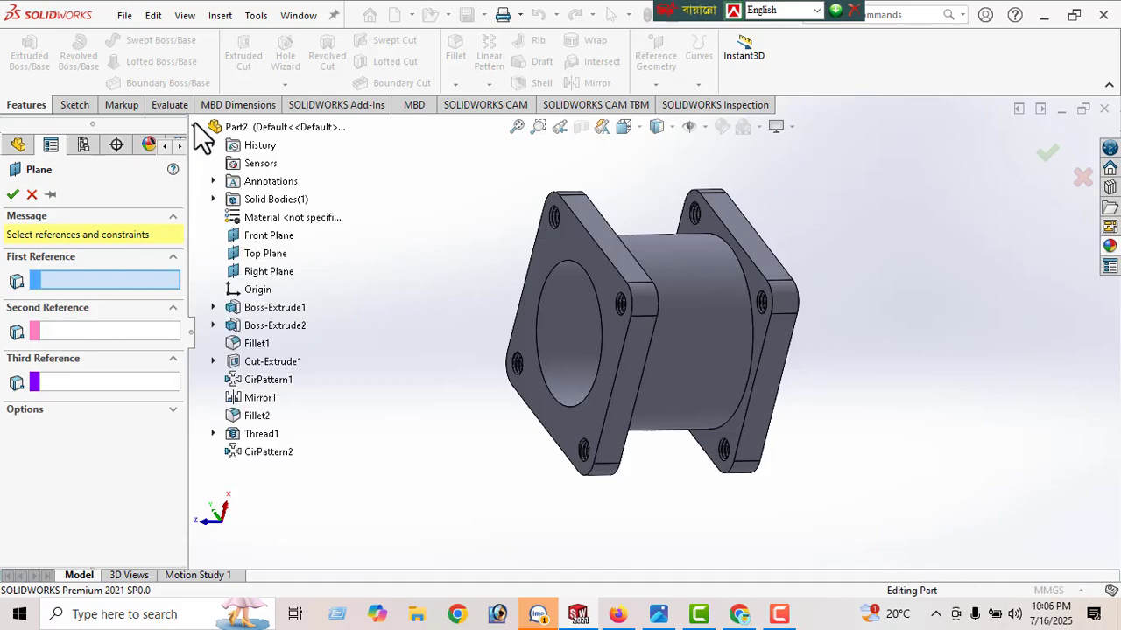
{"action": "left_click", "coordinate": [261, 274]}
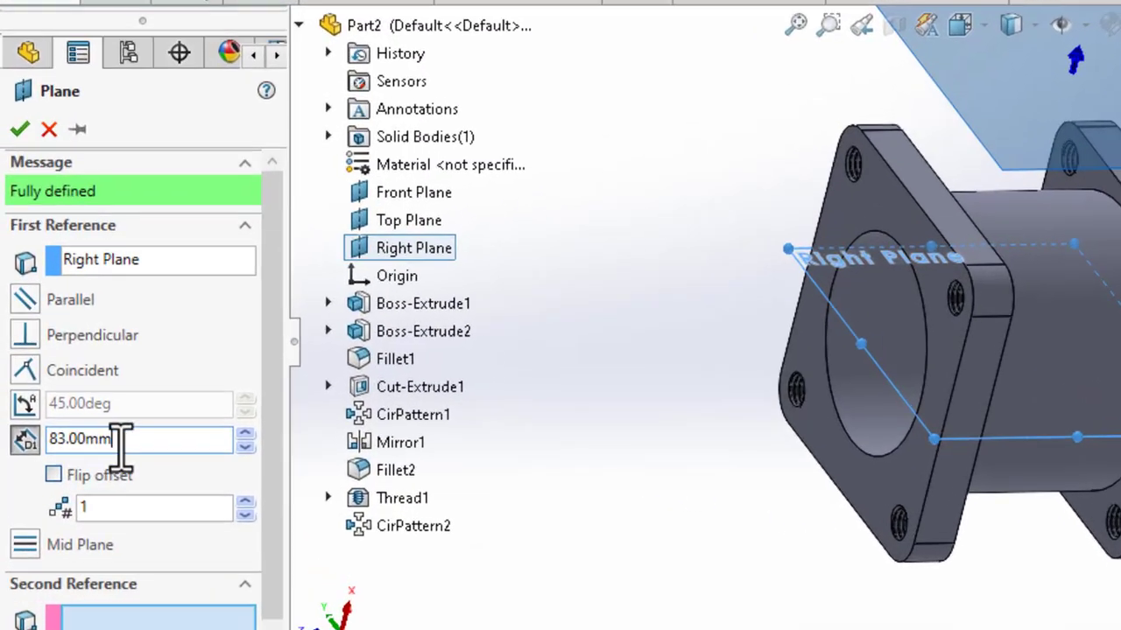
{"action": "double_click", "coordinate": [78, 397]}
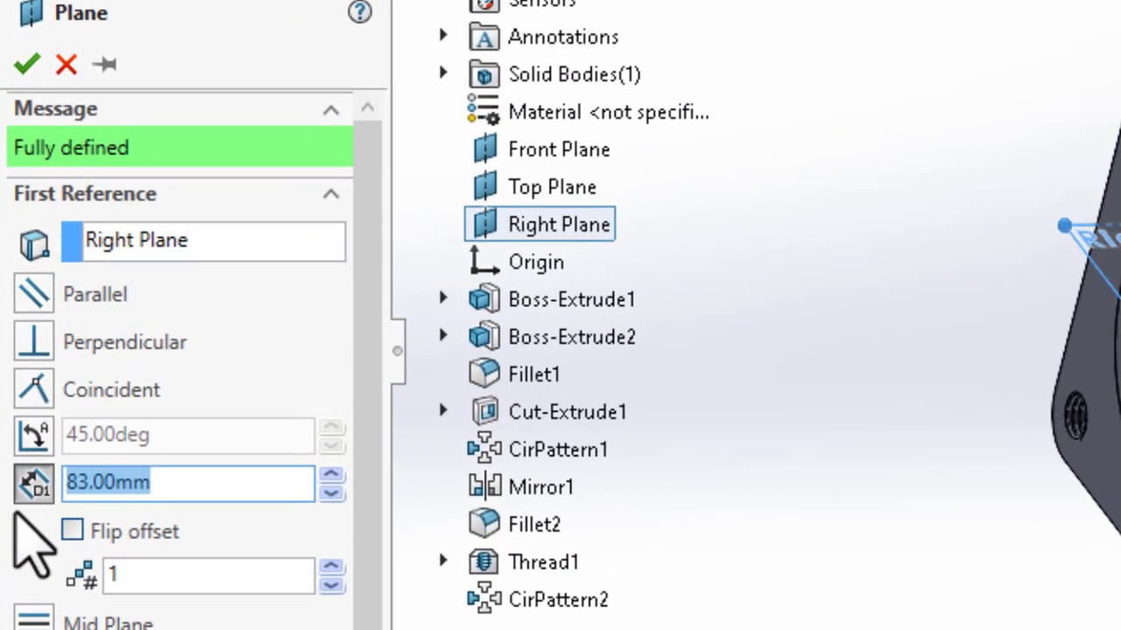
{"action": "type", "text": "45"}
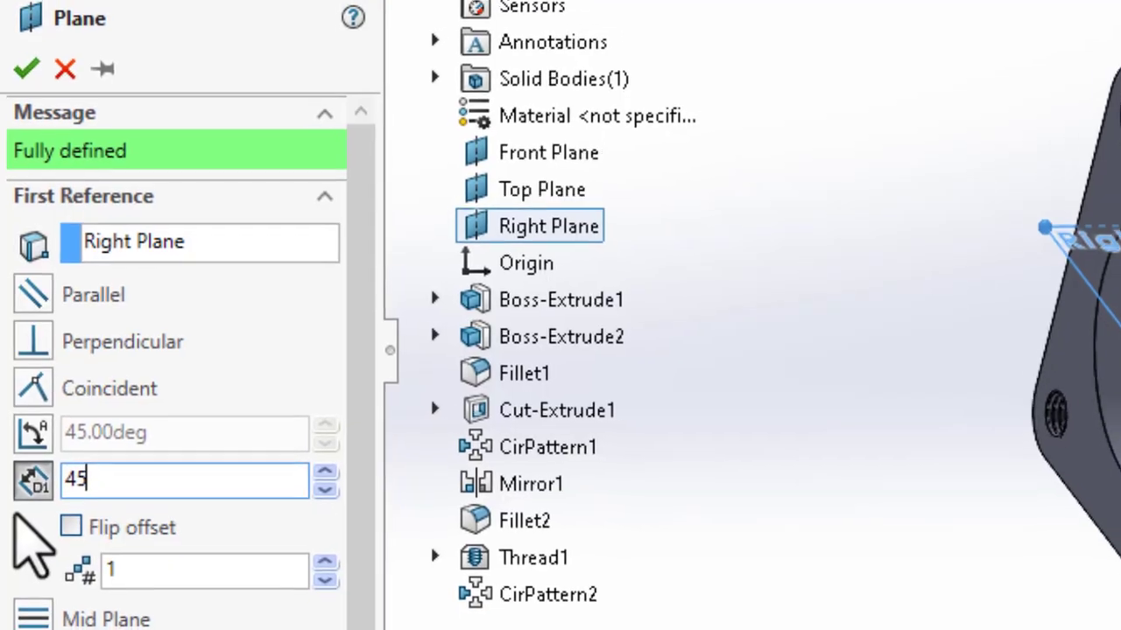
{"action": "key", "text": "Return"}
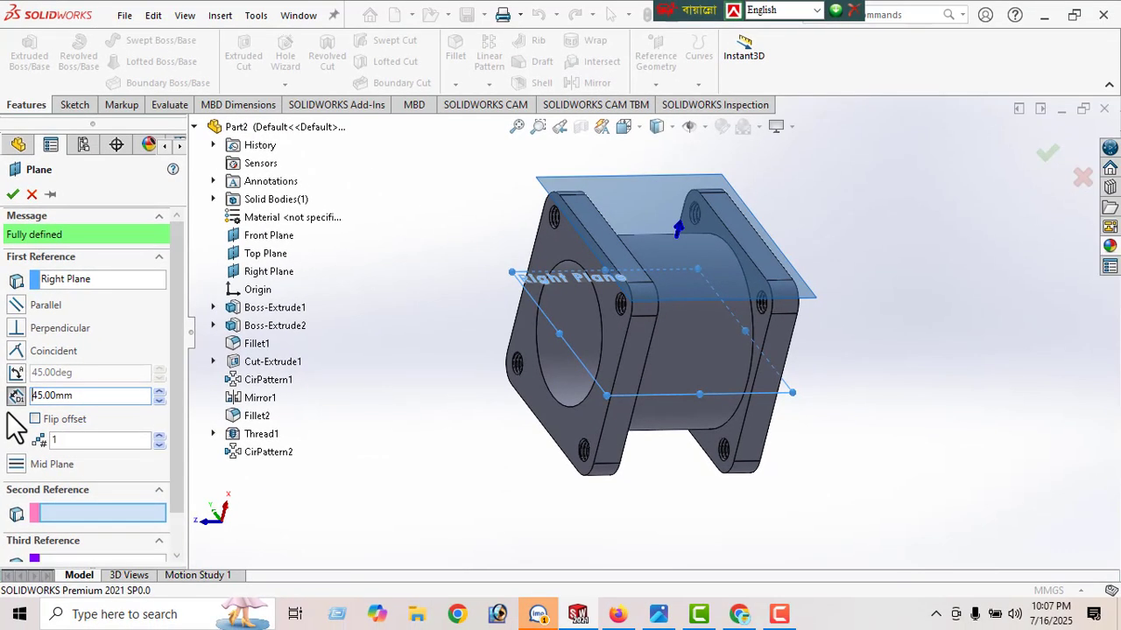
- Add 38 mm to the plane's 45 mm offset for 83 mm in total and complete the plane
{"action": "middle_click_drag", "start_coordinate": [795, 400], "coordinate": [737, 277]}
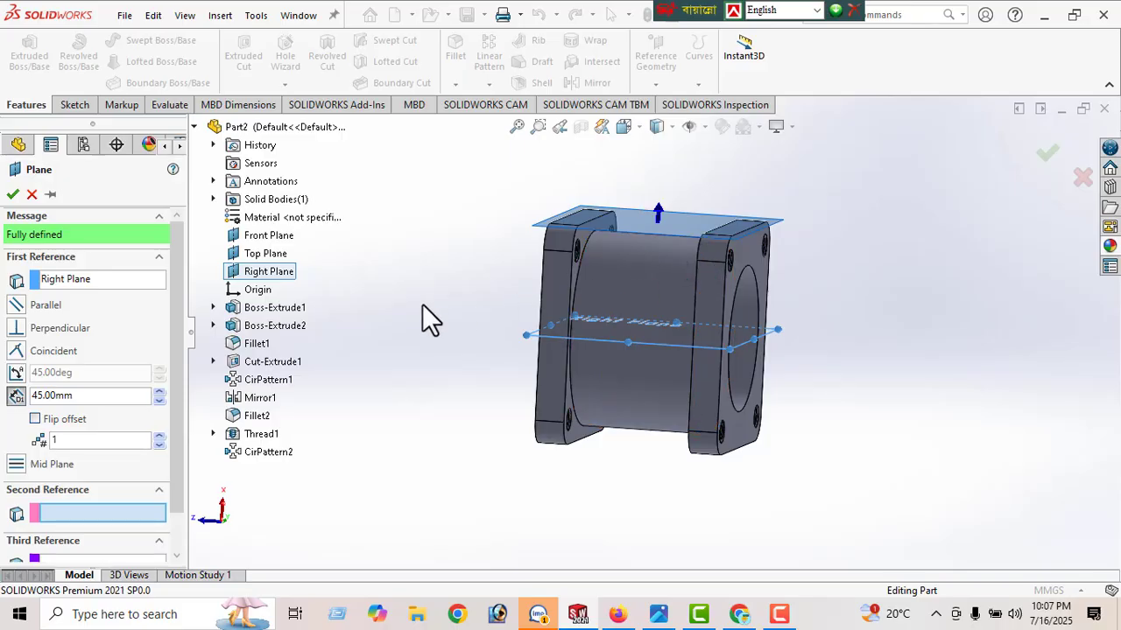
{"action": "left_click", "coordinate": [101, 398]}
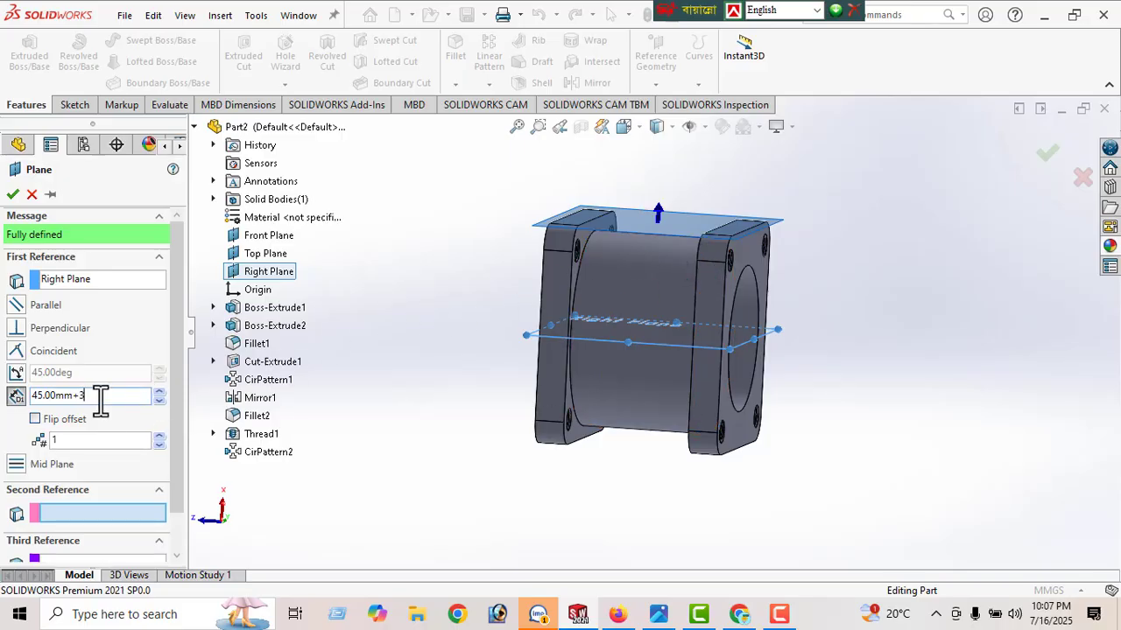
{"action": "type", "text": "+38"}
{"action": "key", "text": "Return"}
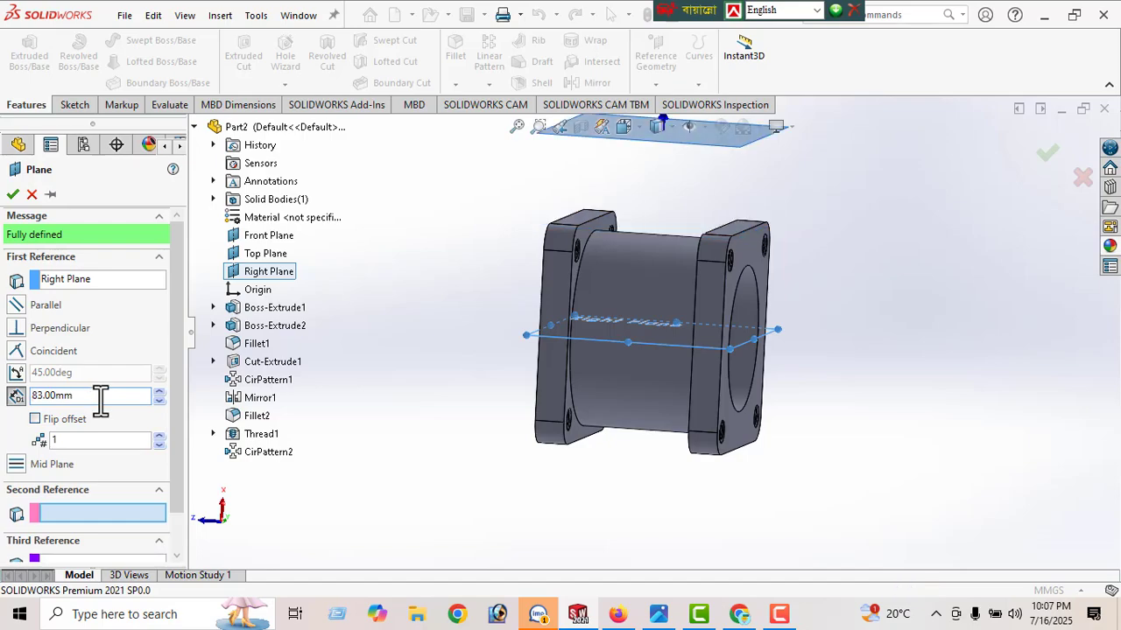
{"action": "scroll", "coordinate": [734, 354], "scroll_direction": "up", "scroll_amount": 1}
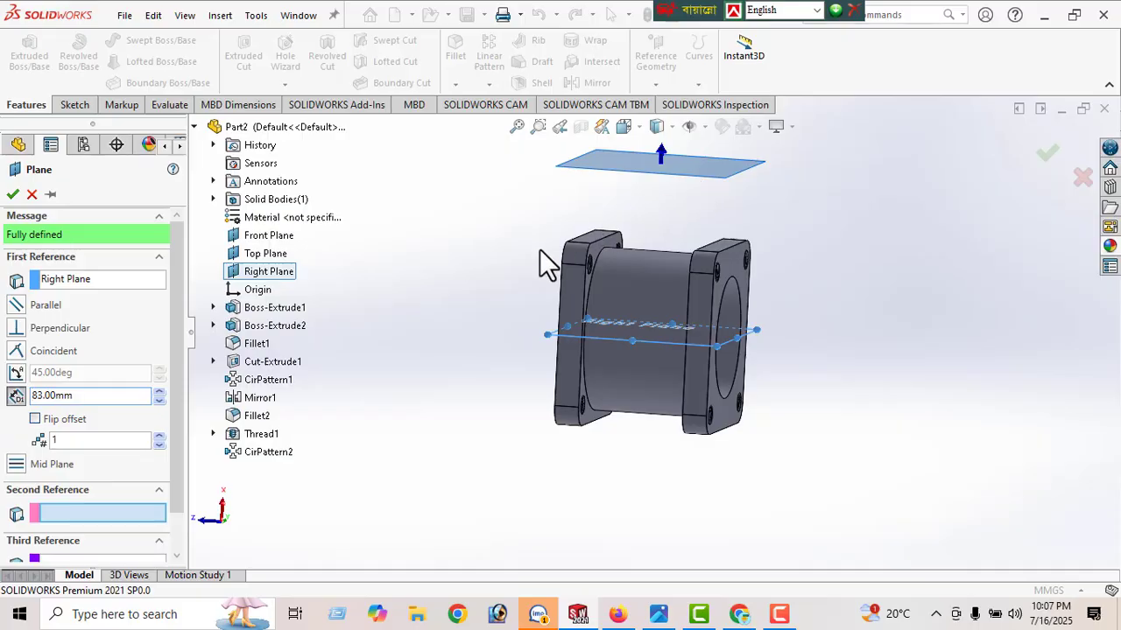
{"action": "left_click", "coordinate": [12, 194]}
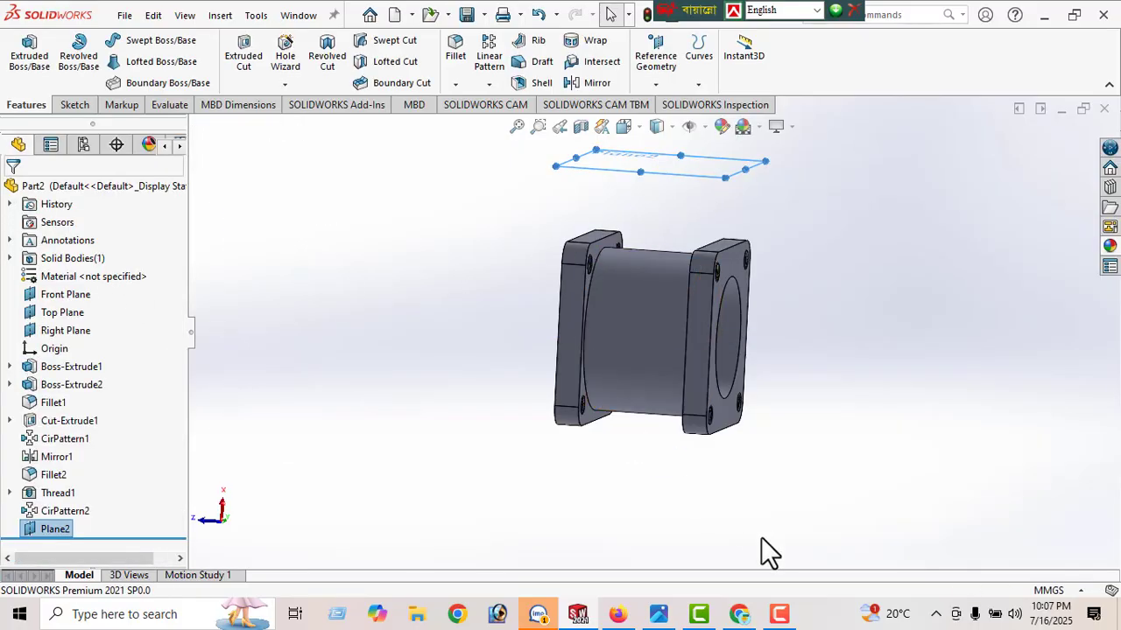
- Consult the reference drawing, then sketch a center rectangle about 65 by 55 mm from the origin on the new offset plane
{"action": "left_click", "coordinate": [660, 615]}
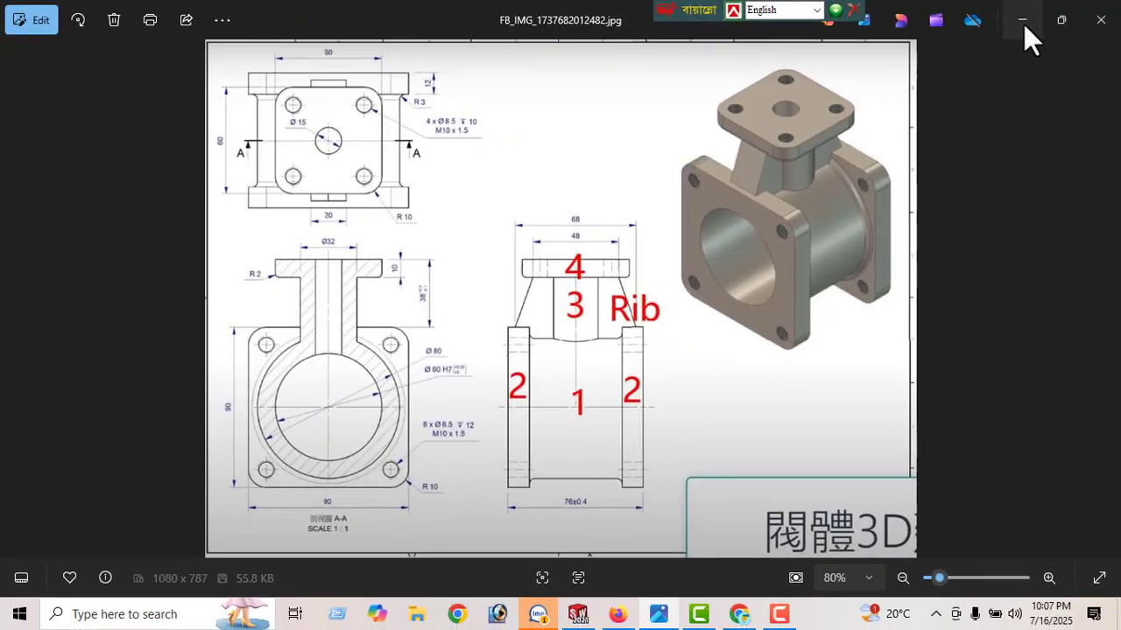
{"action": "left_click", "coordinate": [1022, 20]}
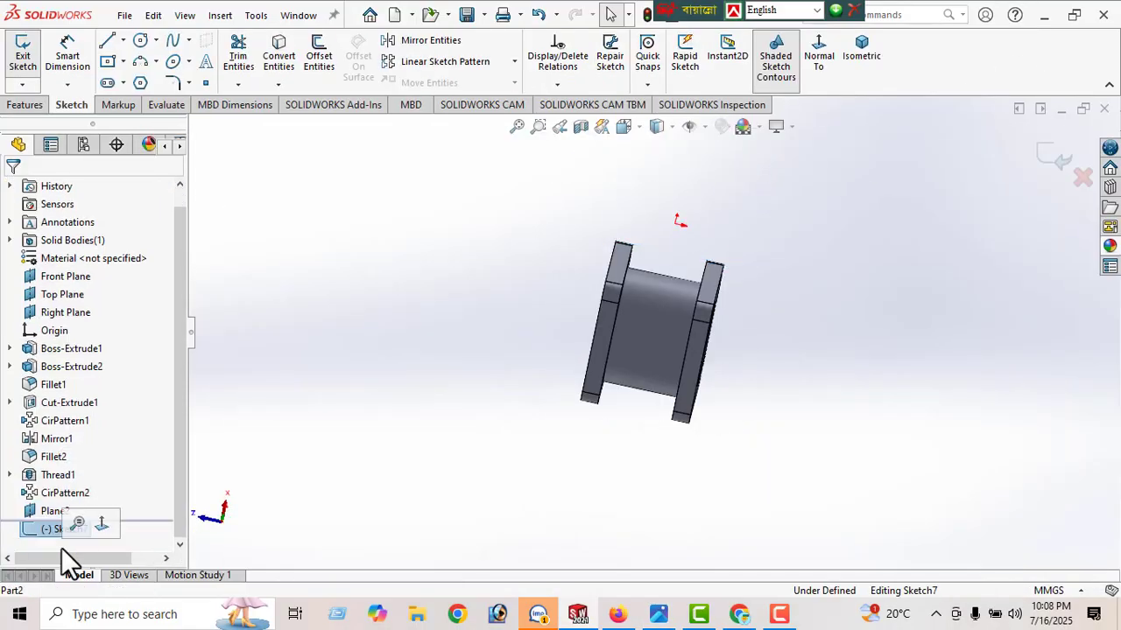
{"action": "left_click", "coordinate": [101, 523]}
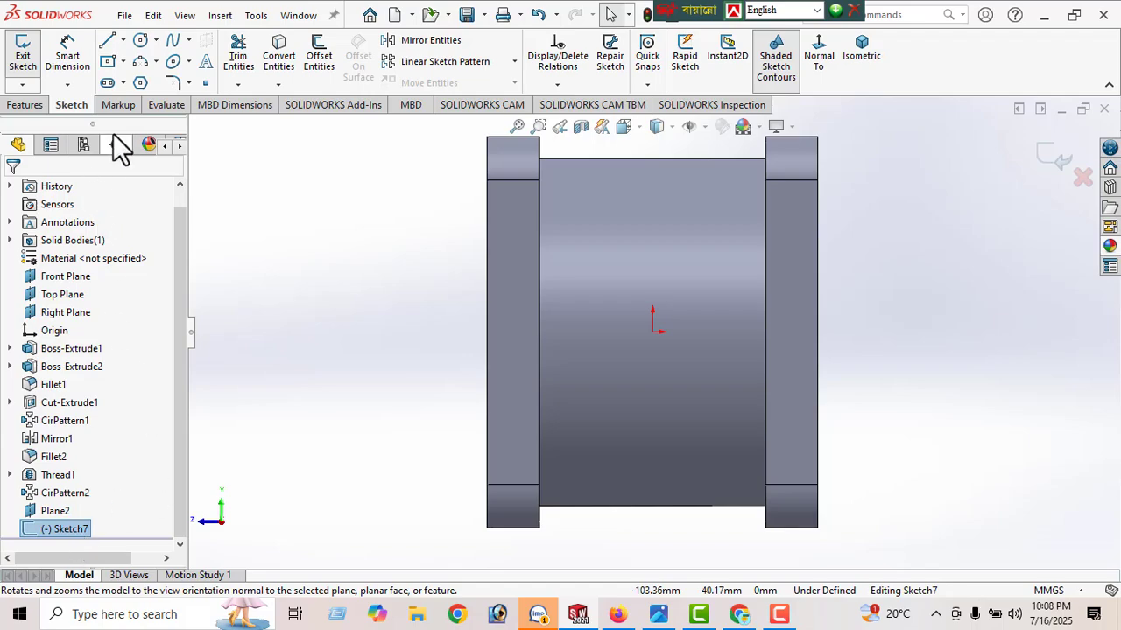
{"action": "left_click", "coordinate": [107, 60]}
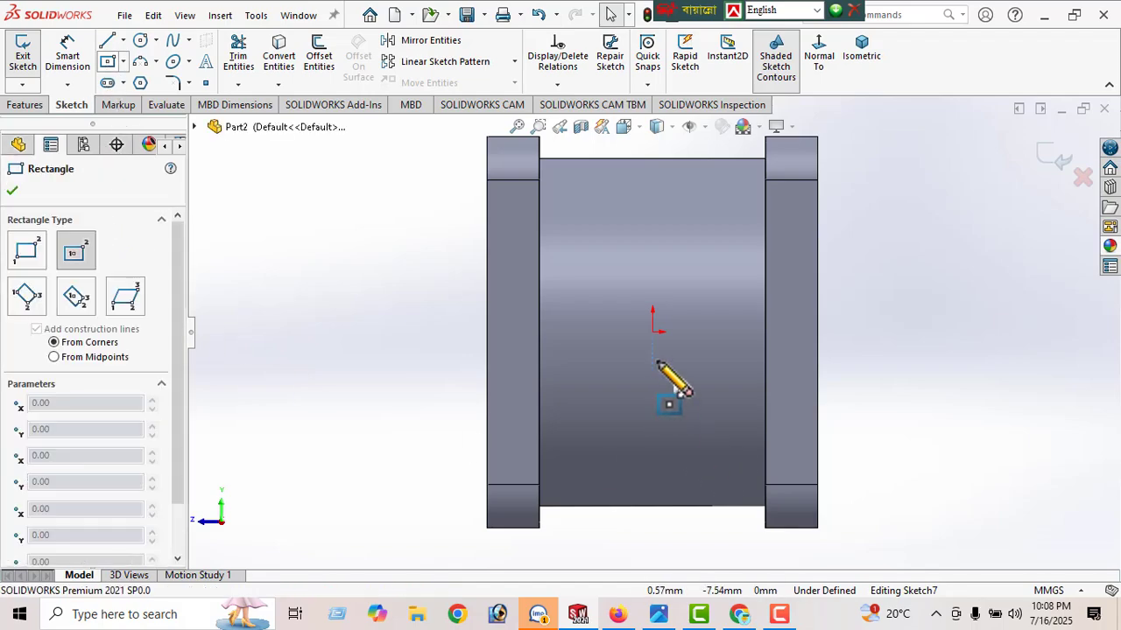
{"action": "left_click", "coordinate": [653, 332]}
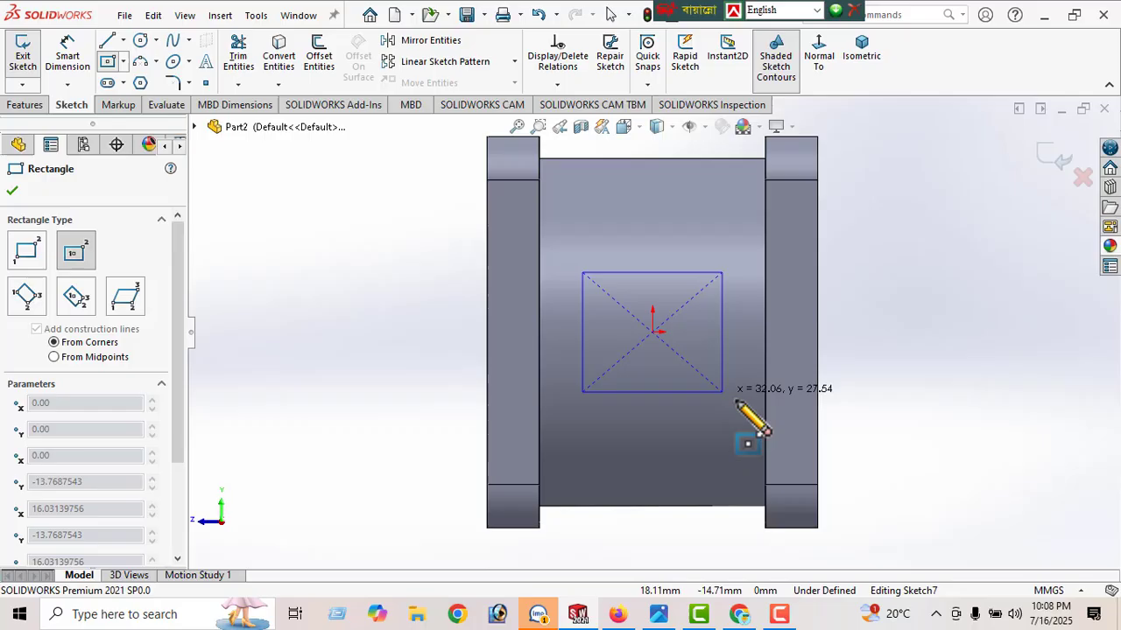
{"action": "left_click", "coordinate": [793, 451]}
{"action": "scroll", "coordinate": [632, 451], "scroll_direction": "up", "scroll_amount": 2}
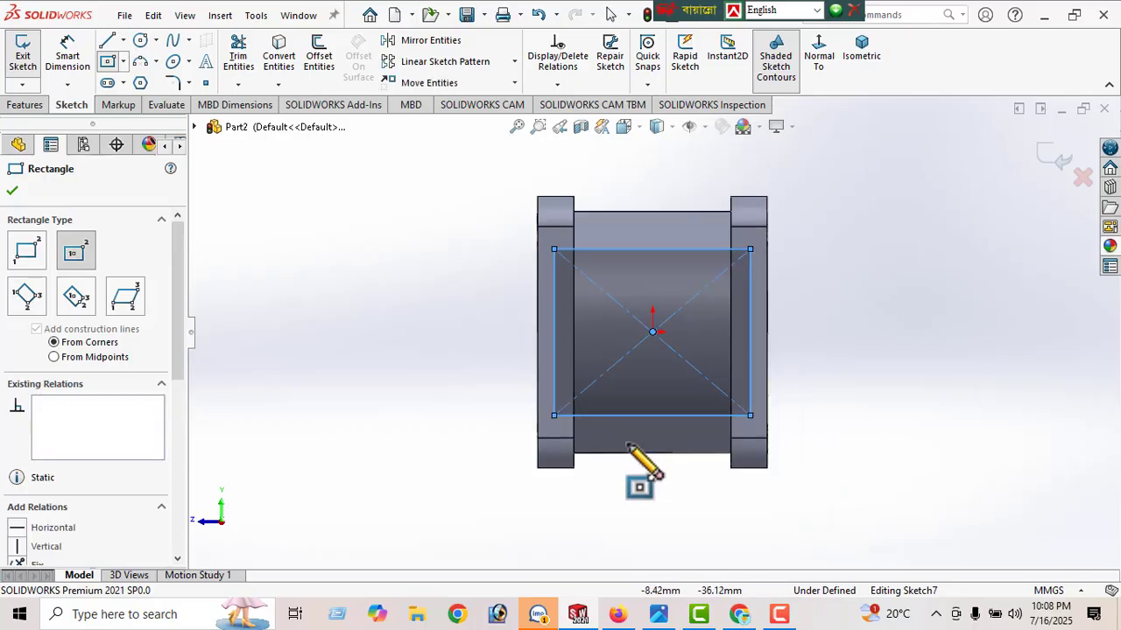
{"action": "mouse_move", "coordinate": [635, 455]}
{"action": "middle_mouse_down"}
{"action": "mouse_move", "coordinate": [625, 321]}
{"action": "mouse_move", "coordinate": [625, 362]}
{"action": "mouse_move", "coordinate": [632, 335]}
{"action": "mouse_move", "coordinate": [656, 365]}
{"action": "mouse_move", "coordinate": [652, 263]}
{"action": "middle_mouse_up"}
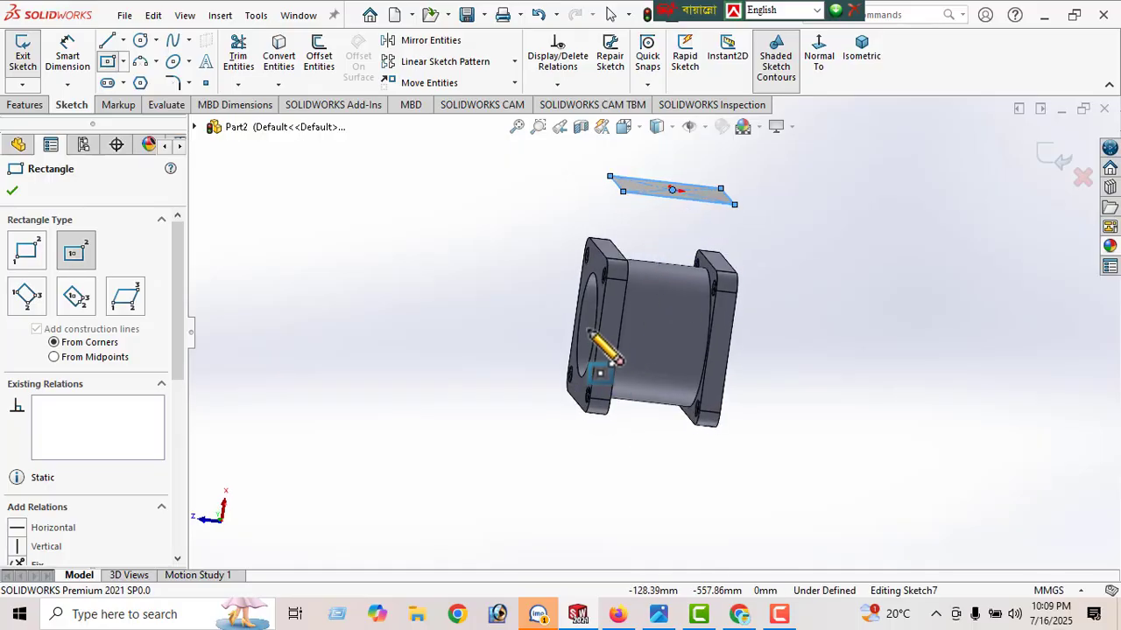
{"action": "mouse_move", "coordinate": [592, 334]}
{"action": "middle_mouse_down"}
{"action": "mouse_move", "coordinate": [645, 233]}
{"action": "mouse_move", "coordinate": [525, 270]}
{"action": "mouse_move", "coordinate": [540, 364]}
{"action": "mouse_move", "coordinate": [530, 359]}
{"action": "middle_mouse_up"}
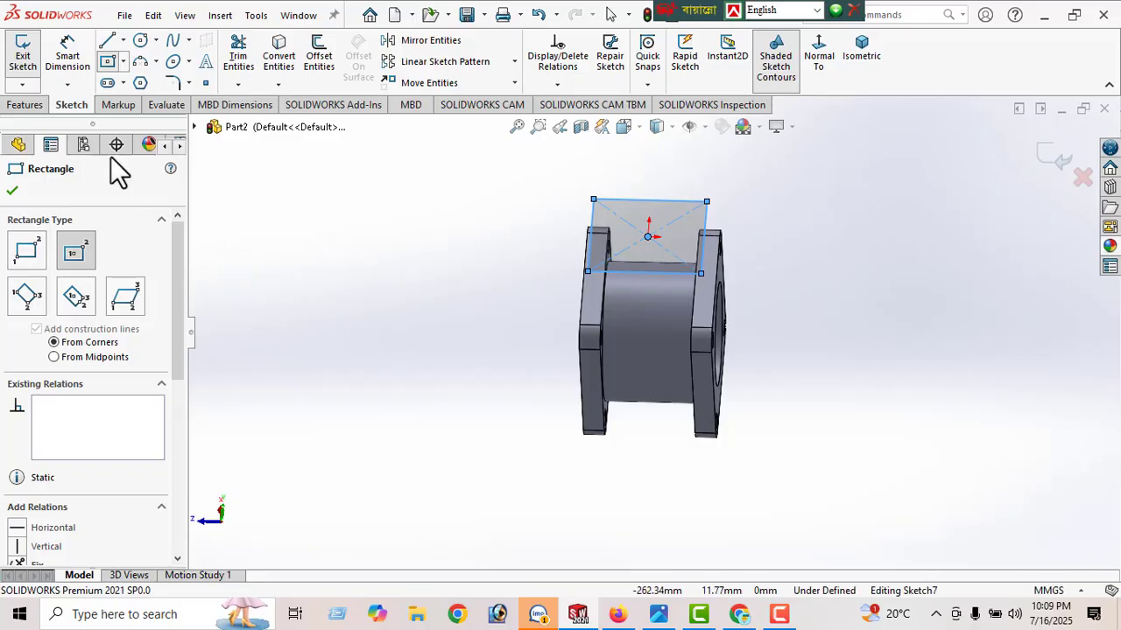
- Dimension the rectangle's size across the tube axis to 50 mm
{"action": "left_click", "coordinate": [68, 55]}
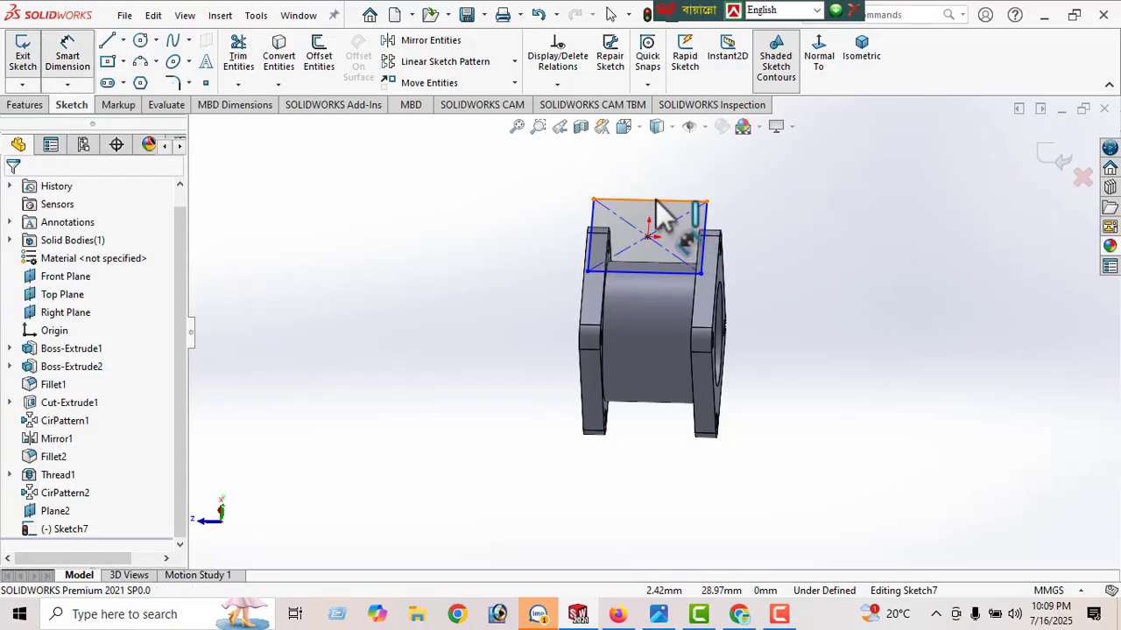
{"action": "left_click", "coordinate": [653, 272]}
{"action": "left_click", "coordinate": [648, 274]}
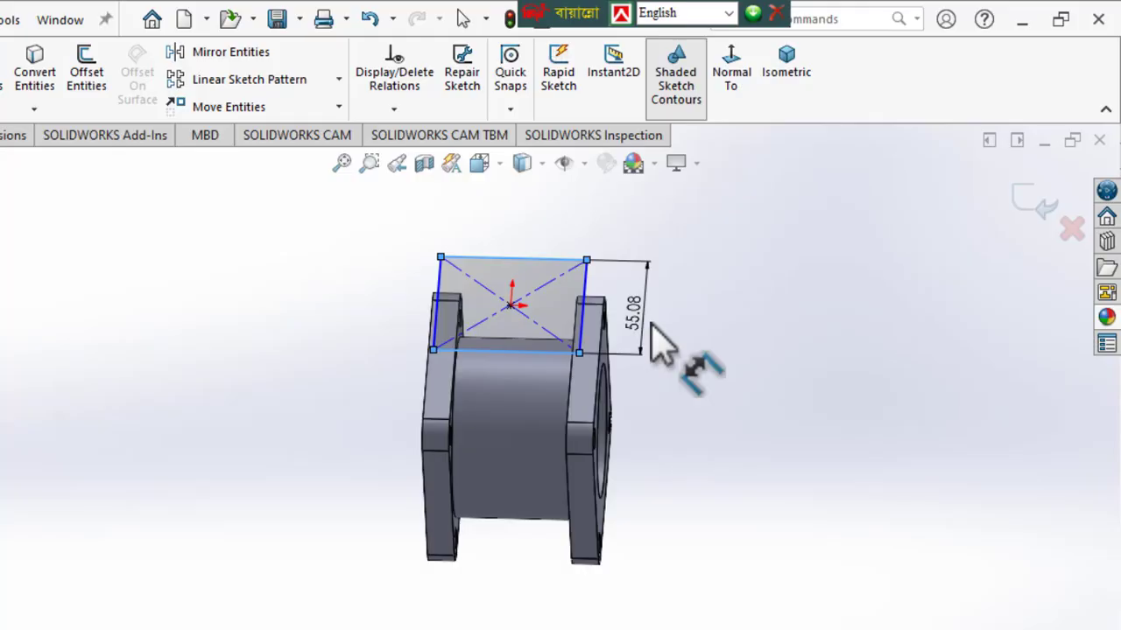
{"action": "left_click", "coordinate": [760, 265]}
{"action": "type", "text": "50"}
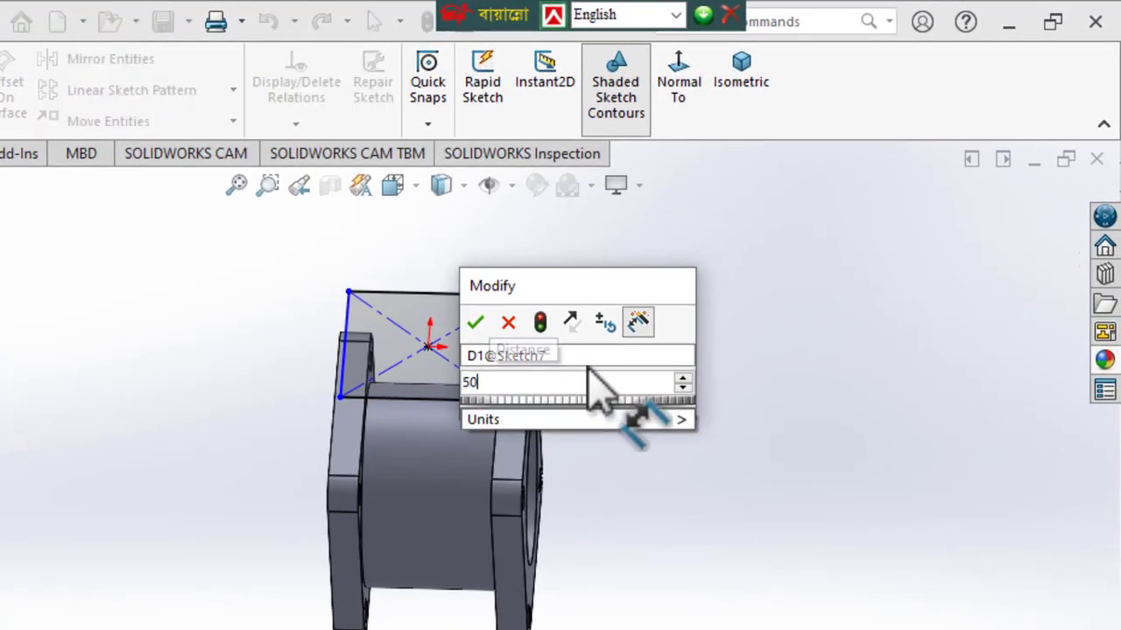
{"action": "key", "text": "Return"}
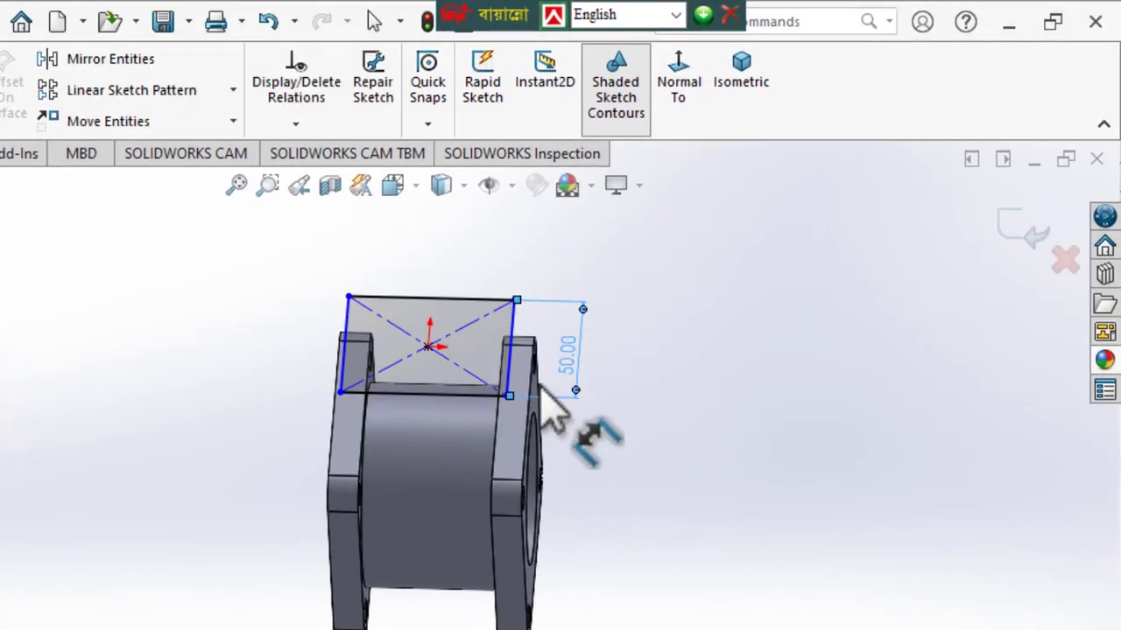
- Dimension the rectangle's length along the tube axis to 50 mm and finish dimensioning
{"action": "left_click", "coordinate": [665, 98]}
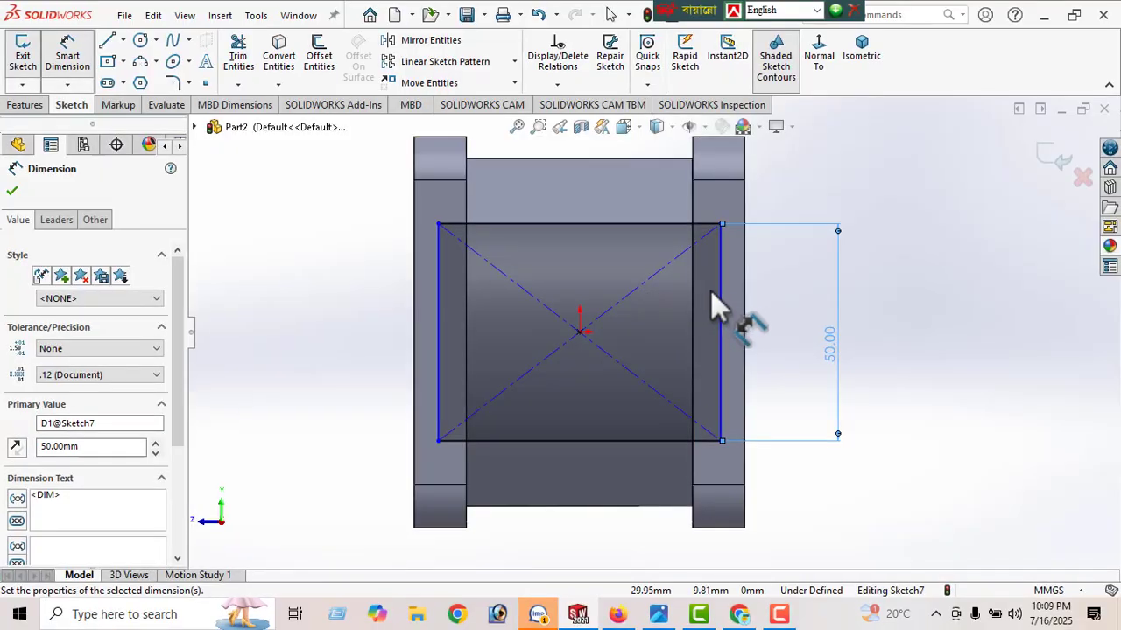
{"action": "left_click", "coordinate": [617, 364]}
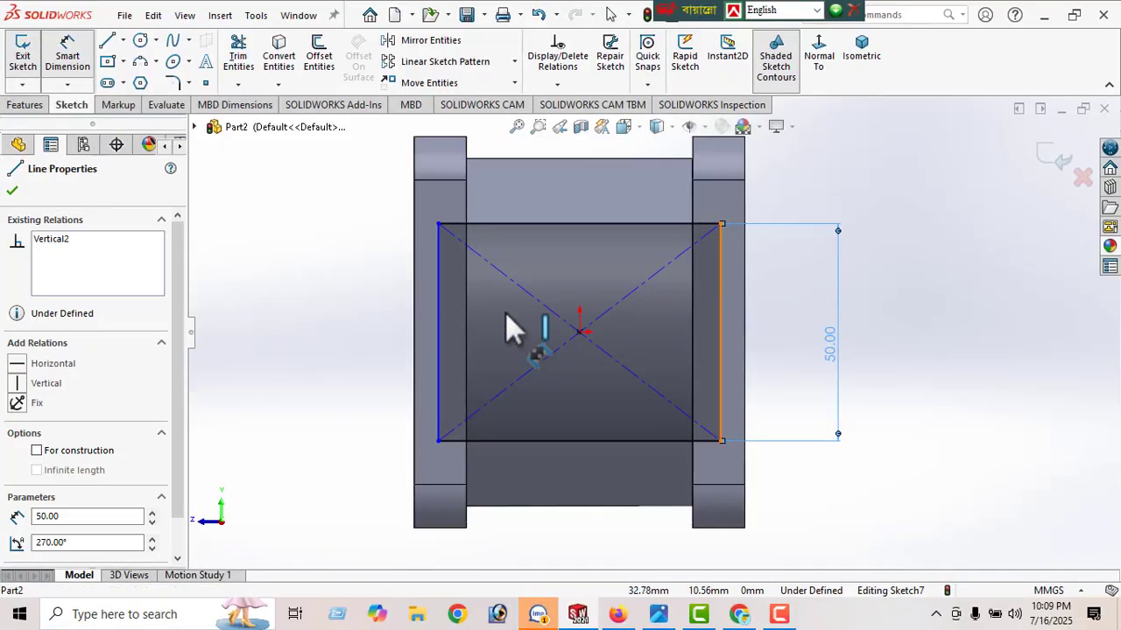
{"action": "left_click", "coordinate": [436, 301]}
{"action": "left_click", "coordinate": [555, 189]}
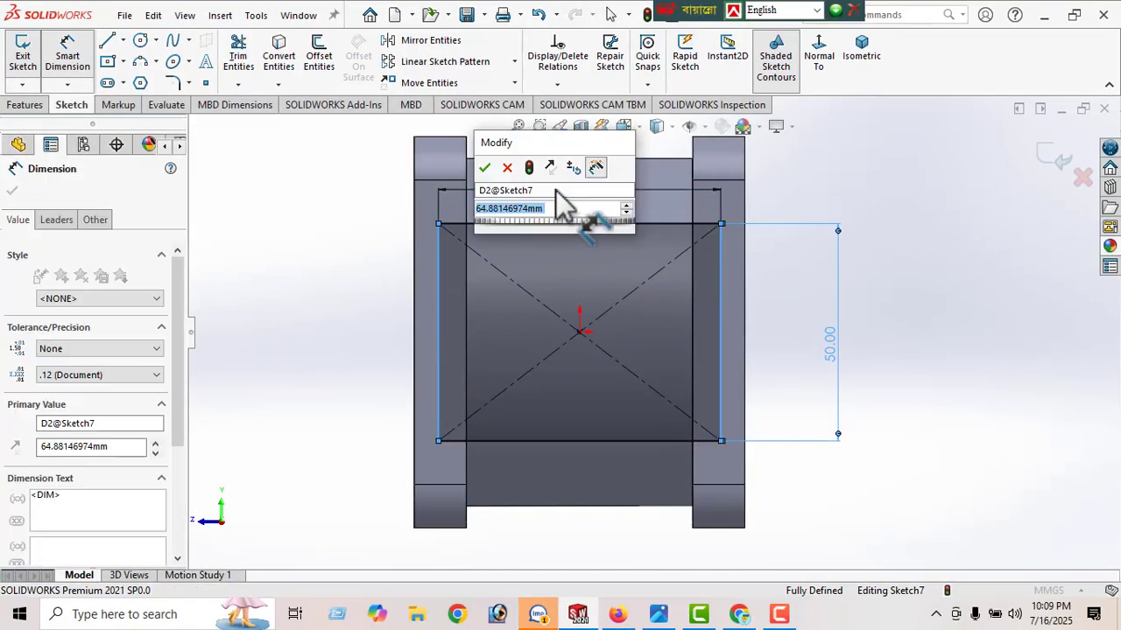
{"action": "type", "text": "50"}
{"action": "key", "text": "Return"}
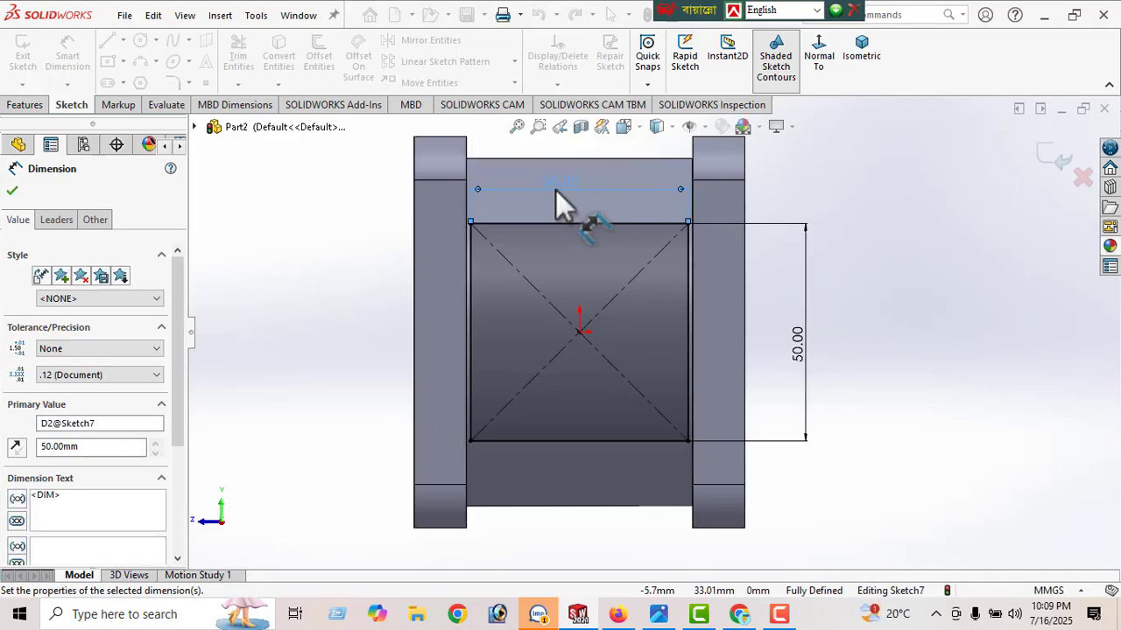
{"action": "left_click", "coordinate": [12, 191]}
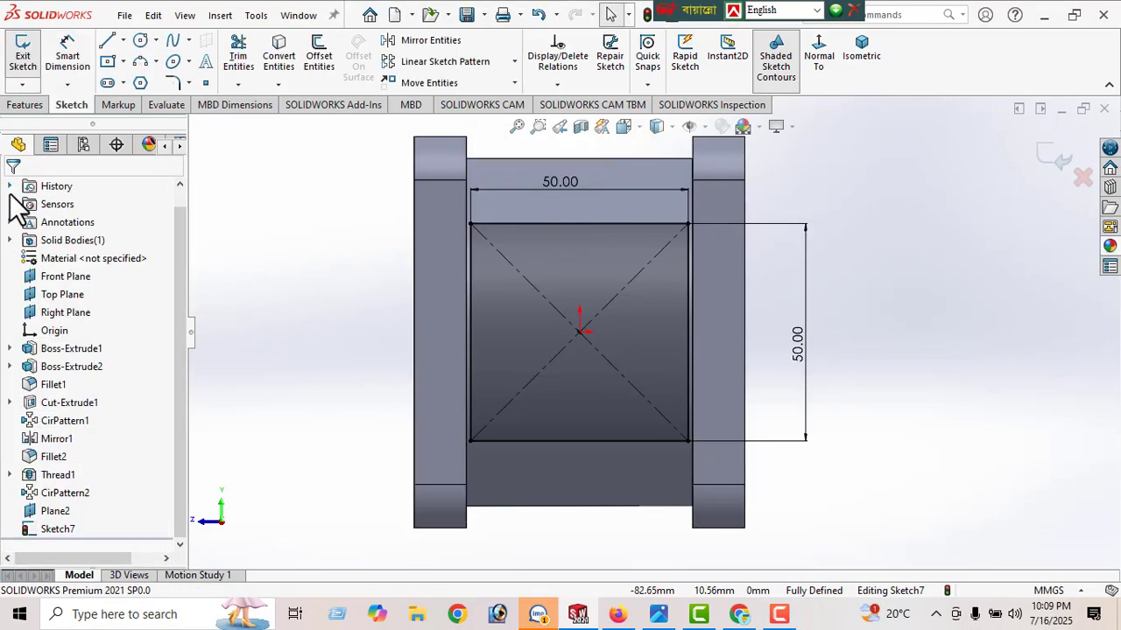
- Round all four corners of the square sketch with 10 mm sketch fillets
{"action": "left_click", "coordinate": [173, 82]}
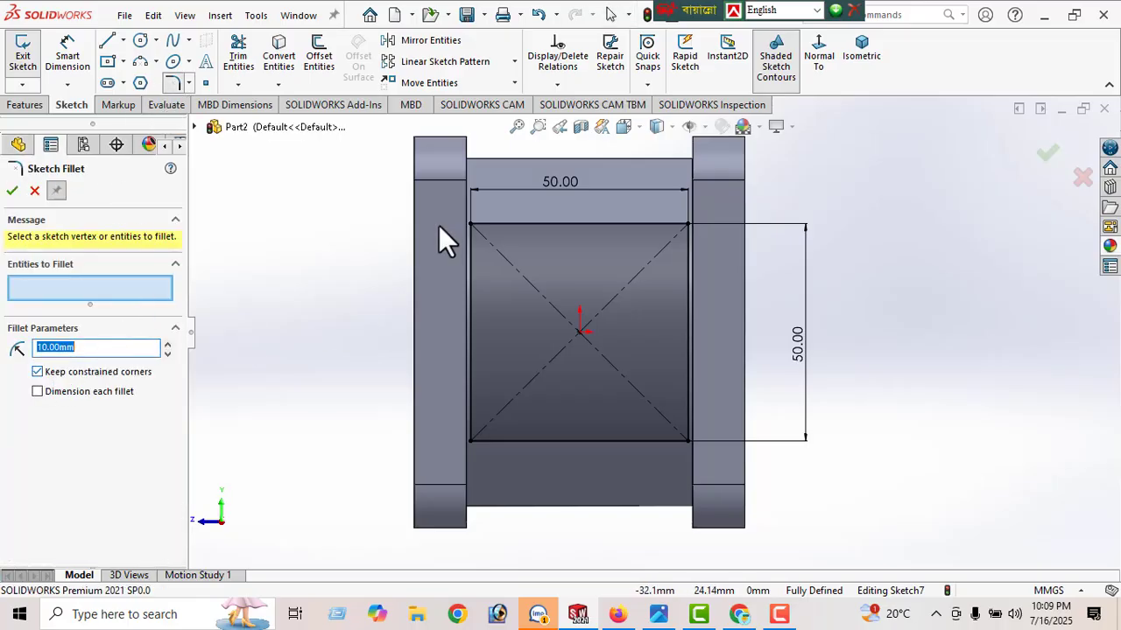
{"action": "mouse_move", "coordinate": [430, 189]}
{"action": "left_mouse_down"}
{"action": "mouse_move", "coordinate": [736, 395]}
{"action": "mouse_move", "coordinate": [758, 513]}
{"action": "left_mouse_up"}
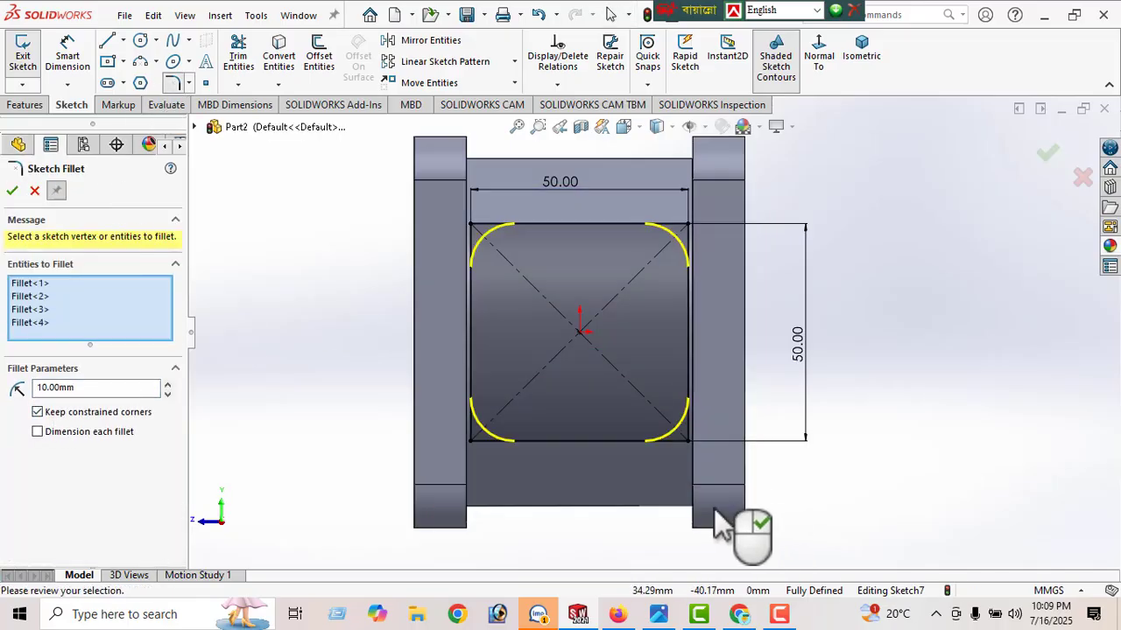
{"action": "left_click", "coordinate": [13, 191]}
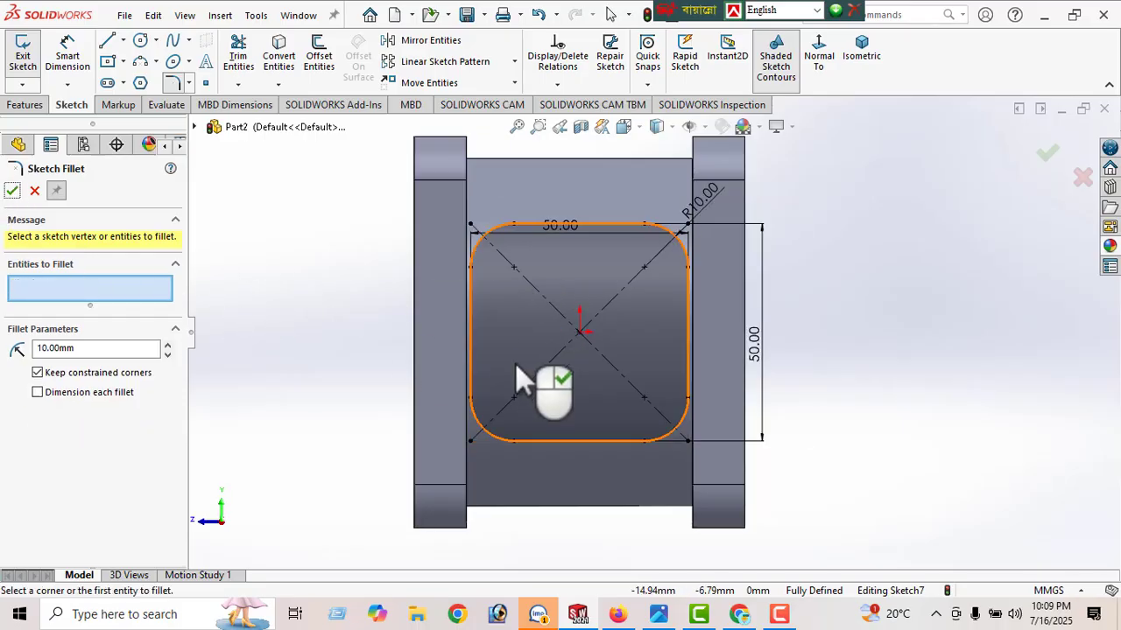
{"action": "left_click", "coordinate": [12, 191]}
- Extrude the rounded square sketch 10 mm toward the tube as the upper flange
{"action": "mouse_move", "coordinate": [347, 375]}
{"action": "middle_mouse_down"}
{"action": "mouse_move", "coordinate": [443, 354]}
{"action": "mouse_move", "coordinate": [438, 295]}
{"action": "mouse_move", "coordinate": [426, 393]}
{"action": "mouse_move", "coordinate": [509, 361]}
{"action": "mouse_move", "coordinate": [576, 290]}
{"action": "mouse_move", "coordinate": [561, 306]}
{"action": "middle_mouse_up"}
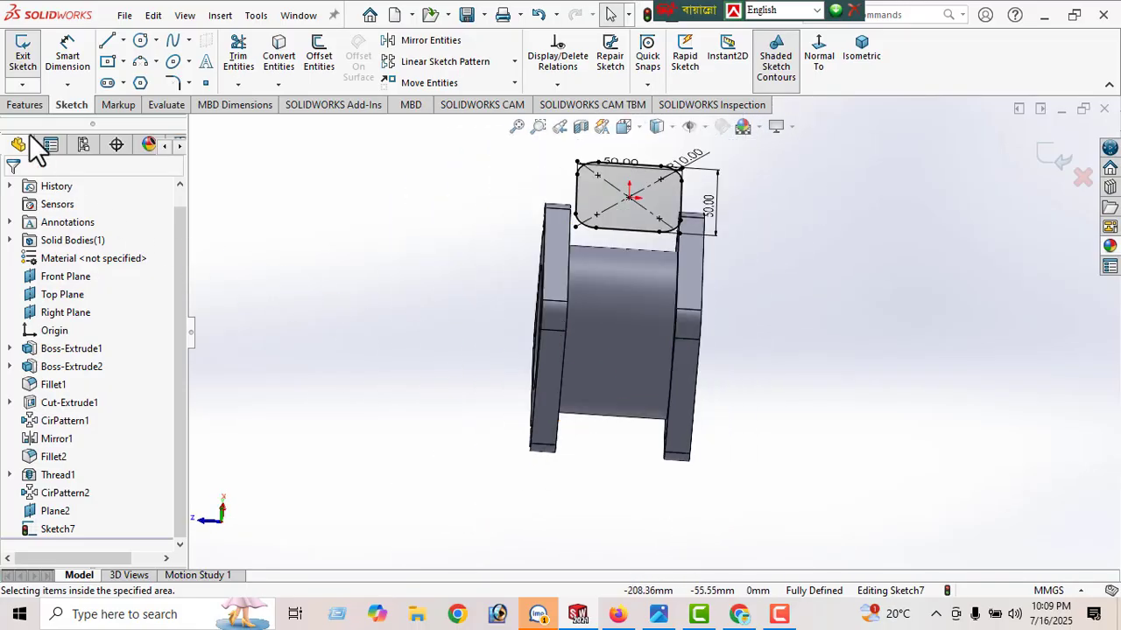
{"action": "left_click", "coordinate": [25, 105]}
{"action": "left_click", "coordinate": [27, 57]}
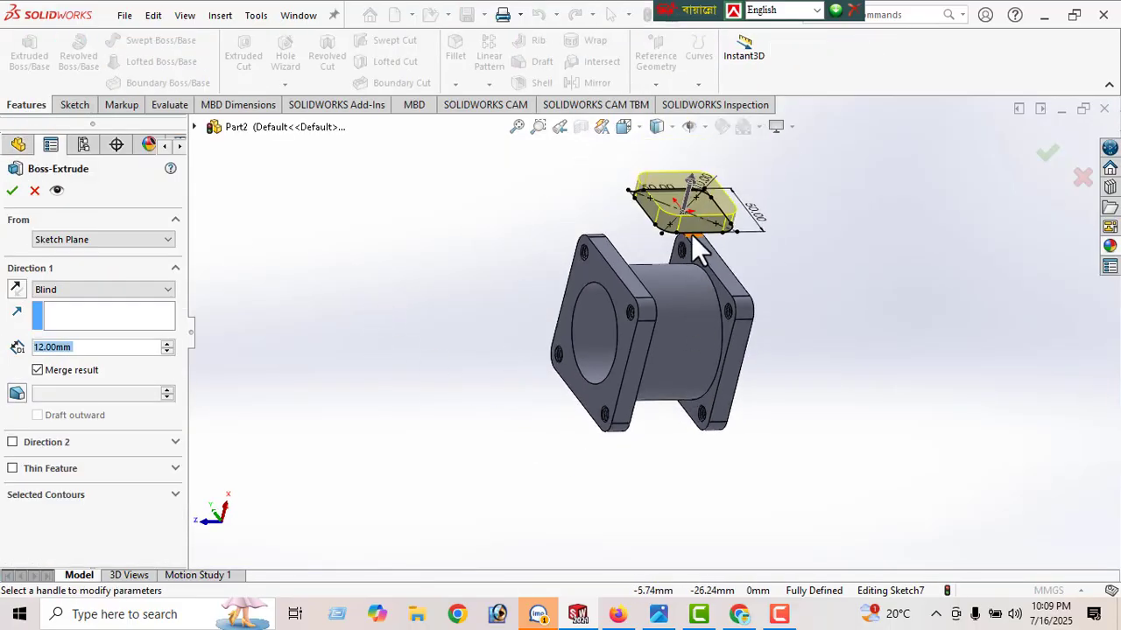
{"action": "left_click", "coordinate": [15, 295]}
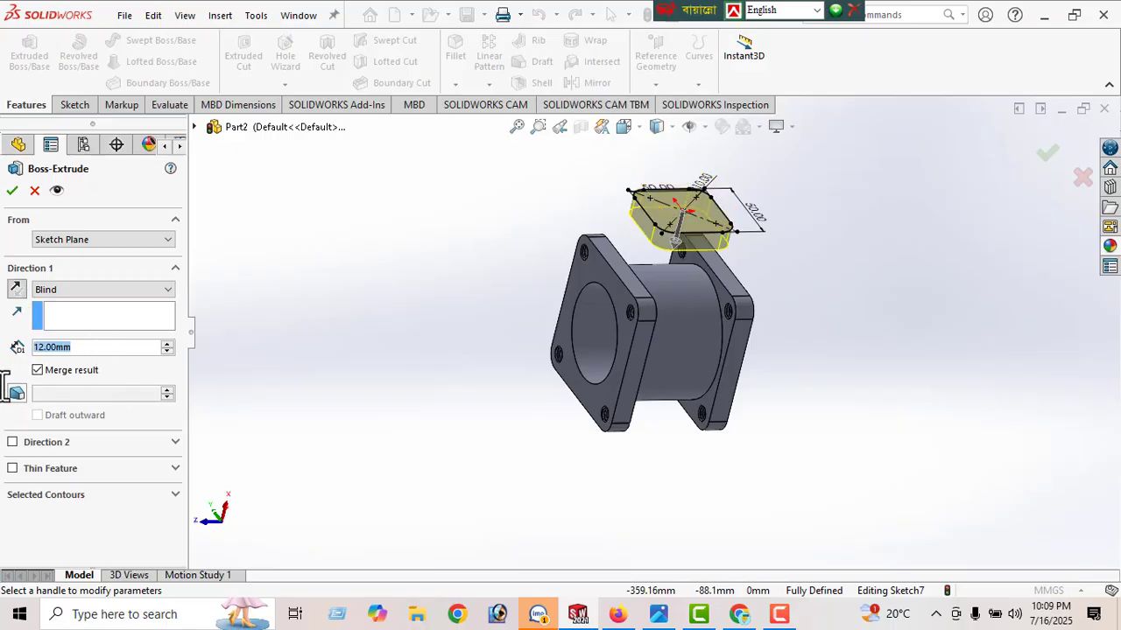
{"action": "left_click_drag", "start_coordinate": [83, 347], "coordinate": [4, 386]}
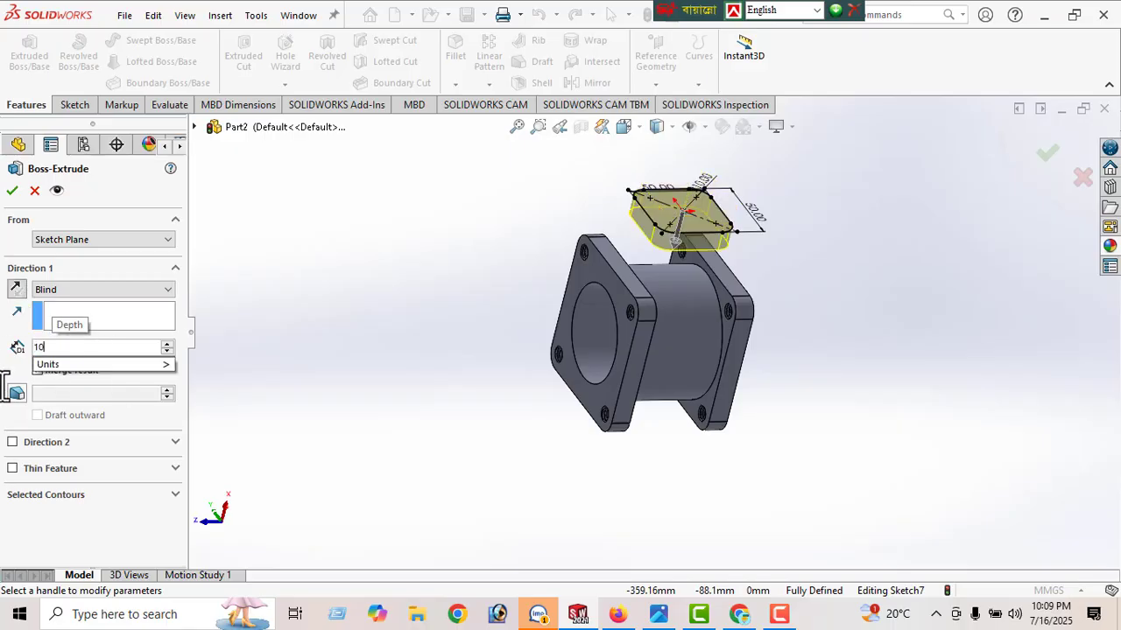
{"action": "type", "text": "10"}
{"action": "key", "text": "Return"}
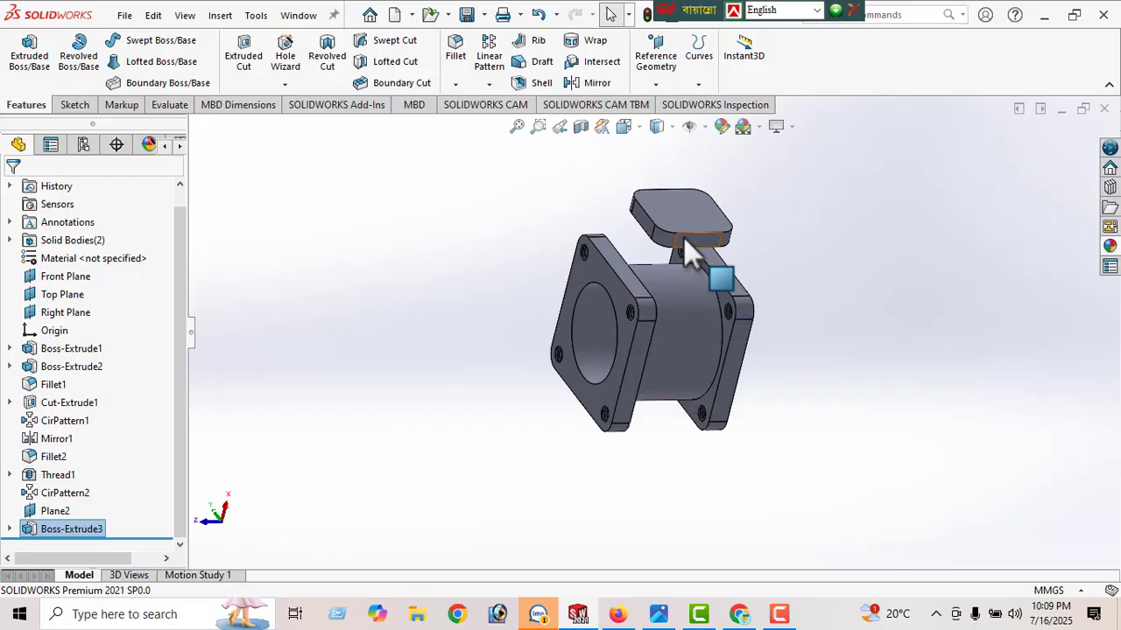
- Sketch a circle about 12 mm in diameter on the upper flange's outer face, centred on one rounded corner's centre point
{"action": "left_click", "coordinate": [687, 223]}
{"action": "left_click", "coordinate": [816, 175]}
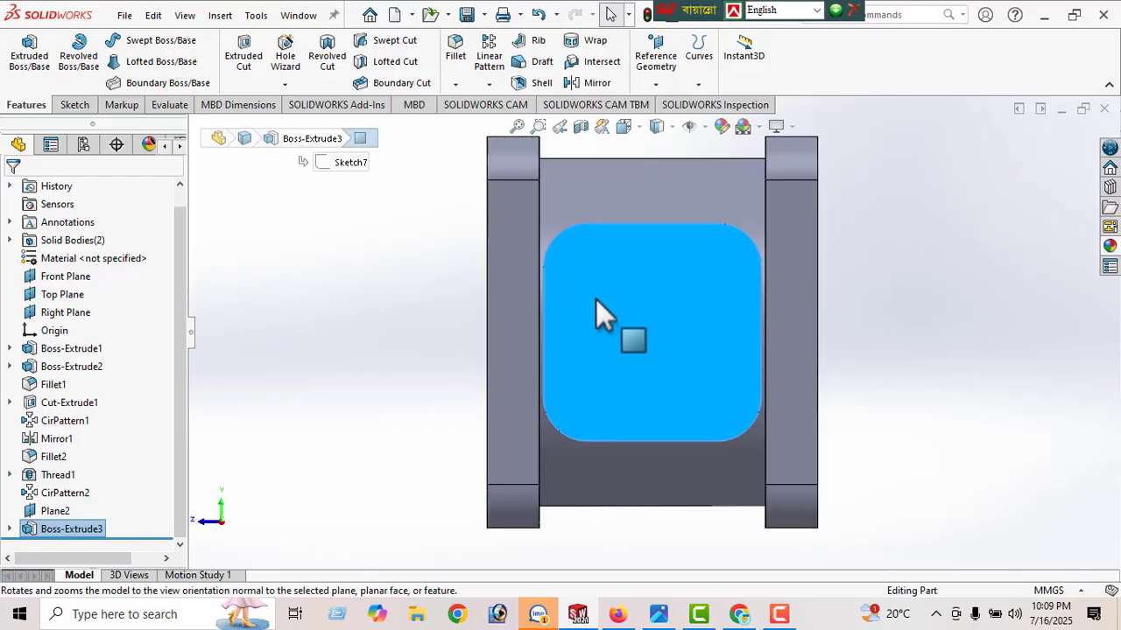
{"action": "left_click", "coordinate": [75, 107]}
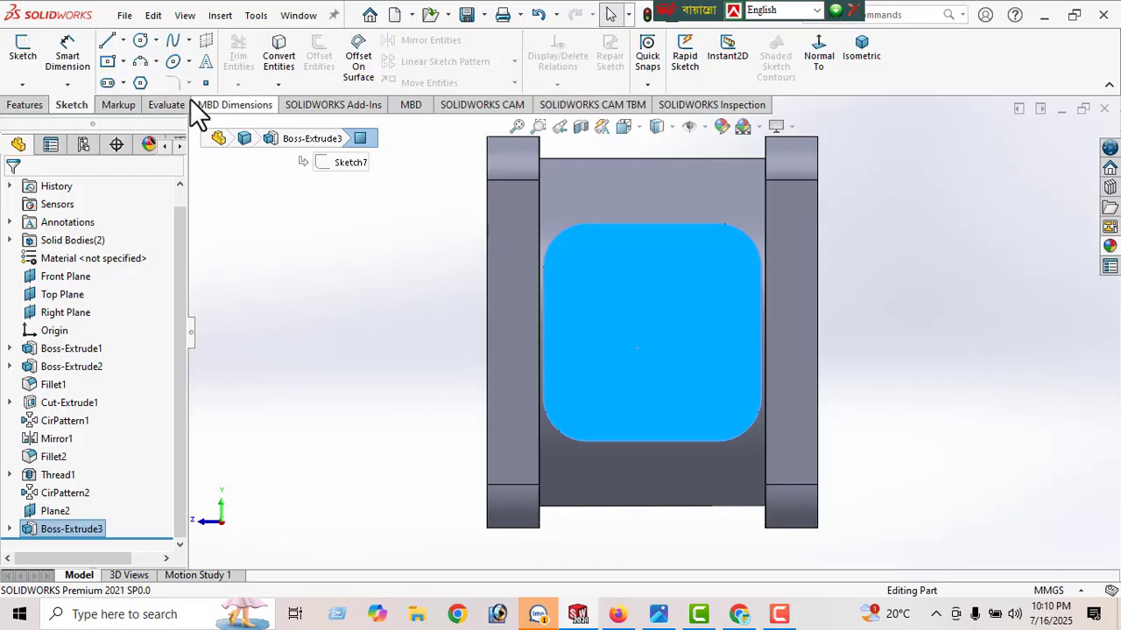
{"action": "left_click", "coordinate": [140, 41]}
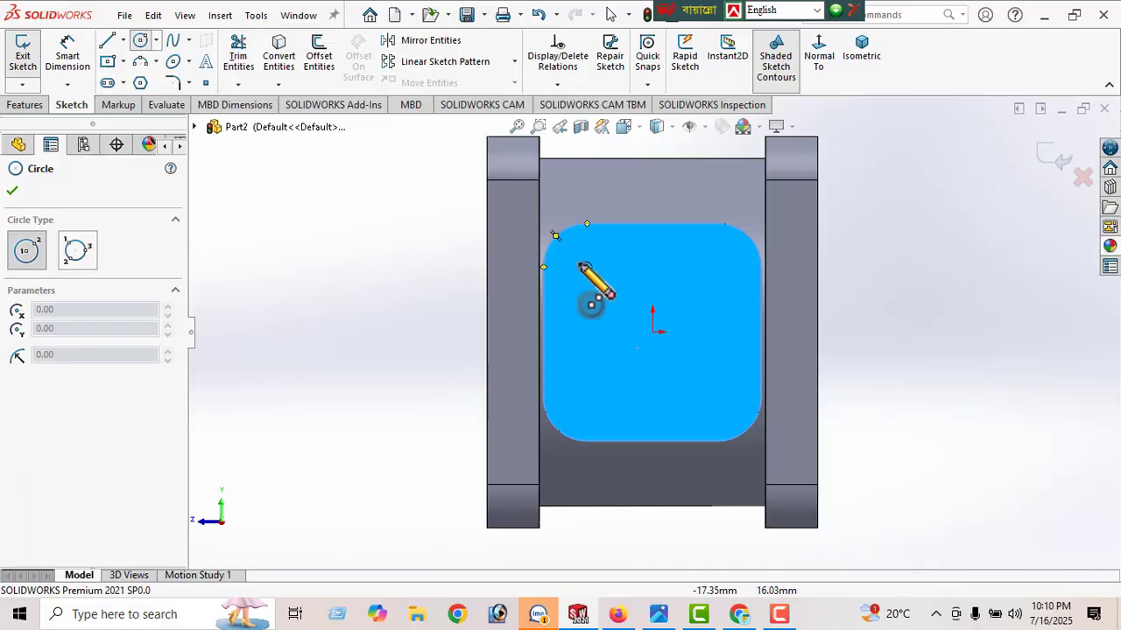
{"action": "left_click", "coordinate": [587, 267]}
{"action": "left_click", "coordinate": [606, 287]}
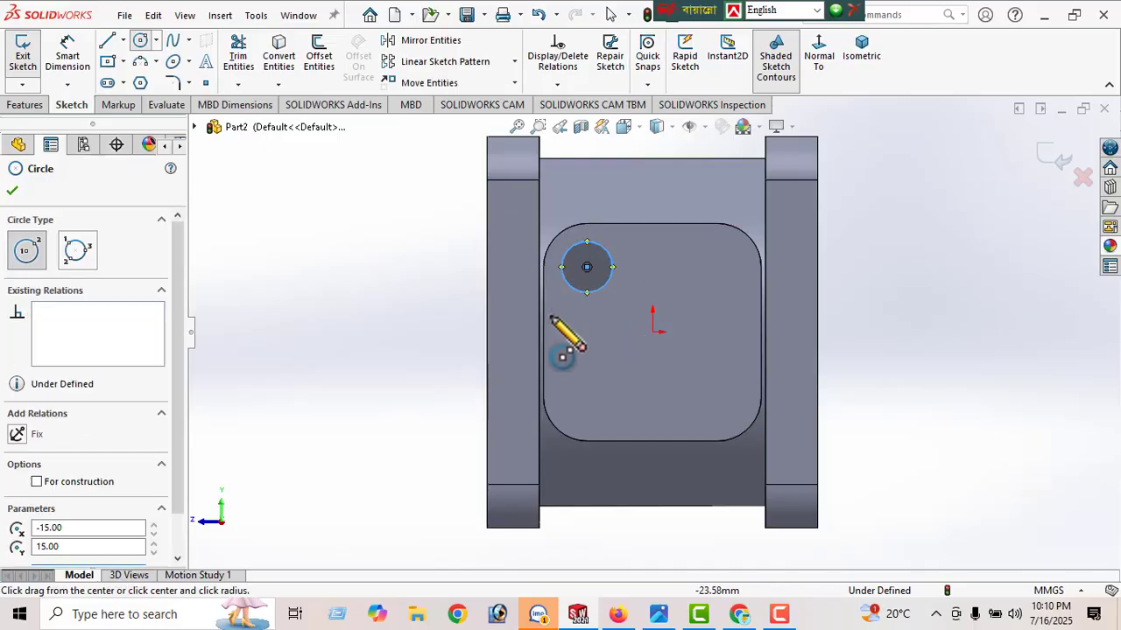
- Dimension the corner circle's diameter to 8.5 mm and finish dimensioning
{"action": "left_click", "coordinate": [68, 55]}
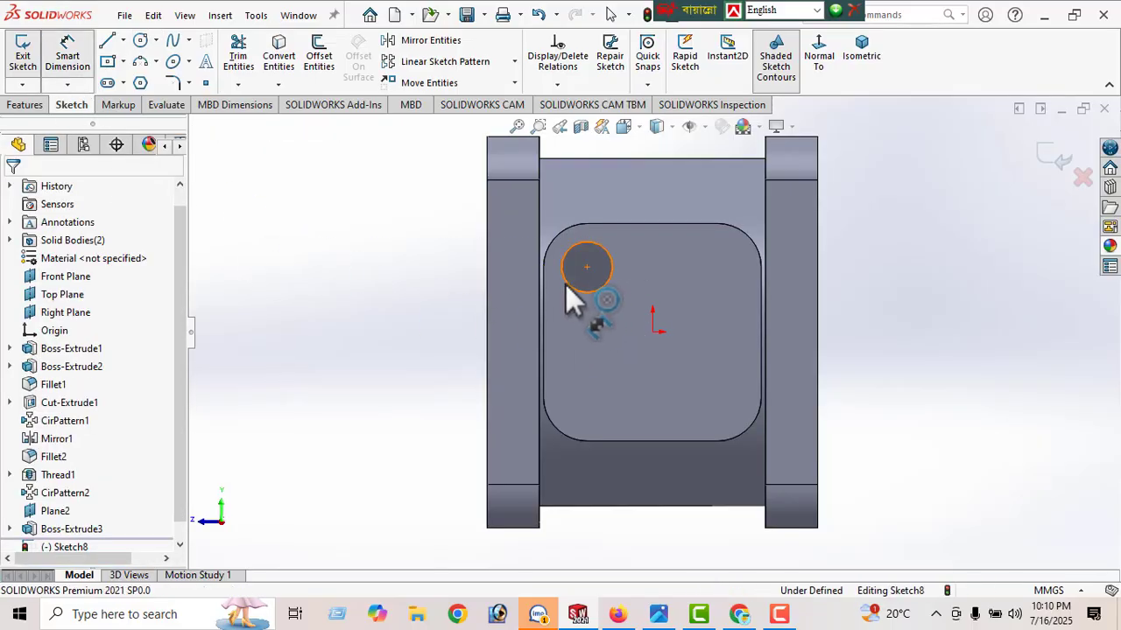
{"action": "left_click", "coordinate": [568, 286]}
{"action": "left_click", "coordinate": [448, 286]}
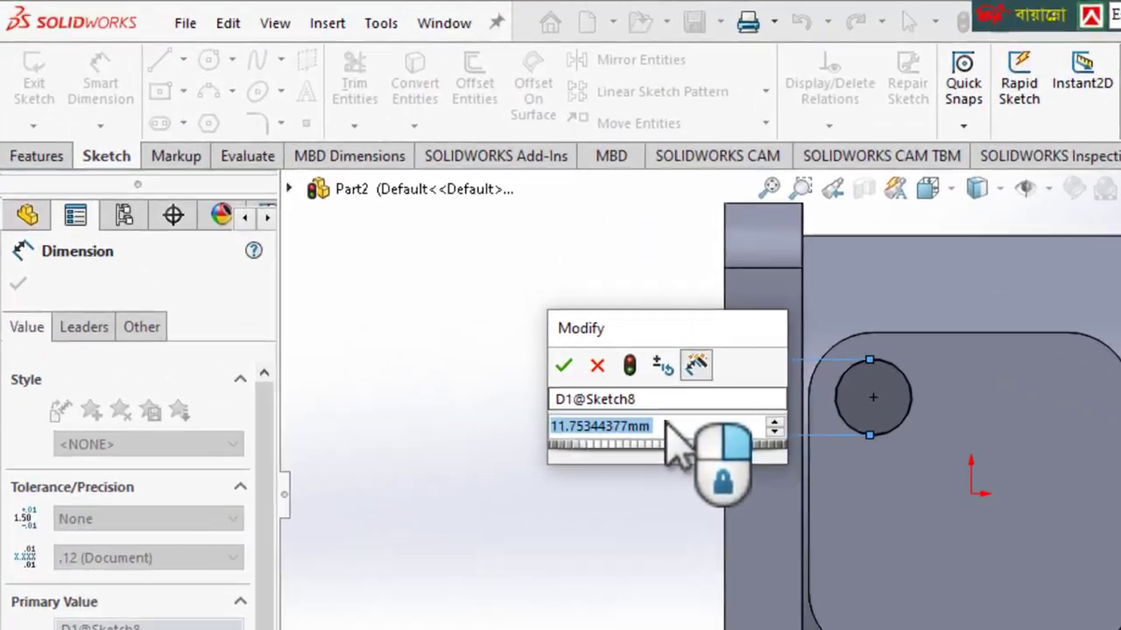
{"action": "key", "text": "BackSpace"}
{"action": "type", "text": "8.5"}
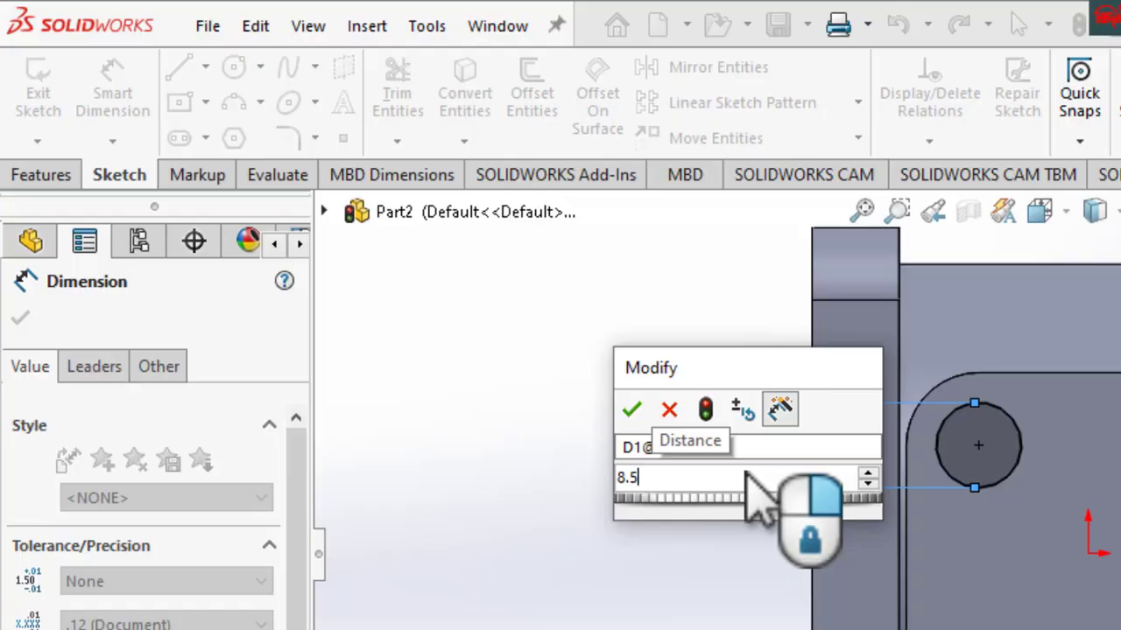
{"action": "key", "text": "Return"}
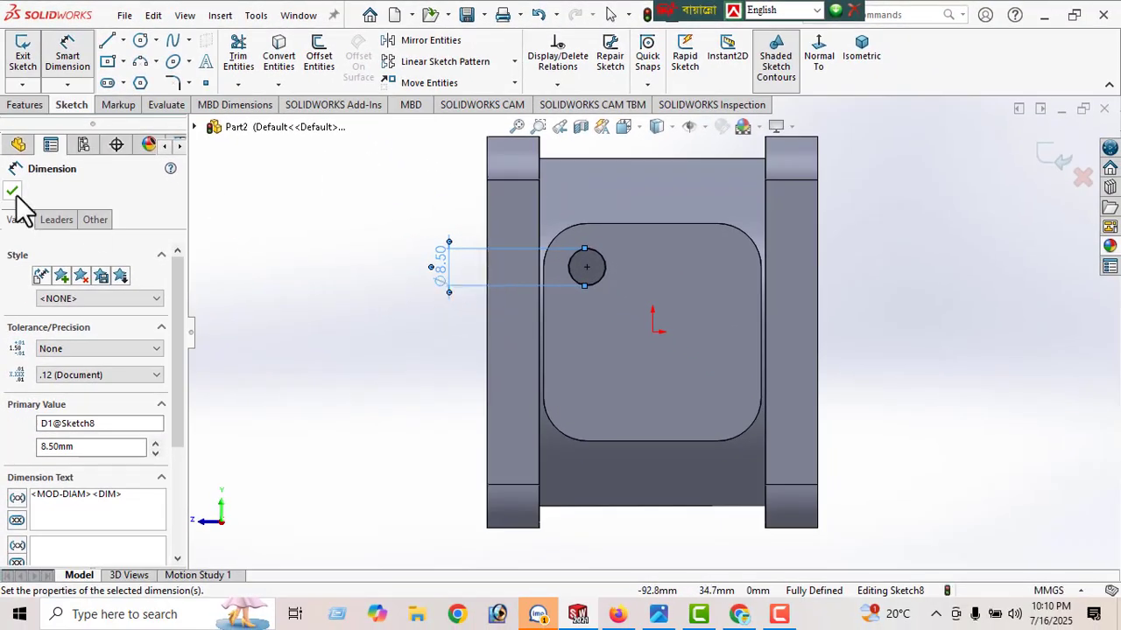
{"action": "left_click", "coordinate": [12, 192]}
- Cut the corner circle through the upper flange with a blind Extruded Cut 22 mm deep
{"action": "mouse_move", "coordinate": [771, 376]}
{"action": "middle_mouse_down"}
{"action": "mouse_move", "coordinate": [775, 362]}
{"action": "mouse_move", "coordinate": [783, 388]}
{"action": "mouse_move", "coordinate": [760, 389]}
{"action": "mouse_move", "coordinate": [777, 371]}
{"action": "middle_mouse_up"}
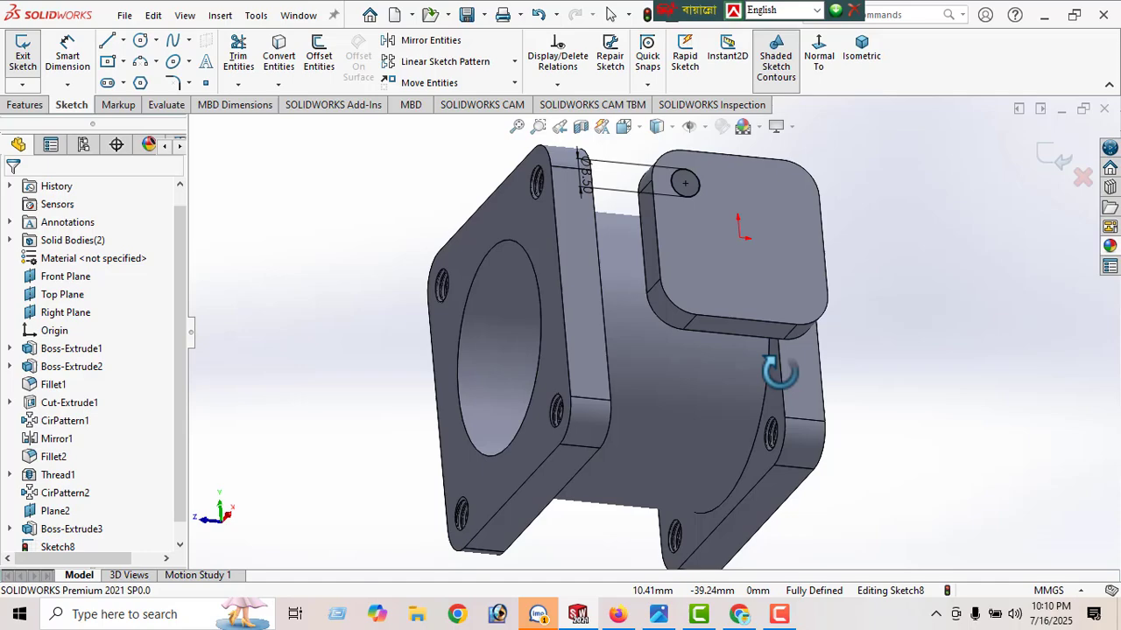
{"action": "left_click", "coordinate": [26, 105]}
{"action": "left_click", "coordinate": [243, 63]}
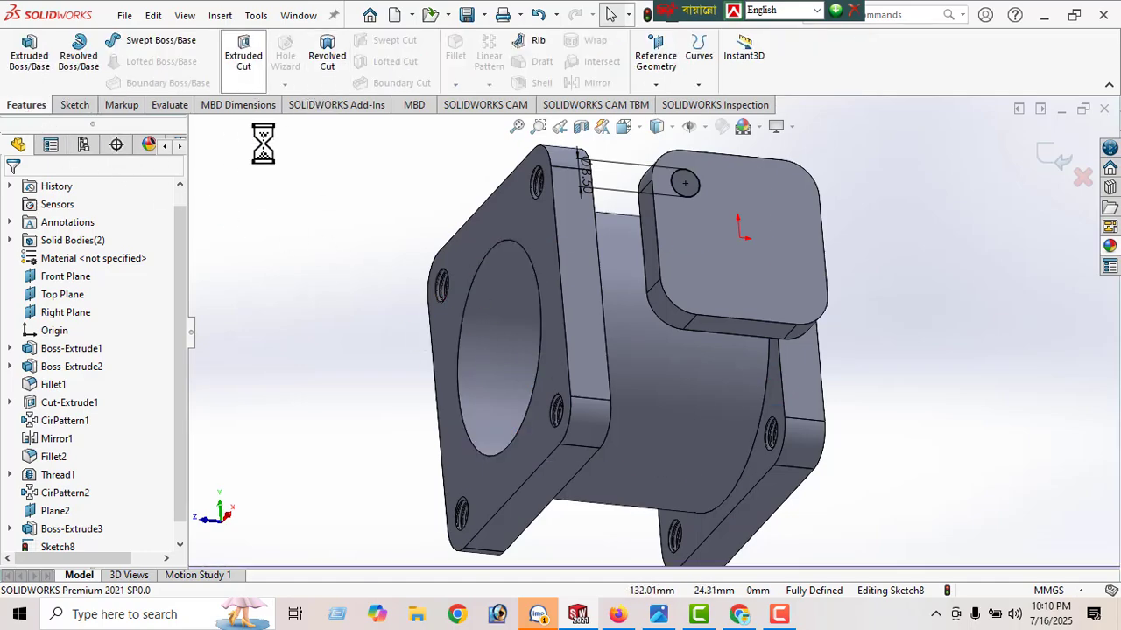
{"action": "mouse_move", "coordinate": [850, 407]}
{"action": "middle_mouse_down"}
{"action": "mouse_move", "coordinate": [876, 370]}
{"action": "mouse_move", "coordinate": [826, 333]}
{"action": "middle_mouse_up"}
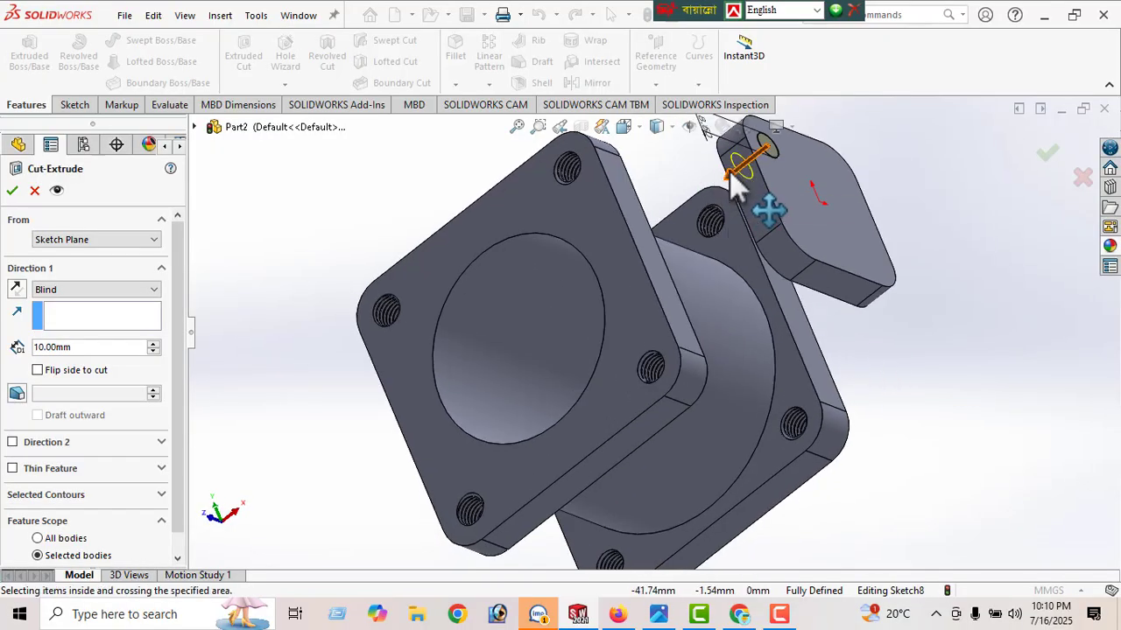
{"action": "left_click_drag", "start_coordinate": [733, 174], "coordinate": [696, 202]}
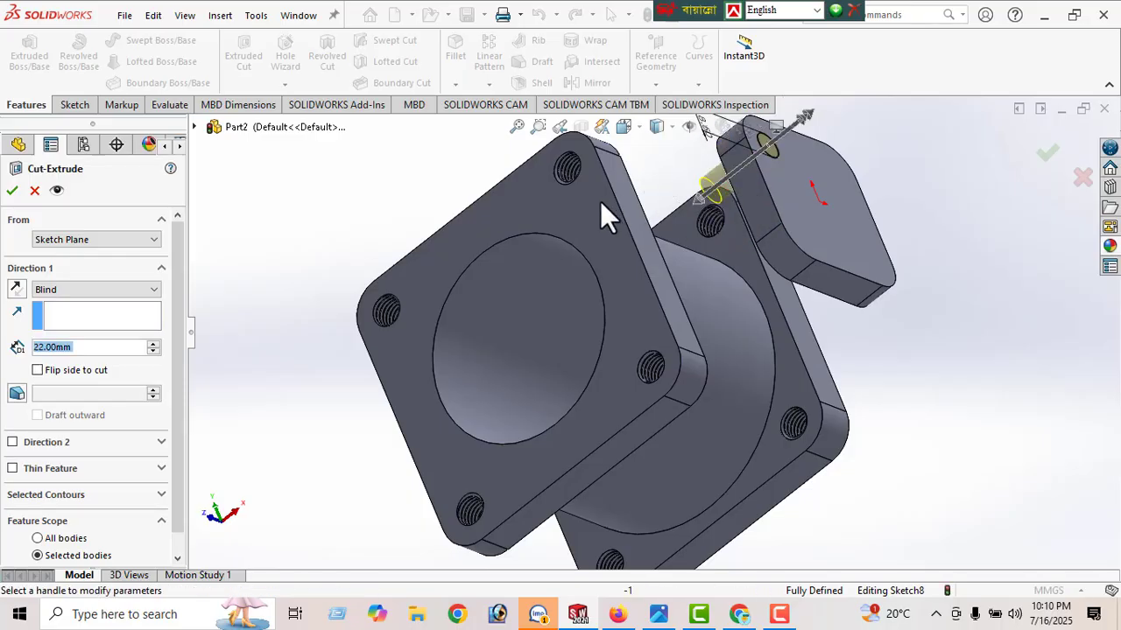
{"action": "middle_click_drag", "start_coordinate": [797, 261], "coordinate": [758, 218]}
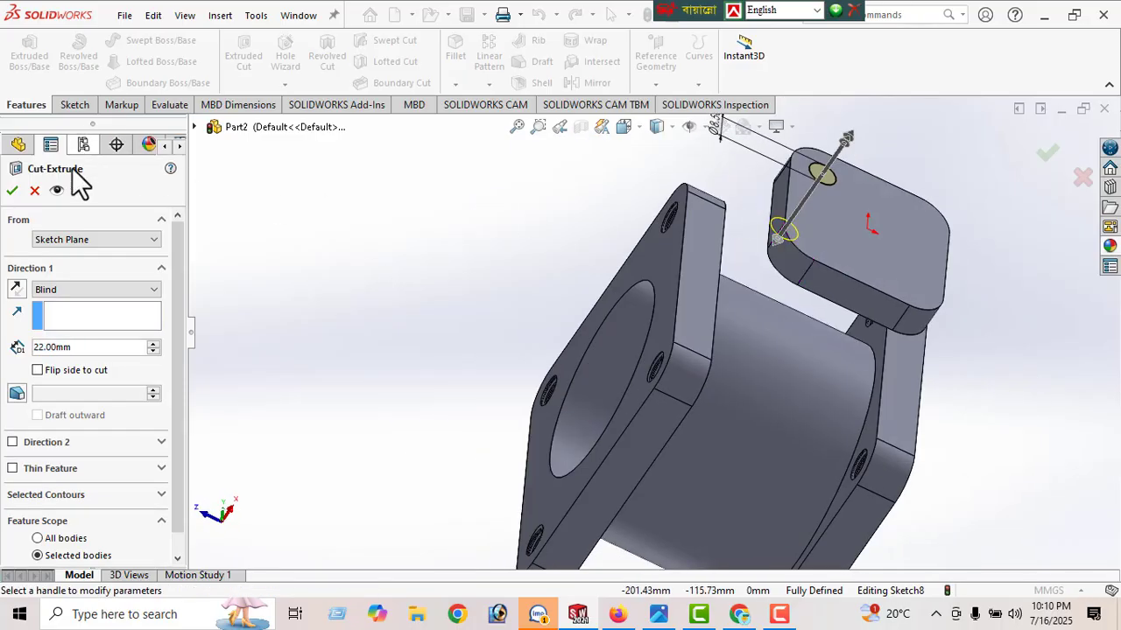
{"action": "left_click", "coordinate": [12, 191]}
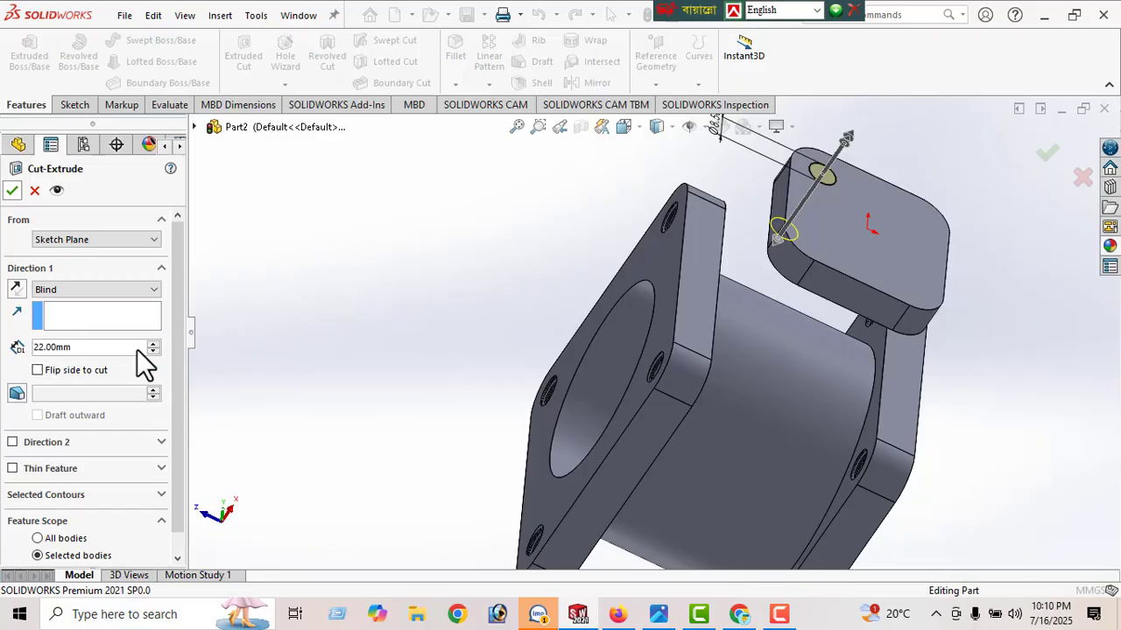
- Pattern the corner hole circularly about the upper flange's outer face with 4 equally spaced instances over 360 degrees
{"action": "middle_click_drag", "start_coordinate": [771, 316], "coordinate": [758, 233]}
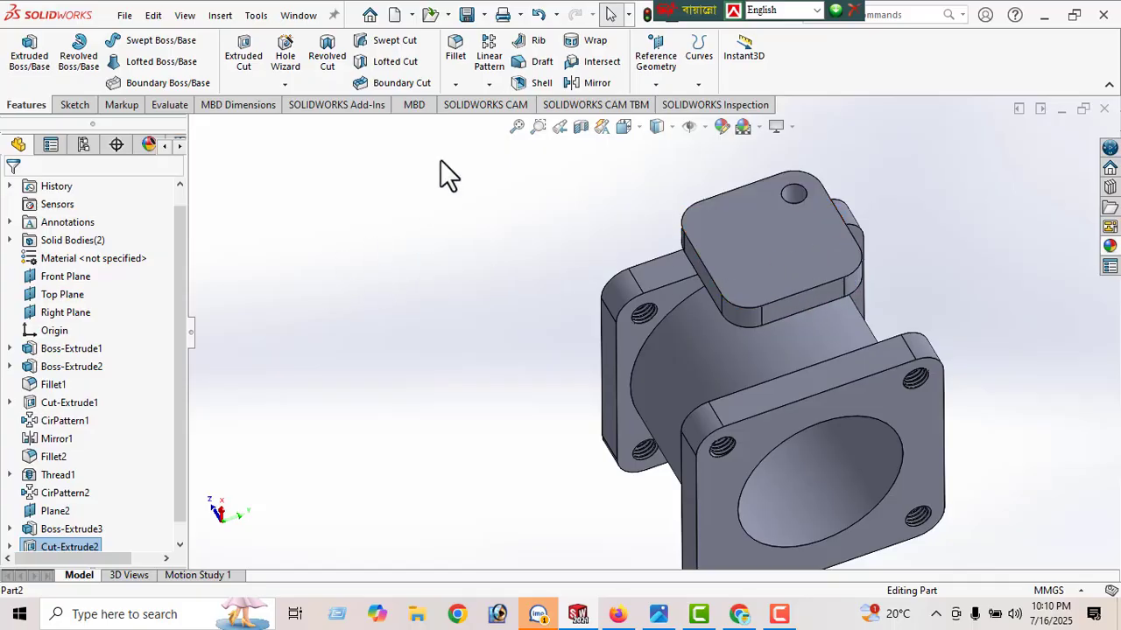
{"action": "left_click", "coordinate": [489, 85]}
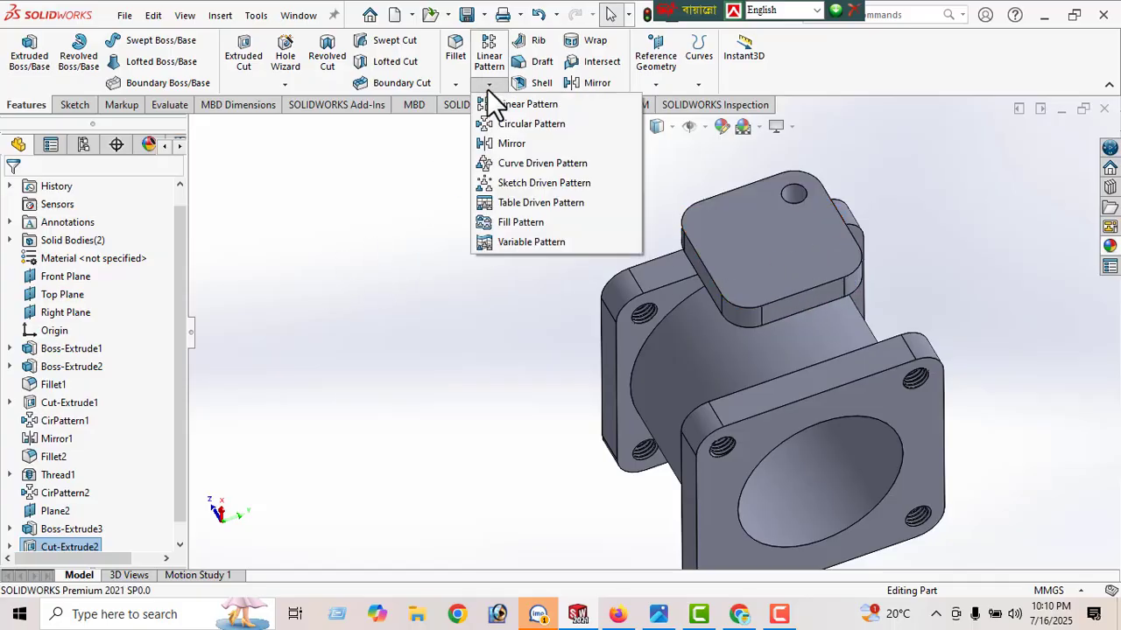
{"action": "left_click", "coordinate": [518, 127]}
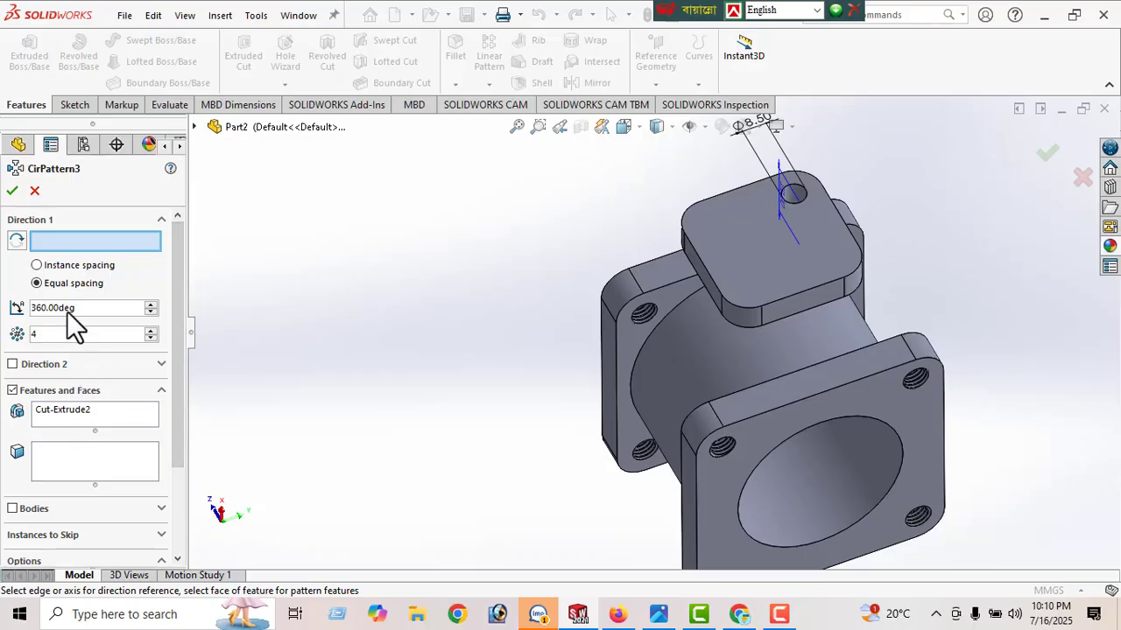
{"action": "left_click", "coordinate": [737, 261]}
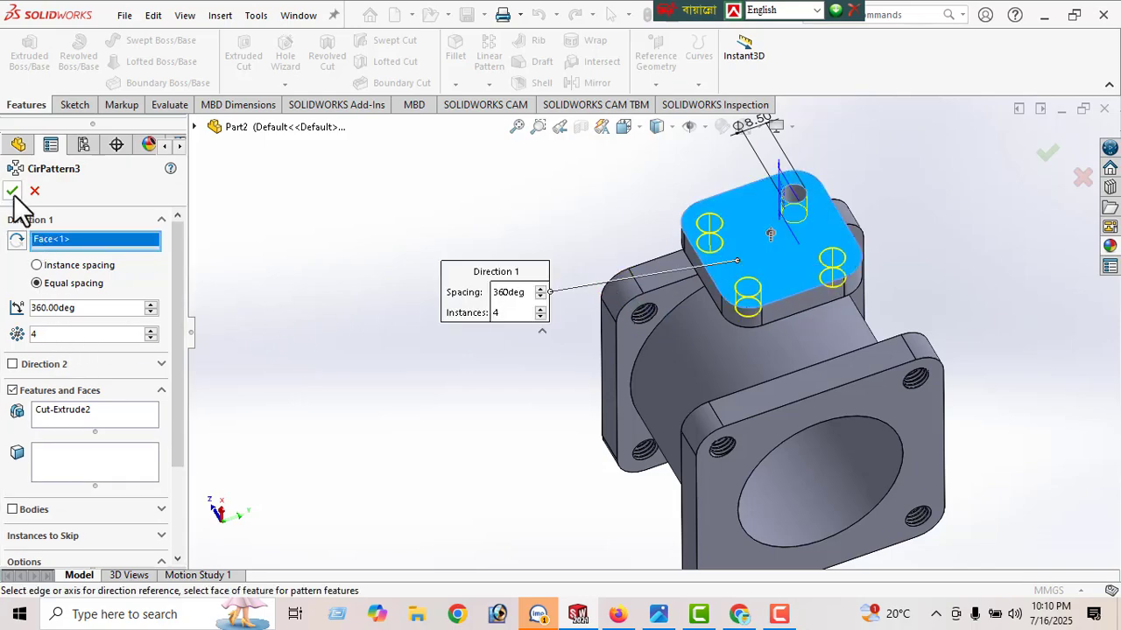
{"action": "key", "text": "Return"}
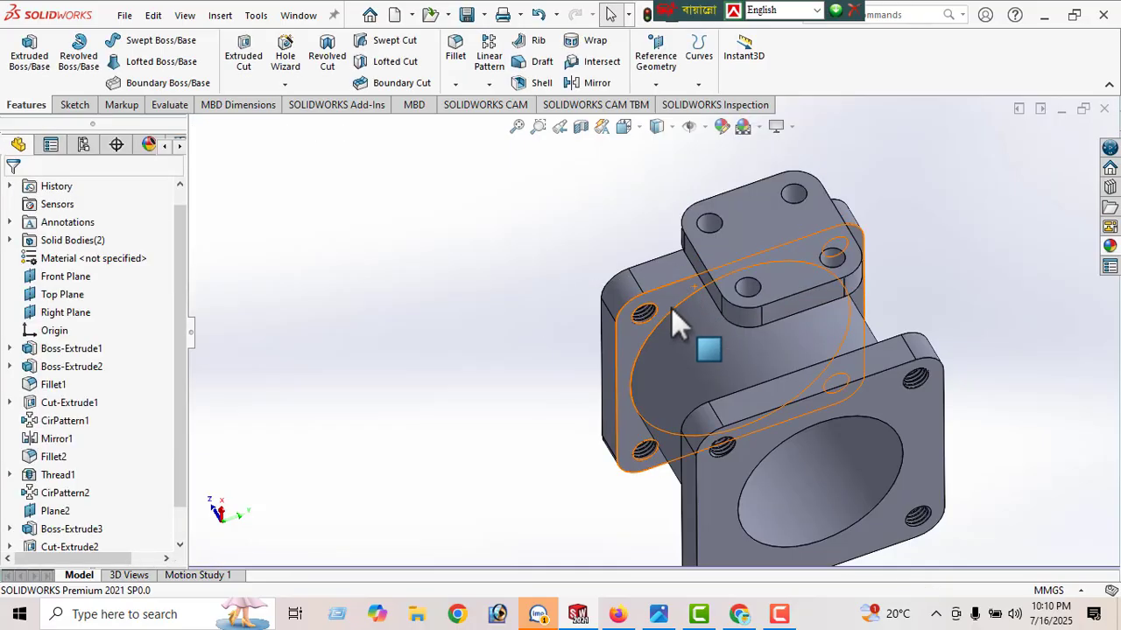
- Start a Thread in one corner hole of the upper flange, running from its outer edge up to its inner edge
{"action": "middle_click_drag", "start_coordinate": [666, 320], "coordinate": [688, 387]}
{"action": "scroll", "coordinate": [746, 380], "scroll_direction": "down", "scroll_amount": 5}
{"action": "middle_click_drag", "start_coordinate": [849, 400], "coordinate": [843, 371]}
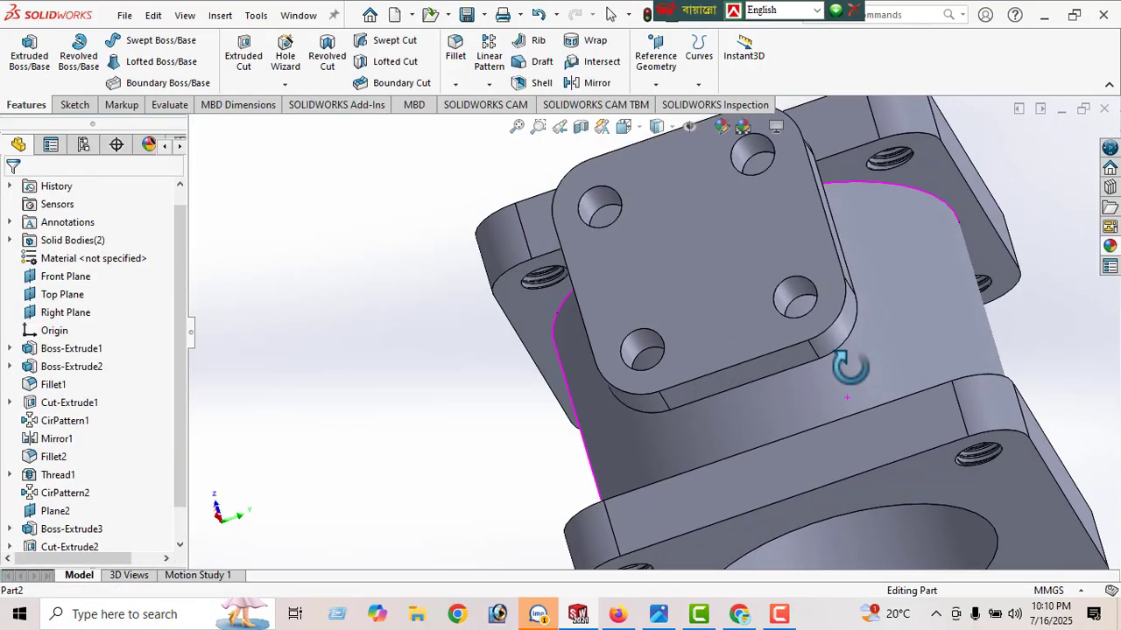
{"action": "scroll", "coordinate": [841, 374], "scroll_direction": "up", "scroll_amount": 1}
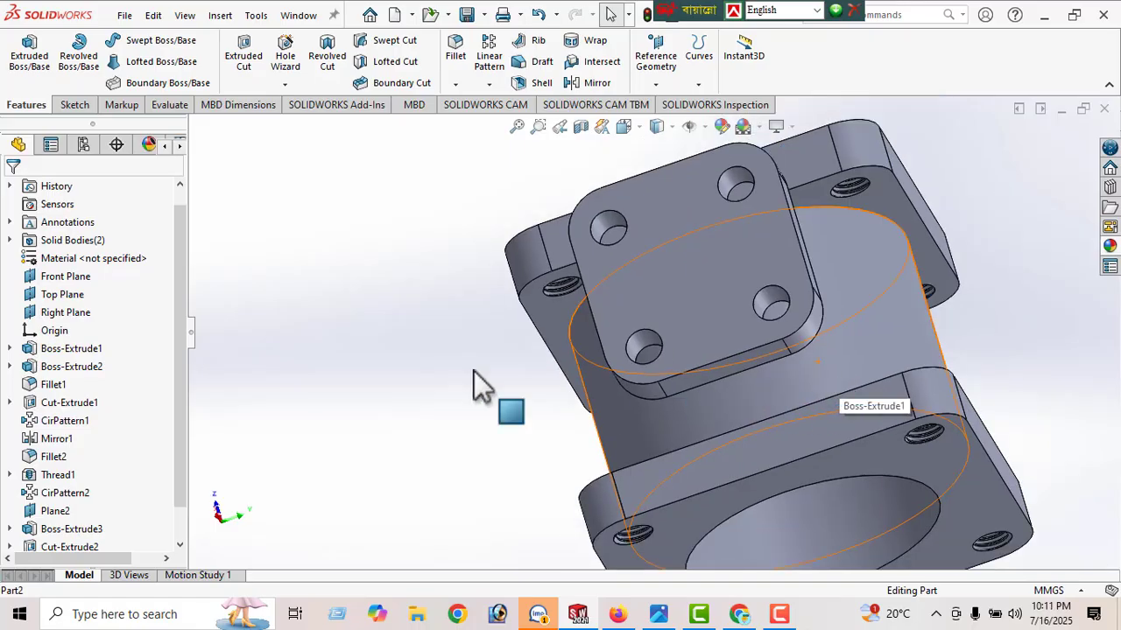
{"action": "left_click", "coordinate": [283, 88]}
{"action": "left_click", "coordinate": [298, 143]}
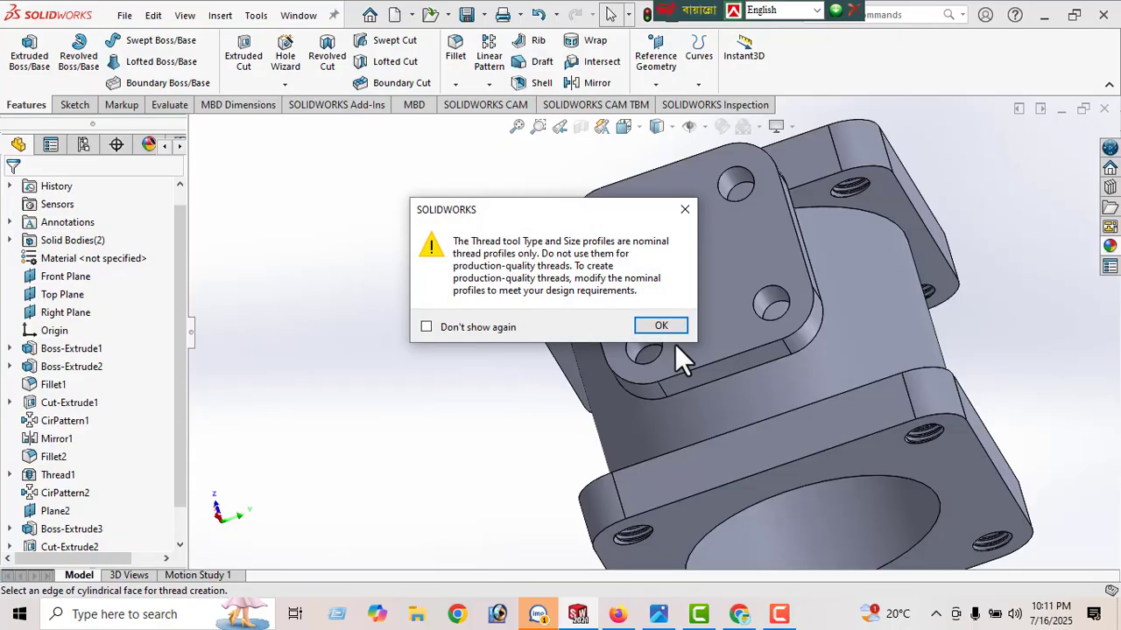
{"action": "left_click", "coordinate": [659, 329]}
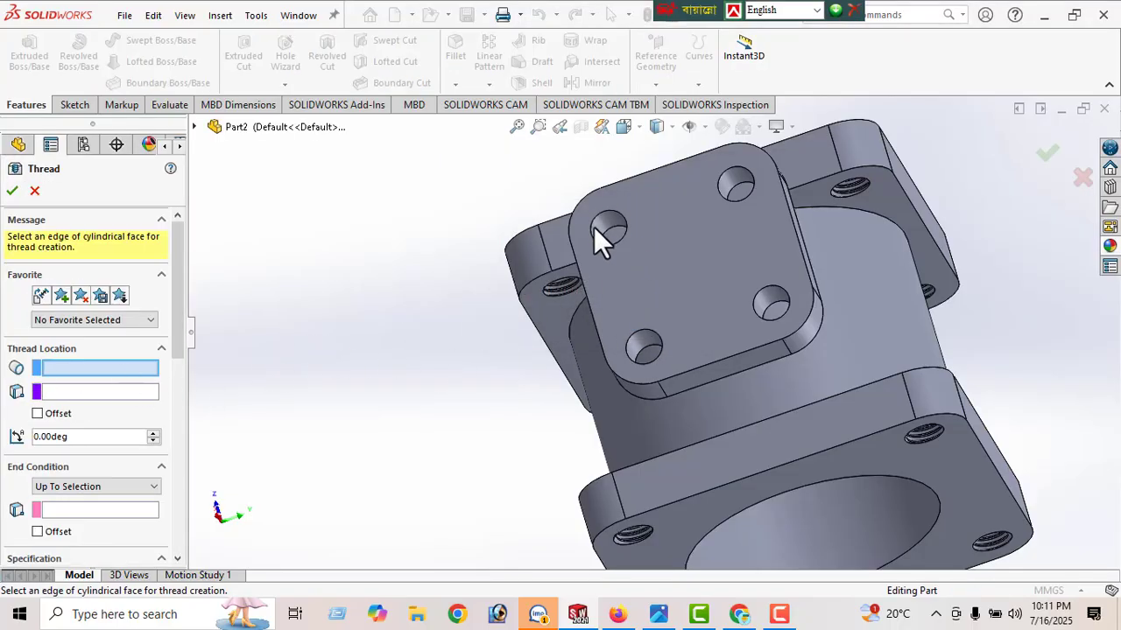
{"action": "left_click", "coordinate": [598, 225]}
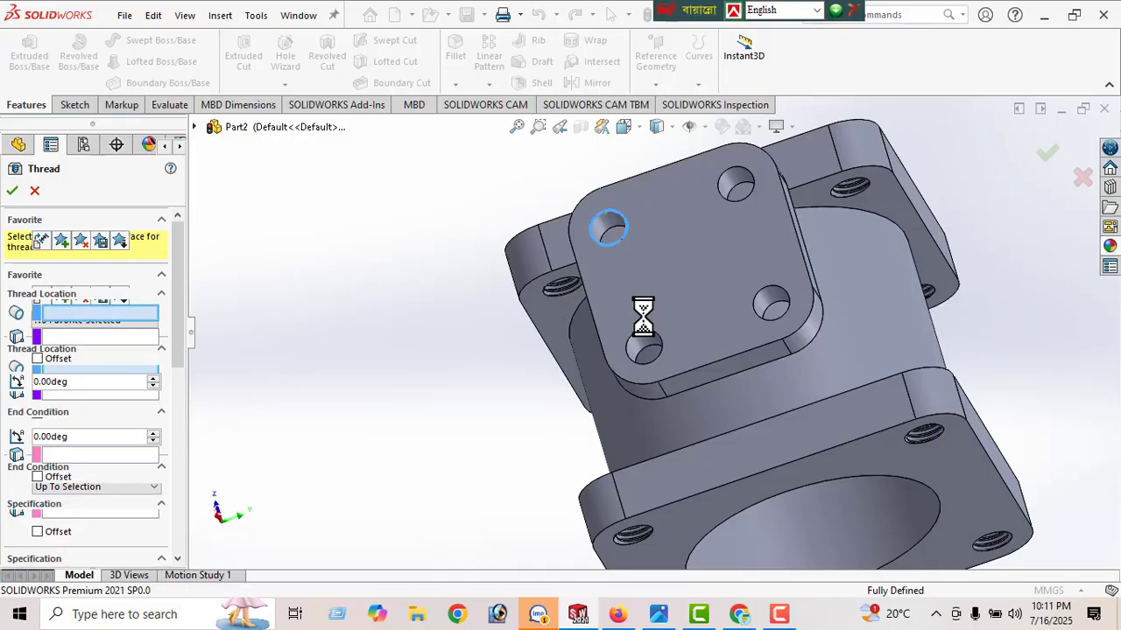
{"action": "middle_click_drag", "start_coordinate": [644, 317], "coordinate": [761, 242]}
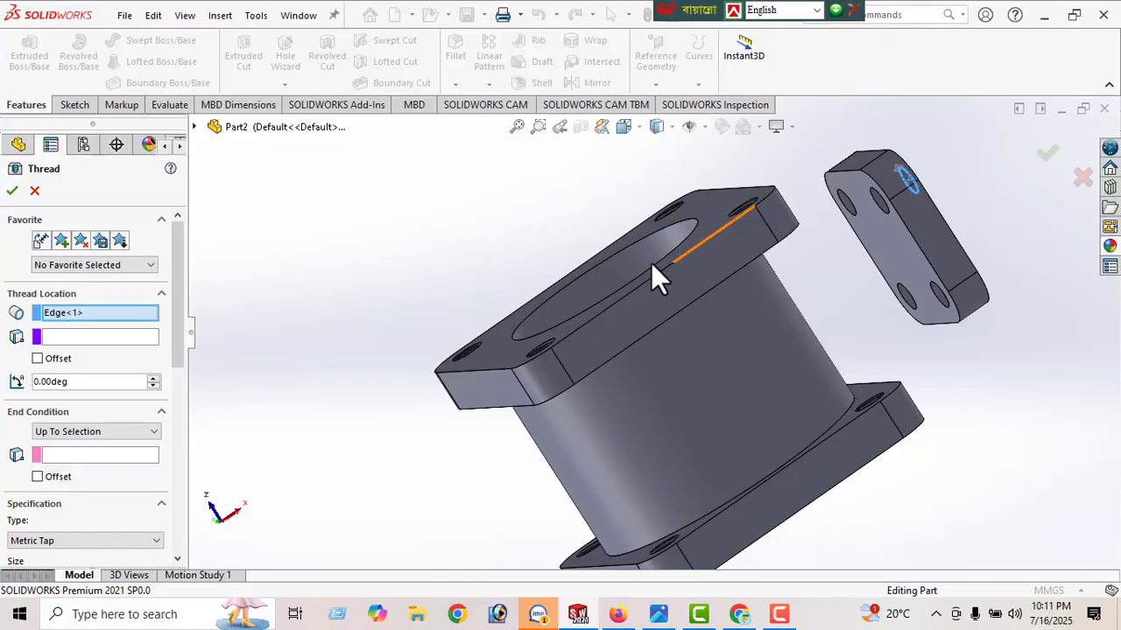
{"action": "left_click", "coordinate": [55, 451]}
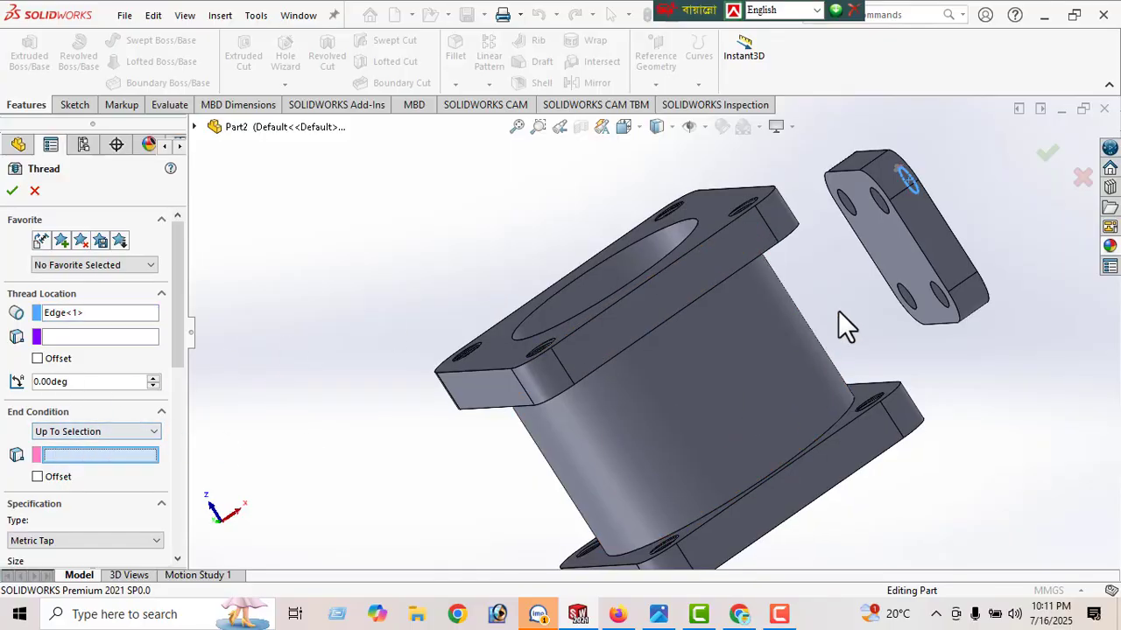
{"action": "left_click", "coordinate": [875, 201]}
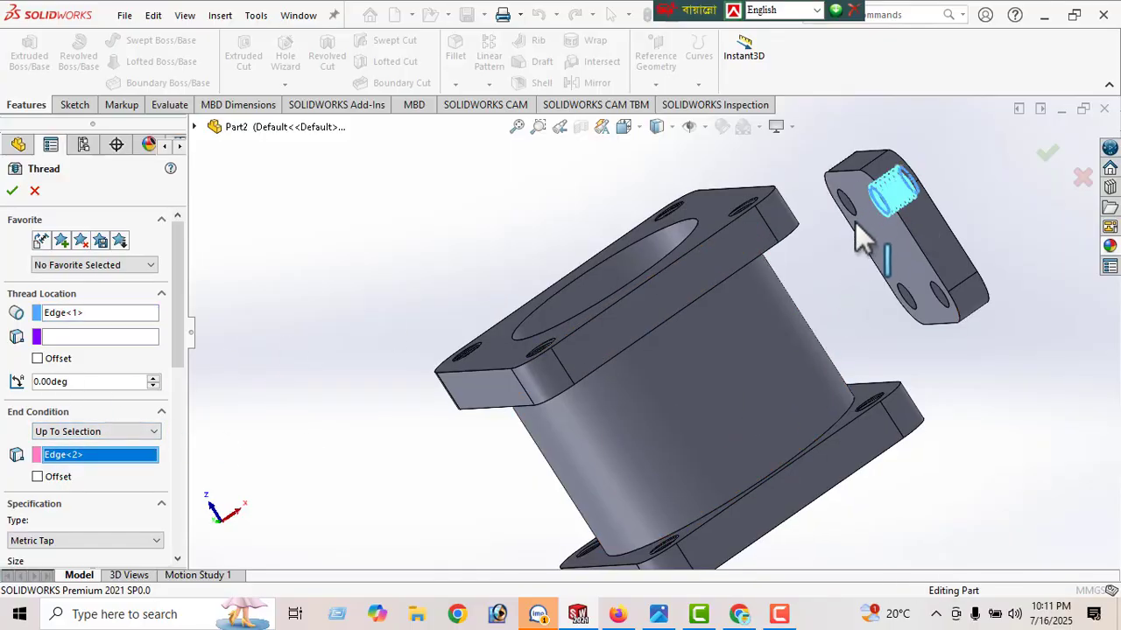
- Offset the upper flange corner hole's thread by 5 mm at both start and end, and create it as a Metric Tap cut thread
{"action": "left_click", "coordinate": [38, 358]}
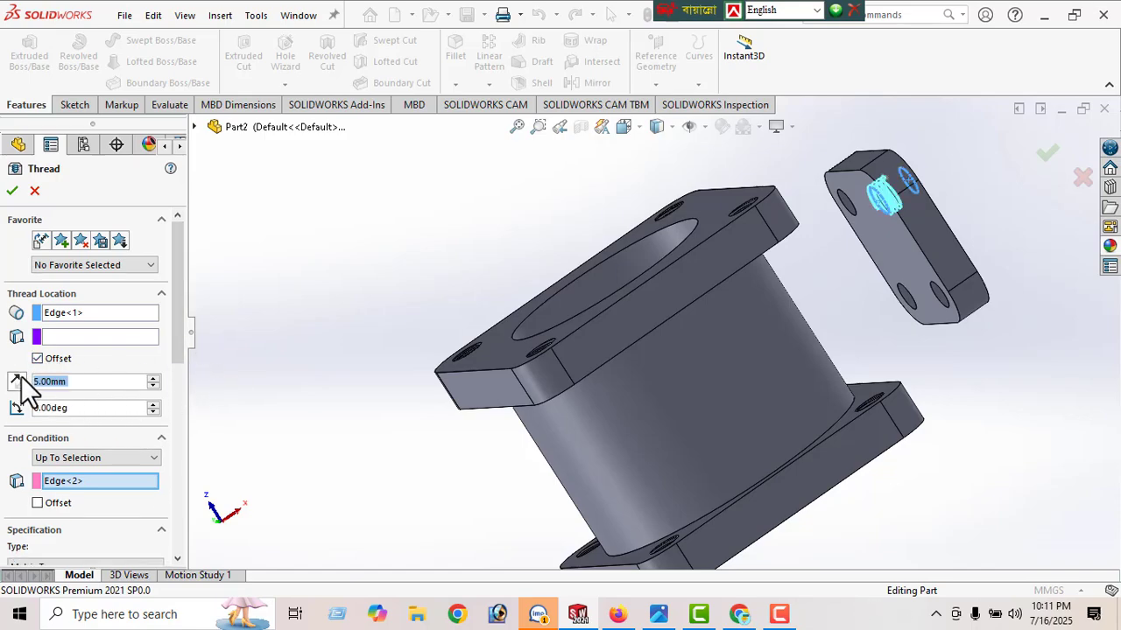
{"action": "left_click", "coordinate": [37, 502]}
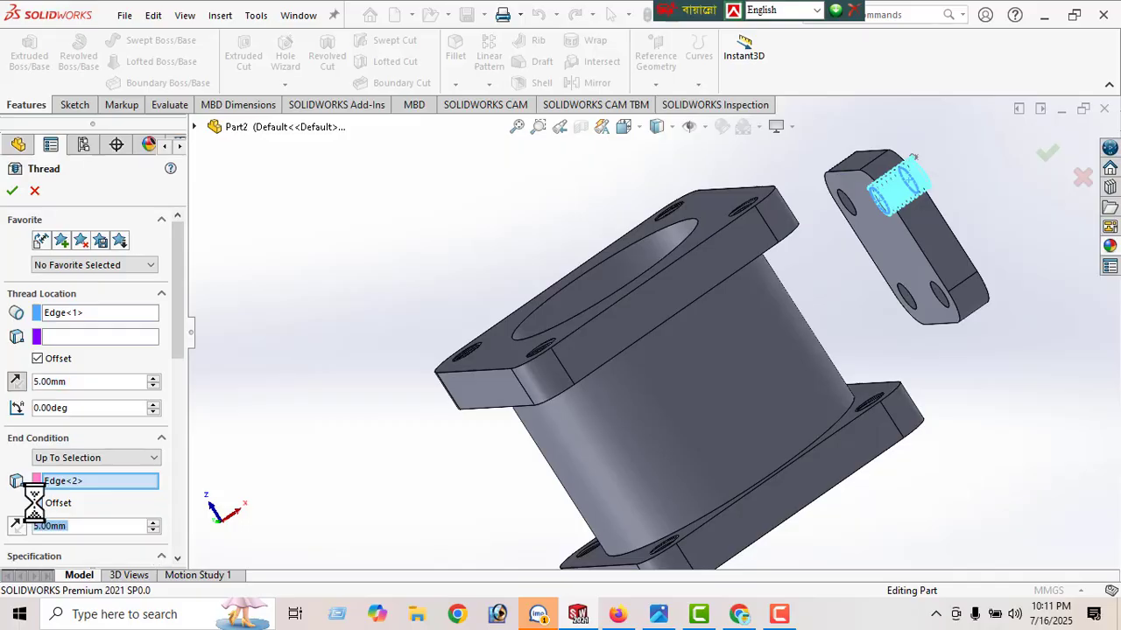
{"action": "middle_click_drag", "start_coordinate": [823, 353], "coordinate": [613, 315]}
{"action": "left_click_drag", "start_coordinate": [174, 333], "coordinate": [155, 430]}
{"action": "left_click", "coordinate": [48, 334]}
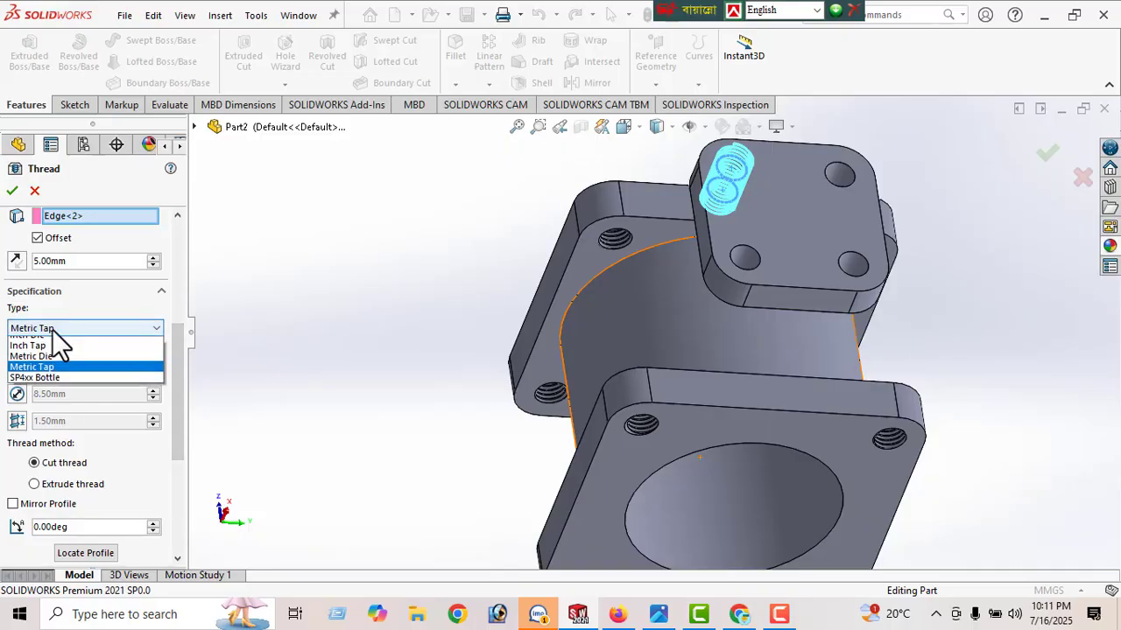
{"action": "left_click", "coordinate": [49, 376]}
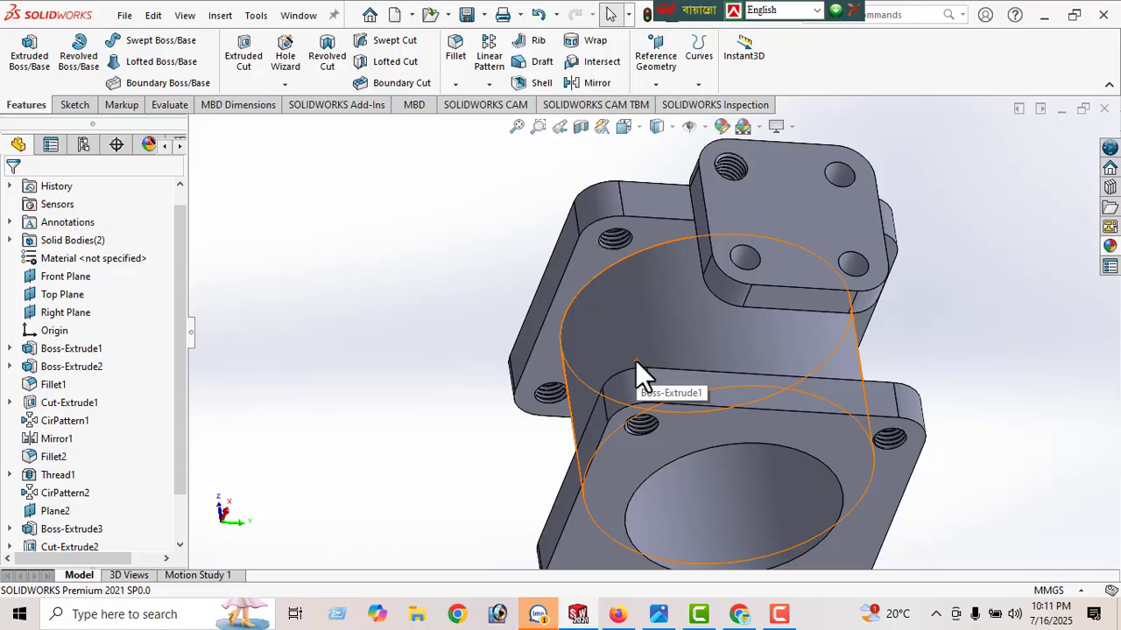
- Thread the remaining corner holes of the upper flange up to their opposite edges, with 5 mm start and end offsets
{"action": "scroll", "coordinate": [788, 201], "scroll_direction": "down", "scroll_amount": 5}
{"action": "scroll", "coordinate": [708, 188], "scroll_direction": "down", "scroll_amount": 5}
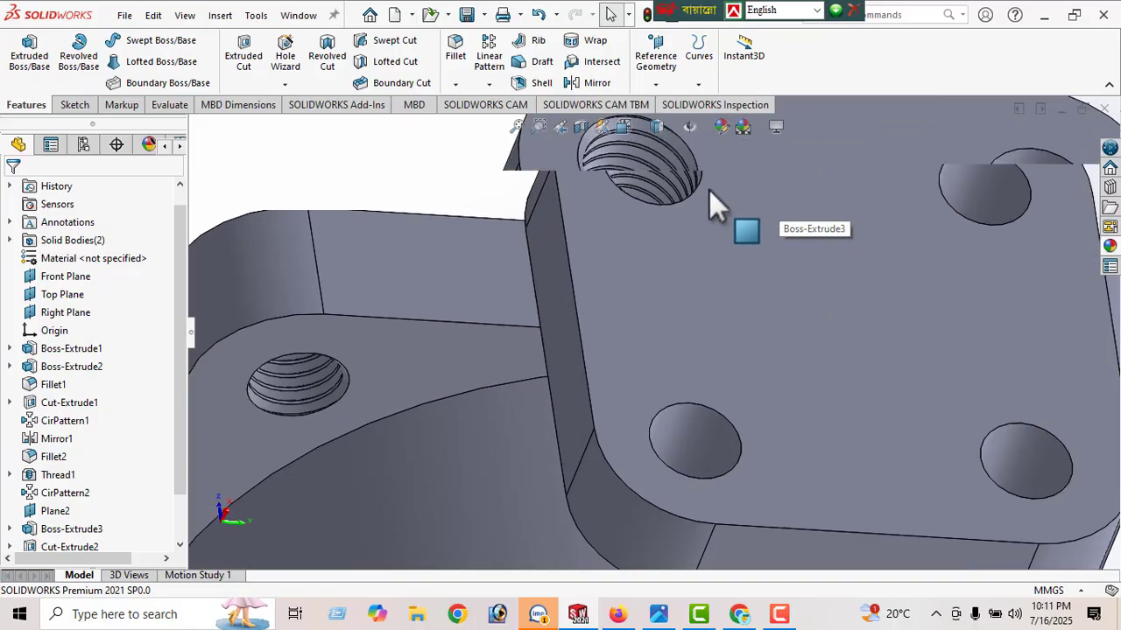
{"action": "scroll", "coordinate": [666, 178], "scroll_direction": "up", "scroll_amount": 10}
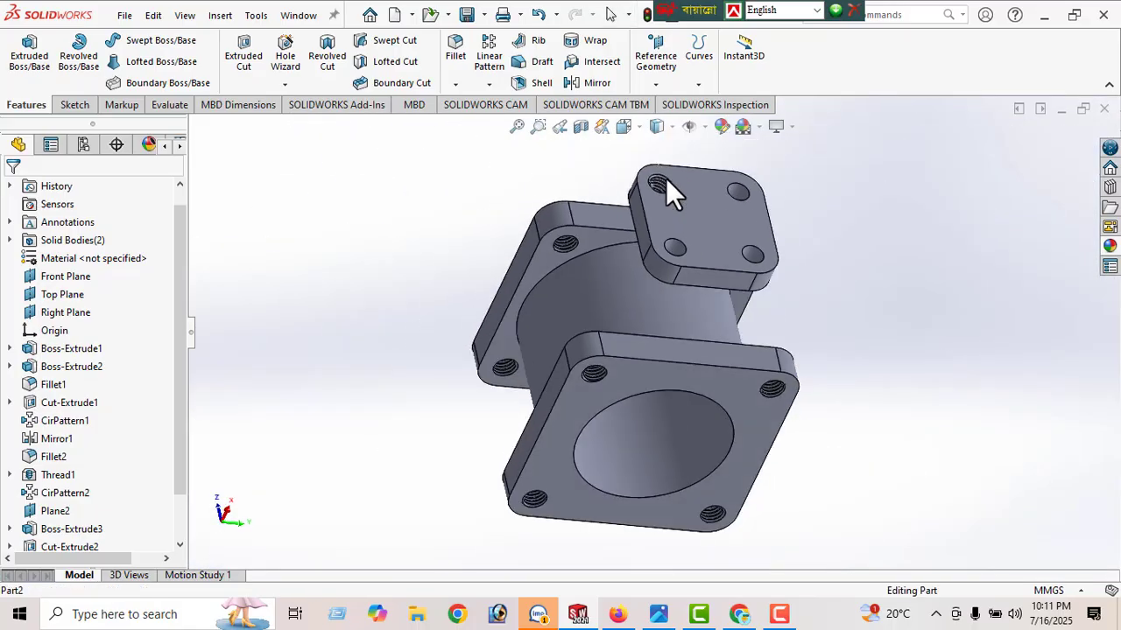
{"action": "scroll", "coordinate": [667, 197], "scroll_direction": "down", "scroll_amount": 8}
{"action": "scroll", "coordinate": [581, 280], "scroll_direction": "up", "scroll_amount": 8}
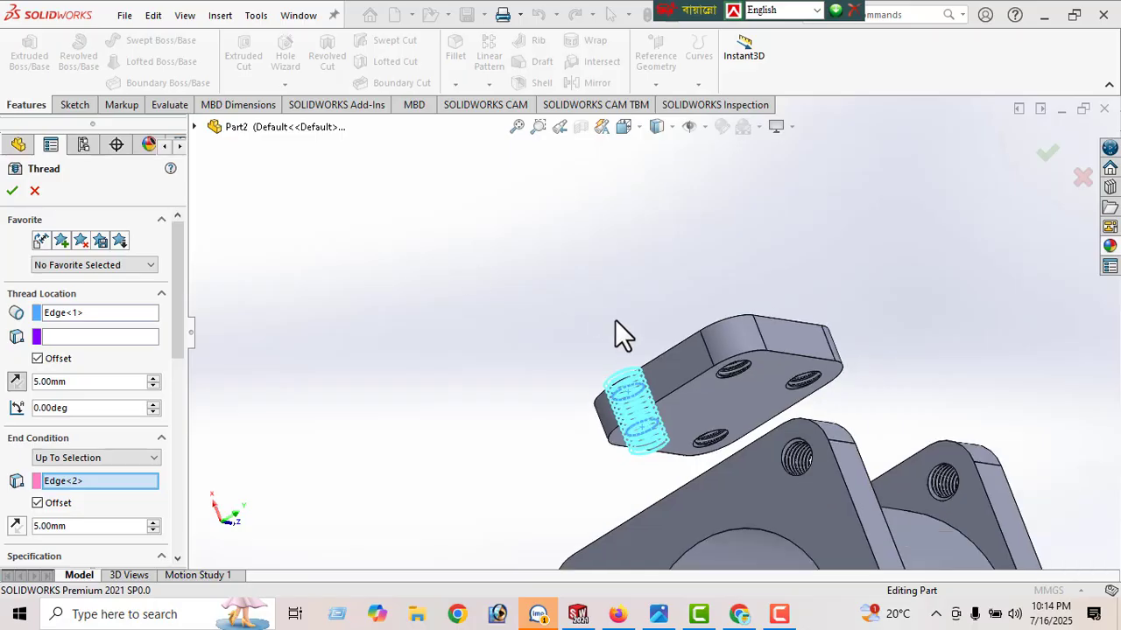
{"action": "middle_click_drag", "start_coordinate": [700, 362], "coordinate": [734, 525]}
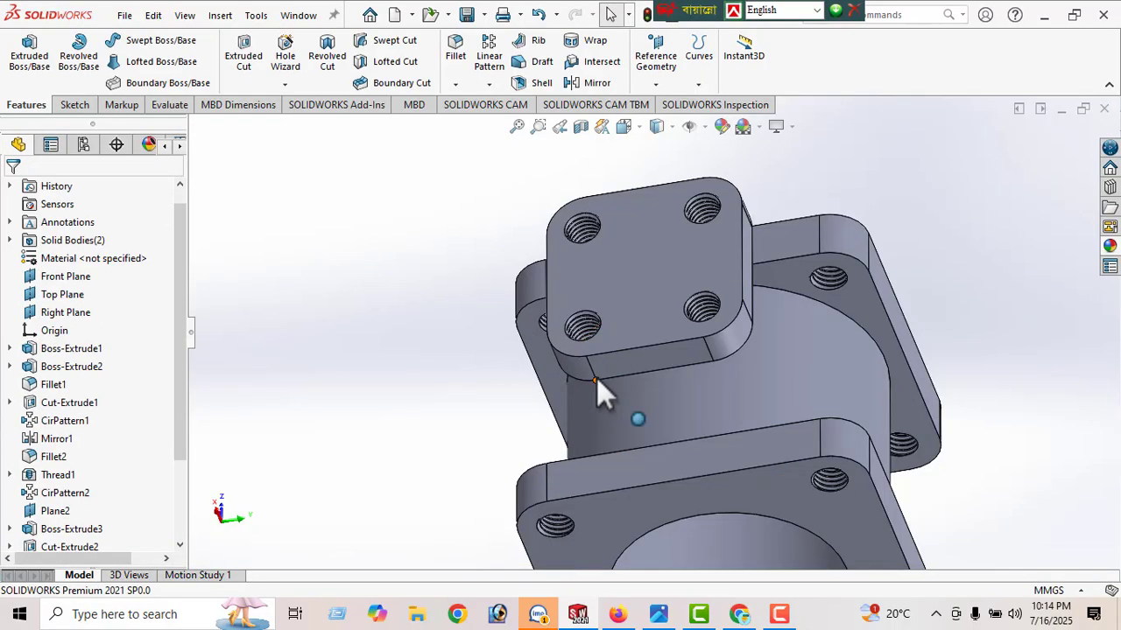
- Start a sketch on the upper flange's outer face and draw a circle about 29 mm in diameter centred on the origin
{"action": "middle_click_drag", "start_coordinate": [596, 378], "coordinate": [741, 371]}
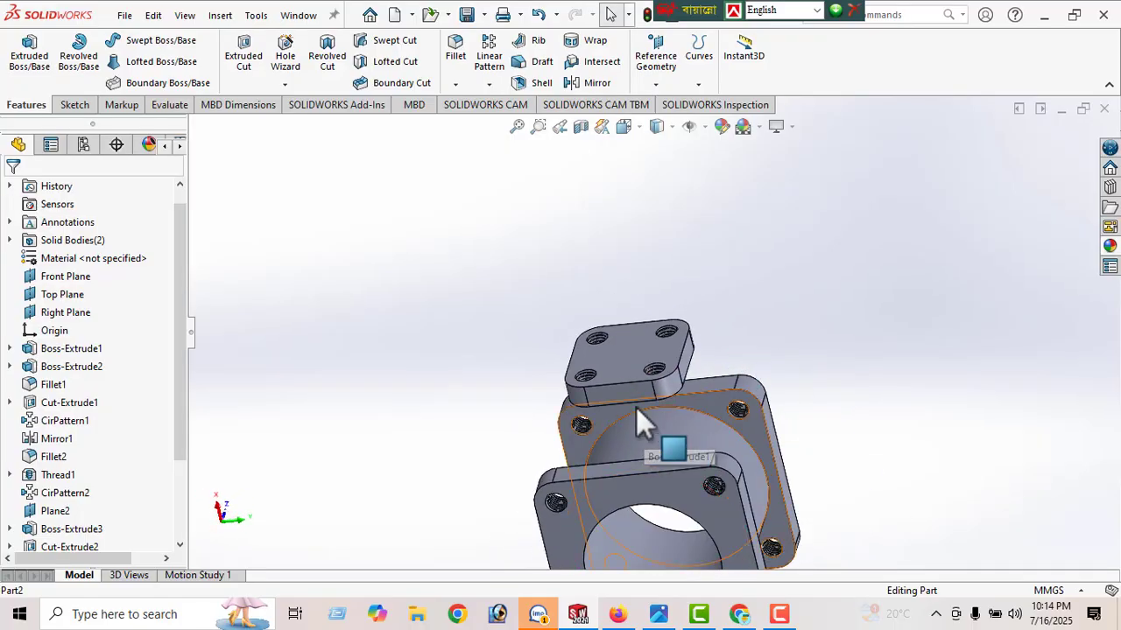
{"action": "left_click", "coordinate": [625, 351]}
{"action": "left_click", "coordinate": [776, 304]}
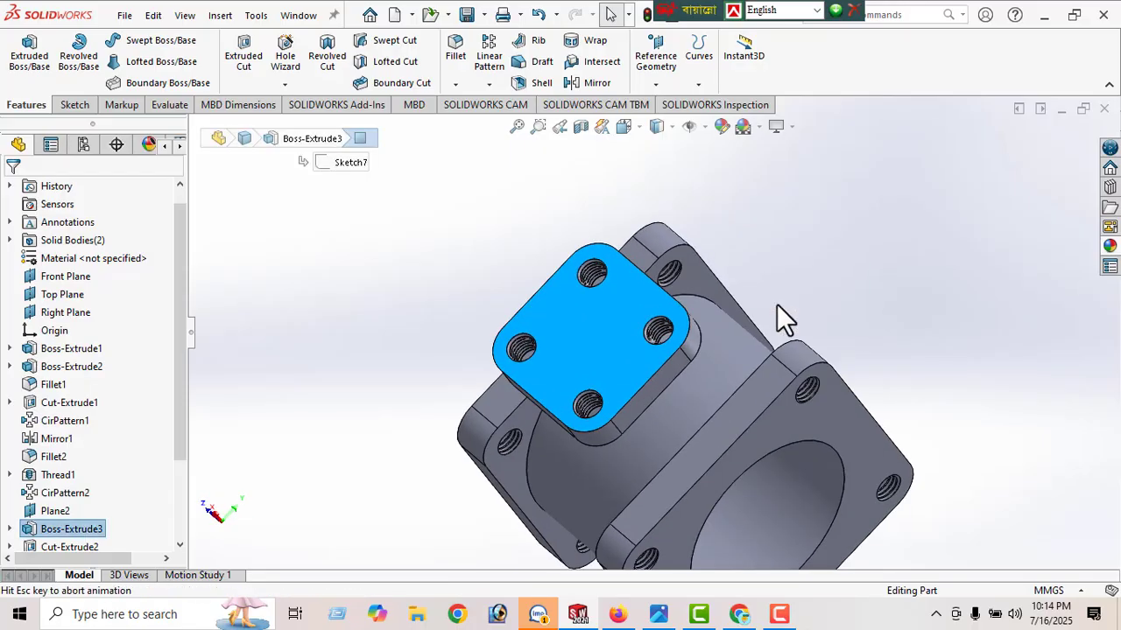
{"action": "left_click", "coordinate": [74, 106]}
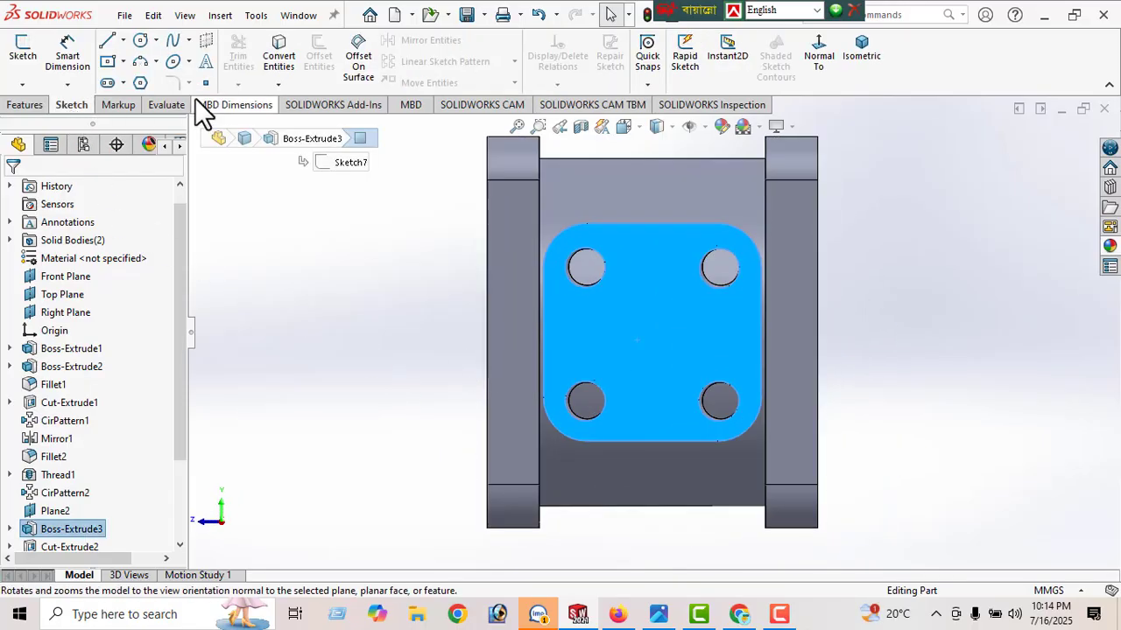
{"action": "left_click", "coordinate": [139, 42]}
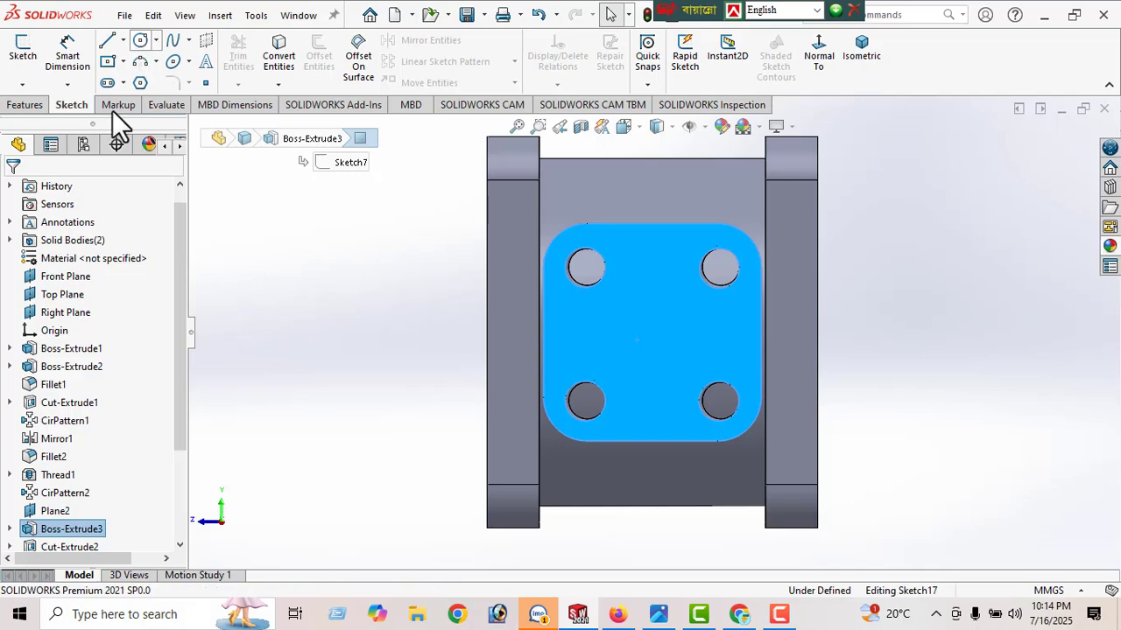
{"action": "left_click", "coordinate": [652, 331]}
{"action": "left_click", "coordinate": [713, 363]}
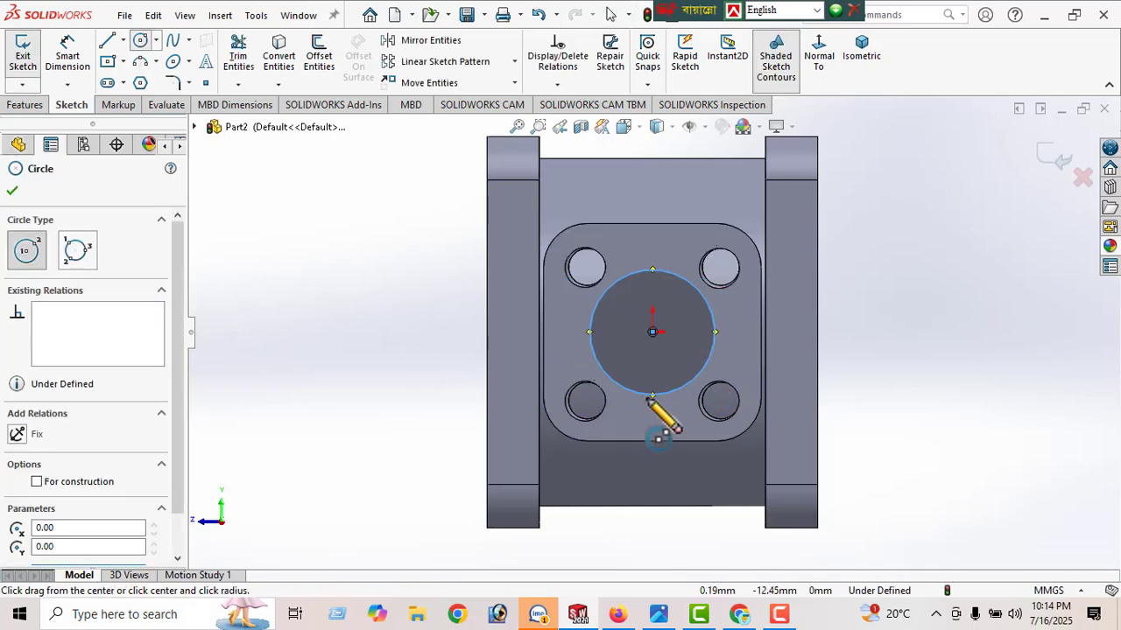
- Check the neck's diameter in the reference drawing and dimension the central circle's diameter to 32 mm
{"action": "left_click", "coordinate": [659, 614]}
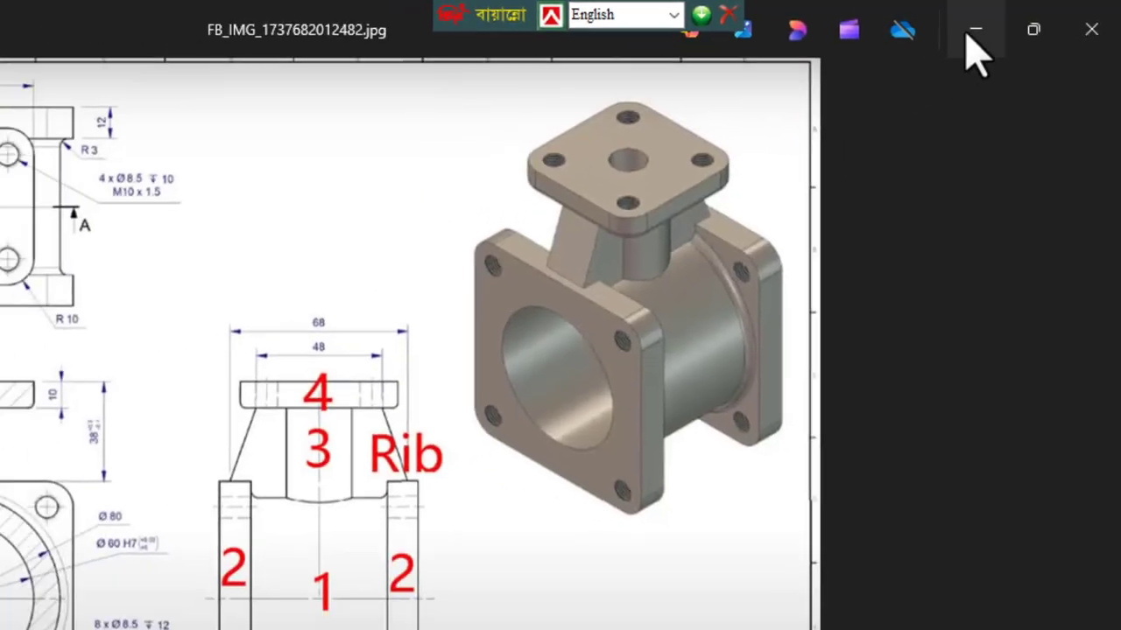
{"action": "left_click", "coordinate": [972, 33]}
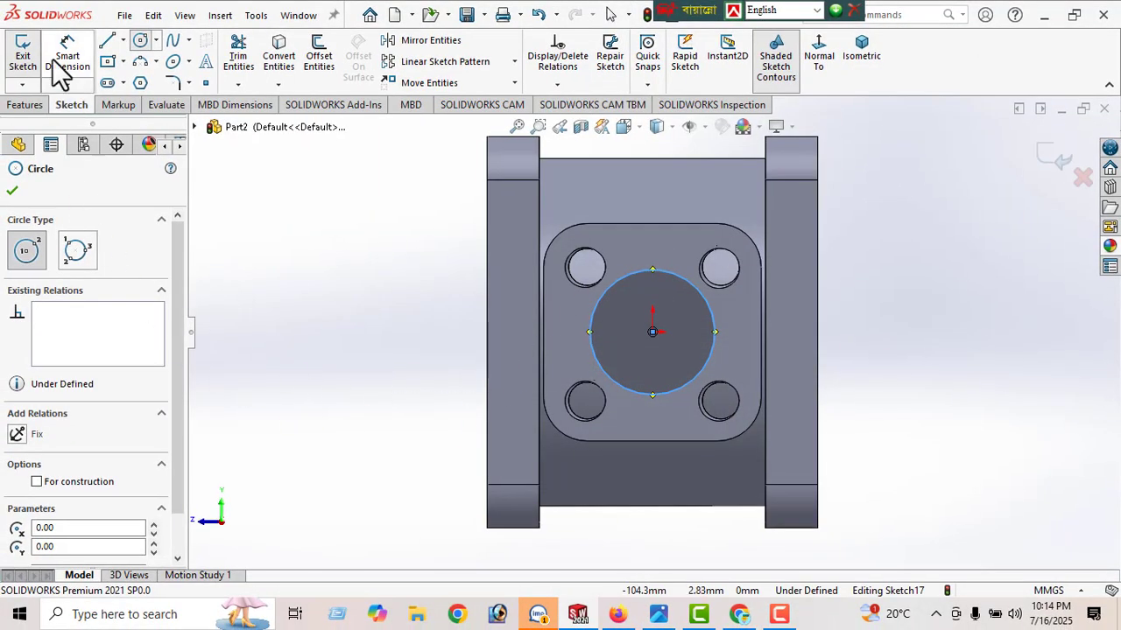
{"action": "left_click", "coordinate": [64, 58]}
{"action": "left_click", "coordinate": [601, 362]}
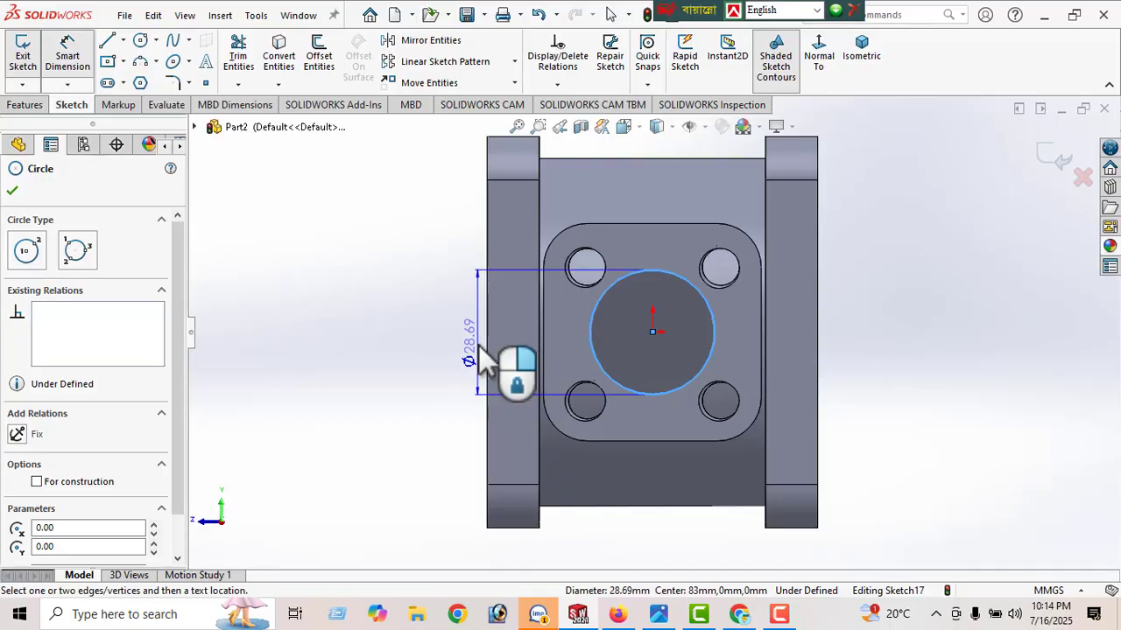
{"action": "left_click", "coordinate": [481, 346]}
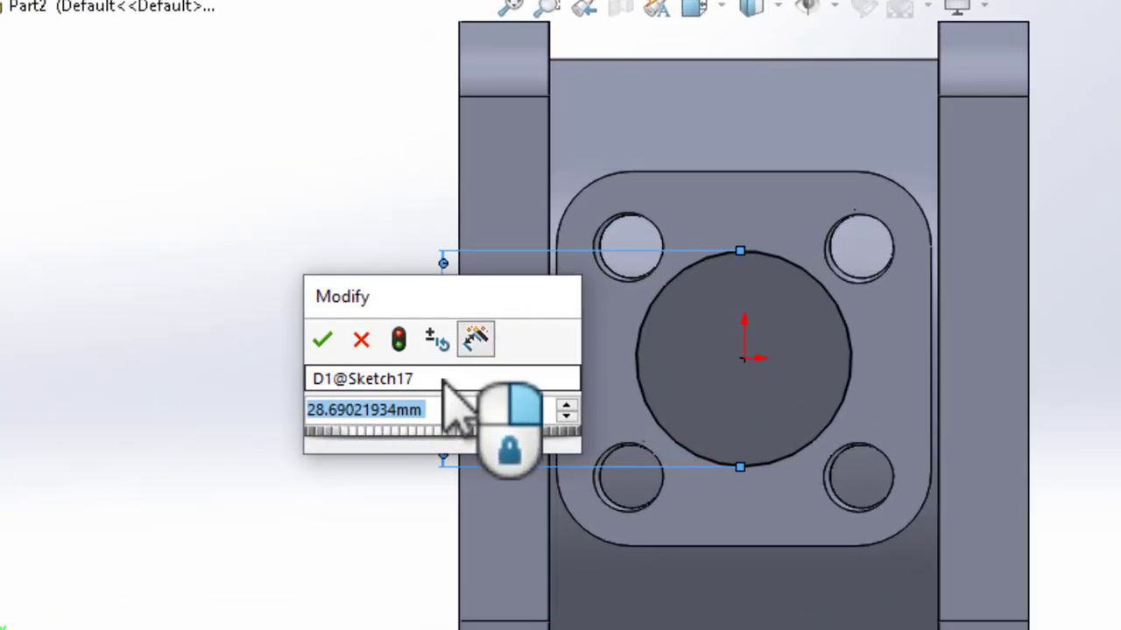
{"action": "type", "text": "32"}
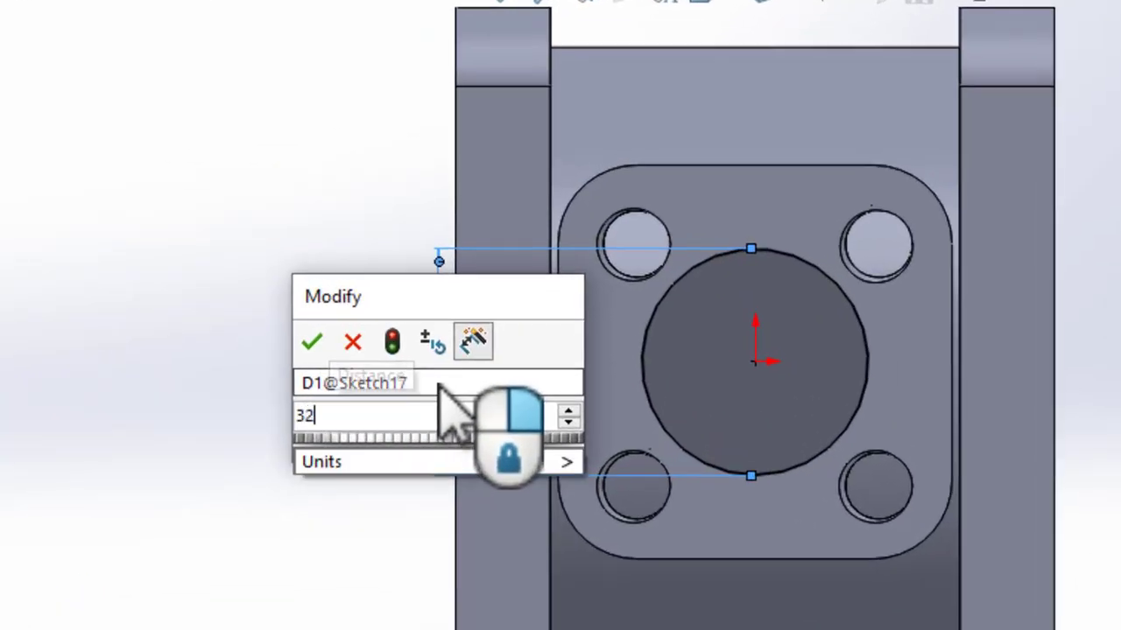
{"action": "key", "text": "Return"}
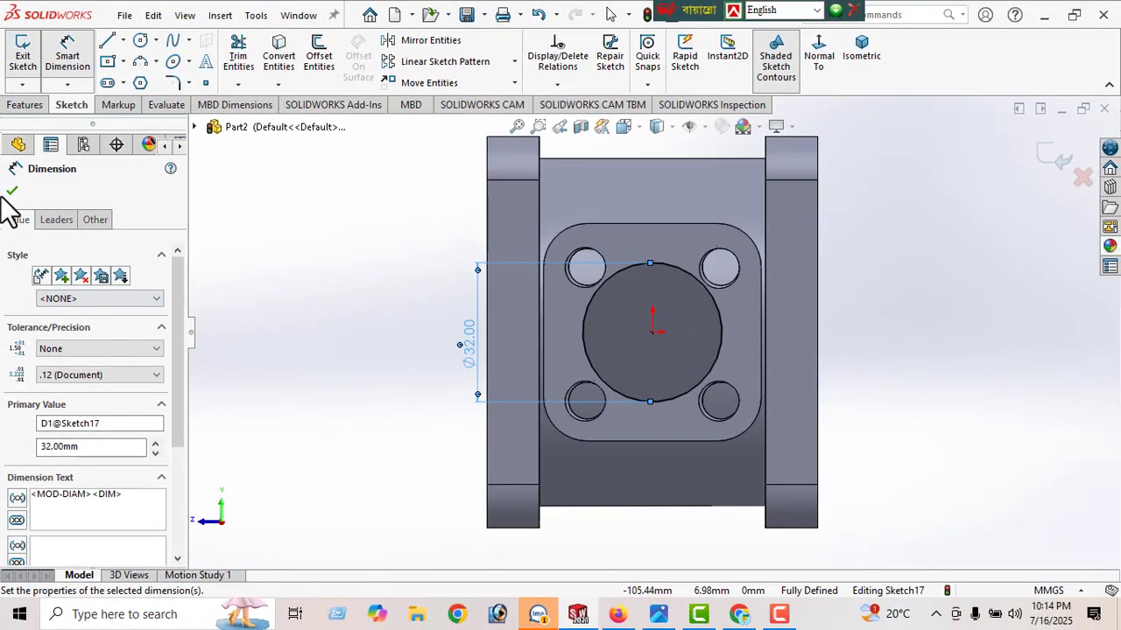
{"action": "left_click", "coordinate": [12, 192]}
- Extrude the central circle as a blind 47 mm boss towards the tube, merging the upper flange with the body
{"action": "middle_click_drag", "start_coordinate": [702, 369], "coordinate": [782, 210]}
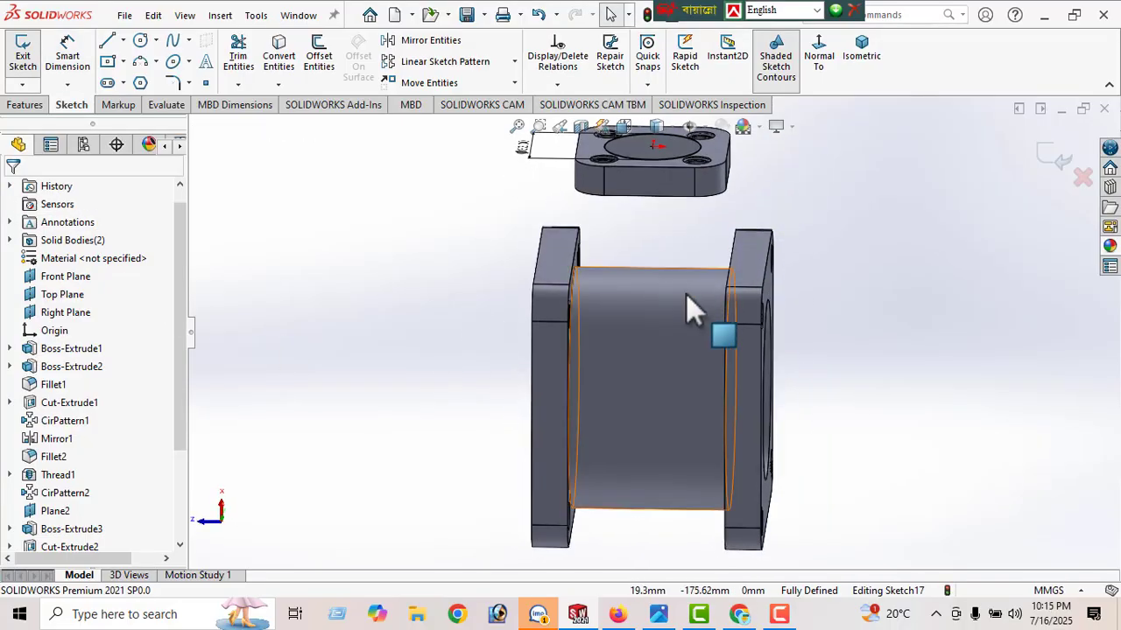
{"action": "middle_click_drag", "start_coordinate": [686, 293], "coordinate": [747, 409]}
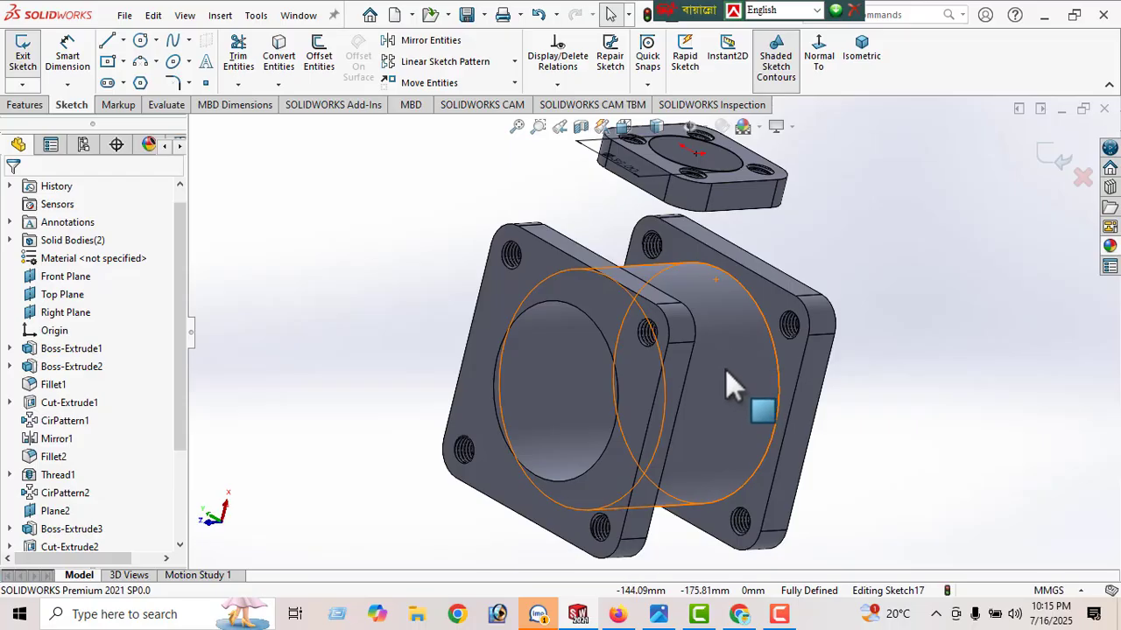
{"action": "middle_click_drag", "start_coordinate": [694, 291], "coordinate": [673, 333]}
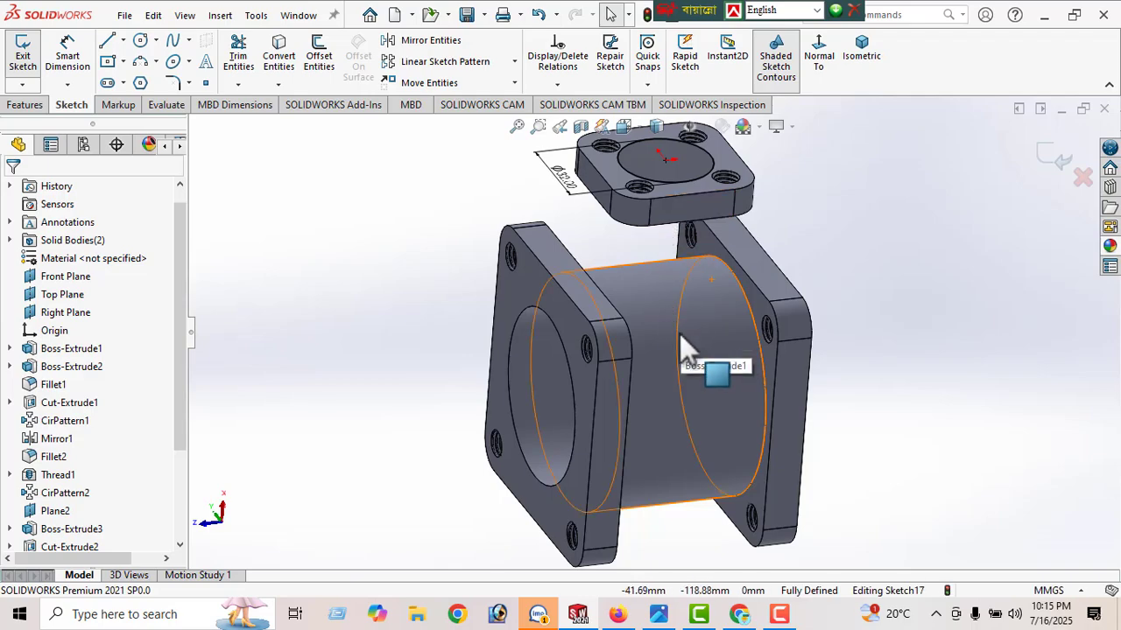
{"action": "middle_click_drag", "start_coordinate": [678, 332], "coordinate": [663, 315]}
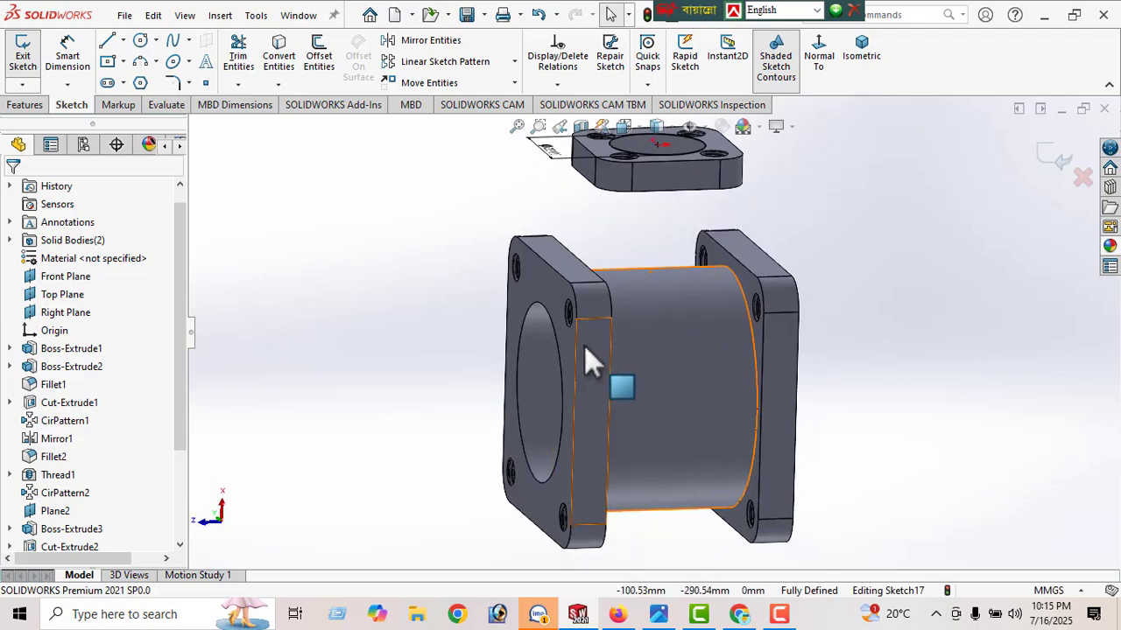
{"action": "left_click", "coordinate": [27, 106]}
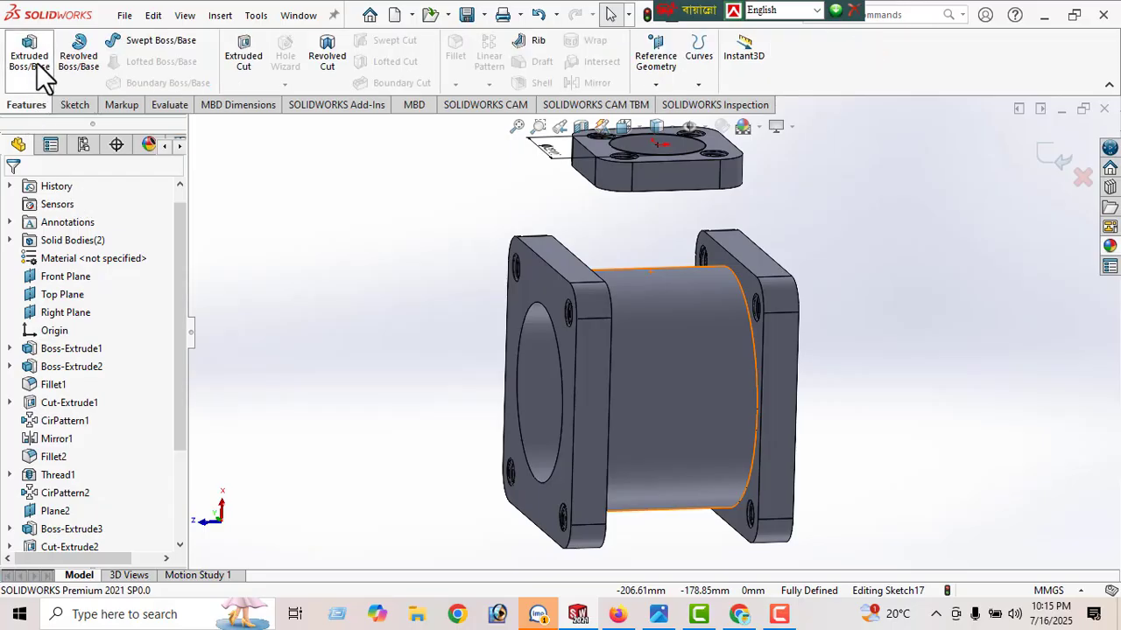
{"action": "left_click", "coordinate": [43, 79]}
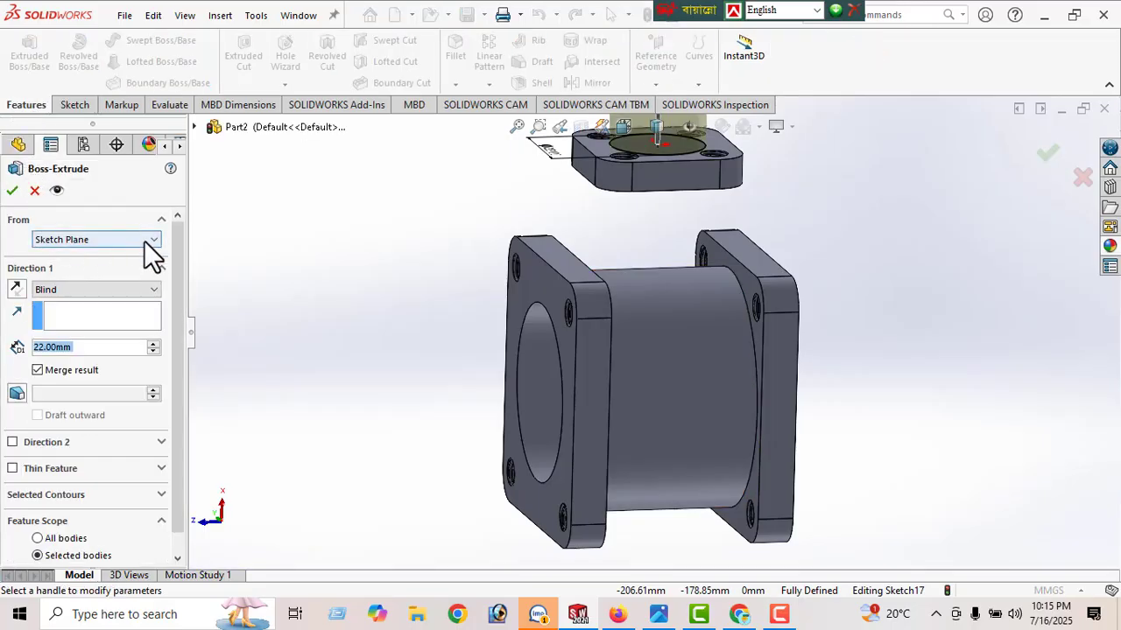
{"action": "left_click", "coordinate": [15, 288]}
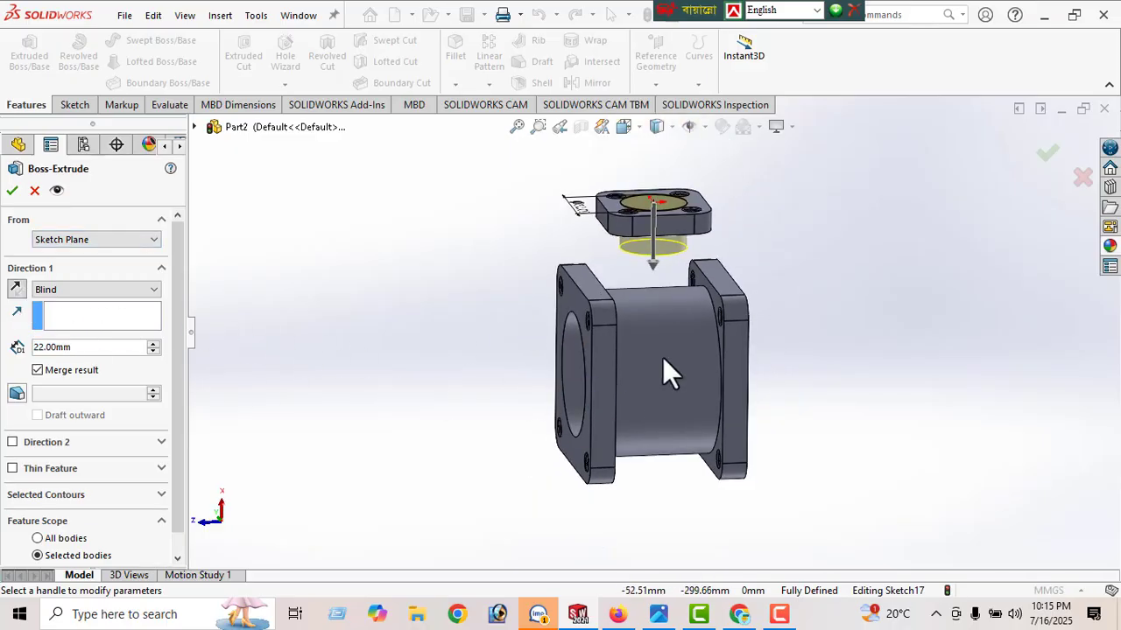
{"action": "scroll", "coordinate": [662, 371], "scroll_direction": "down", "scroll_amount": 1}
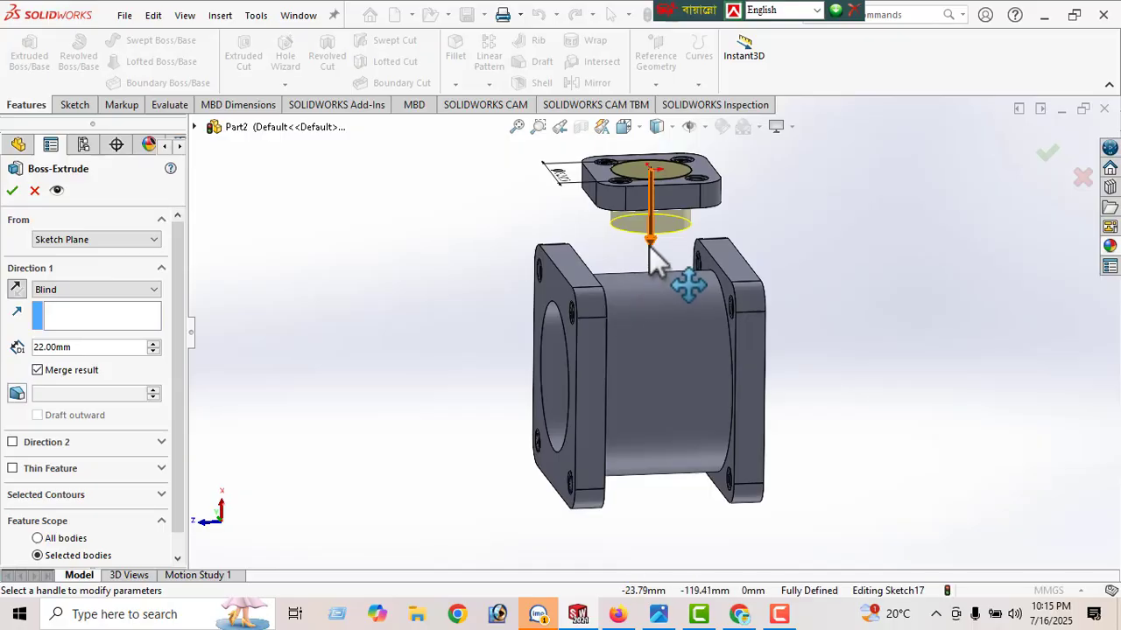
{"action": "left_click_drag", "start_coordinate": [651, 245], "coordinate": [655, 295]}
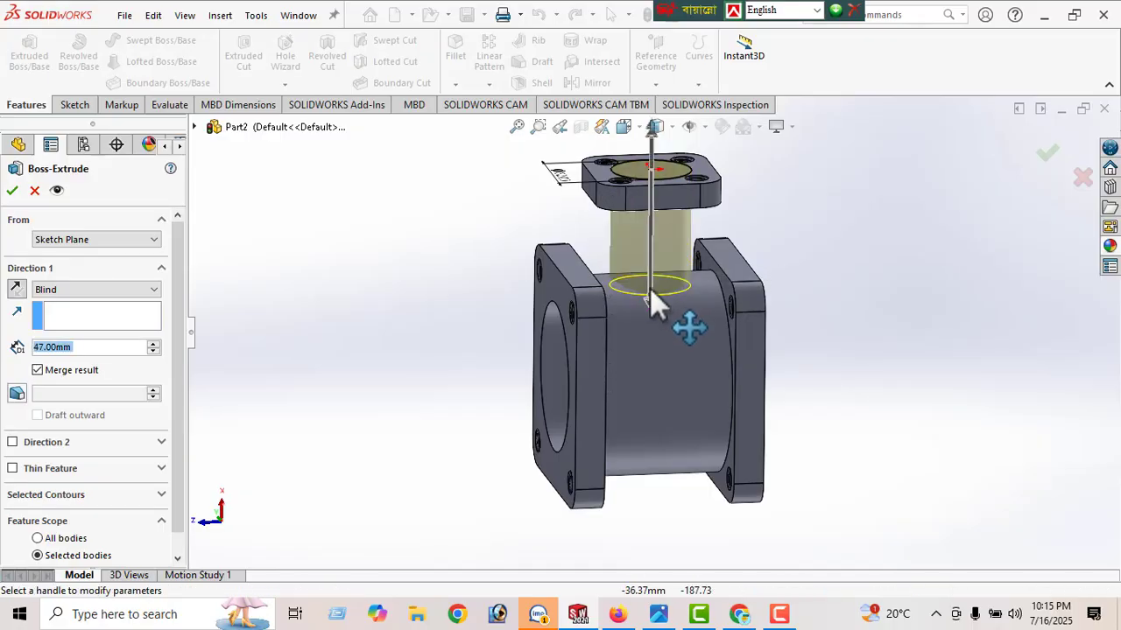
{"action": "middle_click_drag", "start_coordinate": [658, 361], "coordinate": [618, 297]}
{"action": "middle_click_drag", "start_coordinate": [720, 399], "coordinate": [638, 276]}
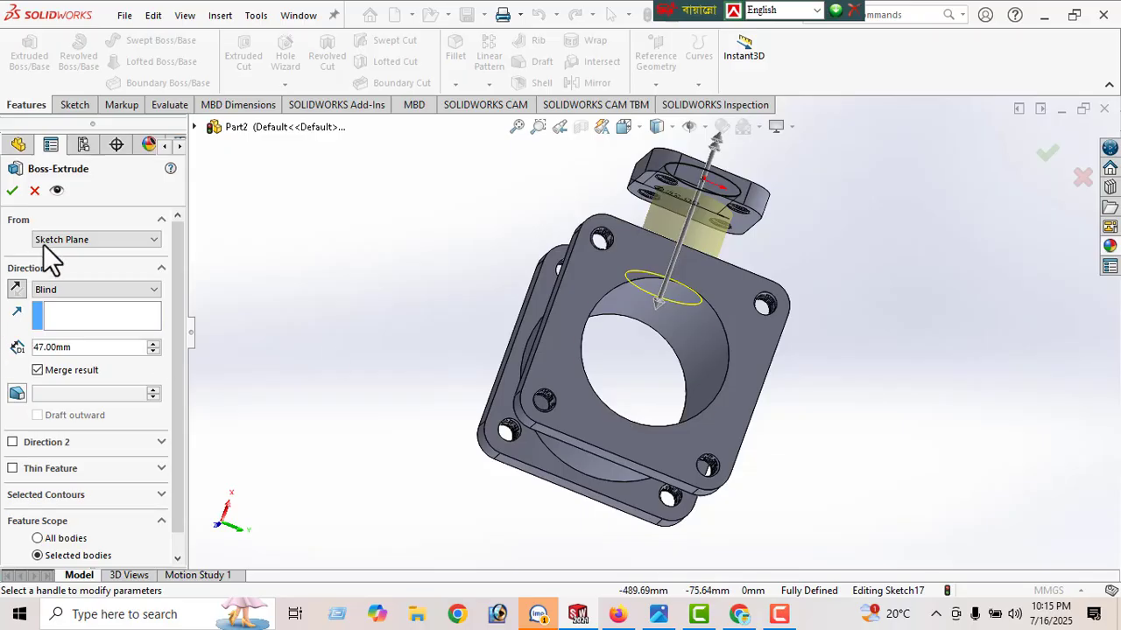
{"action": "left_click", "coordinate": [12, 190]}
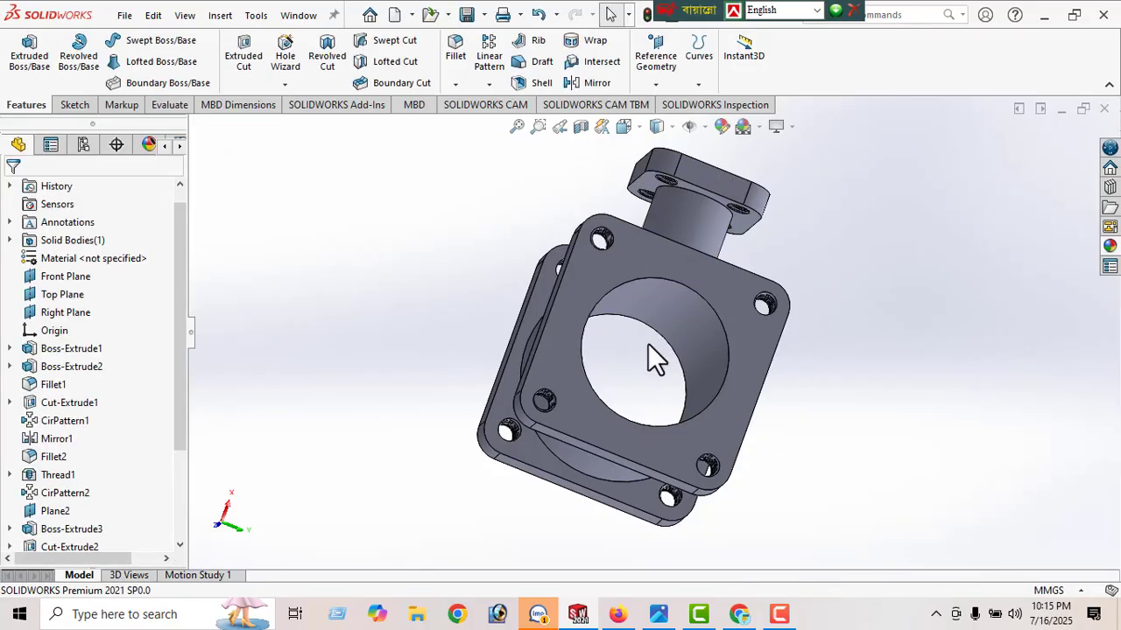
- View the upper flange's outer face straight on and check the central bore's diameter in the reference drawing
{"action": "middle_click_drag", "start_coordinate": [620, 345], "coordinate": [680, 253]}
{"action": "scroll", "coordinate": [649, 340], "scroll_direction": "down", "scroll_amount": 5}
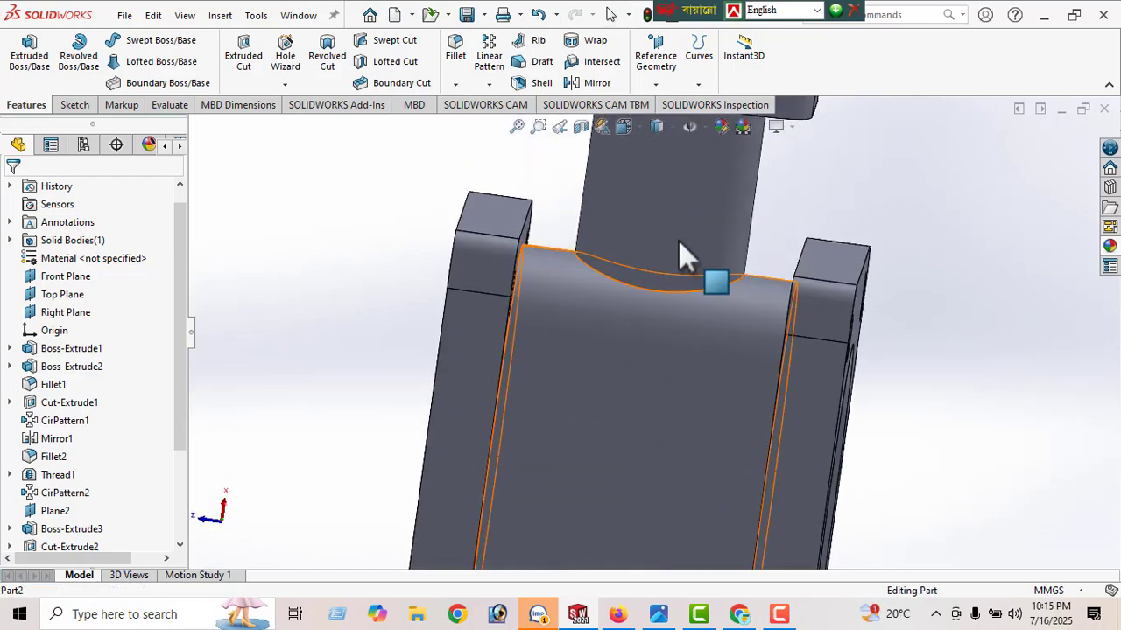
{"action": "scroll", "coordinate": [683, 342], "scroll_direction": "up", "scroll_amount": 5}
{"action": "middle_click_drag", "start_coordinate": [683, 342], "coordinate": [604, 402]}
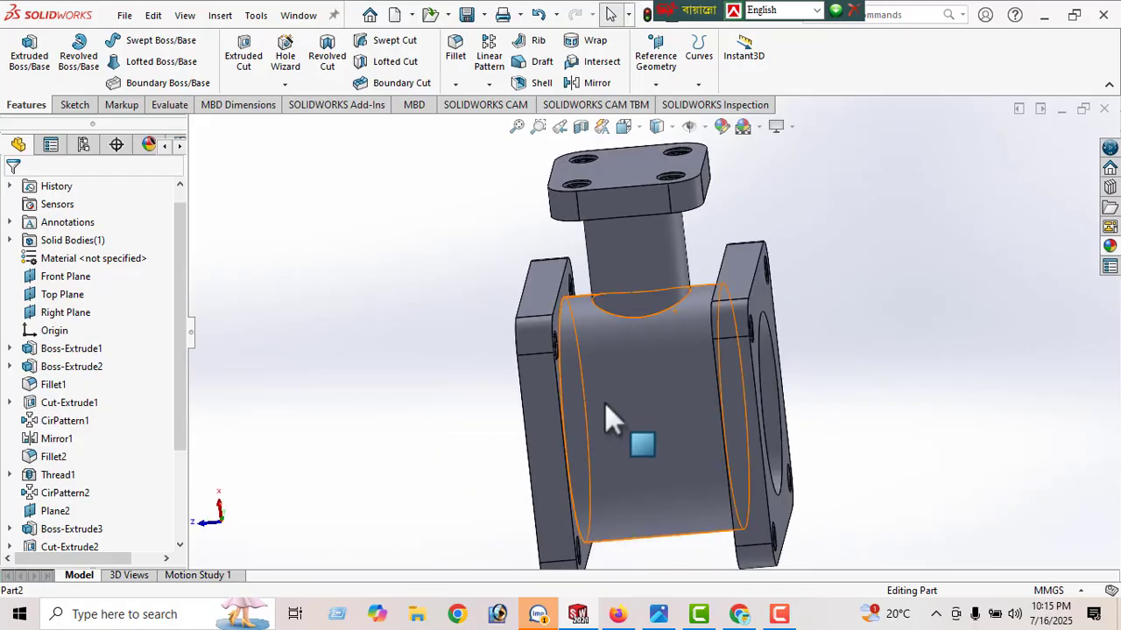
{"action": "mouse_move", "coordinate": [625, 331]}
{"action": "middle_mouse_down"}
{"action": "mouse_move", "coordinate": [644, 289]}
{"action": "mouse_move", "coordinate": [639, 329]}
{"action": "middle_mouse_up"}
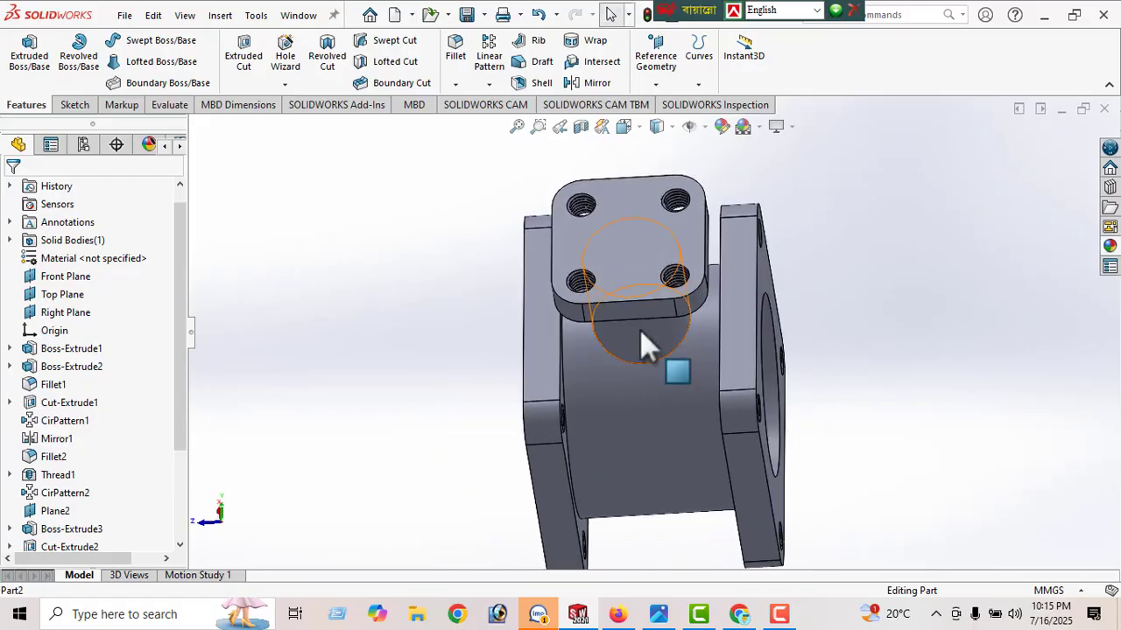
{"action": "left_click", "coordinate": [627, 229]}
{"action": "left_click", "coordinate": [773, 183]}
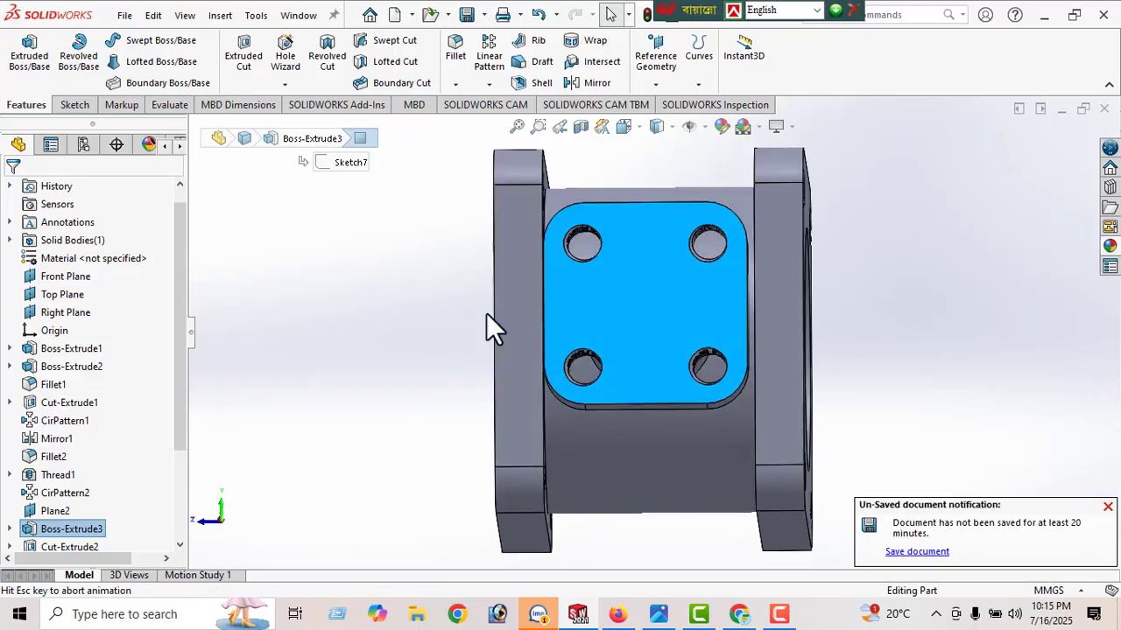
{"action": "left_click", "coordinate": [658, 615]}
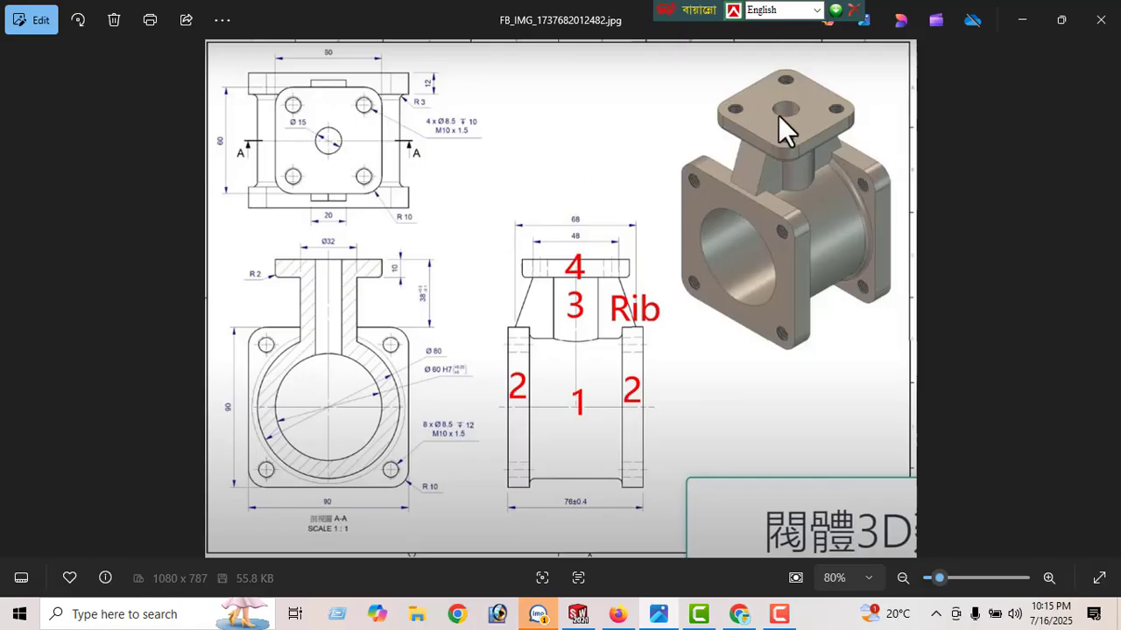
{"action": "left_click", "coordinate": [1021, 19]}
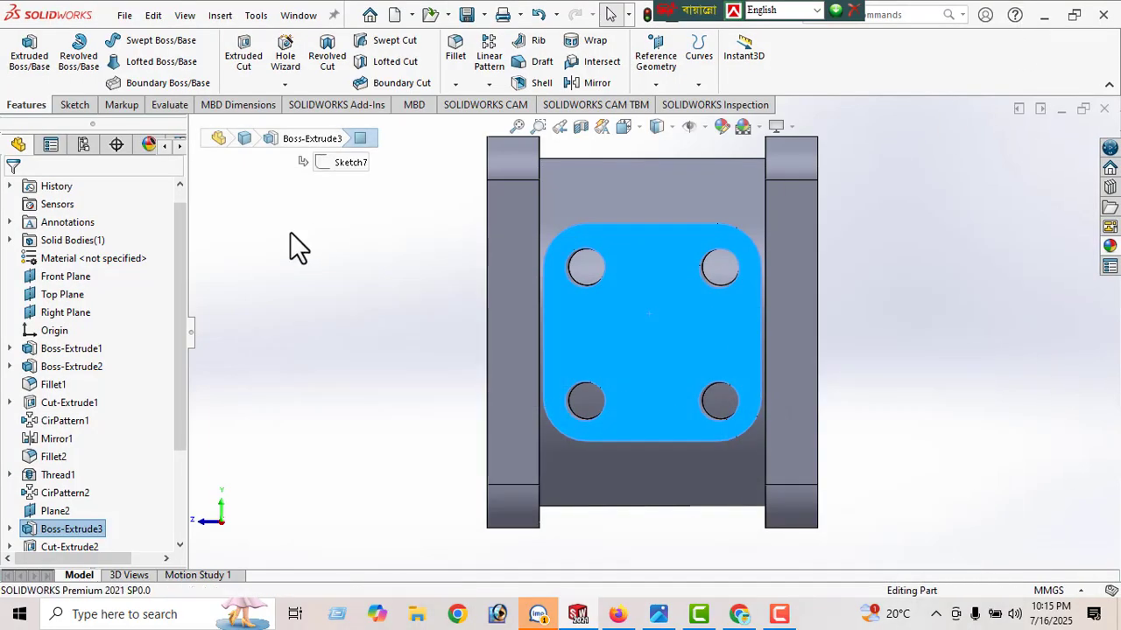
- Start a sketch on the upper flange's outer face and draw a circle about 17.6 mm in diameter centred on the origin
{"action": "left_click", "coordinate": [76, 107]}
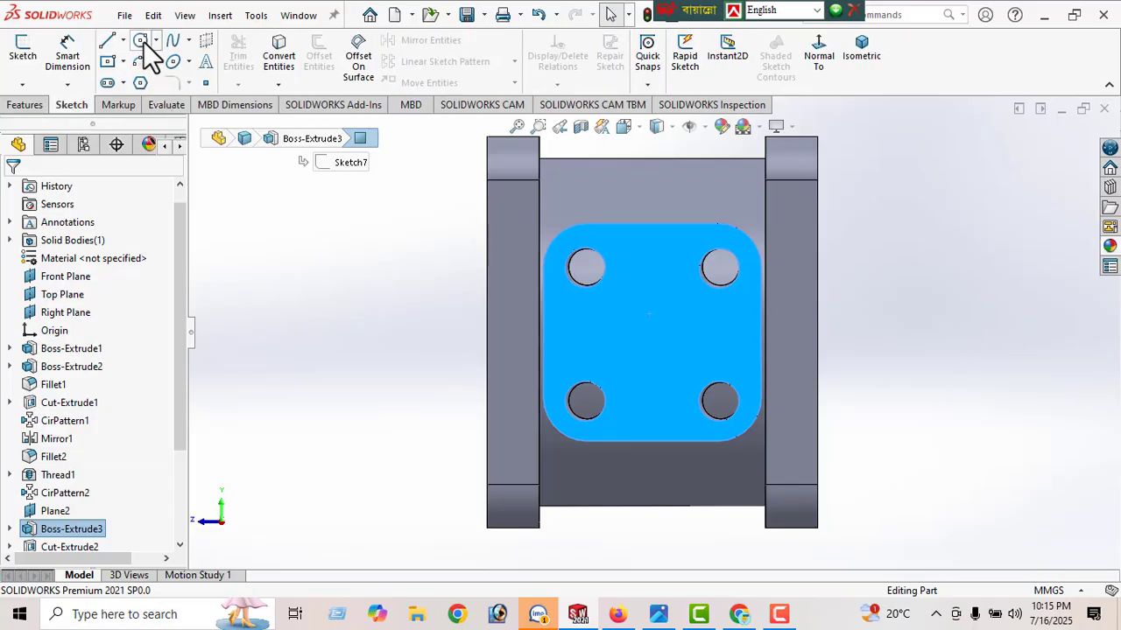
{"action": "left_click", "coordinate": [142, 44]}
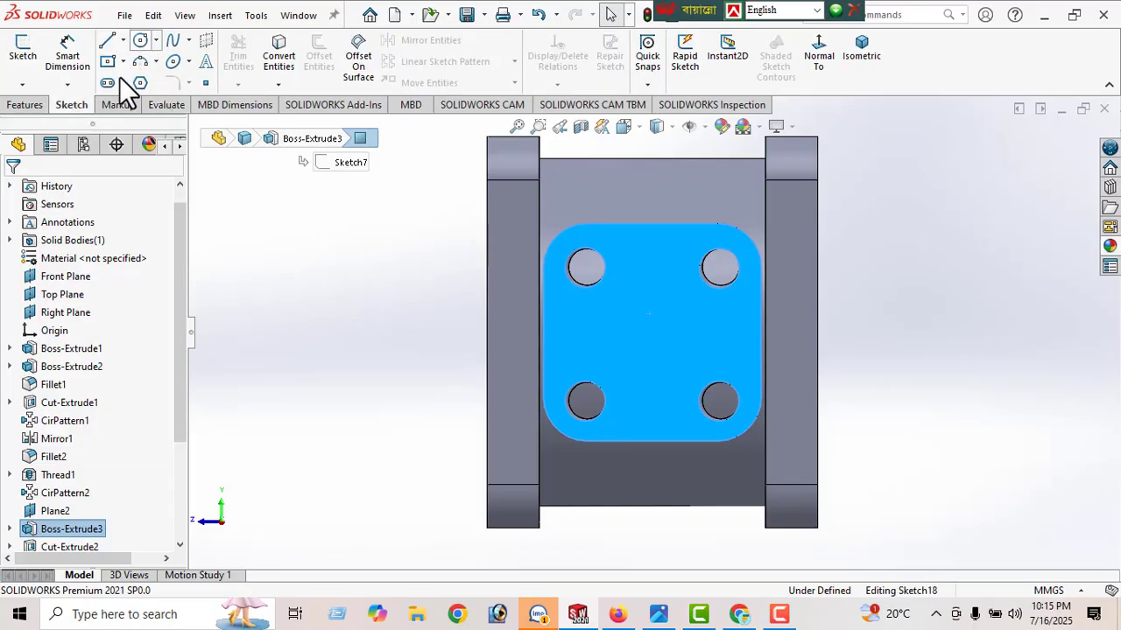
{"action": "left_click", "coordinate": [652, 331]}
{"action": "left_click", "coordinate": [681, 358]}
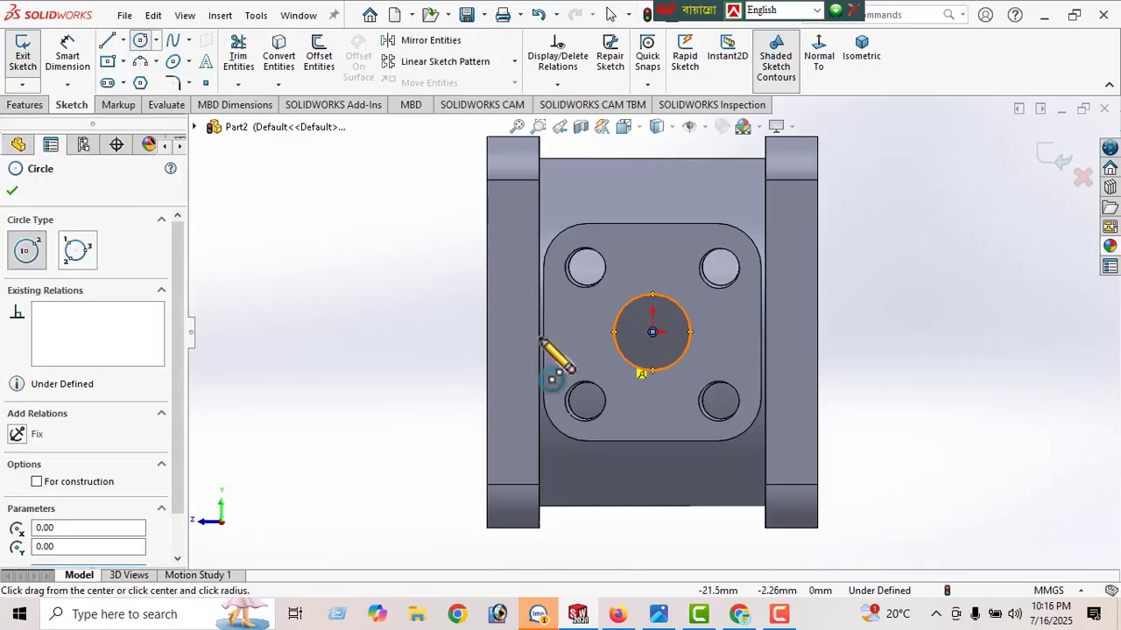
- Dimension the bore circle's diameter to 15 mm
{"action": "left_click", "coordinate": [69, 77]}
{"action": "left_click", "coordinate": [617, 321]}
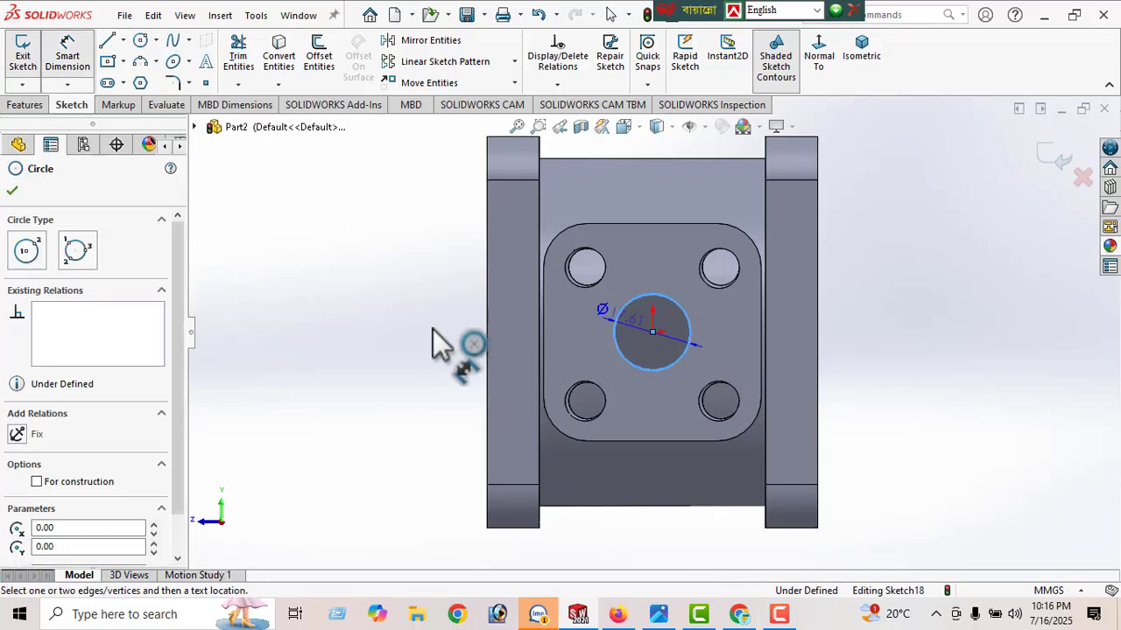
{"action": "left_click", "coordinate": [457, 340]}
{"action": "type", "text": "15"}
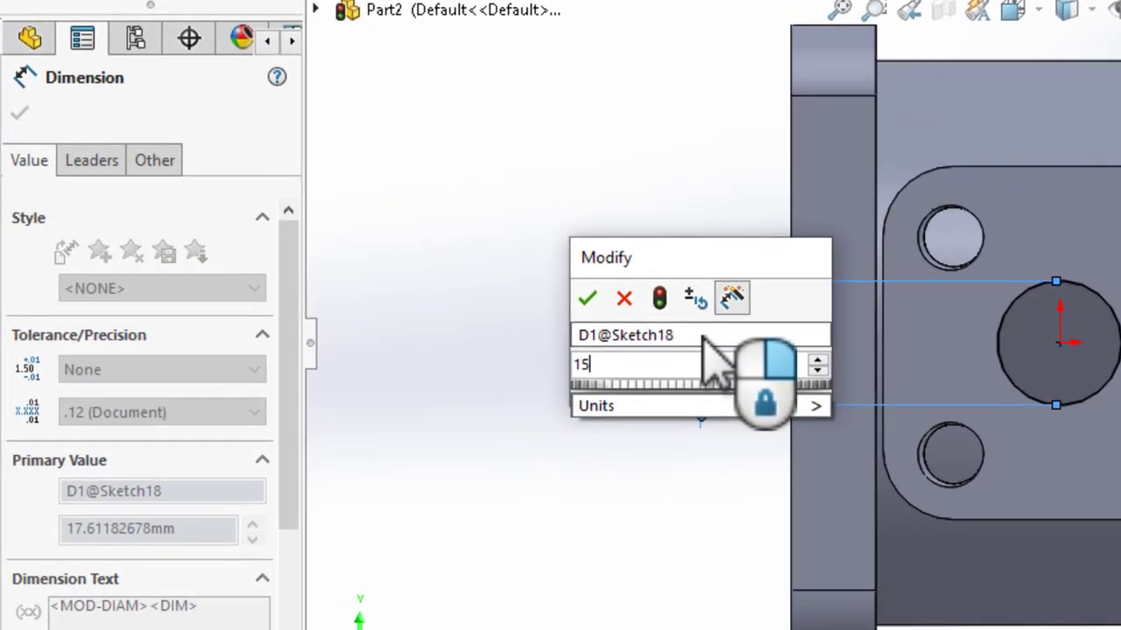
{"action": "key", "text": "Return"}
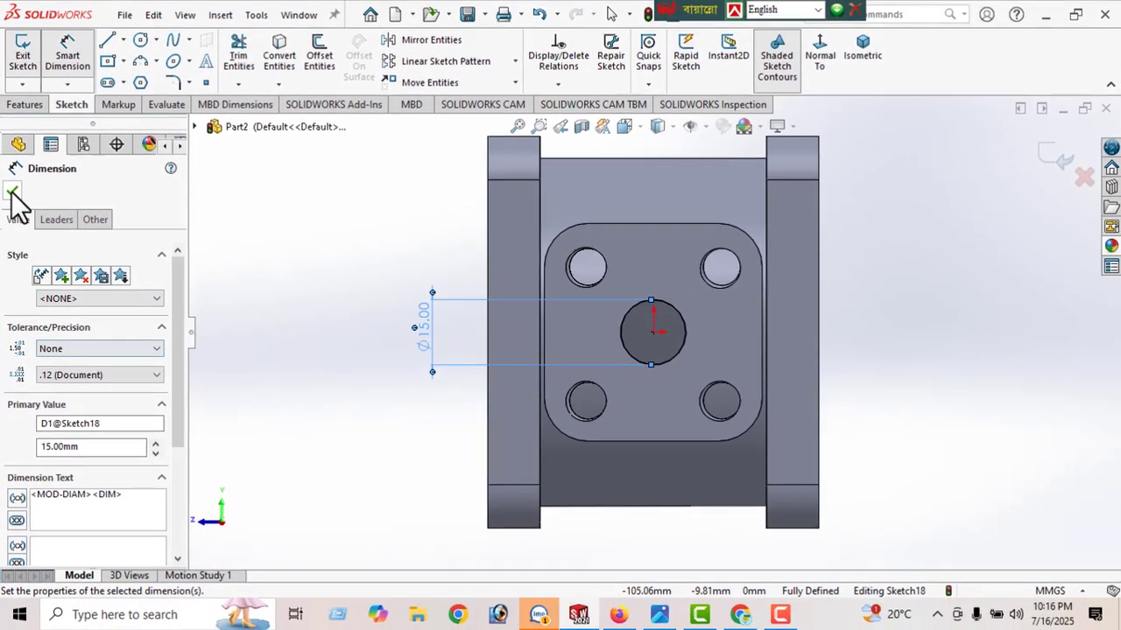
{"action": "left_click", "coordinate": [13, 192]}
- Cut-extrude the bore circle blind to 73 mm through the upper flange and neck into the tube's main bore
{"action": "middle_click_drag", "start_coordinate": [606, 377], "coordinate": [244, 152]}
{"action": "left_click", "coordinate": [25, 105]}
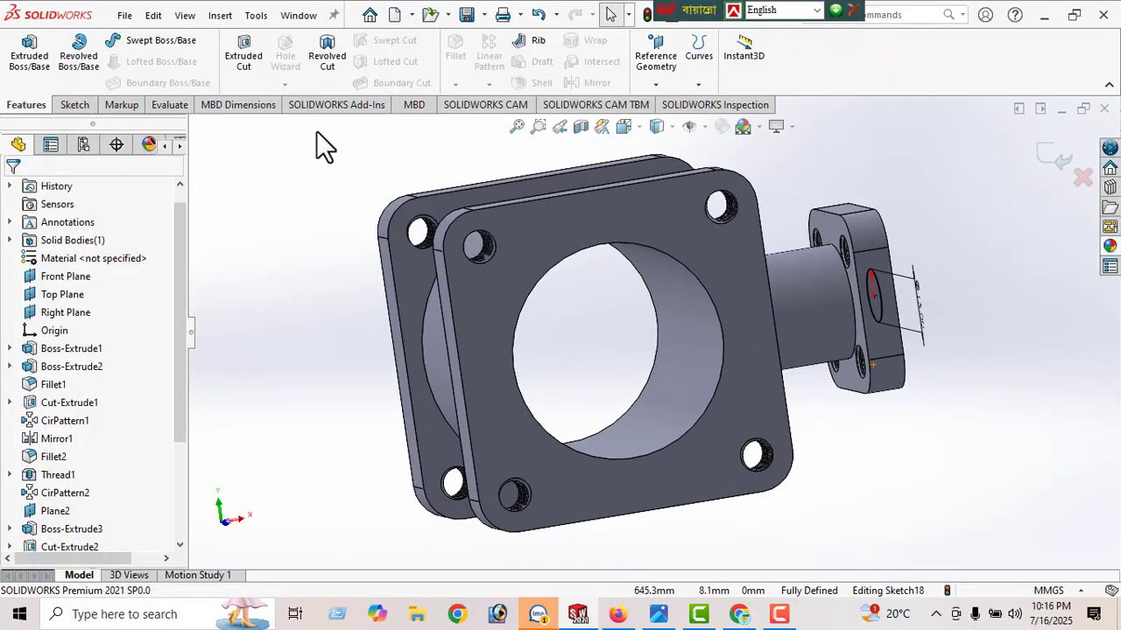
{"action": "left_click", "coordinate": [243, 63]}
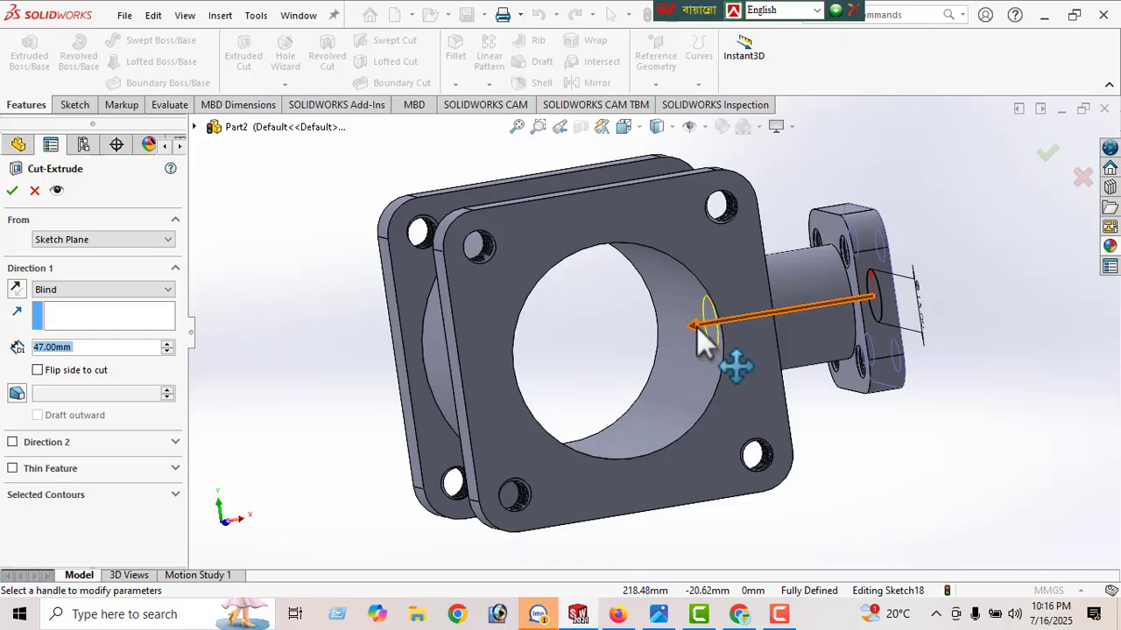
{"action": "left_click_drag", "start_coordinate": [698, 329], "coordinate": [618, 343]}
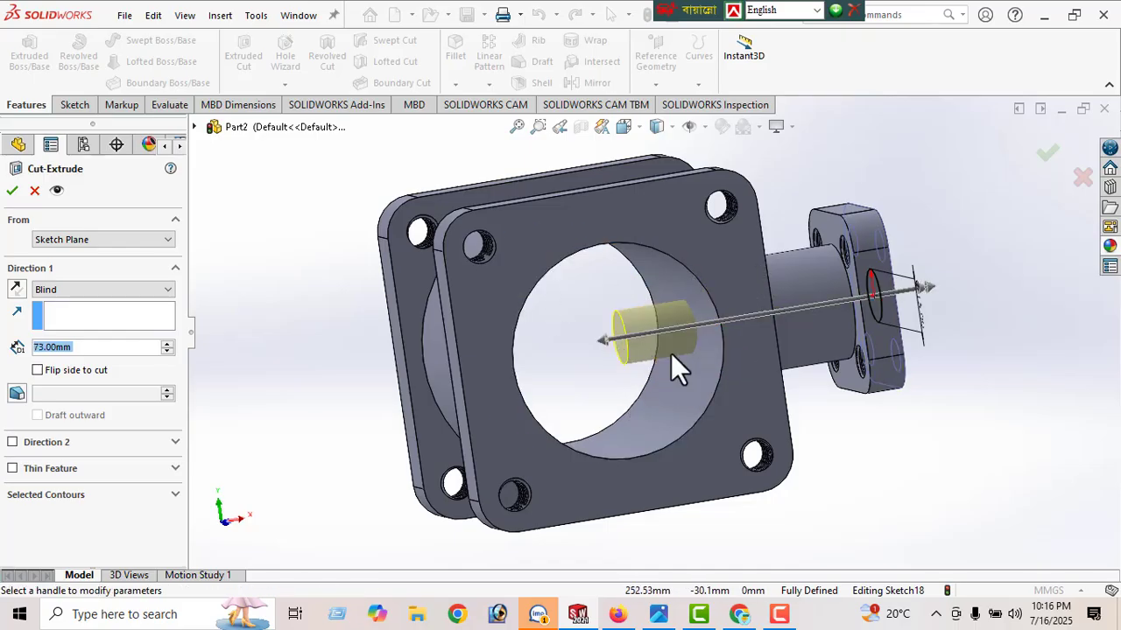
{"action": "middle_click_drag", "start_coordinate": [670, 353], "coordinate": [620, 317]}
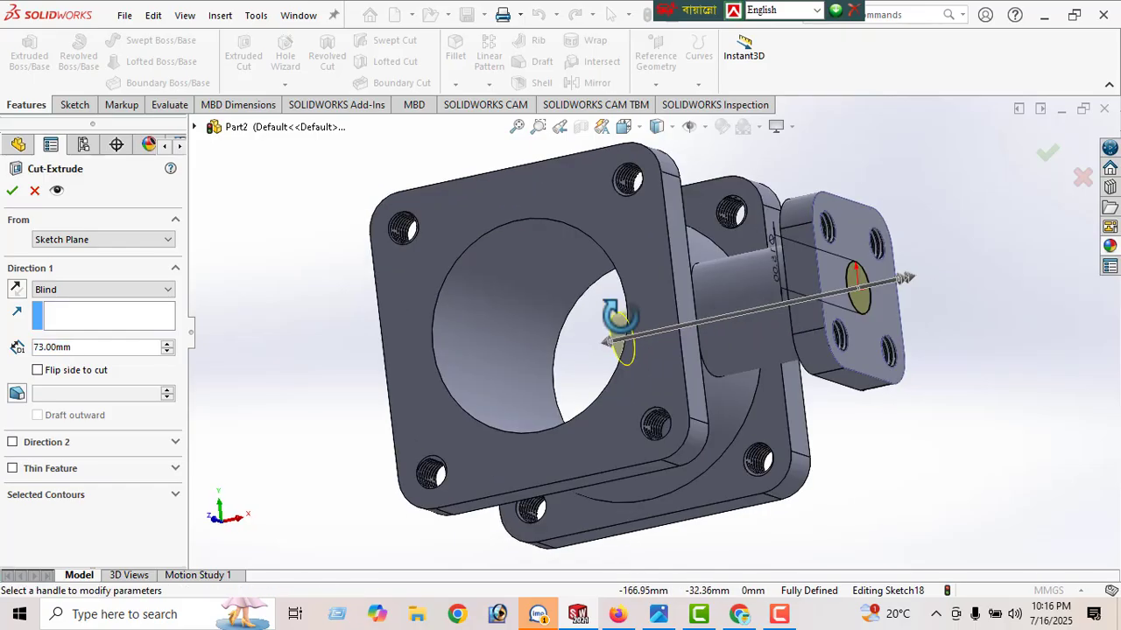
{"action": "left_click", "coordinate": [14, 195]}
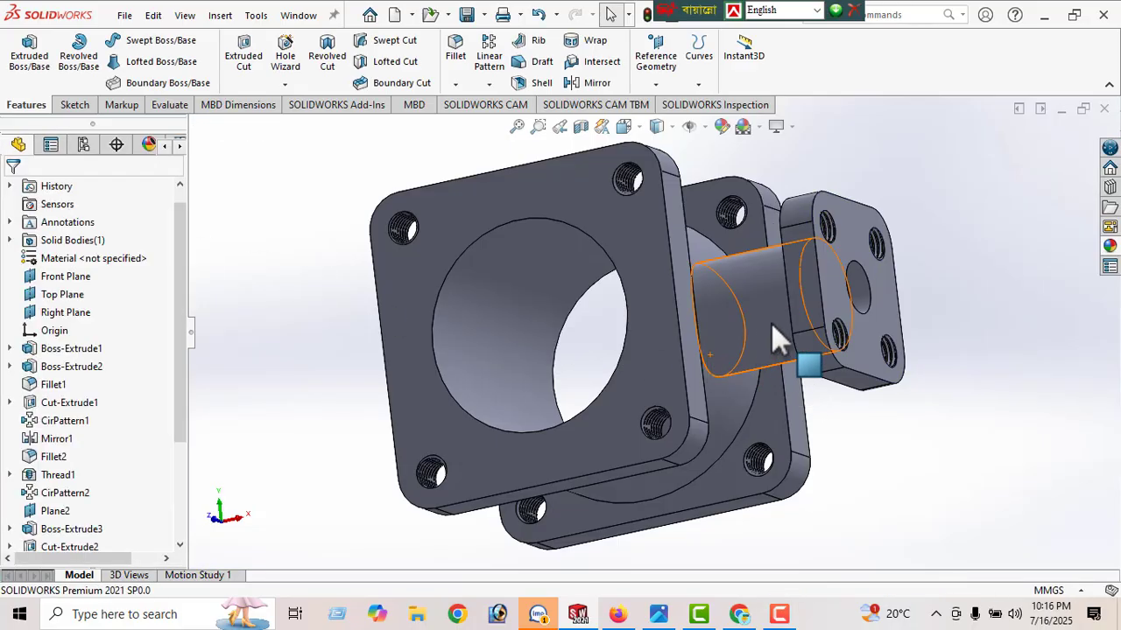
- Inspect the bored neck from several sides and examine the rib's shape in the reference drawing
{"action": "middle_click_drag", "start_coordinate": [771, 322], "coordinate": [656, 293]}
{"action": "scroll", "coordinate": [655, 342], "scroll_direction": "up", "scroll_amount": 2}
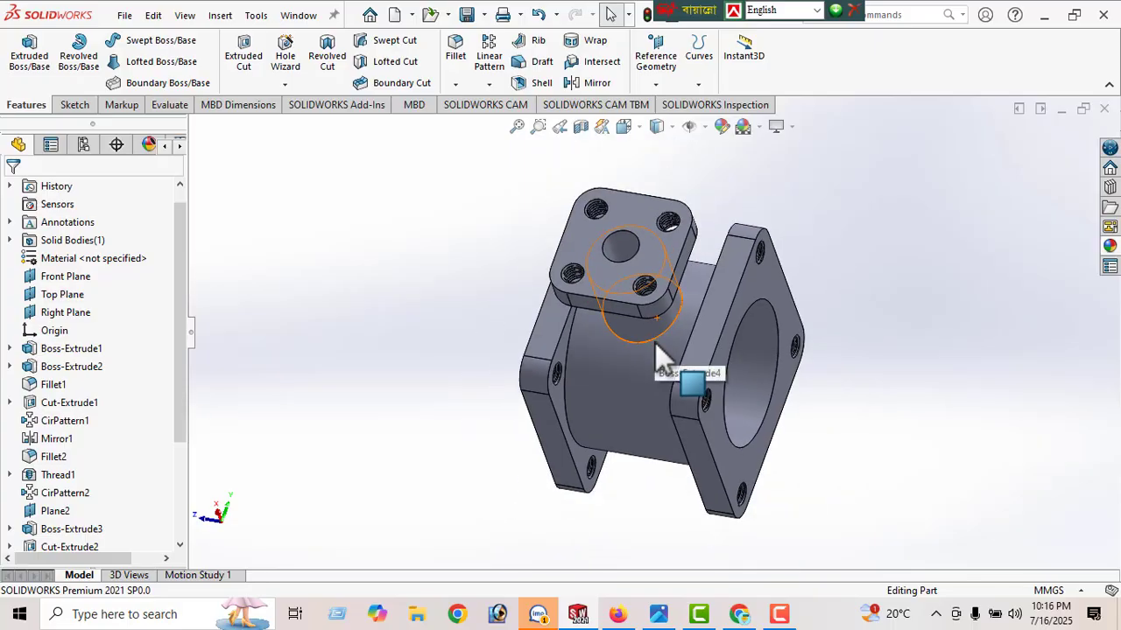
{"action": "middle_click_drag", "start_coordinate": [725, 438], "coordinate": [776, 296]}
{"action": "middle_click_drag", "start_coordinate": [799, 437], "coordinate": [823, 353]}
{"action": "left_click", "coordinate": [660, 614]}
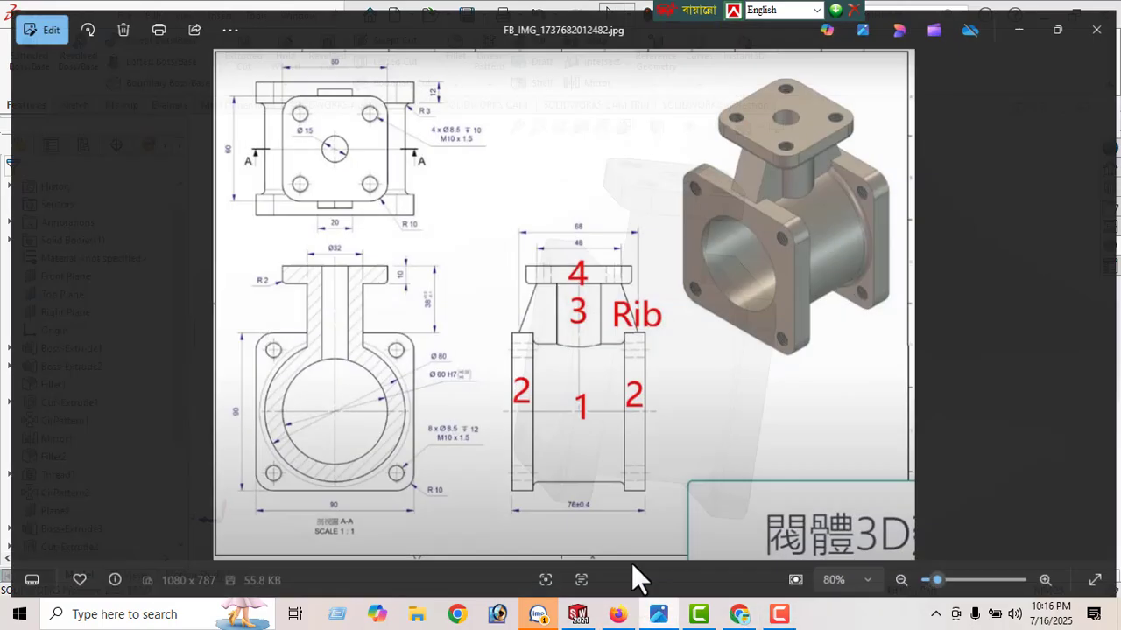
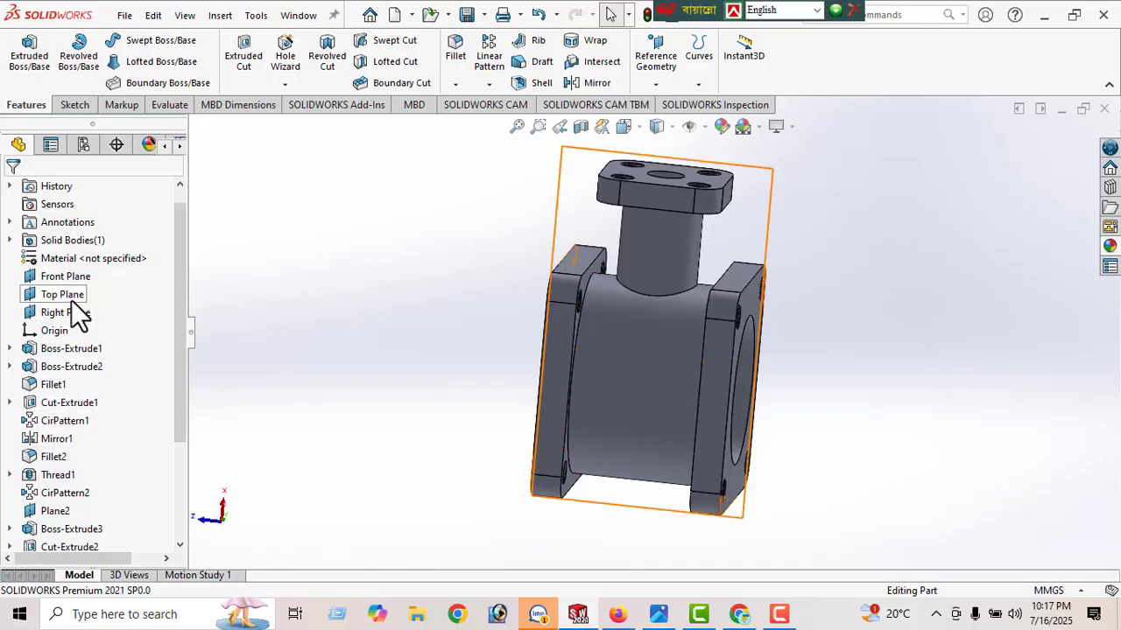
- Start a sketch on the Top Plane and draw a vertical centerline about 32 mm long from the middle of the neck's junction curve into the end flange
{"action": "left_click", "coordinate": [70, 295]}
{"action": "left_click", "coordinate": [87, 277]}
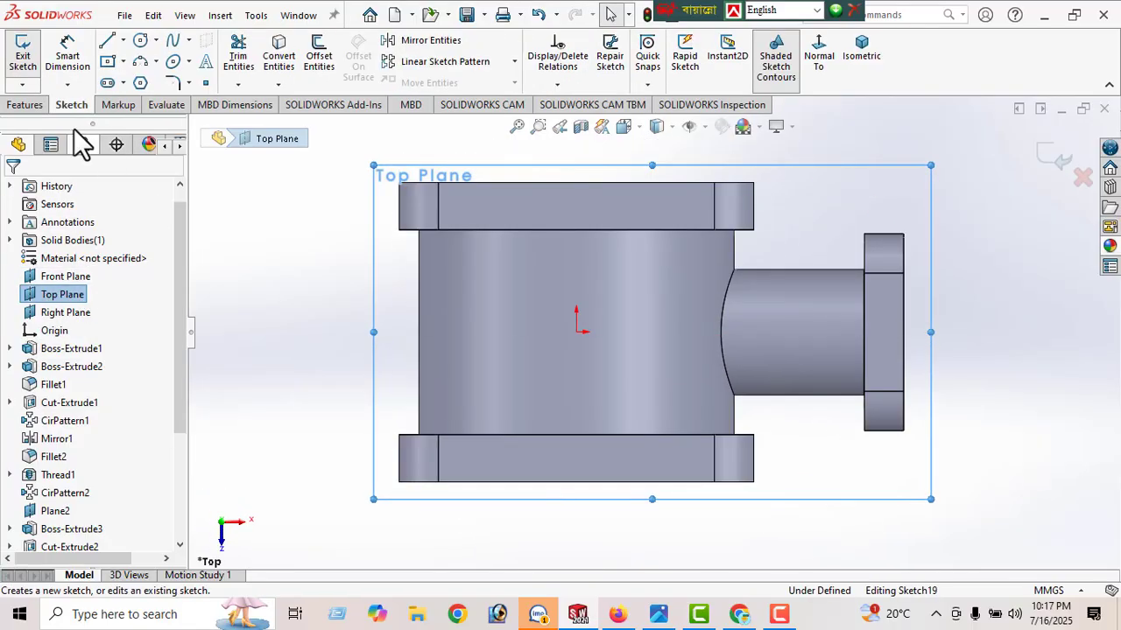
{"action": "left_click", "coordinate": [122, 40]}
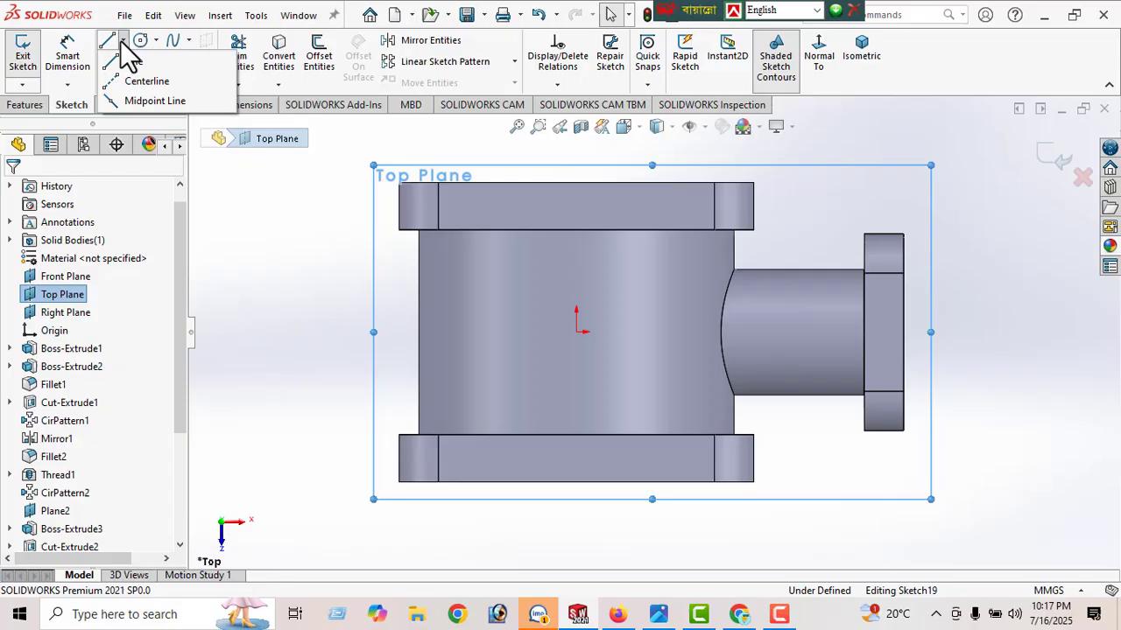
{"action": "left_click", "coordinate": [144, 78]}
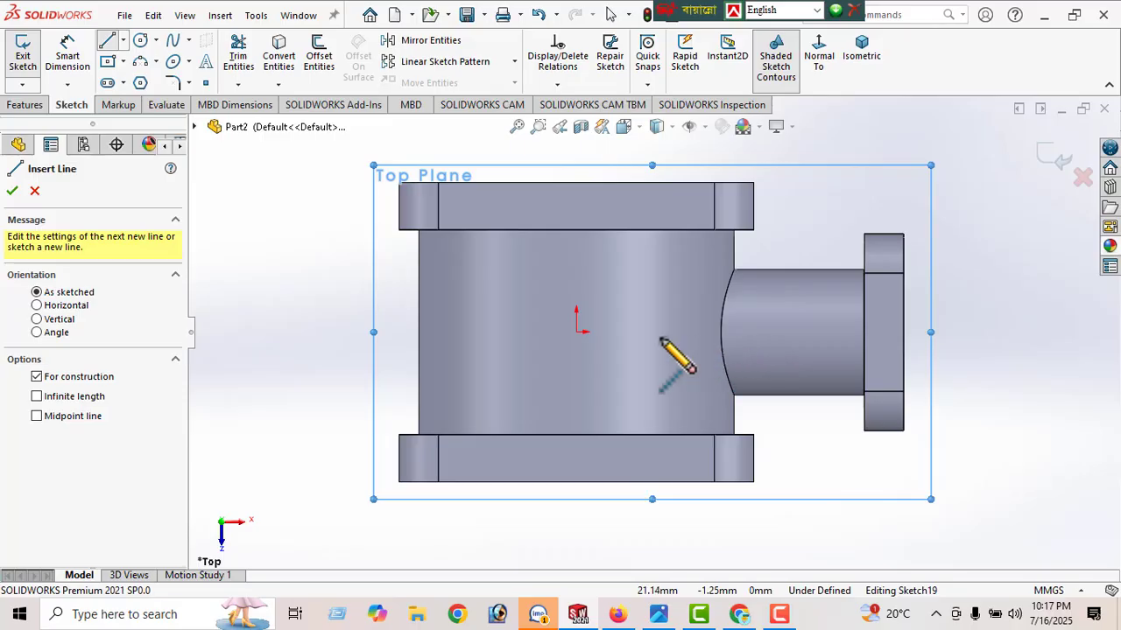
{"action": "left_click", "coordinate": [576, 332]}
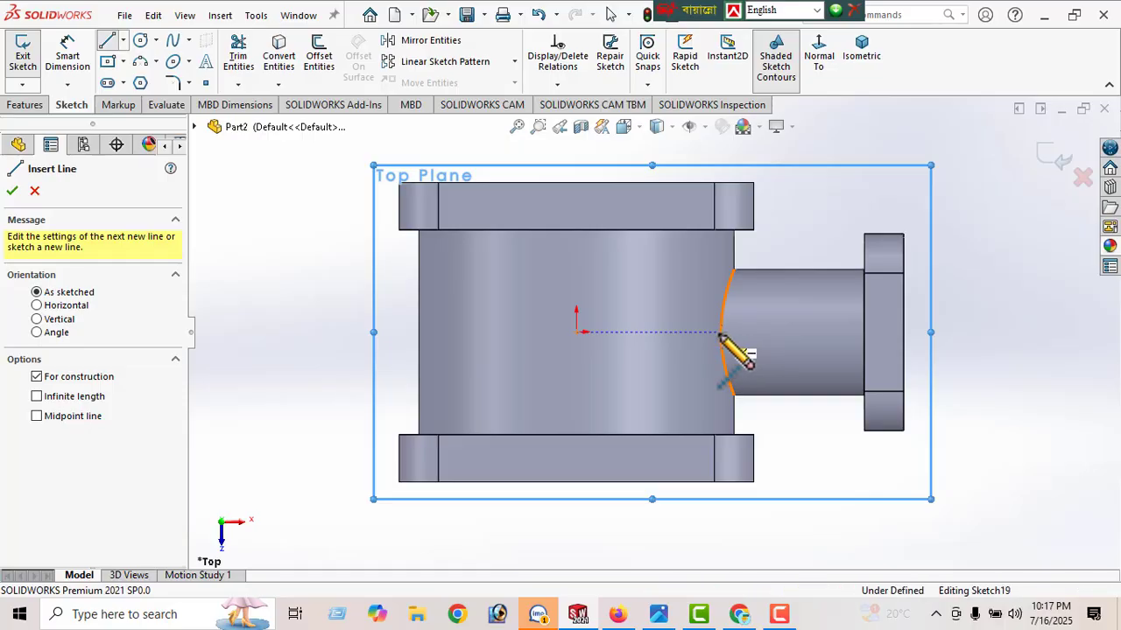
{"action": "left_click", "coordinate": [719, 332]}
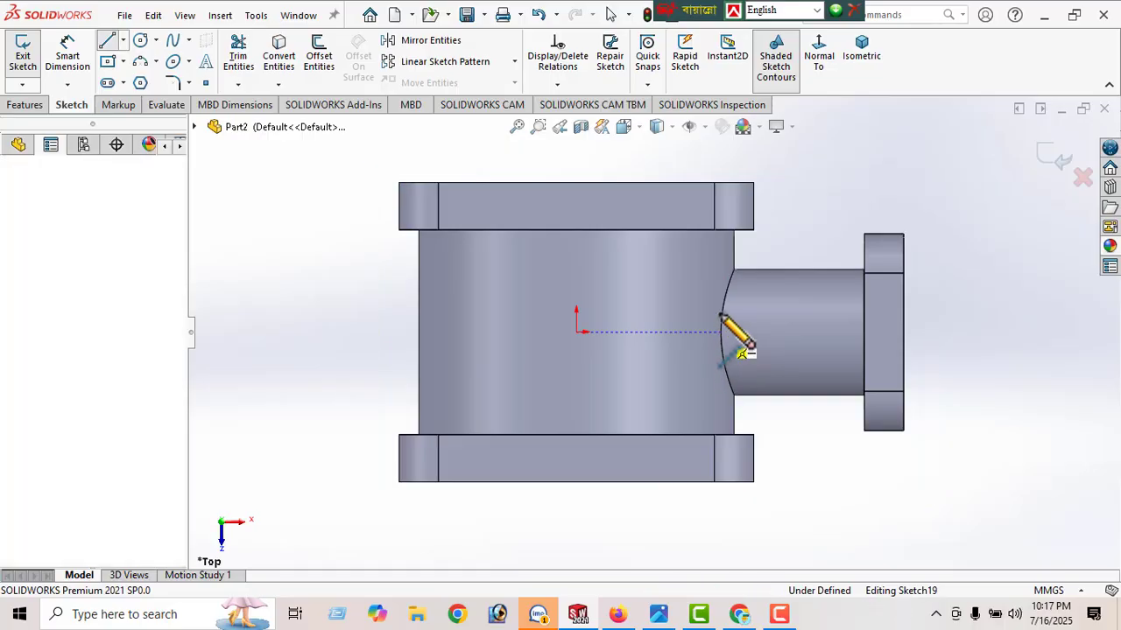
{"action": "left_click", "coordinate": [720, 207]}
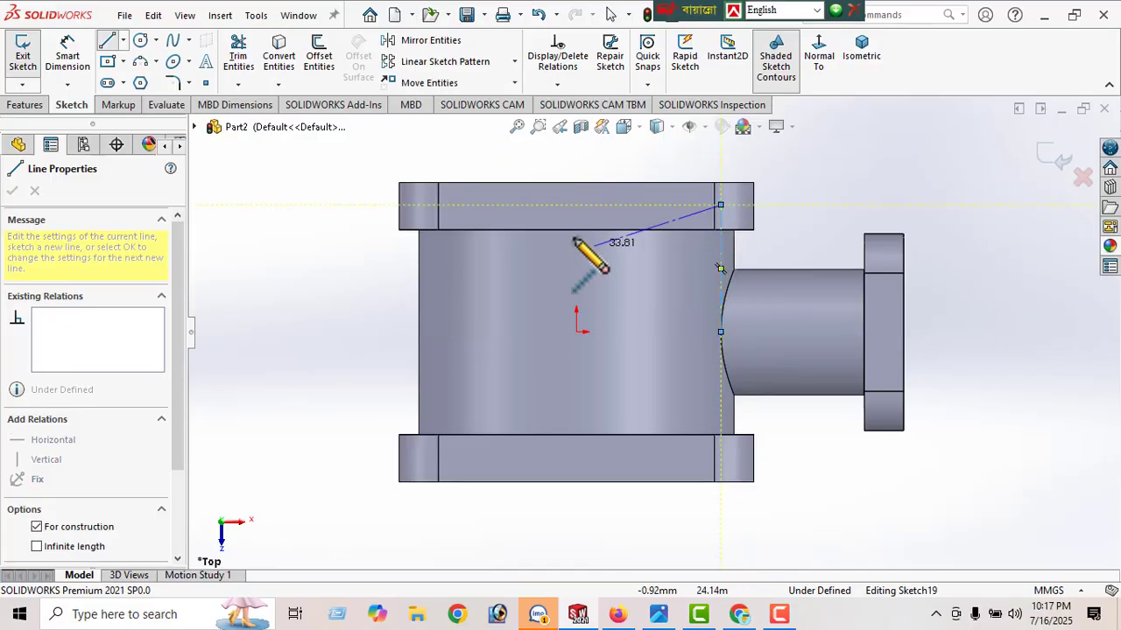
{"action": "right_click", "coordinate": [275, 172]}
{"action": "left_click", "coordinate": [331, 183]}
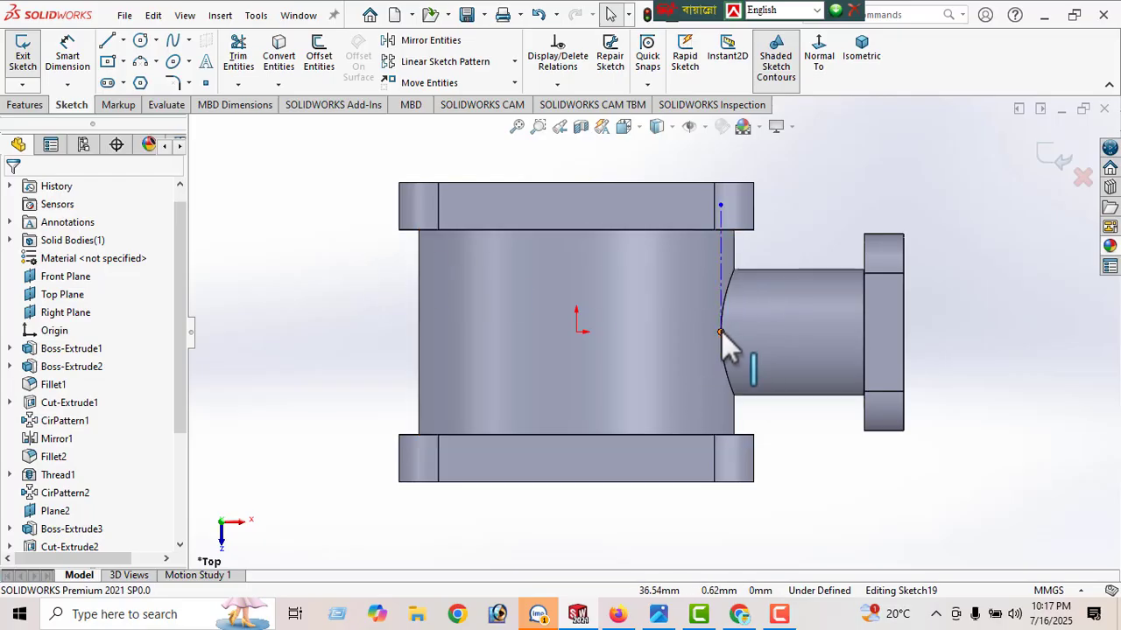
- Check the rib's base width in the reference drawing
{"action": "left_click", "coordinate": [658, 614]}
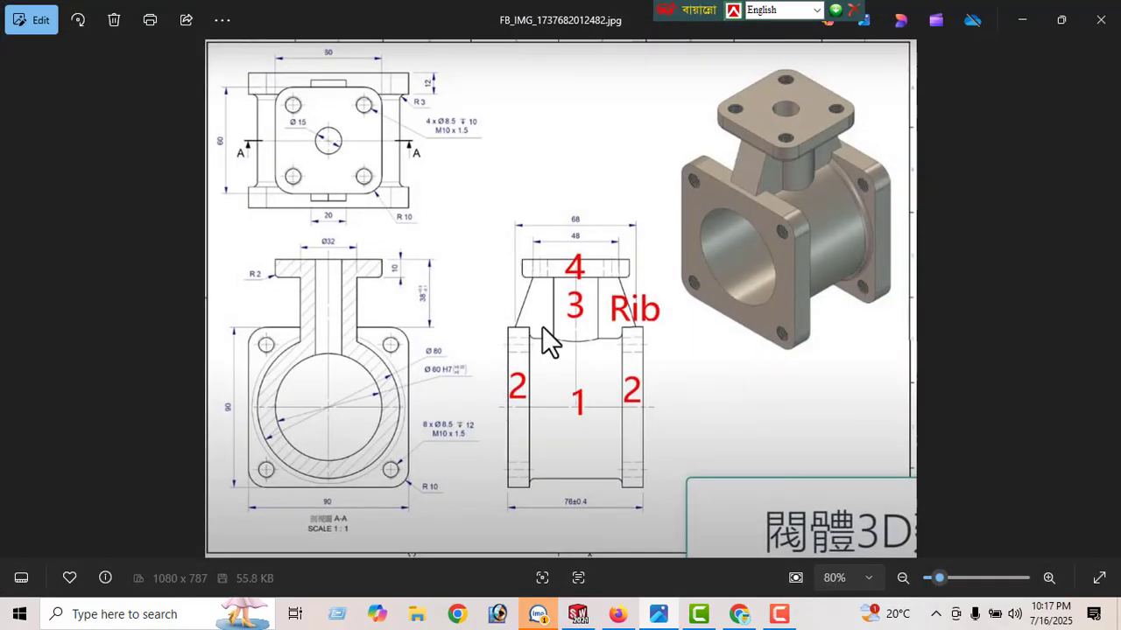
{"action": "left_click", "coordinate": [1021, 25]}
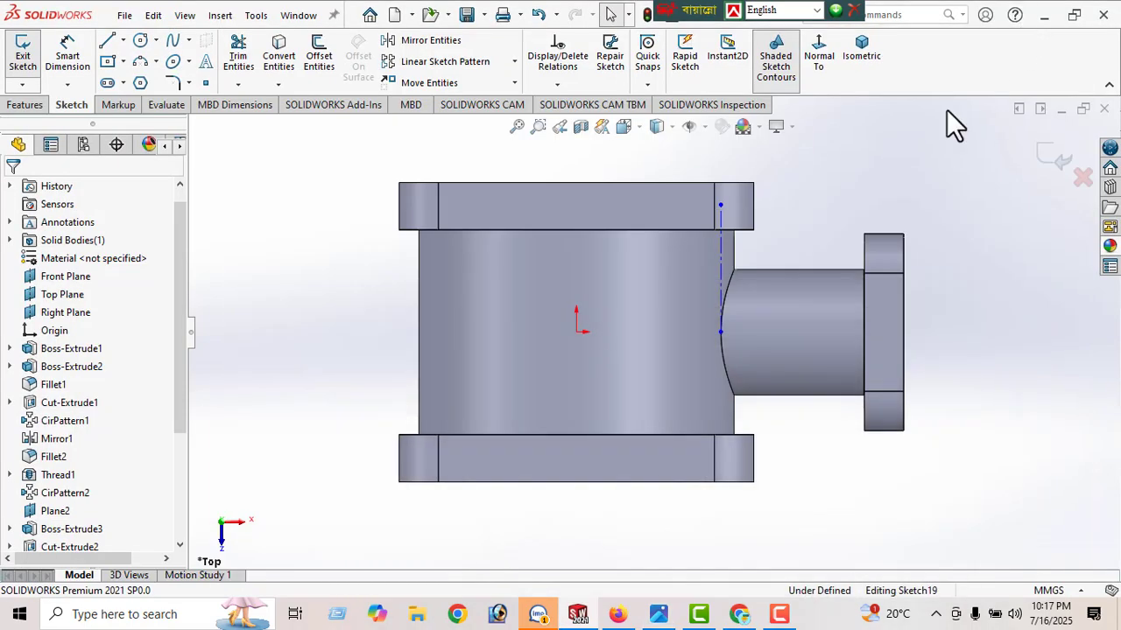
{"action": "left_click", "coordinate": [67, 83]}
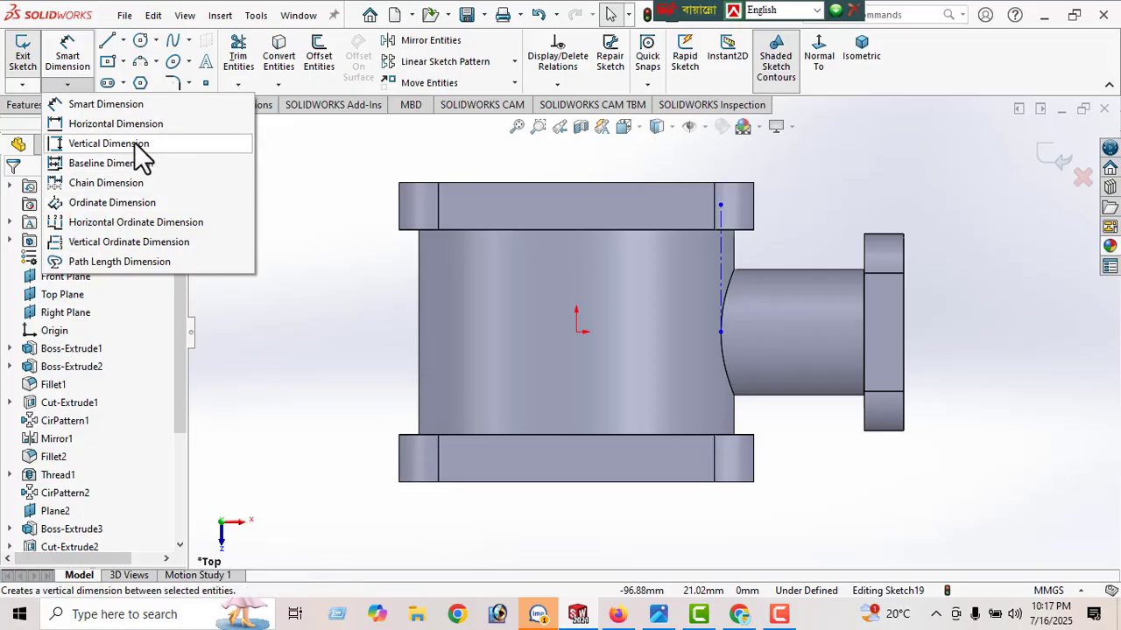
{"action": "left_click", "coordinate": [67, 55]}
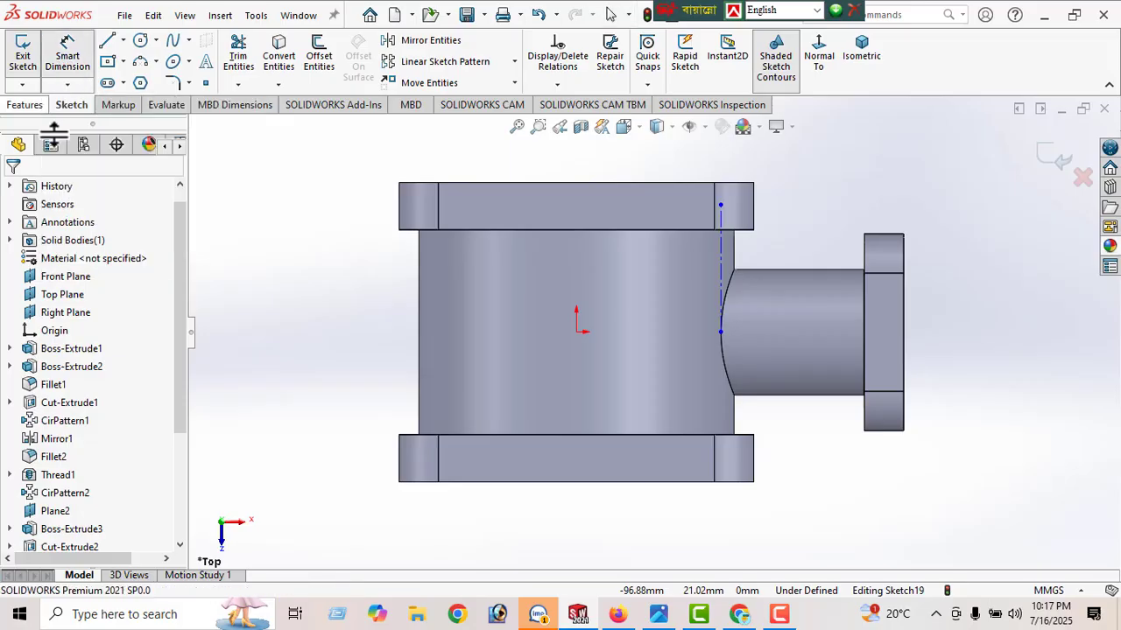
{"action": "left_click", "coordinate": [723, 259]}
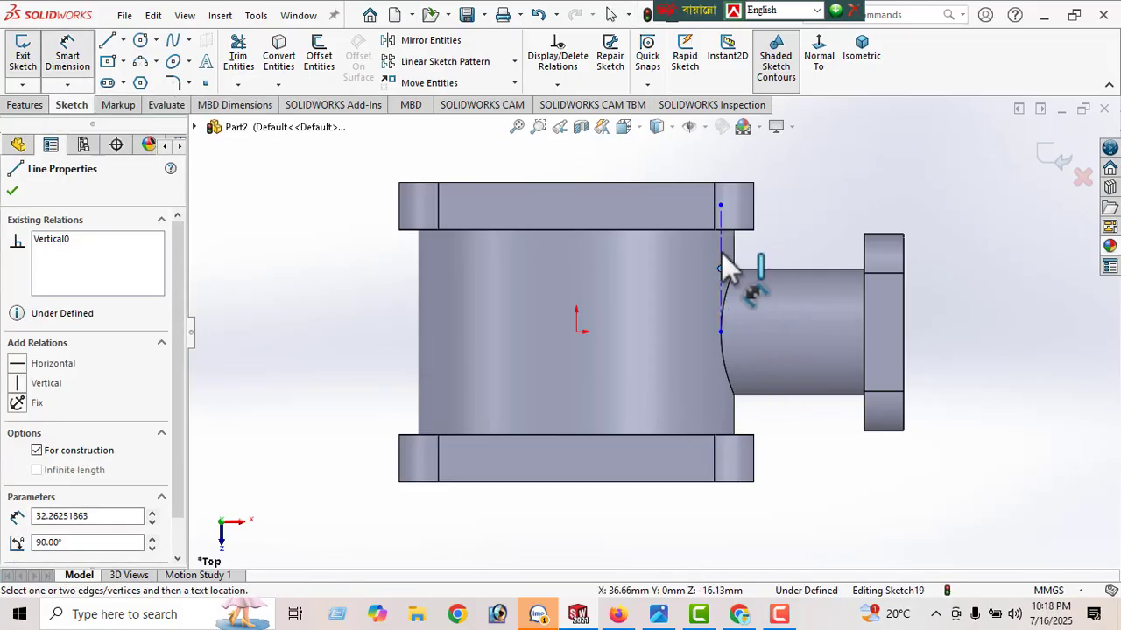
{"action": "left_click", "coordinate": [721, 268]}
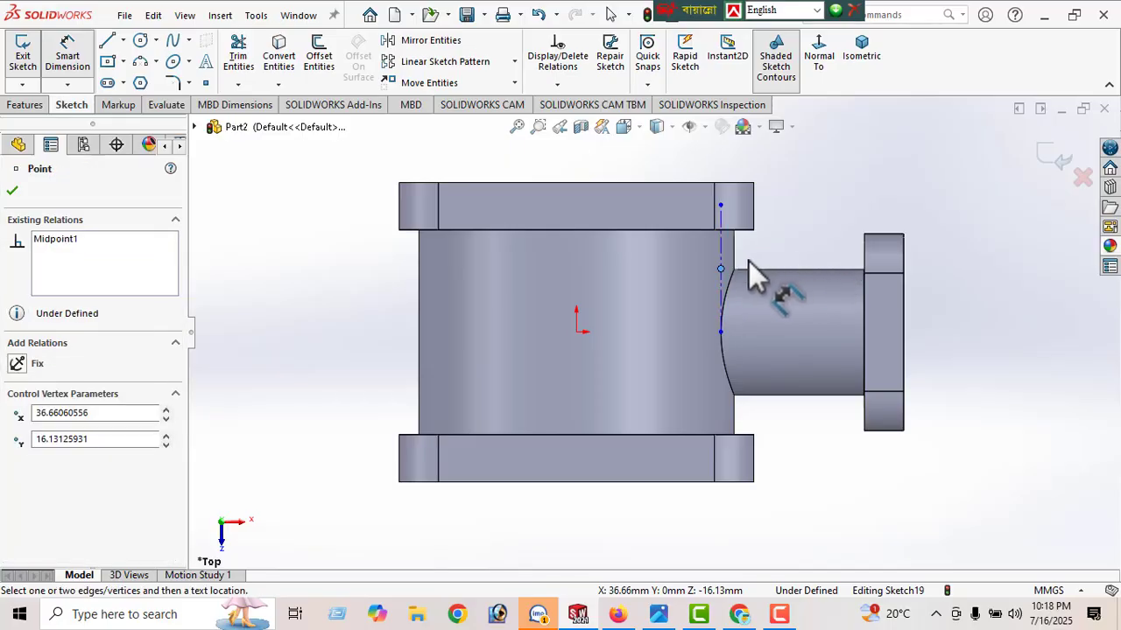
{"action": "left_click", "coordinate": [12, 192]}
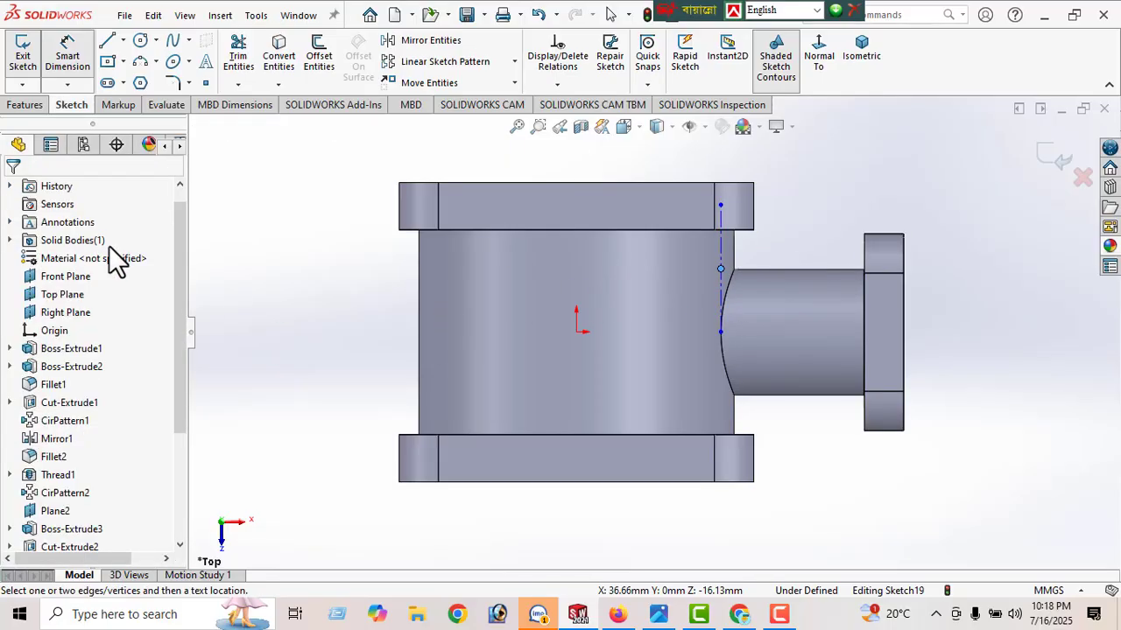
- Dimension the vertical centerline's length as 68/2 mm
{"action": "left_click", "coordinate": [76, 71]}
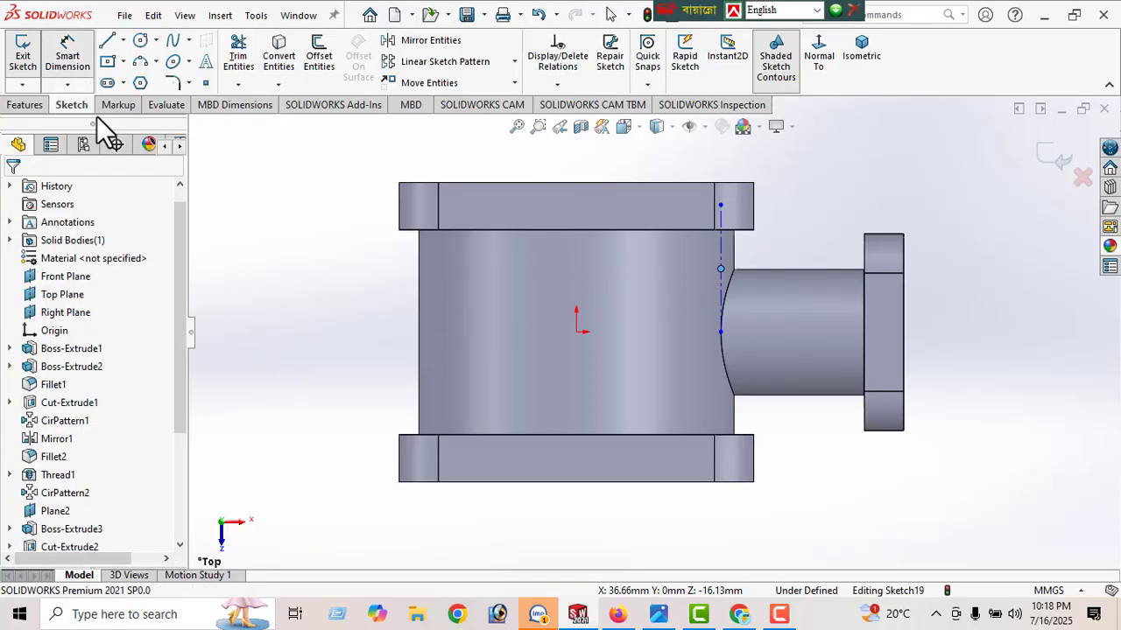
{"action": "left_click", "coordinate": [68, 54]}
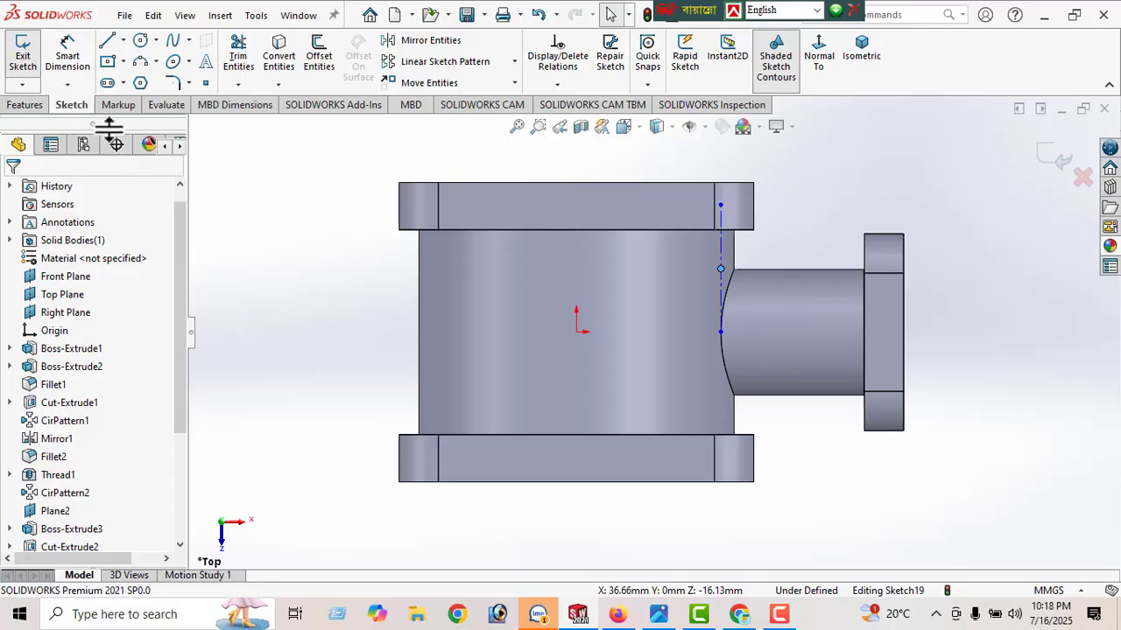
{"action": "left_click", "coordinate": [75, 71]}
{"action": "left_click", "coordinate": [720, 271]}
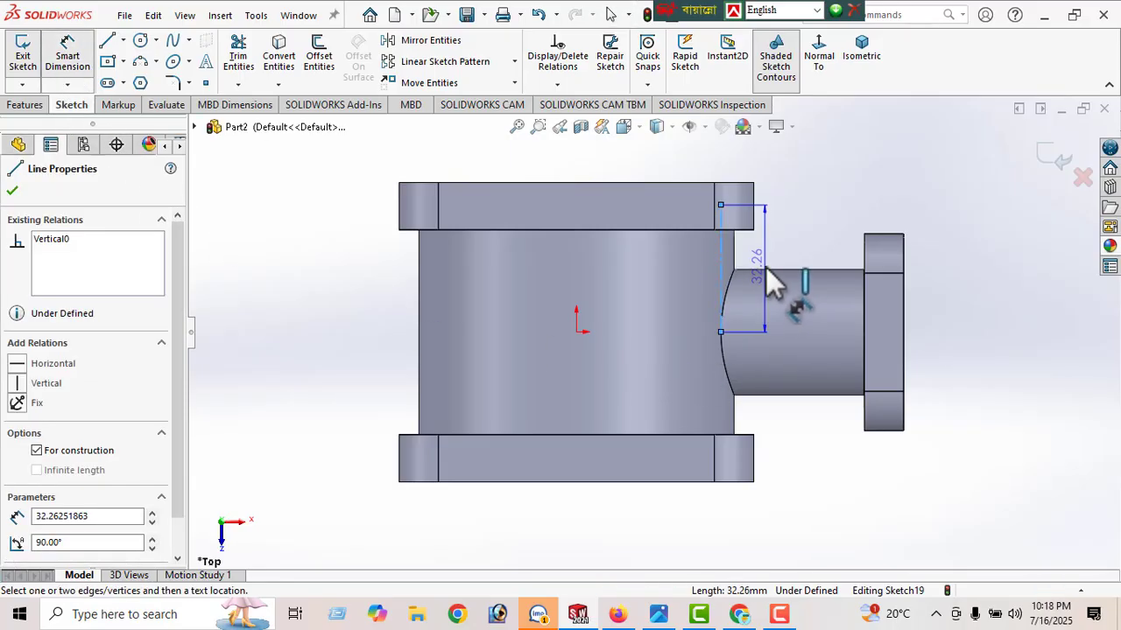
{"action": "left_click", "coordinate": [777, 289]}
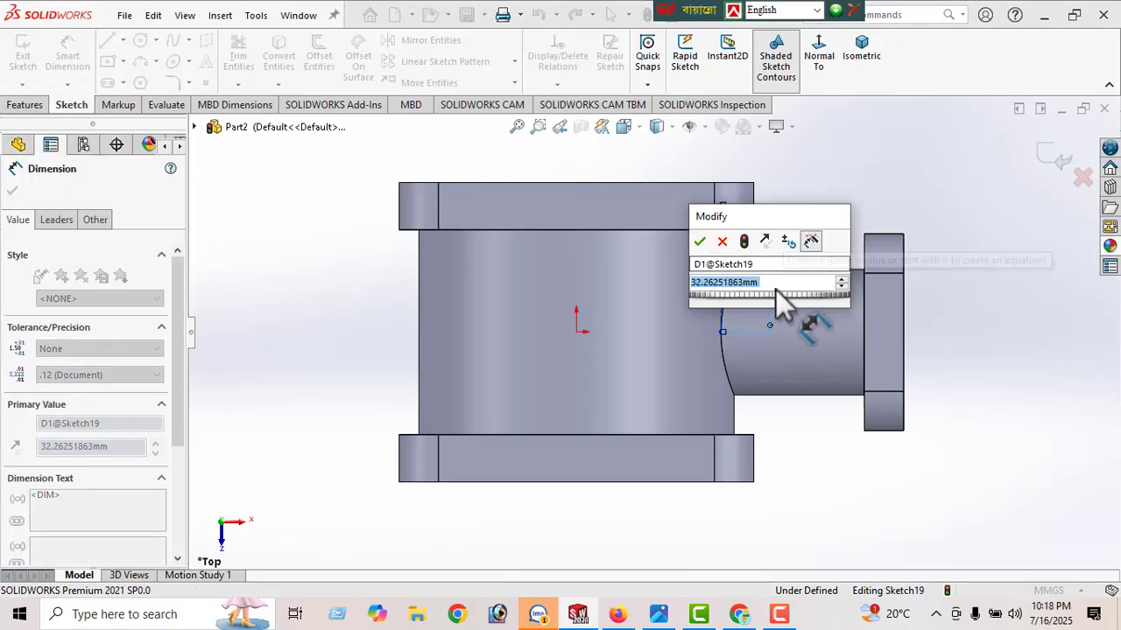
{"action": "type", "text": "68/2"}
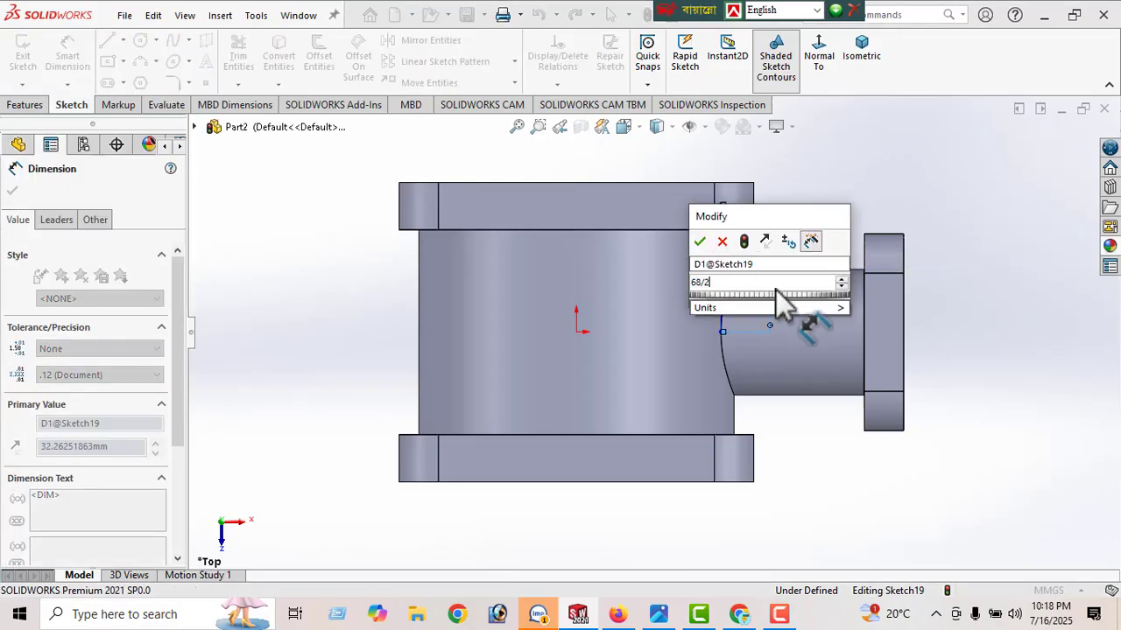
{"action": "key", "text": "Return"}
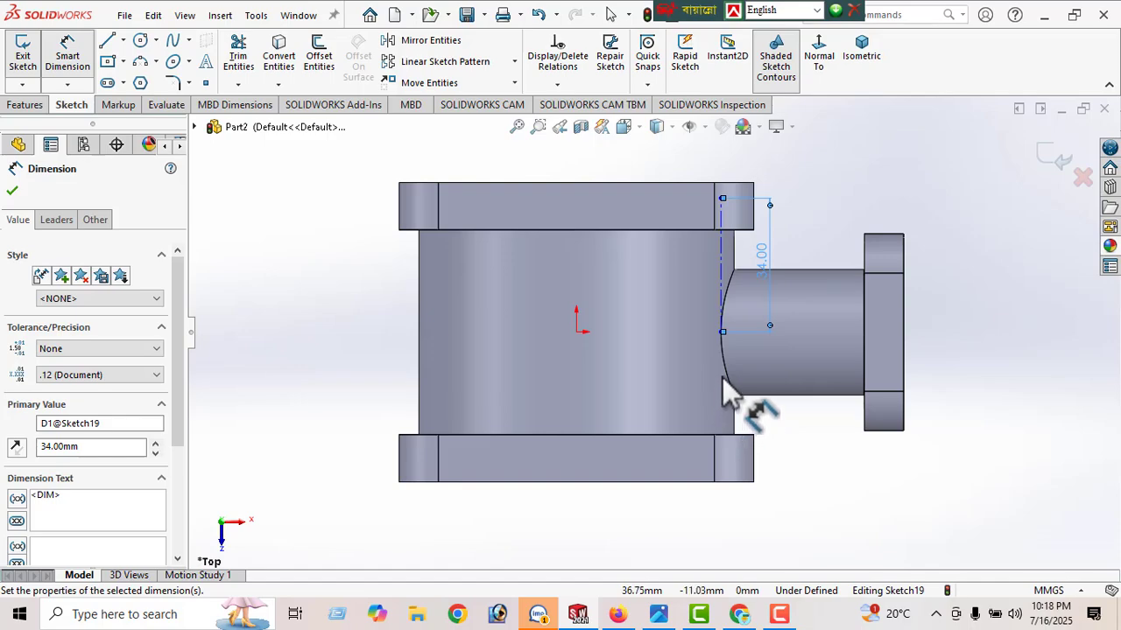
- Draw a horizontal centerline from the vertical centerline's end at the neck junction to the origin
{"action": "left_click", "coordinate": [123, 40]}
{"action": "left_click", "coordinate": [136, 78]}
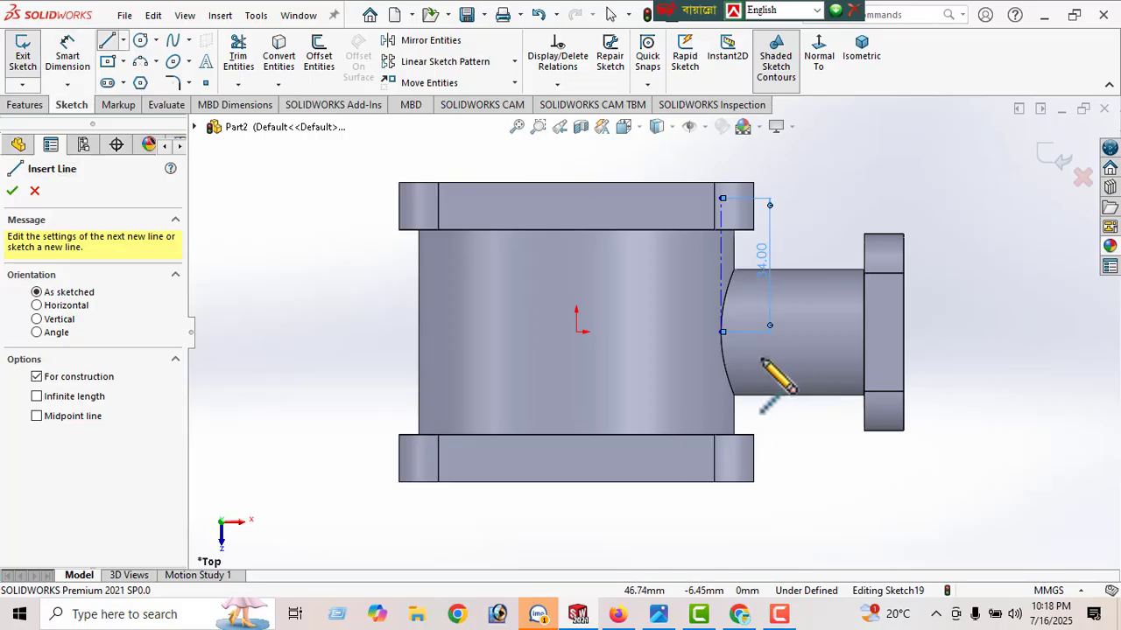
{"action": "left_click", "coordinate": [719, 332]}
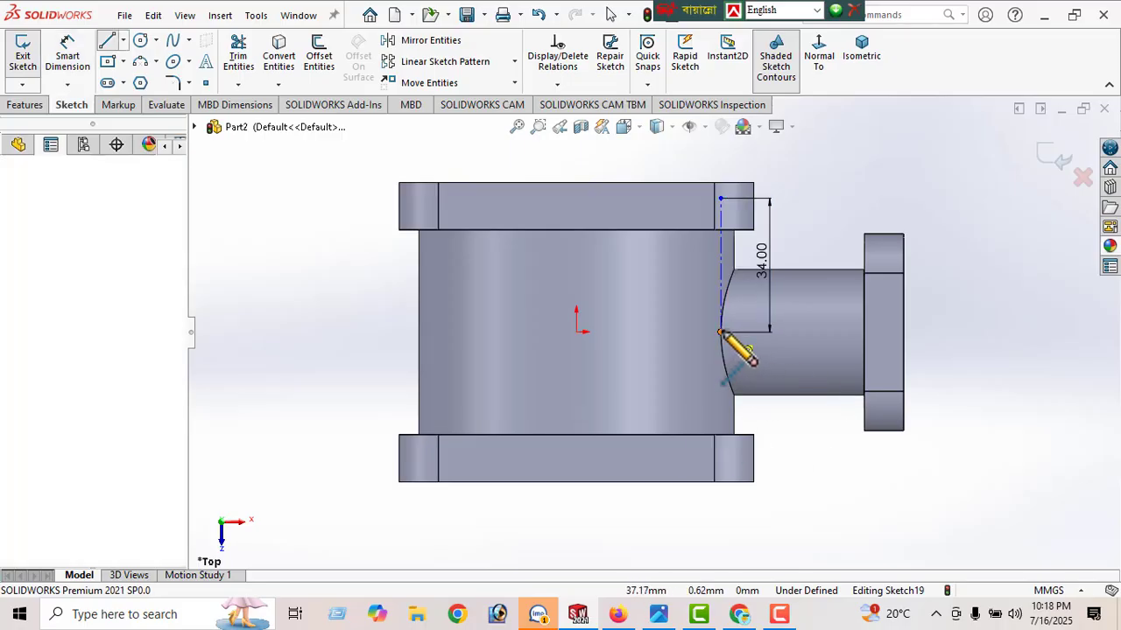
{"action": "left_click", "coordinate": [576, 331]}
{"action": "right_click", "coordinate": [354, 267]}
{"action": "left_click", "coordinate": [359, 271]}
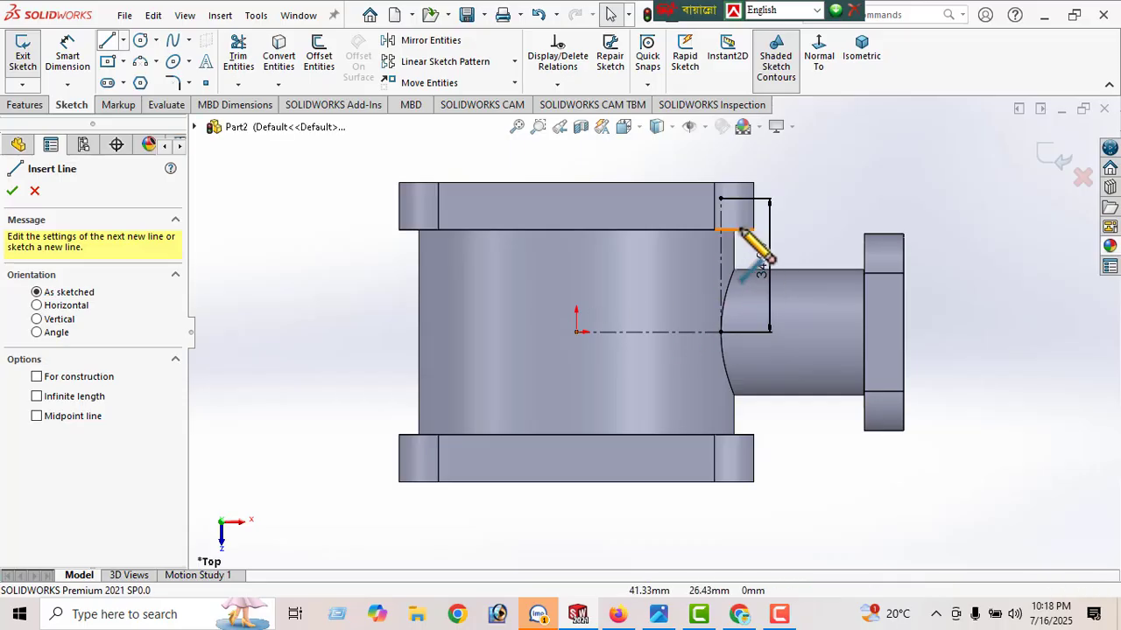
- Draw a slanted line from the vertical centerline's free end to the near inner corner of the upper flange
{"action": "left_click", "coordinate": [720, 199]}
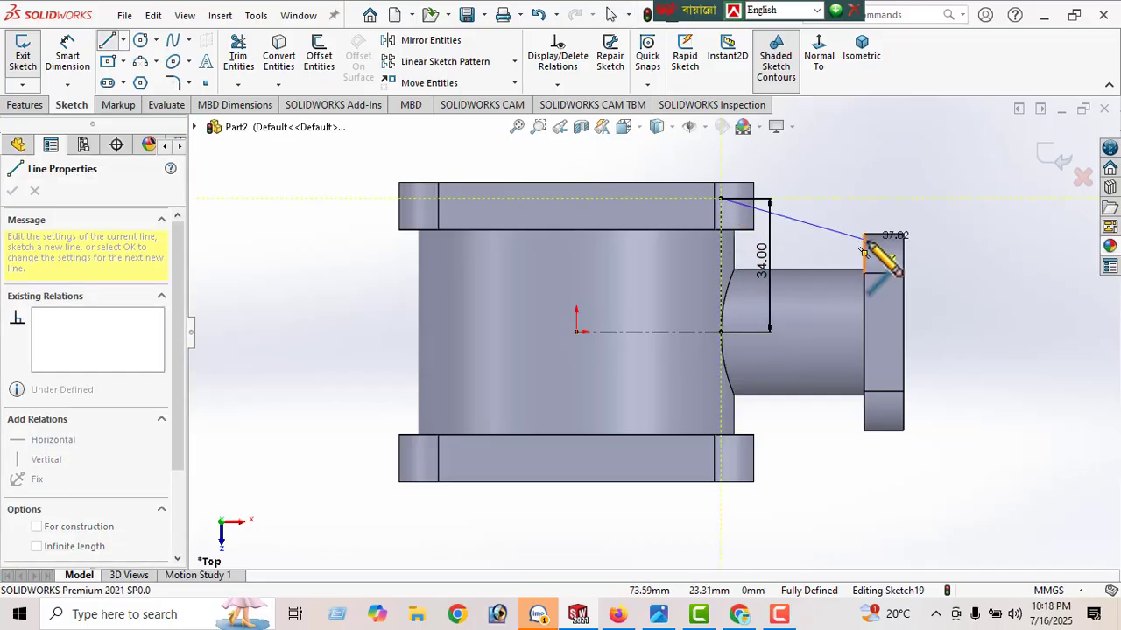
{"action": "scroll", "coordinate": [864, 251], "scroll_direction": "down", "scroll_amount": 2}
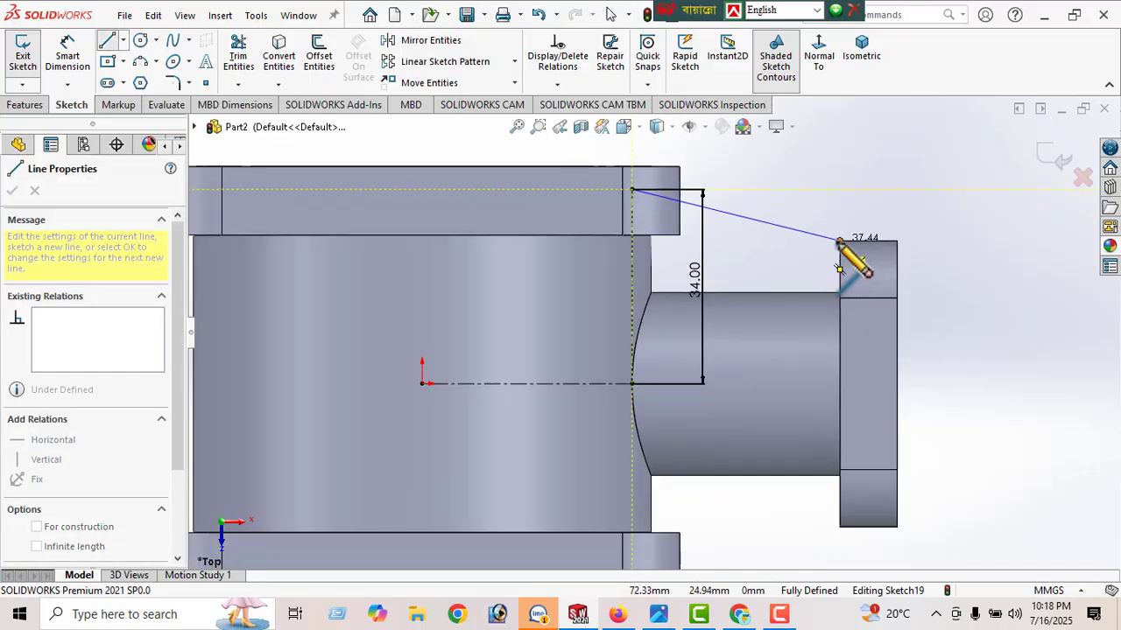
{"action": "left_click", "coordinate": [838, 241]}
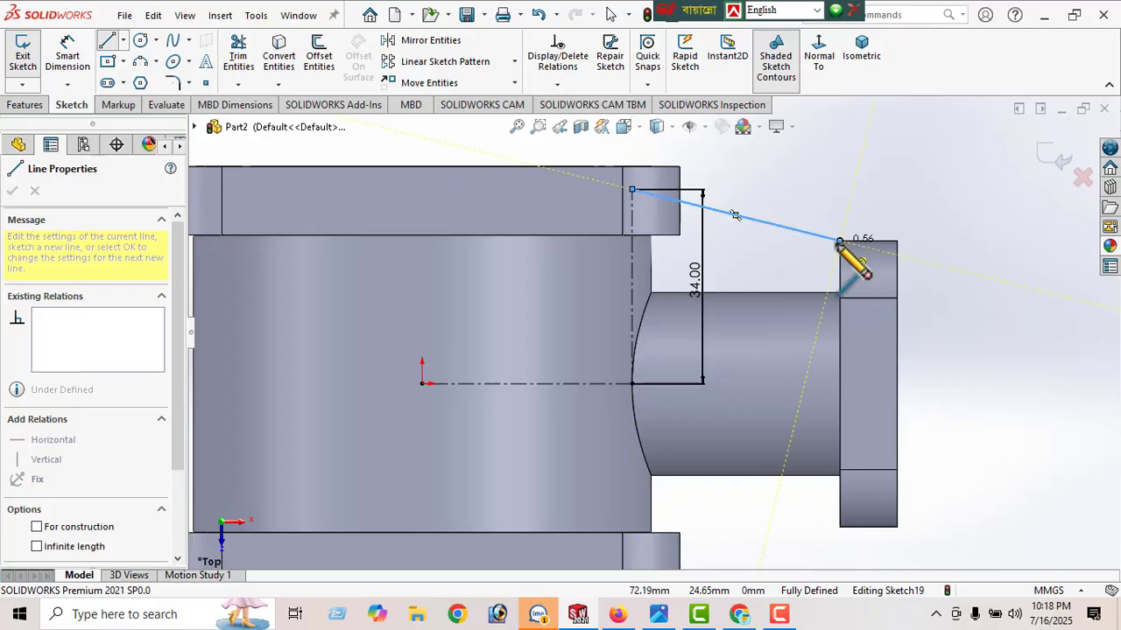
{"action": "right_click", "coordinate": [826, 163]}
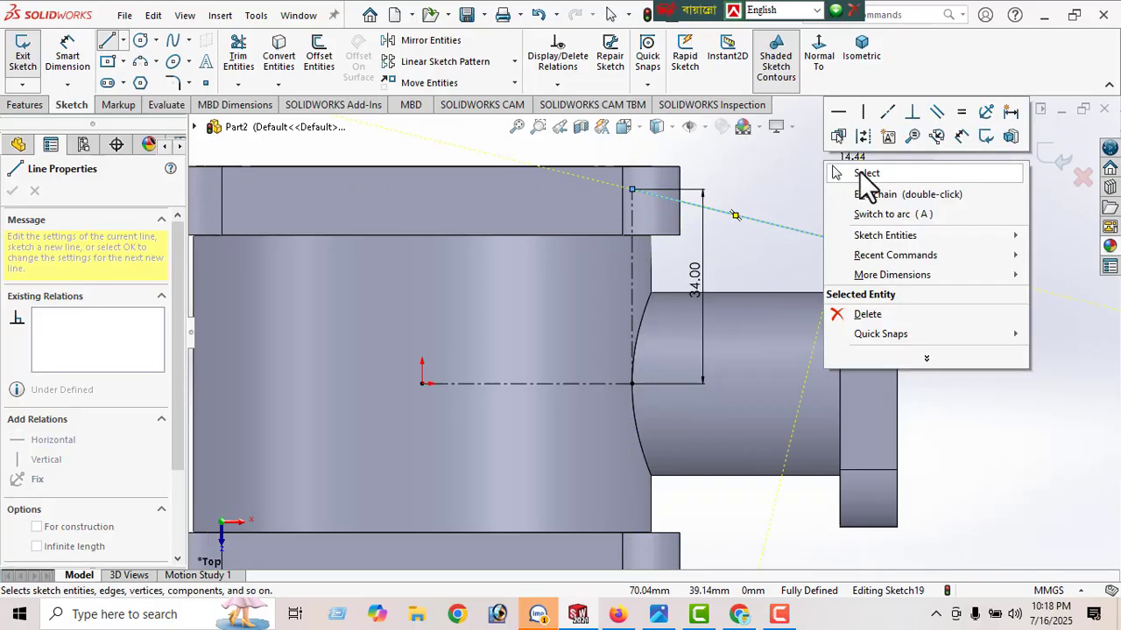
{"action": "left_click", "coordinate": [862, 172]}
- Mirror the slanted line about the horizontal centerline, keeping the original
{"action": "left_click", "coordinate": [787, 229]}
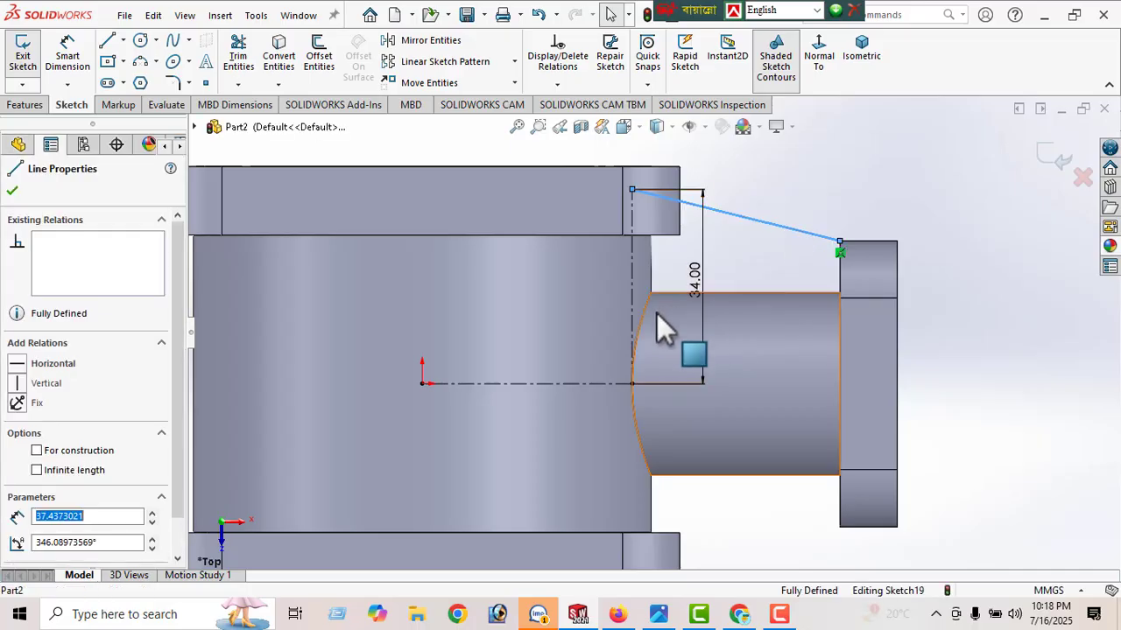
{"action": "left_click", "coordinate": [411, 43]}
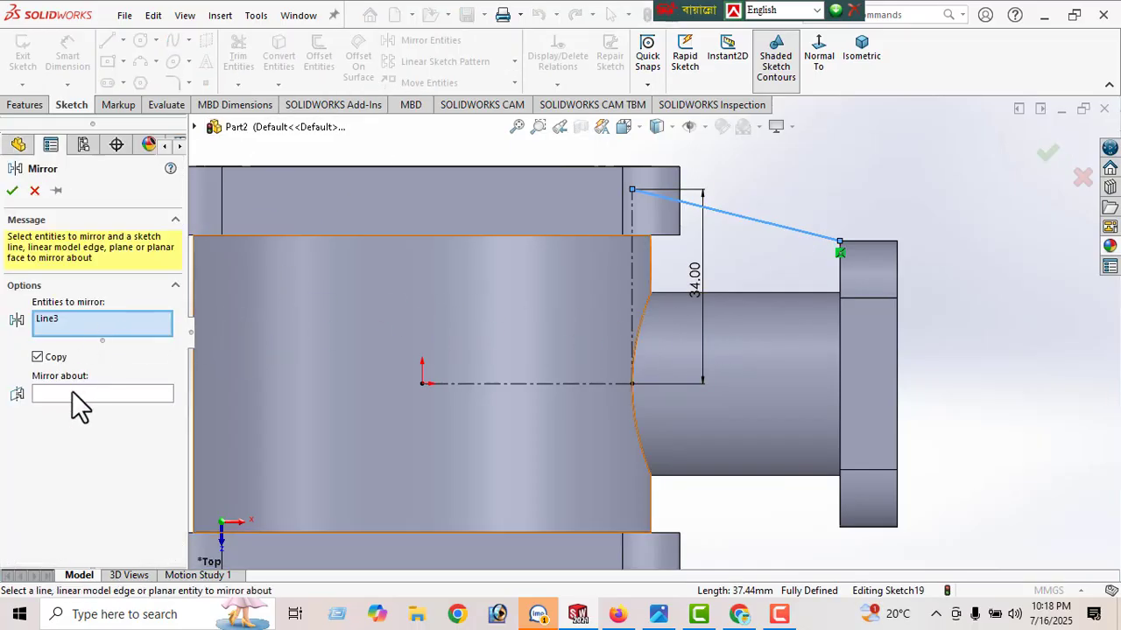
{"action": "left_click", "coordinate": [72, 394]}
{"action": "left_click", "coordinate": [579, 385]}
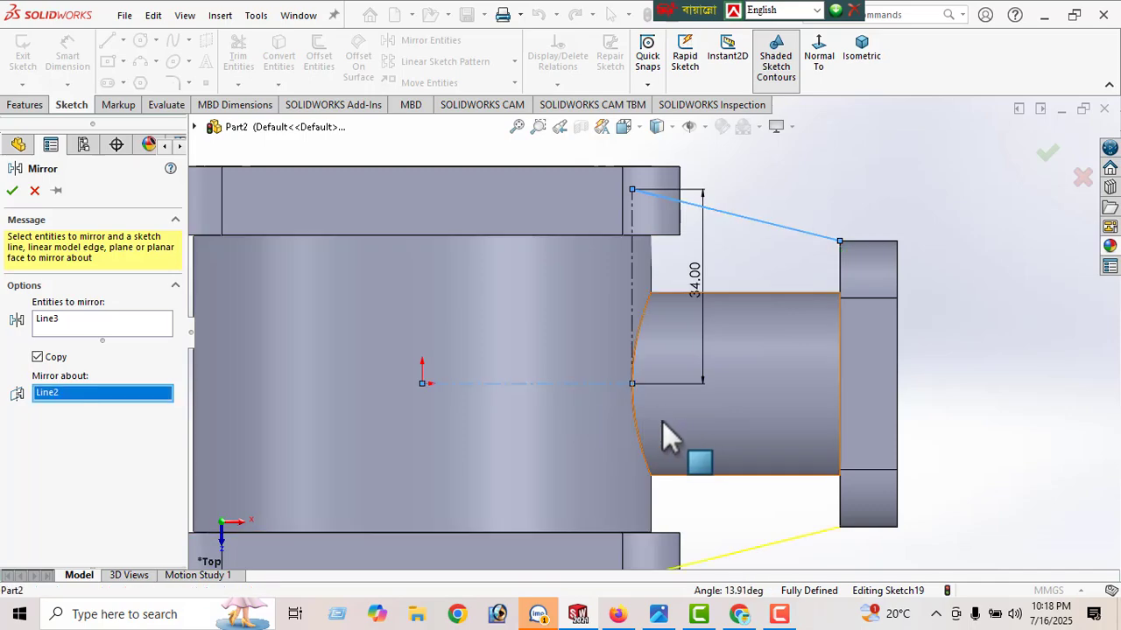
{"action": "scroll", "coordinate": [663, 423], "scroll_direction": "up", "scroll_amount": 1}
{"action": "left_click", "coordinate": [12, 191]}
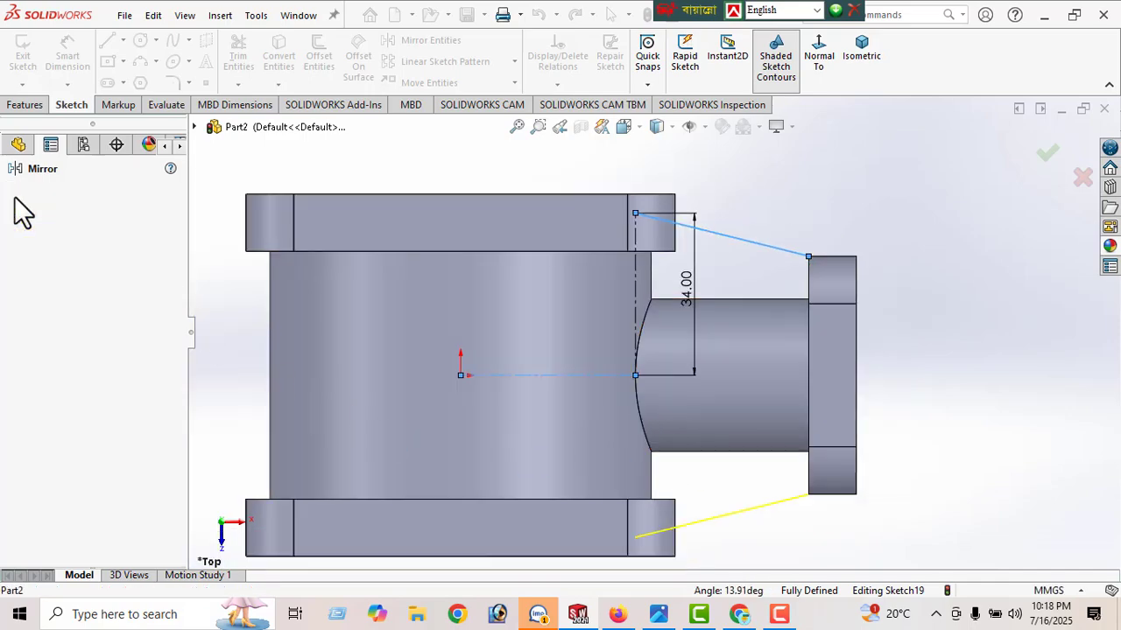
- Draw a vertical base line joining the wide ends of the two slanted lines across the end flanges
{"action": "left_click", "coordinate": [107, 42]}
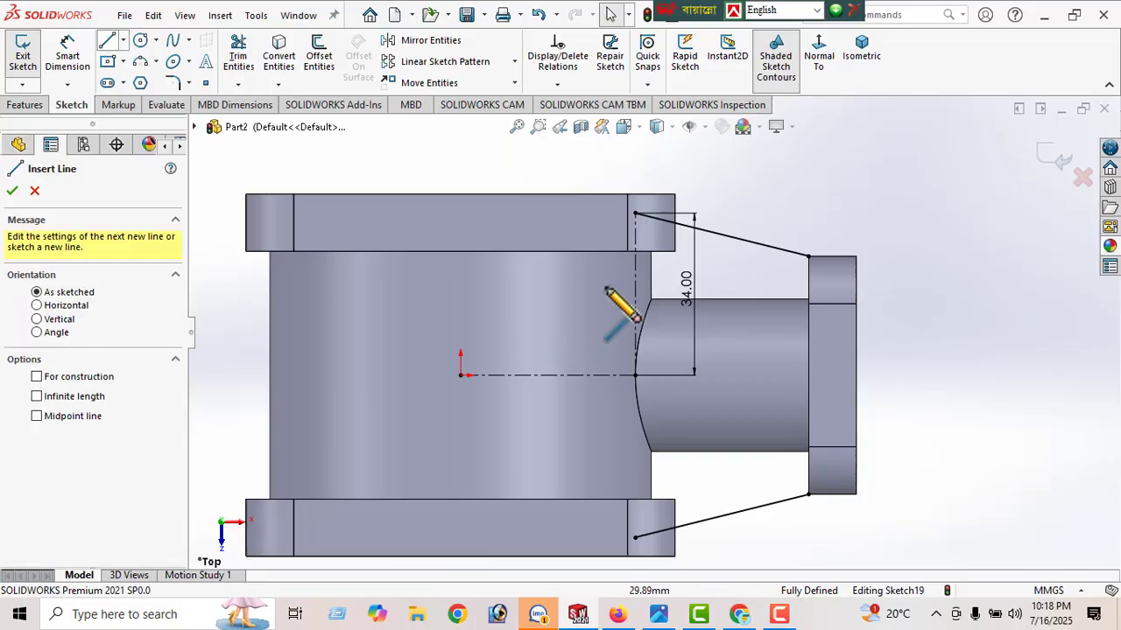
{"action": "left_click", "coordinate": [635, 214]}
{"action": "left_click", "coordinate": [635, 538]}
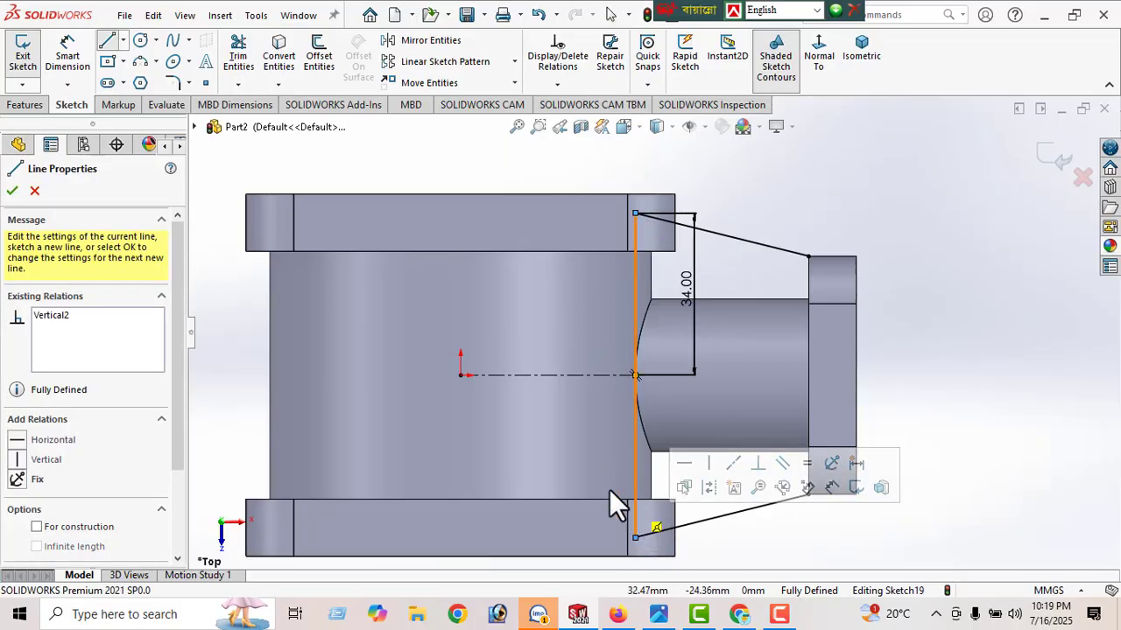
{"action": "left_click", "coordinate": [14, 193]}
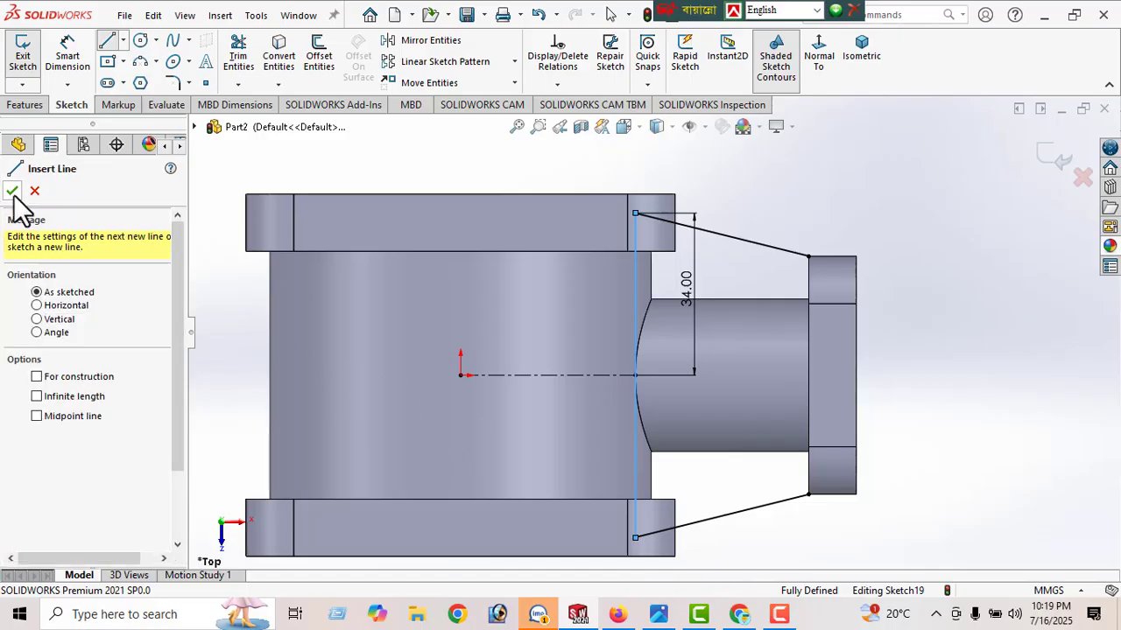
{"action": "left_click", "coordinate": [13, 192]}
- Close the rib profile with a vertical line along the upper flange's inner face between the slanted lines' ends
{"action": "key", "text": "z"}
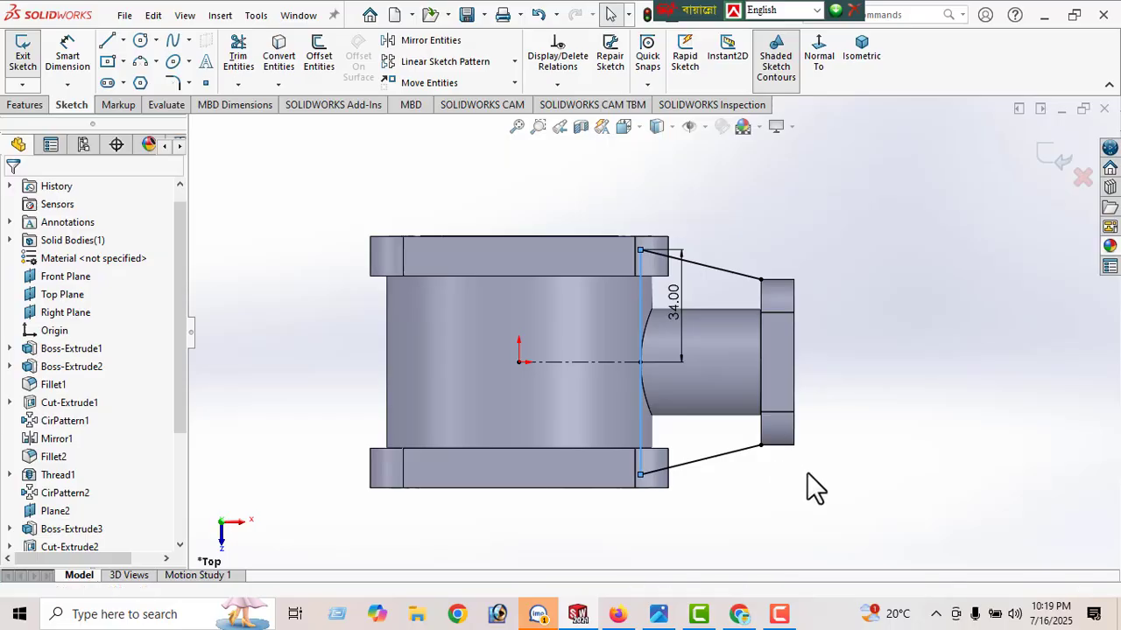
{"action": "middle_click_drag", "start_coordinate": [815, 488], "coordinate": [731, 210]}
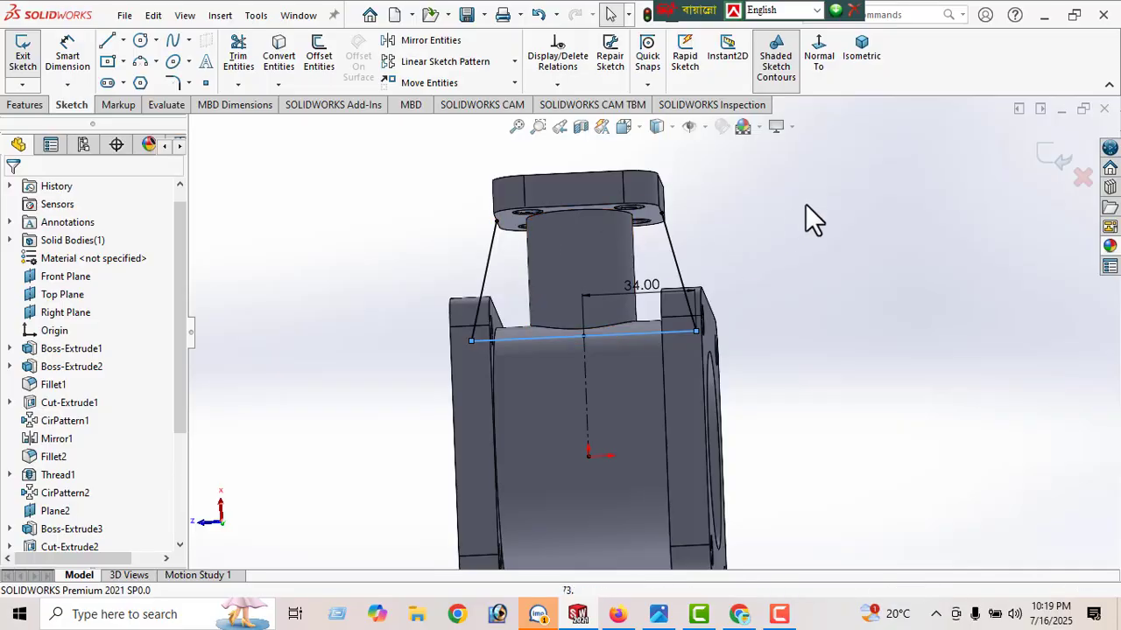
{"action": "left_click", "coordinate": [830, 77]}
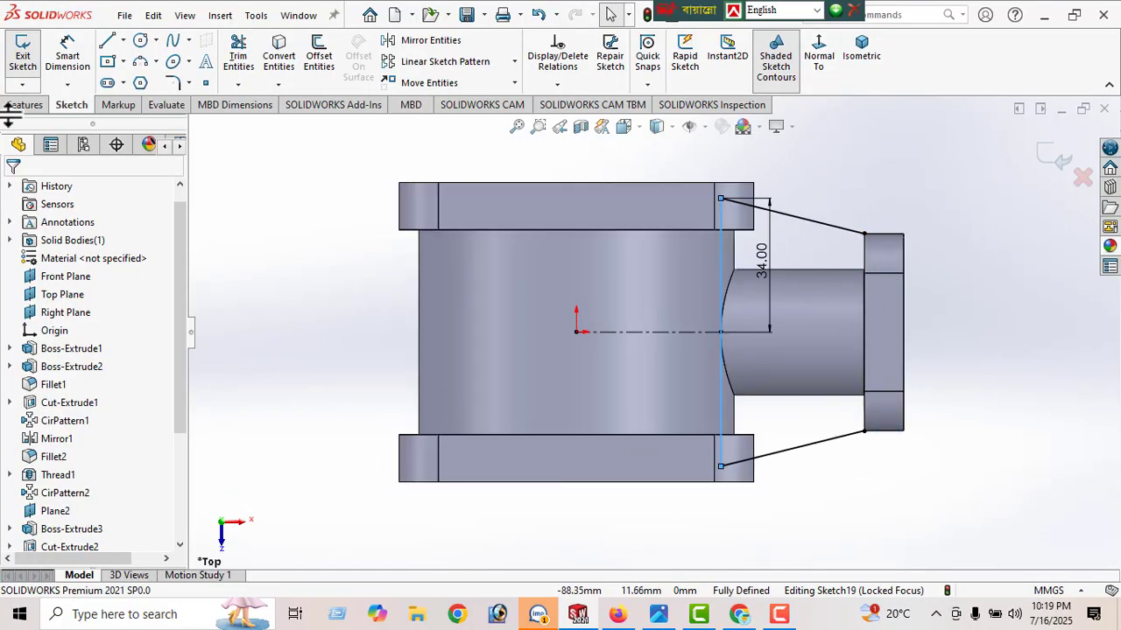
{"action": "left_click", "coordinate": [109, 42]}
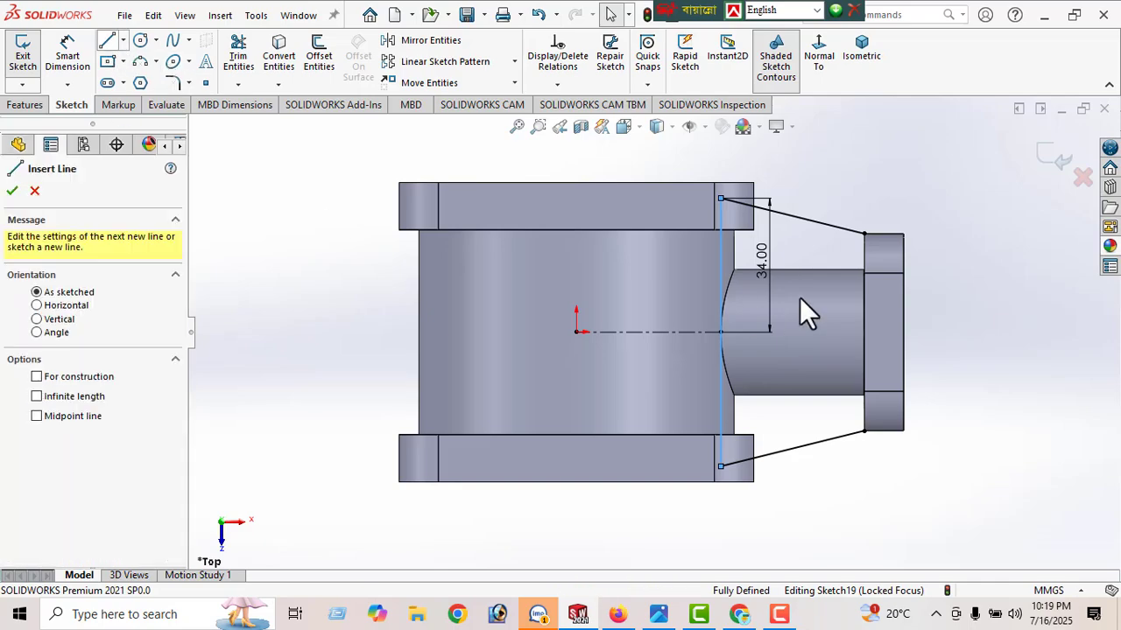
{"action": "left_click", "coordinate": [864, 235]}
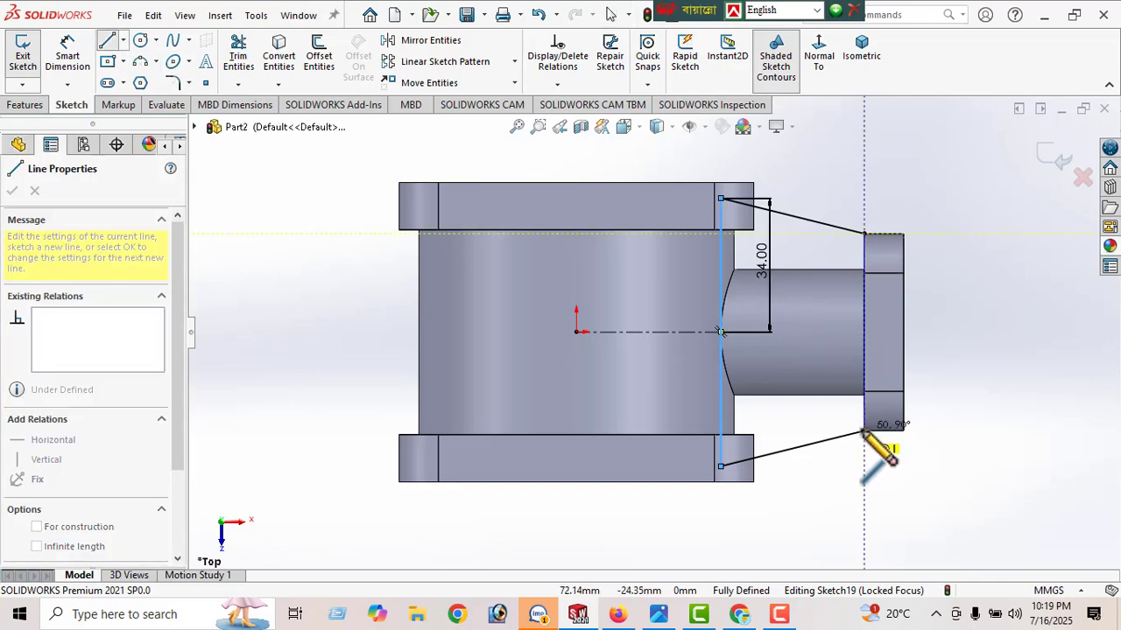
{"action": "left_click", "coordinate": [864, 431]}
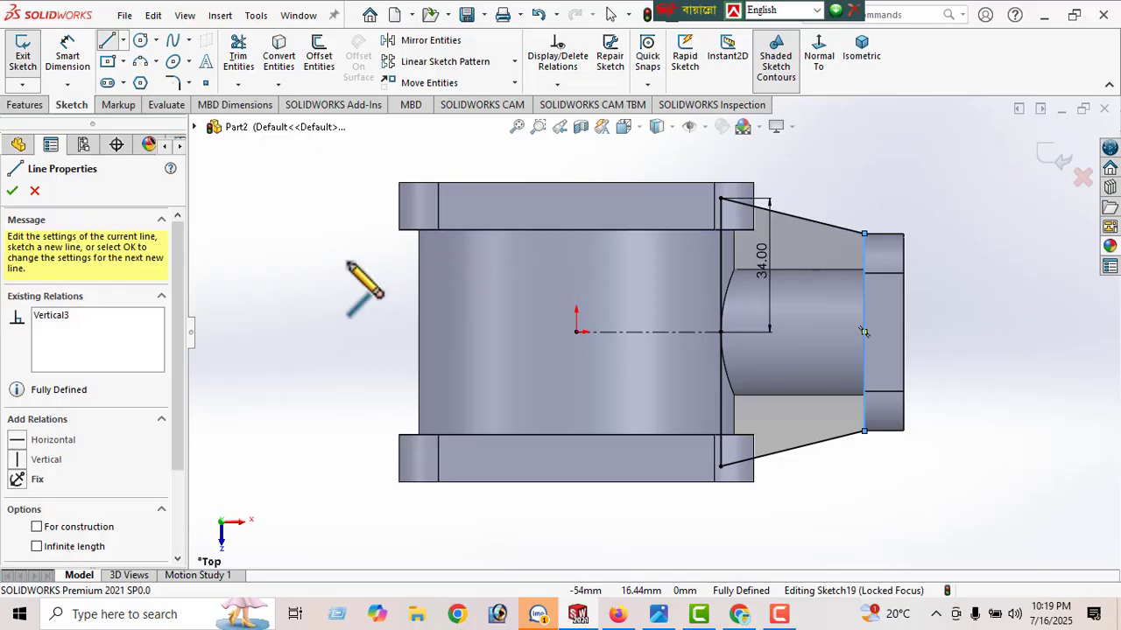
{"action": "left_click", "coordinate": [12, 192]}
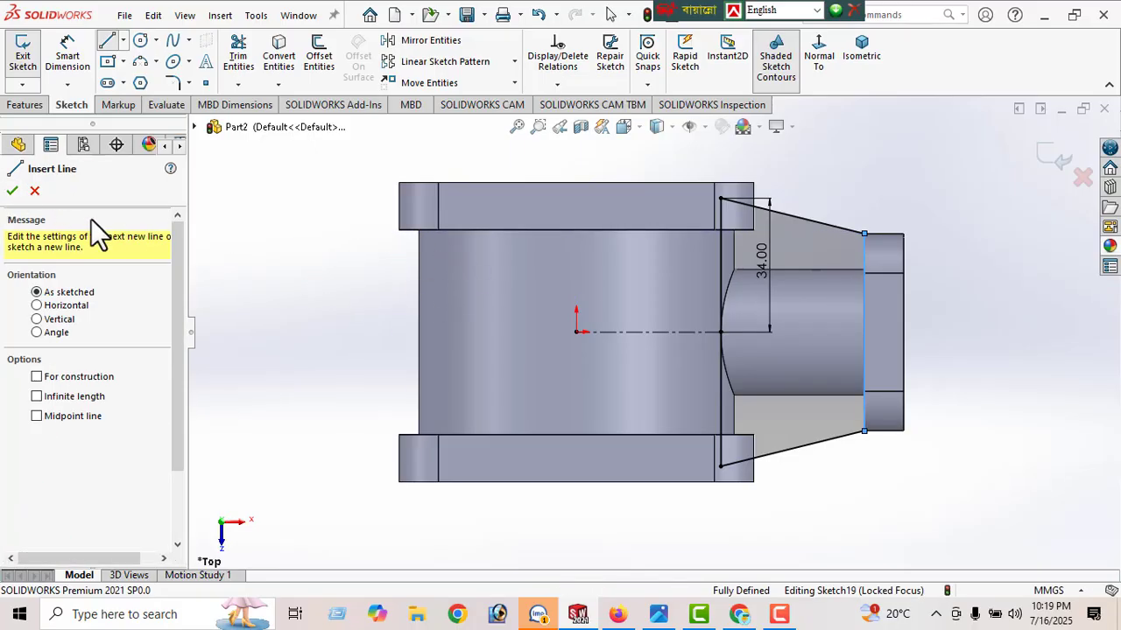
{"action": "left_click", "coordinate": [13, 190]}
- Extrude the closed rib profile 20 mm with a Mid Plane end condition, merging it with the body
{"action": "middle_click_drag", "start_coordinate": [698, 372], "coordinate": [576, 307]}
{"action": "mouse_move", "coordinate": [723, 346]}
{"action": "middle_mouse_down"}
{"action": "mouse_move", "coordinate": [675, 428]}
{"action": "mouse_move", "coordinate": [602, 399]}
{"action": "mouse_move", "coordinate": [569, 405]}
{"action": "middle_mouse_up"}
{"action": "left_click", "coordinate": [24, 105]}
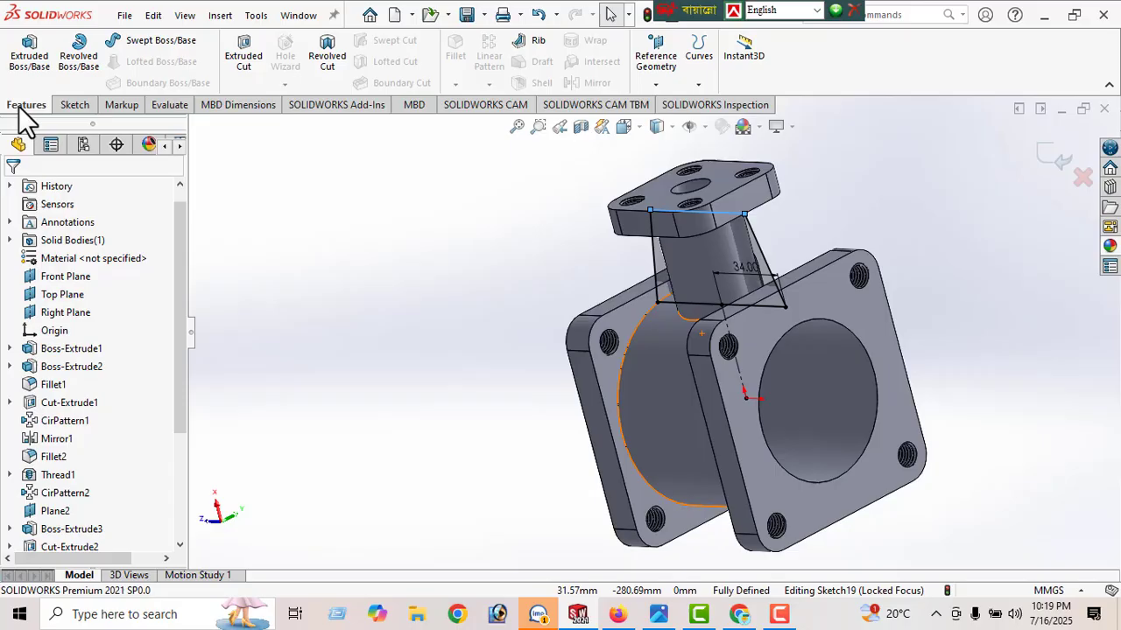
{"action": "left_click", "coordinate": [33, 58]}
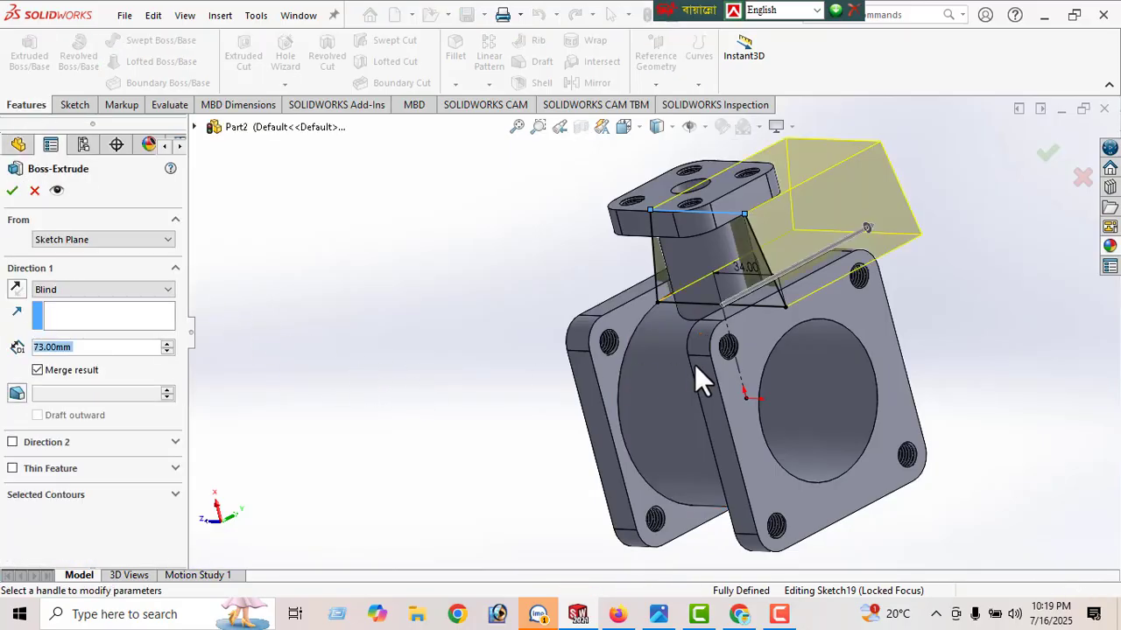
{"action": "middle_click_drag", "start_coordinate": [696, 368], "coordinate": [645, 359]}
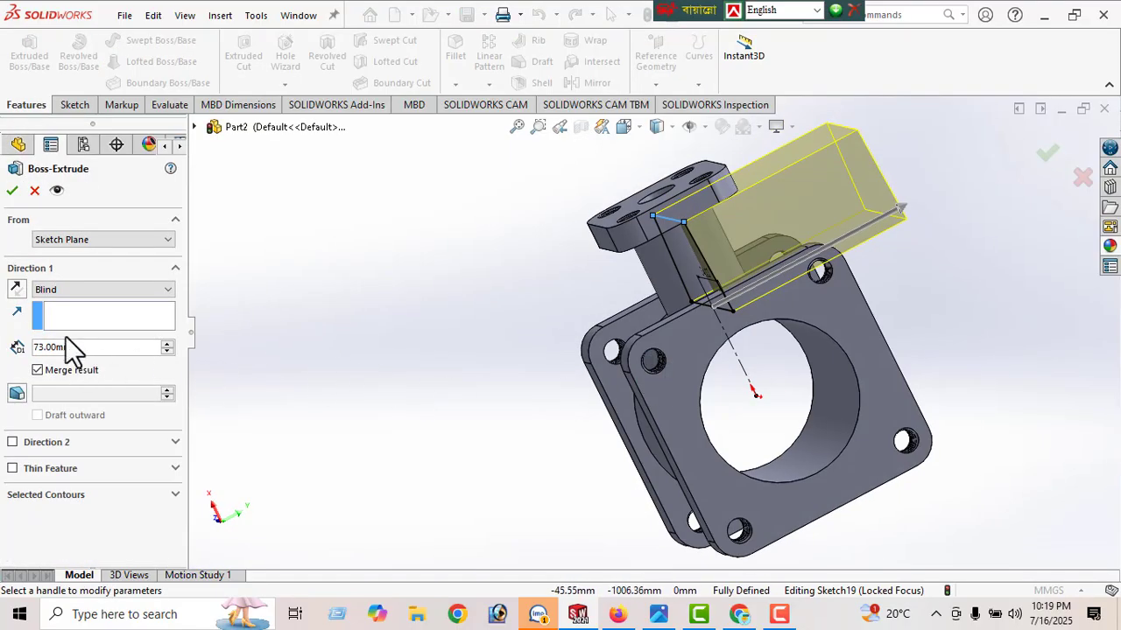
{"action": "left_click", "coordinate": [80, 289]}
{"action": "left_click", "coordinate": [73, 378]}
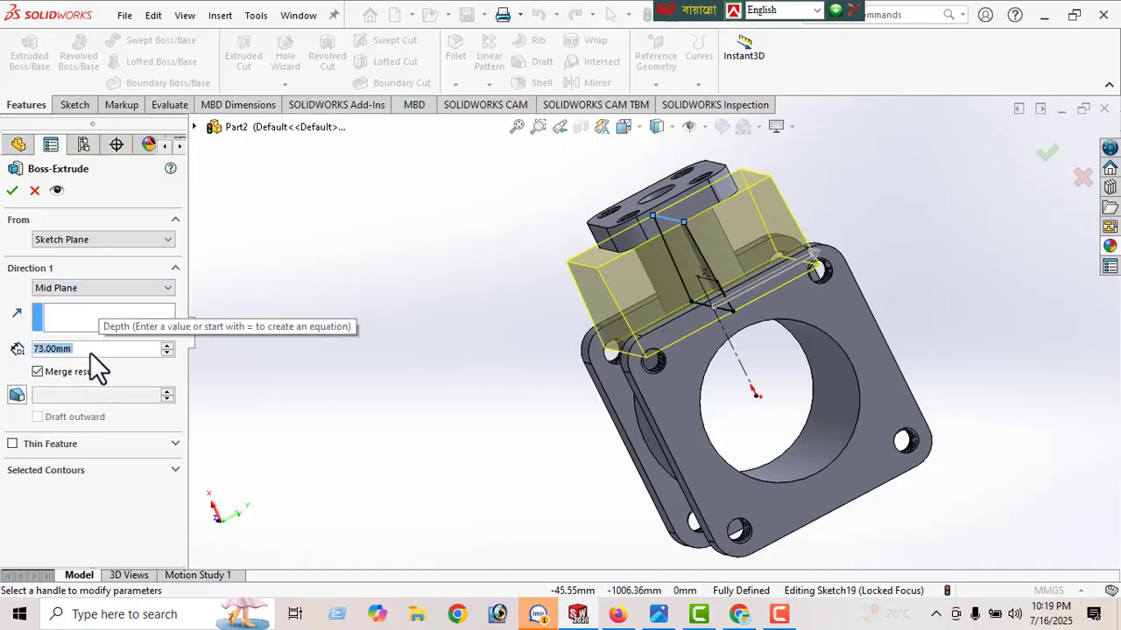
{"action": "type", "text": "20"}
{"action": "key", "text": "Return"}
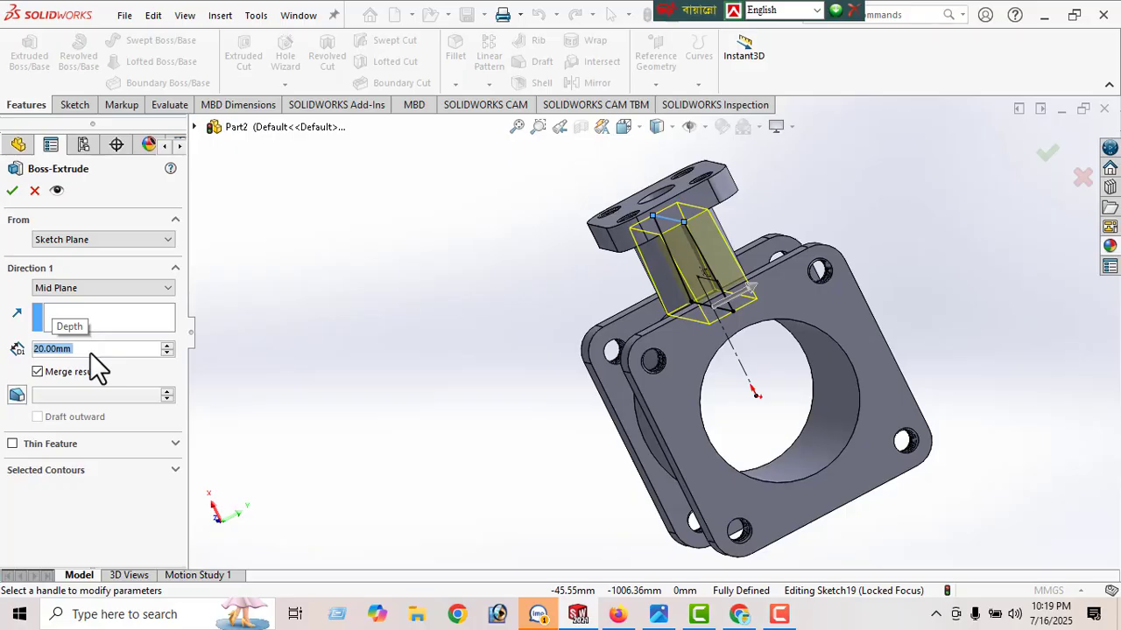
{"action": "left_click", "coordinate": [12, 190]}
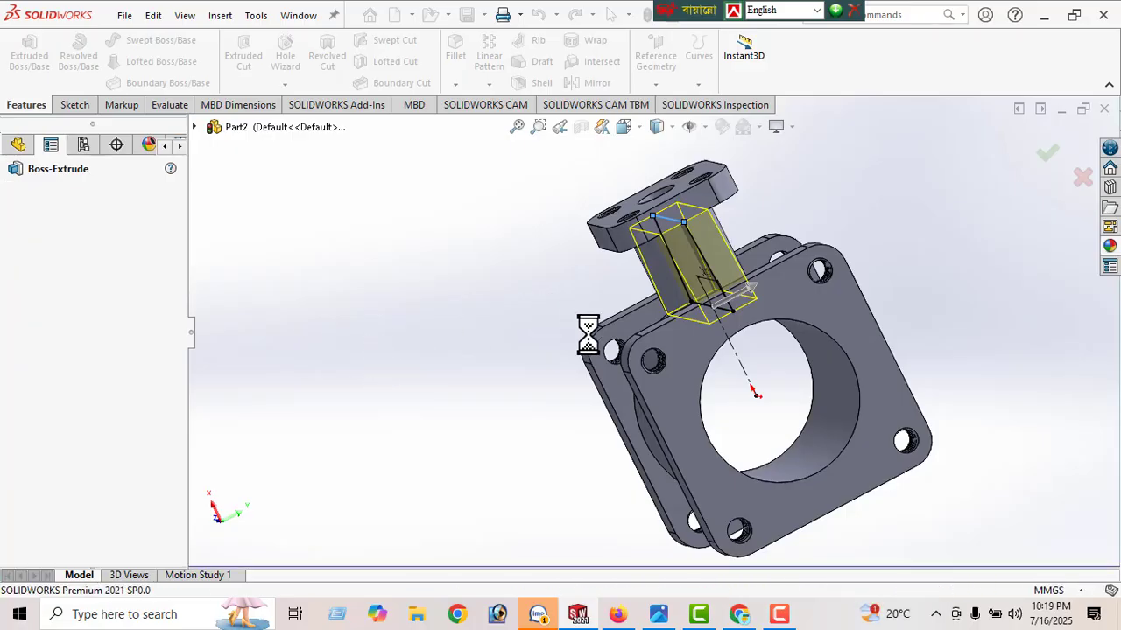
- Convert the 15 mm circular edge of the upper flange's central hole into a sketch circle on the rib face closing that hole
{"action": "middle_click_drag", "start_coordinate": [651, 401], "coordinate": [731, 271]}
{"action": "scroll", "coordinate": [683, 306], "scroll_direction": "down", "scroll_amount": 4}
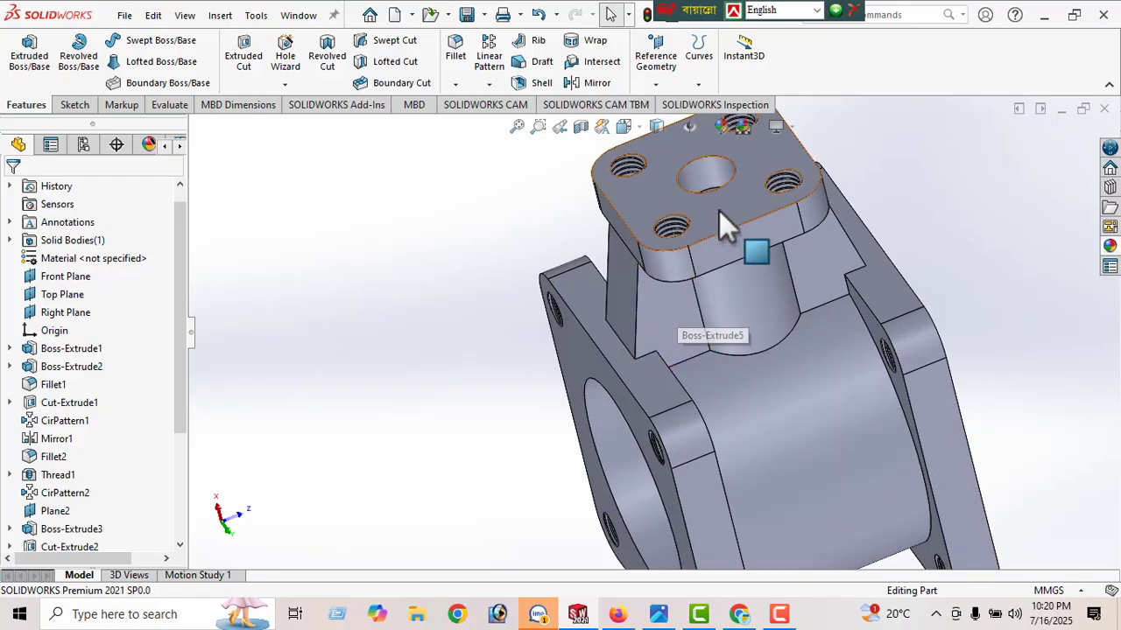
{"action": "middle_click_drag", "start_coordinate": [719, 210], "coordinate": [563, 425]}
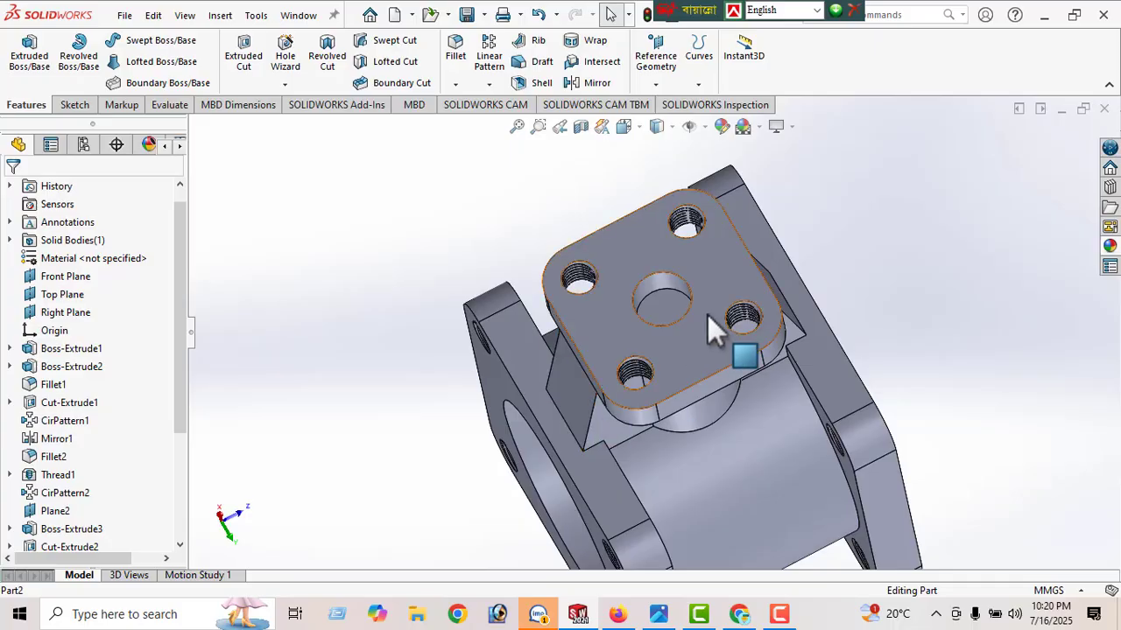
{"action": "scroll", "coordinate": [696, 310], "scroll_direction": "down", "scroll_amount": 2}
{"action": "mouse_move", "coordinate": [732, 372]}
{"action": "middle_mouse_down"}
{"action": "mouse_move", "coordinate": [734, 317]}
{"action": "mouse_move", "coordinate": [700, 315]}
{"action": "middle_mouse_up"}
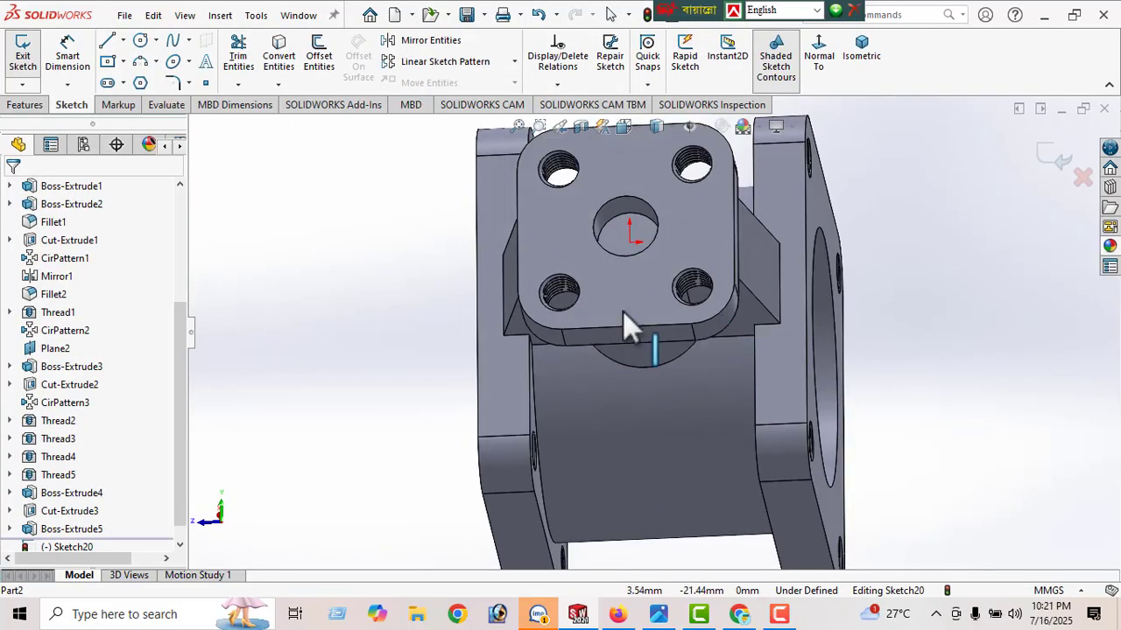
{"action": "left_click", "coordinate": [612, 221]}
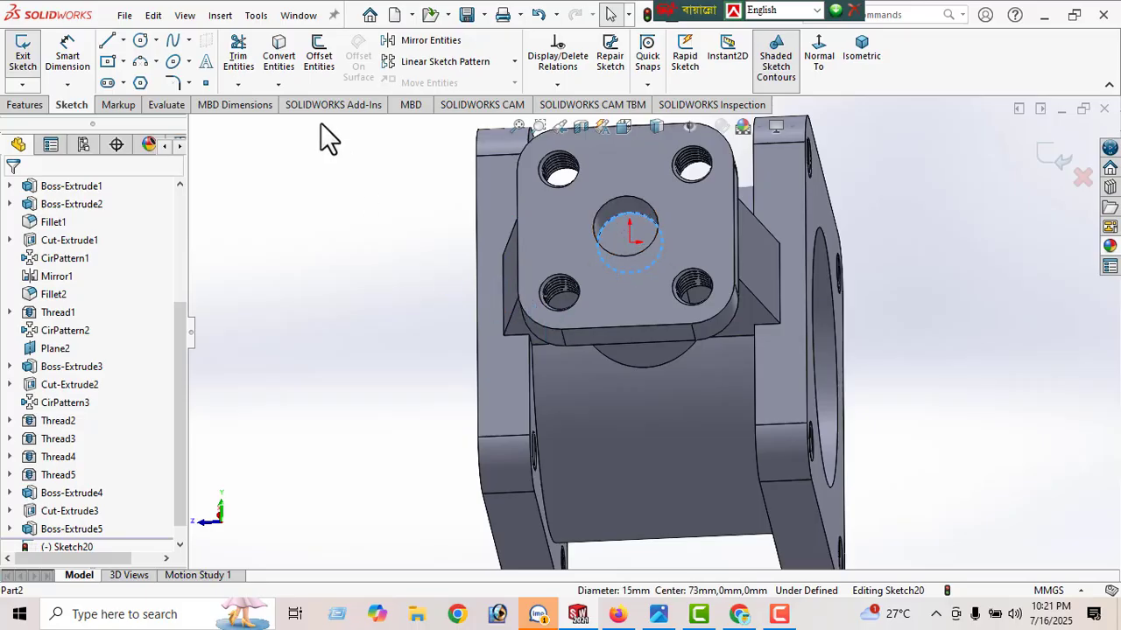
{"action": "left_click", "coordinate": [277, 57]}
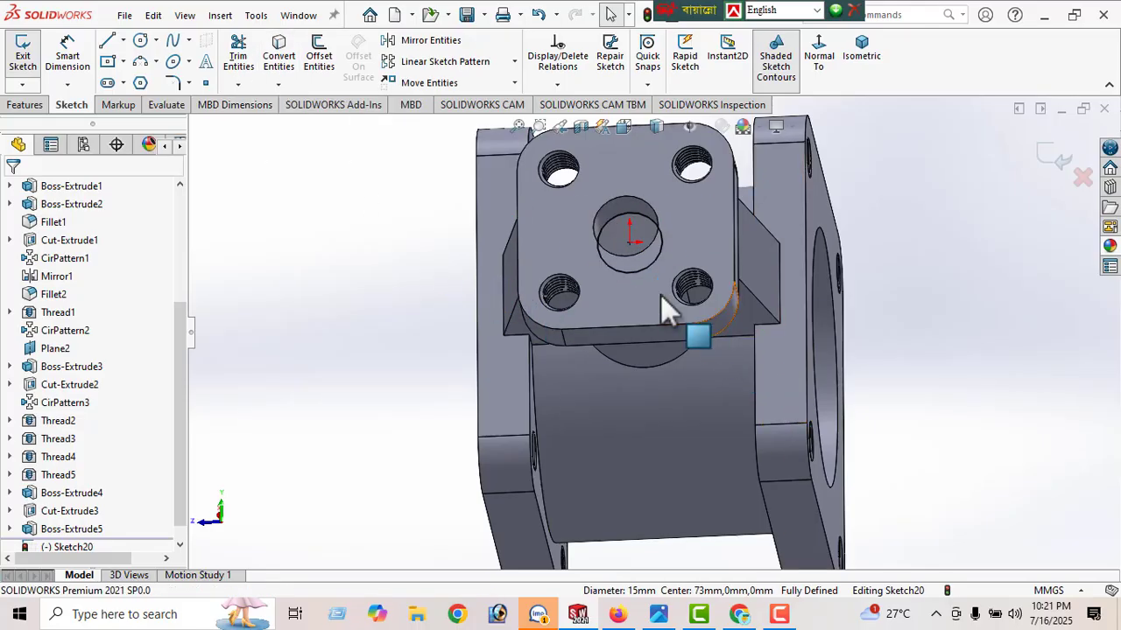
- Cut-extrude the converted circle with a Blind depth of 51 mm through the rib and neck into the main bore
{"action": "middle_click_drag", "start_coordinate": [660, 295], "coordinate": [661, 337]}
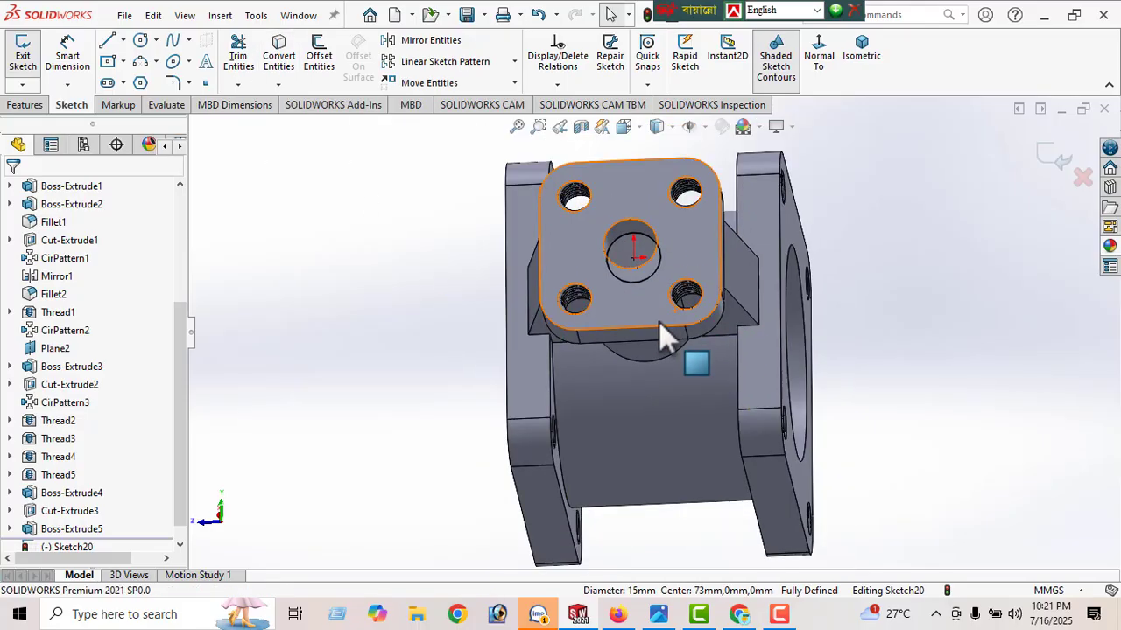
{"action": "left_click", "coordinate": [24, 105]}
{"action": "left_click", "coordinate": [244, 57]}
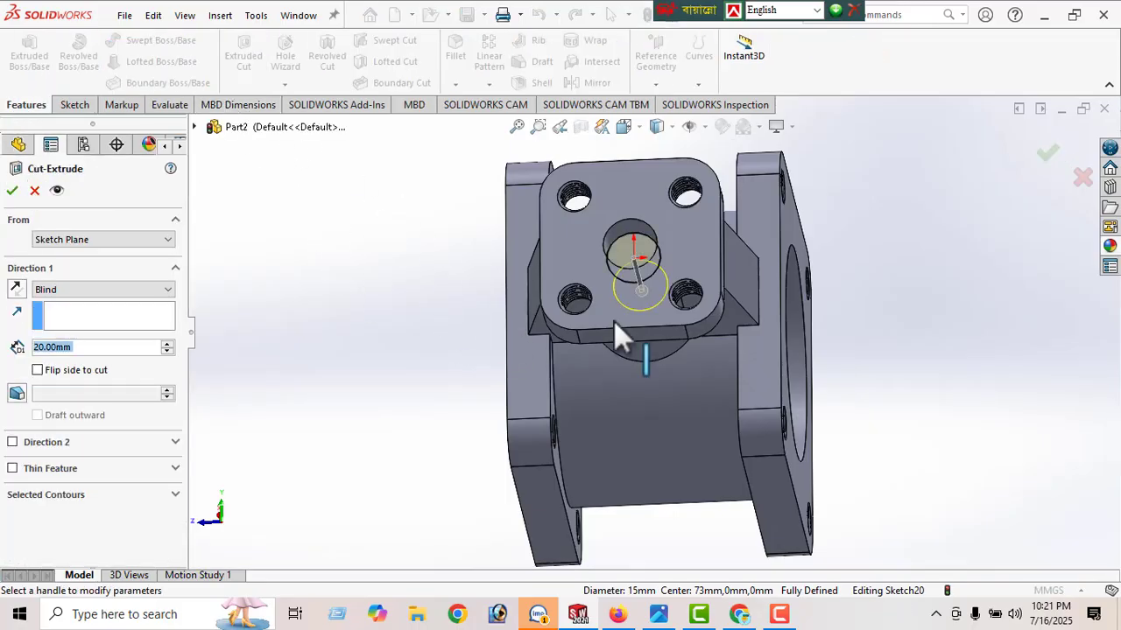
{"action": "middle_click_drag", "start_coordinate": [754, 346], "coordinate": [622, 326]}
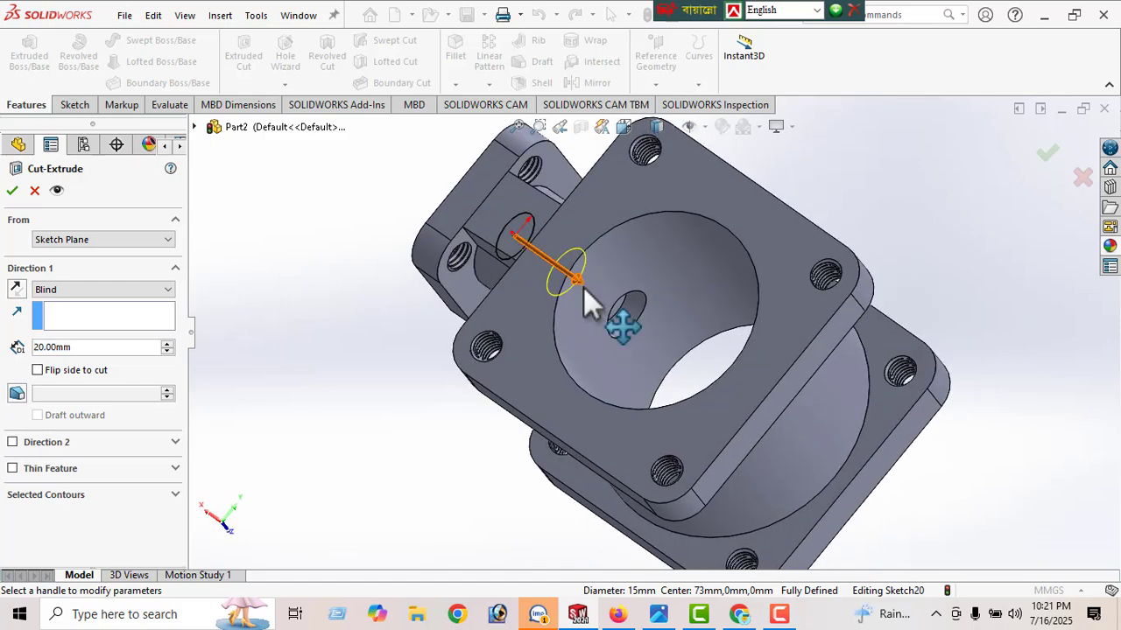
{"action": "left_click_drag", "start_coordinate": [584, 286], "coordinate": [648, 332]}
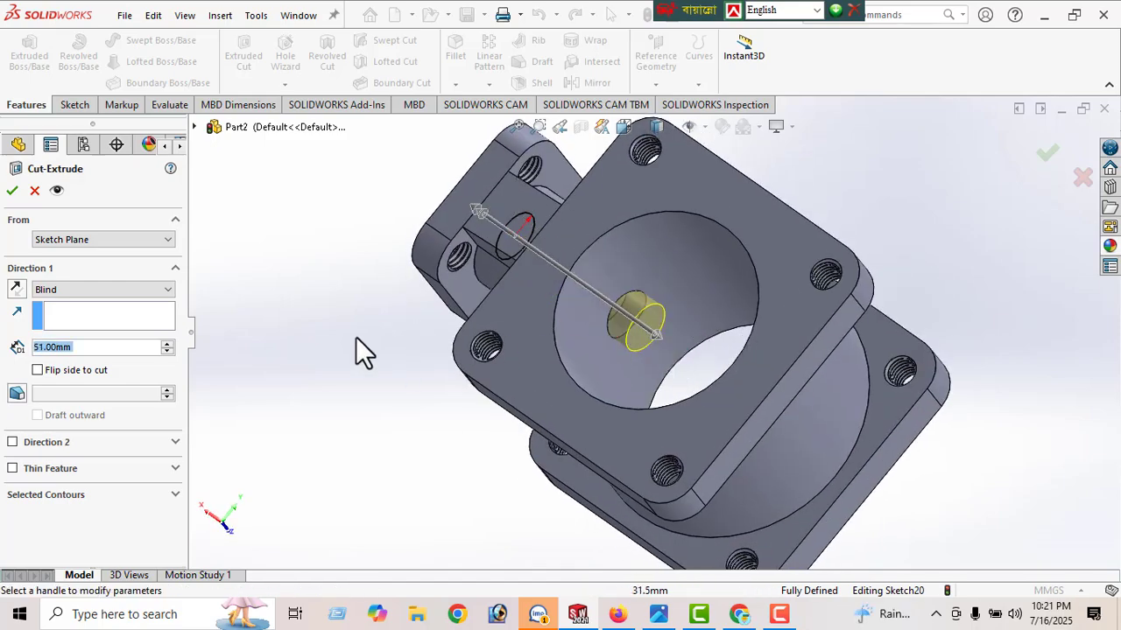
{"action": "left_click", "coordinate": [12, 191]}
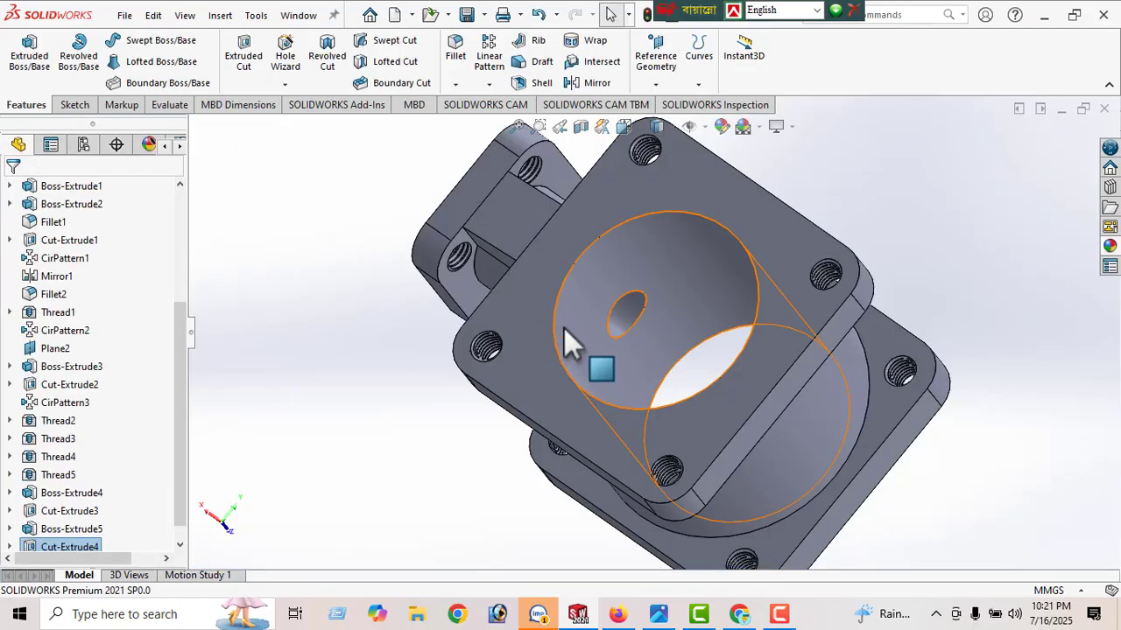
- Examine the neck's bore where it meets the main bore in a section view on the Front Plane, then turn the section off
{"action": "middle_click_drag", "start_coordinate": [549, 327], "coordinate": [400, 471]}
{"action": "middle_click_drag", "start_coordinate": [506, 406], "coordinate": [556, 433], "text": "ctrl"}
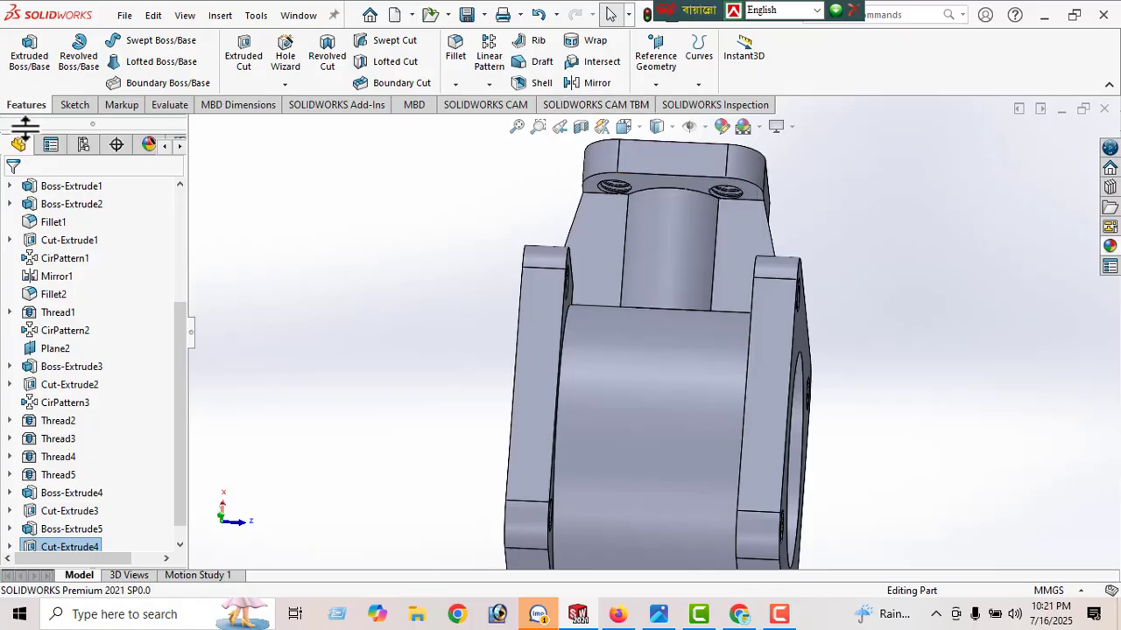
{"action": "left_click", "coordinate": [75, 106]}
{"action": "left_click", "coordinate": [819, 53]}
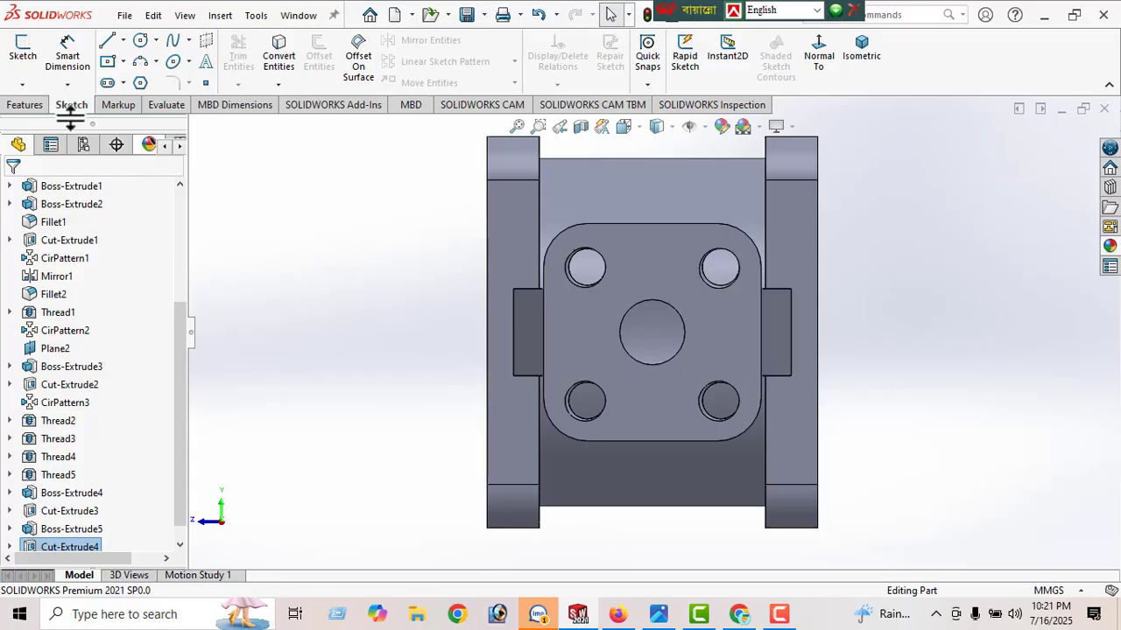
{"action": "left_click", "coordinate": [579, 125]}
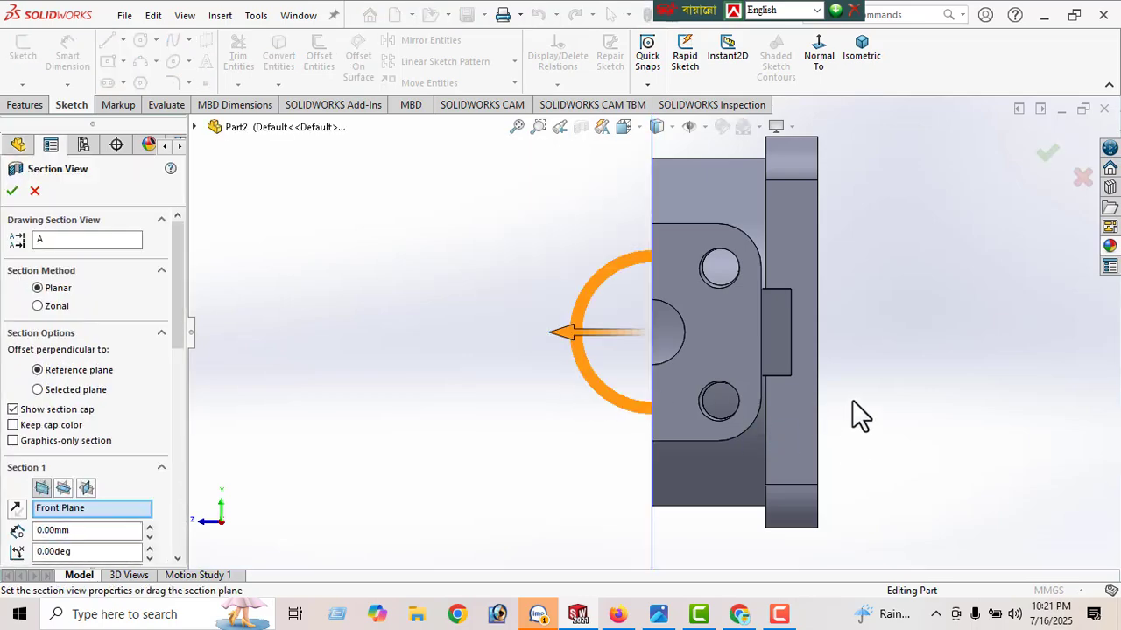
{"action": "middle_click_drag", "start_coordinate": [850, 408], "coordinate": [934, 315]}
{"action": "scroll", "coordinate": [754, 357], "scroll_direction": "up", "scroll_amount": 4}
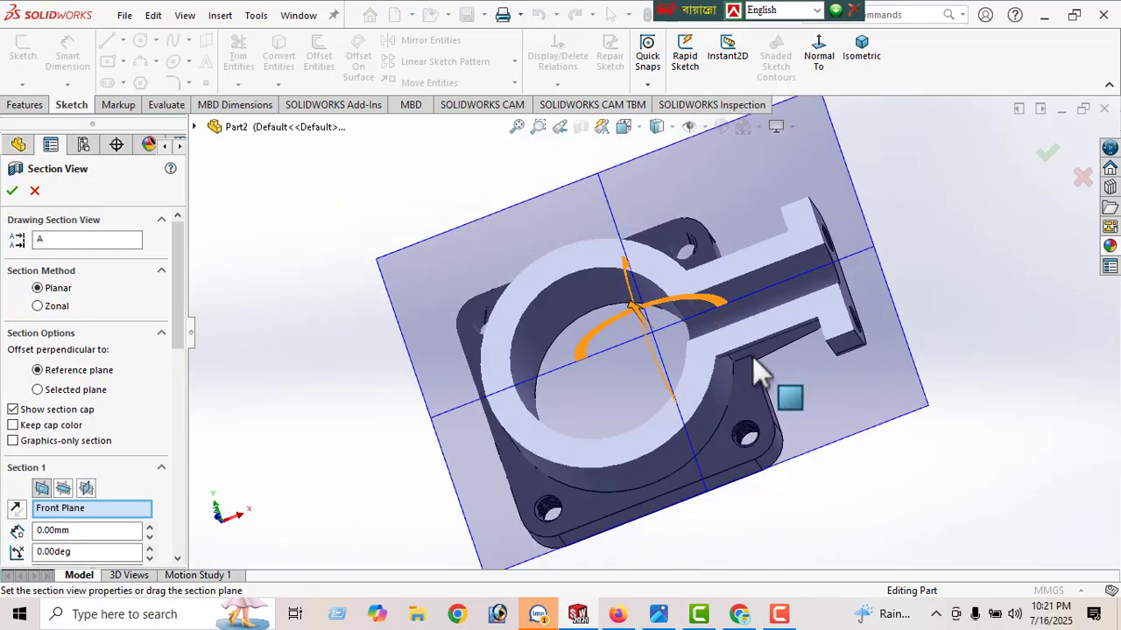
{"action": "left_click", "coordinate": [14, 192]}
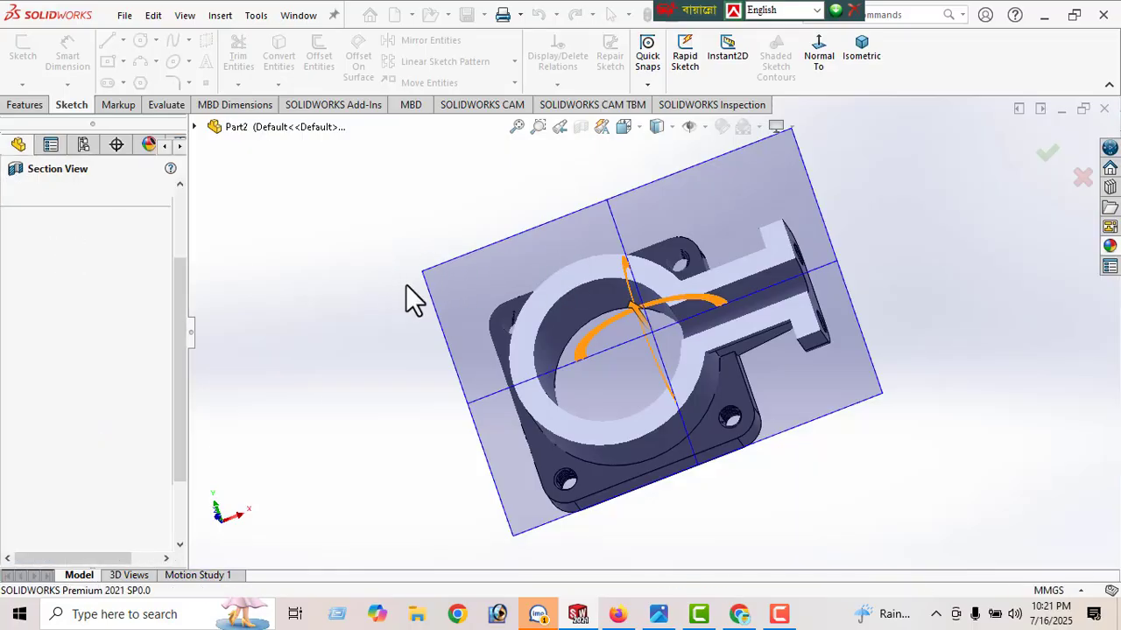
{"action": "middle_click_drag", "start_coordinate": [377, 283], "coordinate": [621, 211]}
{"action": "middle_click_drag", "start_coordinate": [647, 320], "coordinate": [777, 189]}
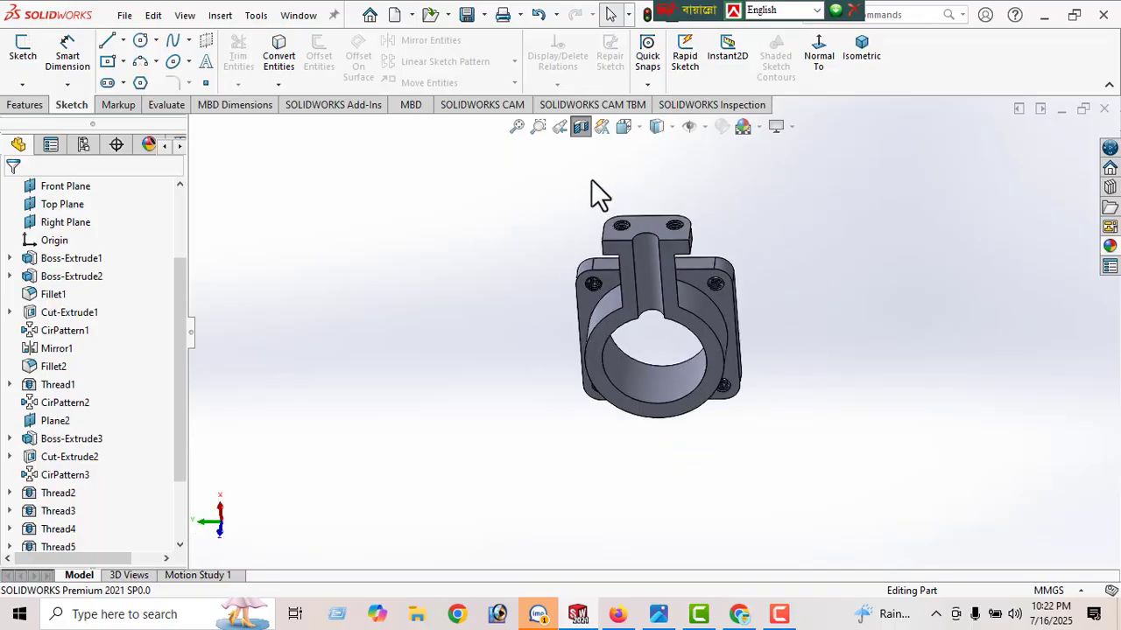
{"action": "left_click", "coordinate": [580, 126]}
- Inspect the valve body's flanges, threaded holes, ribs and bores from several directions
{"action": "middle_click_drag", "start_coordinate": [799, 378], "coordinate": [744, 407]}
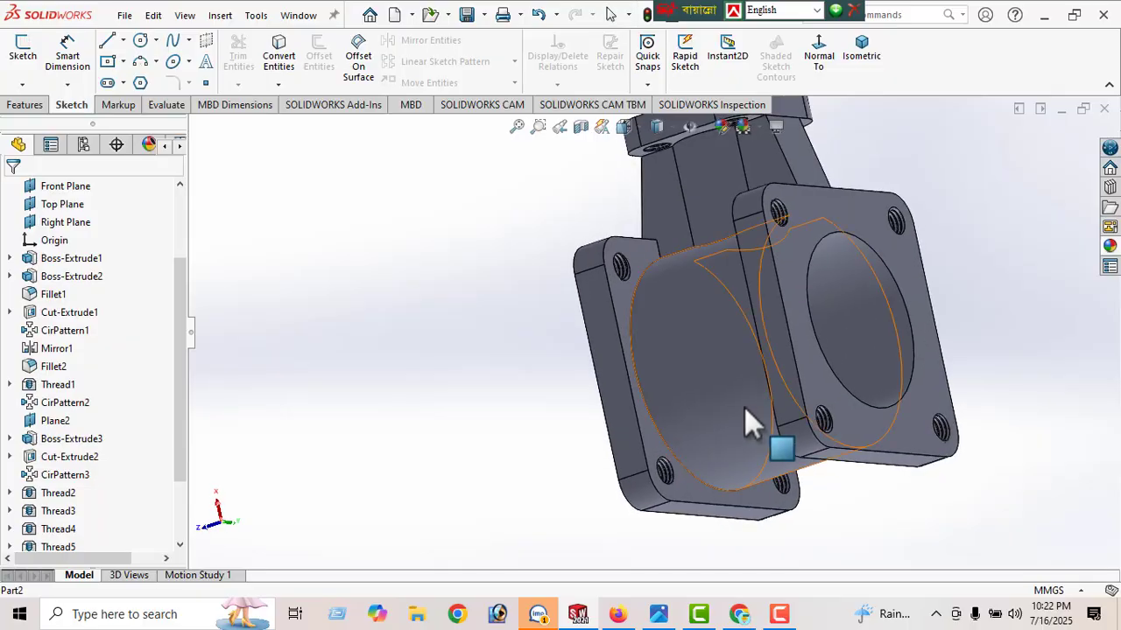
{"action": "middle_click_drag", "start_coordinate": [875, 250], "coordinate": [751, 464]}
{"action": "scroll", "coordinate": [740, 274], "scroll_direction": "down", "scroll_amount": 4}
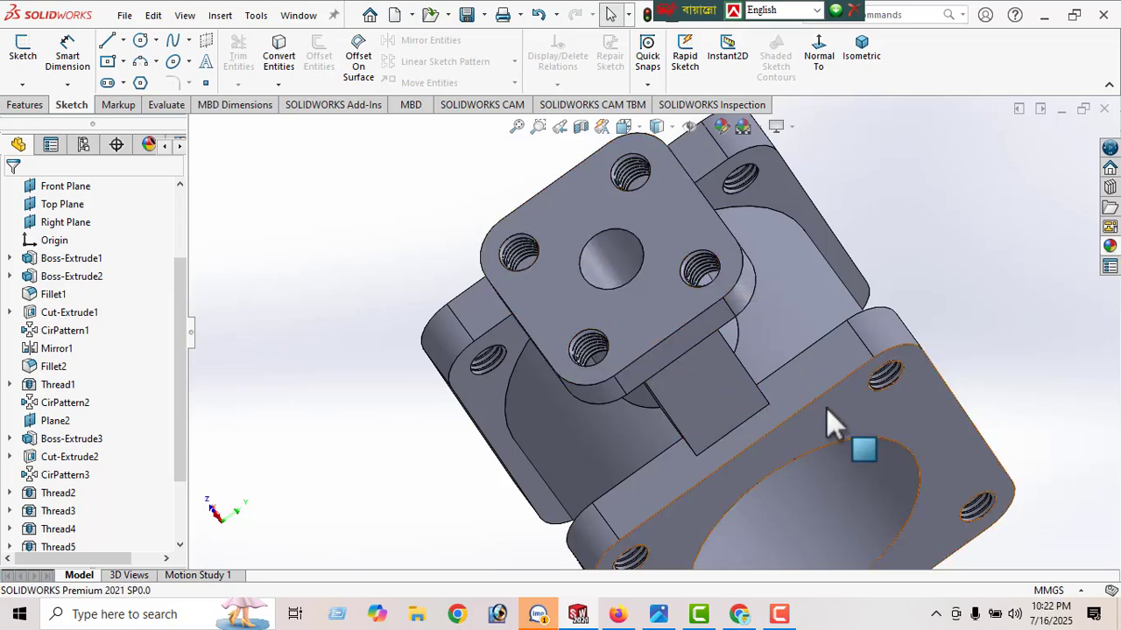
{"action": "scroll", "coordinate": [803, 437], "scroll_direction": "up", "scroll_amount": 5}
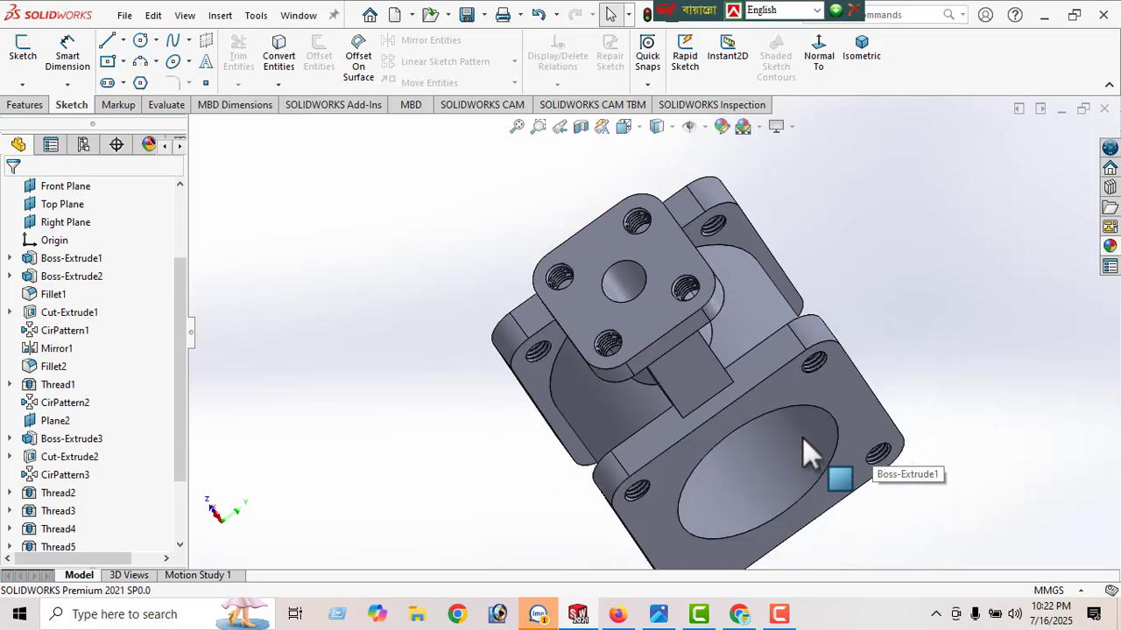
{"action": "middle_click_drag", "start_coordinate": [734, 419], "coordinate": [507, 412]}
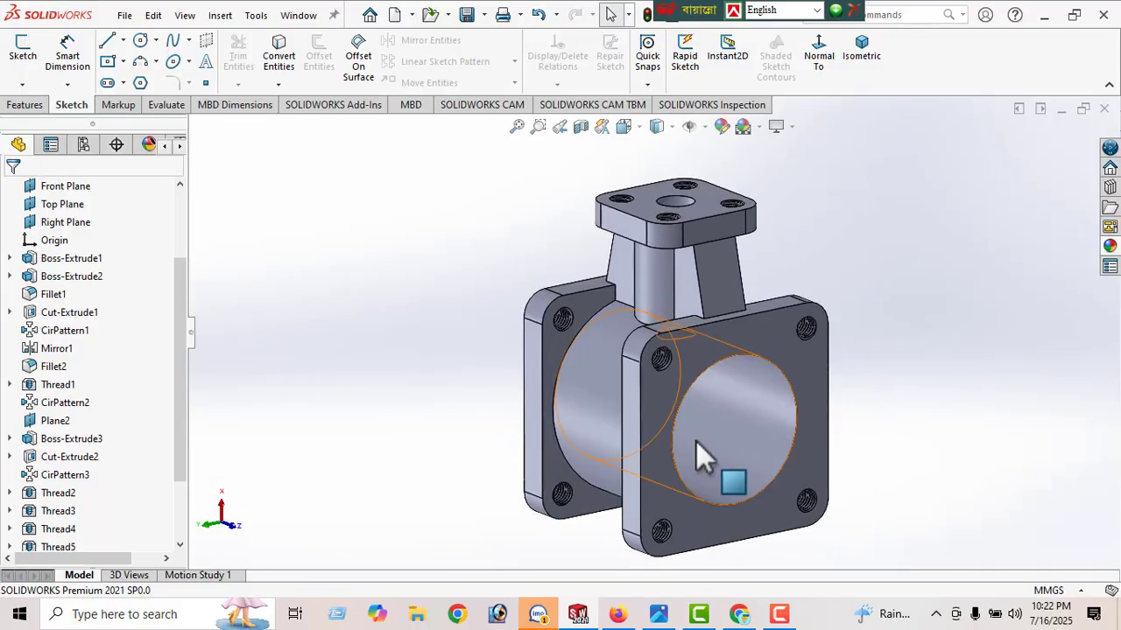
{"action": "middle_click_drag", "start_coordinate": [742, 436], "coordinate": [788, 427]}
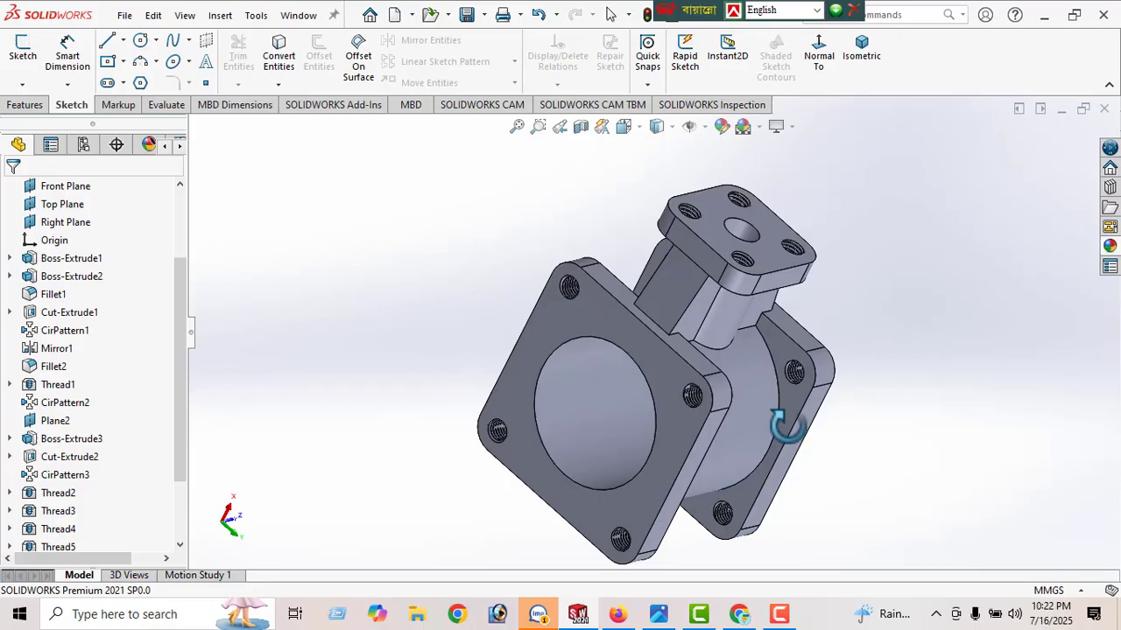
{"action": "middle_click_drag", "start_coordinate": [670, 428], "coordinate": [420, 358], "text": "ctrl"}
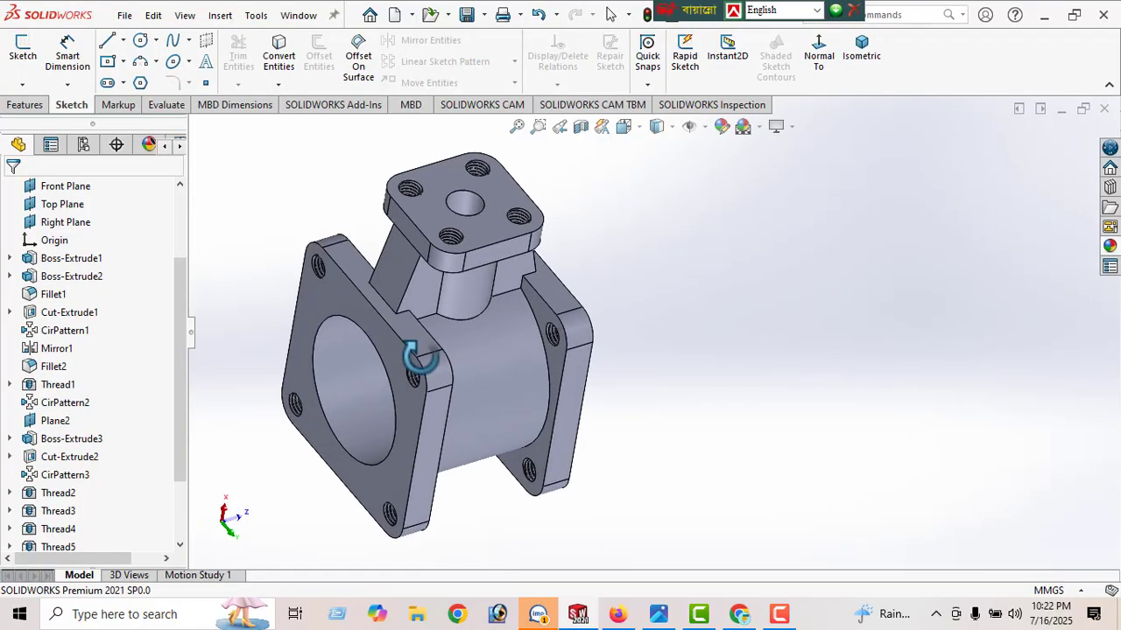